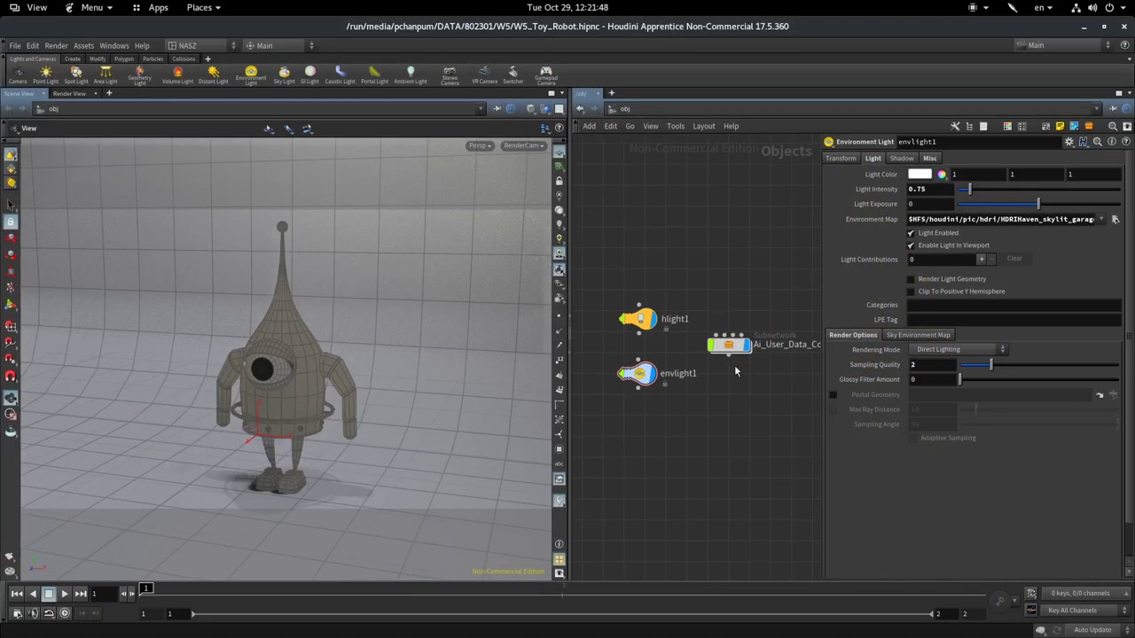
Step: Select the Ai_User_Data_Color_Robots subnetwork to show its parameters, then click empty viewport space
click(728, 345)
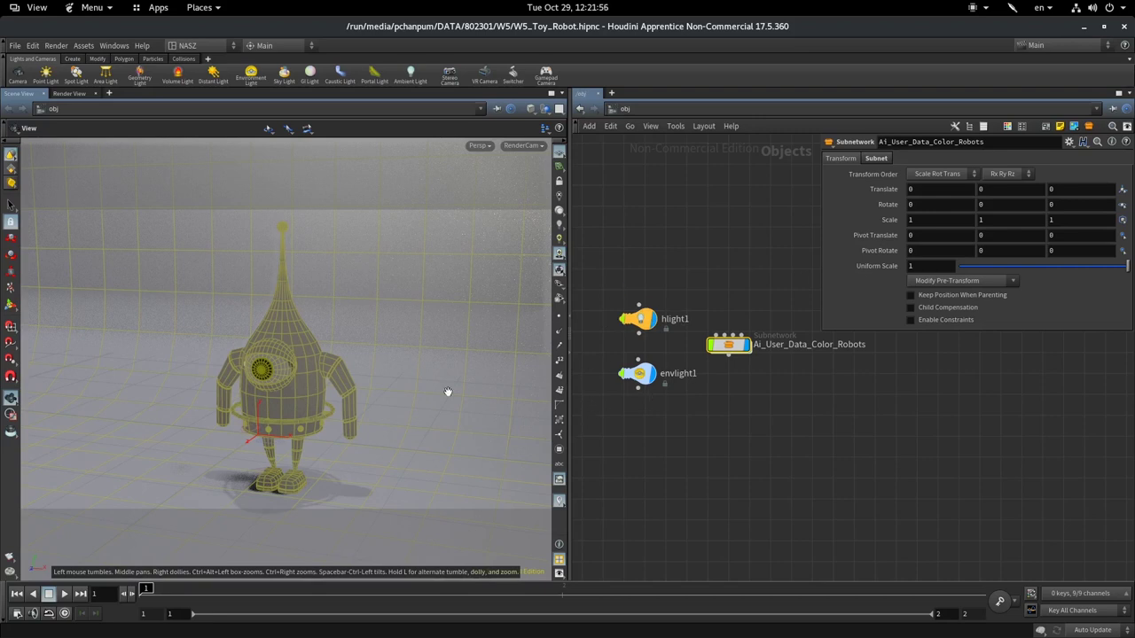
click(740, 450)
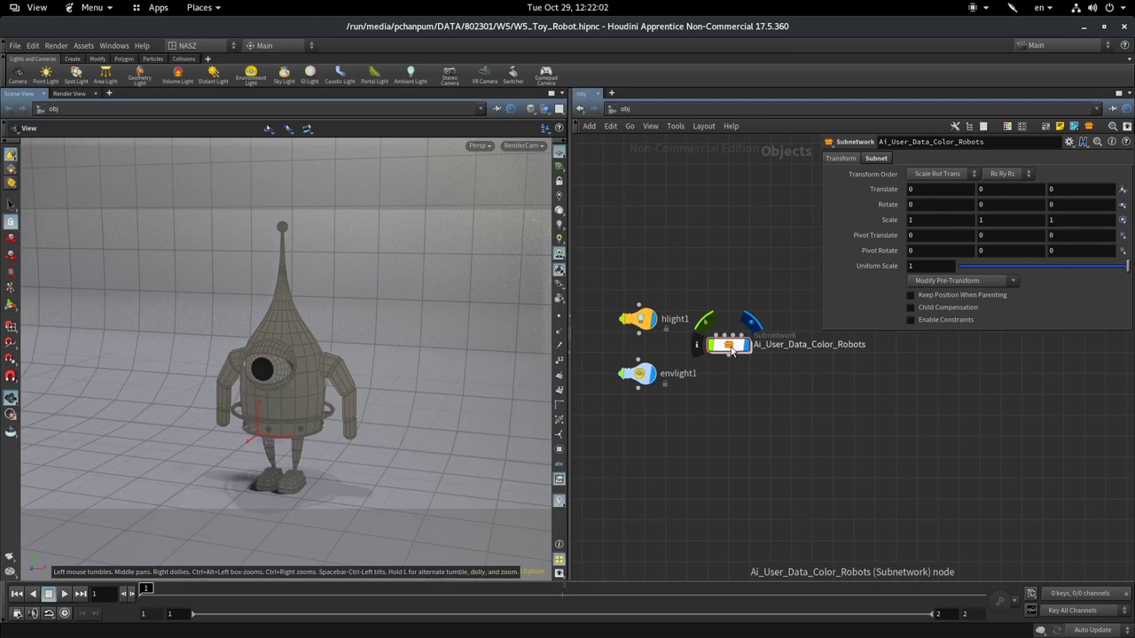
Step: Enter the Ai_User_Data_Color_Robots subnet and widen the network pane to show node labels
double_click(731, 349)
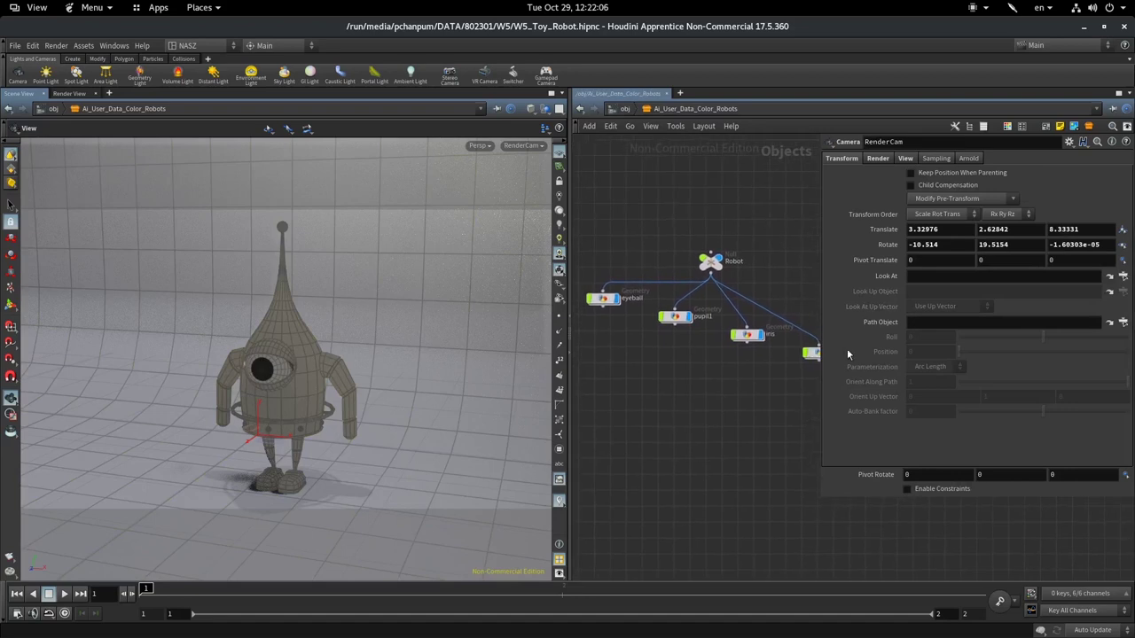
drag(817, 358, 891, 361)
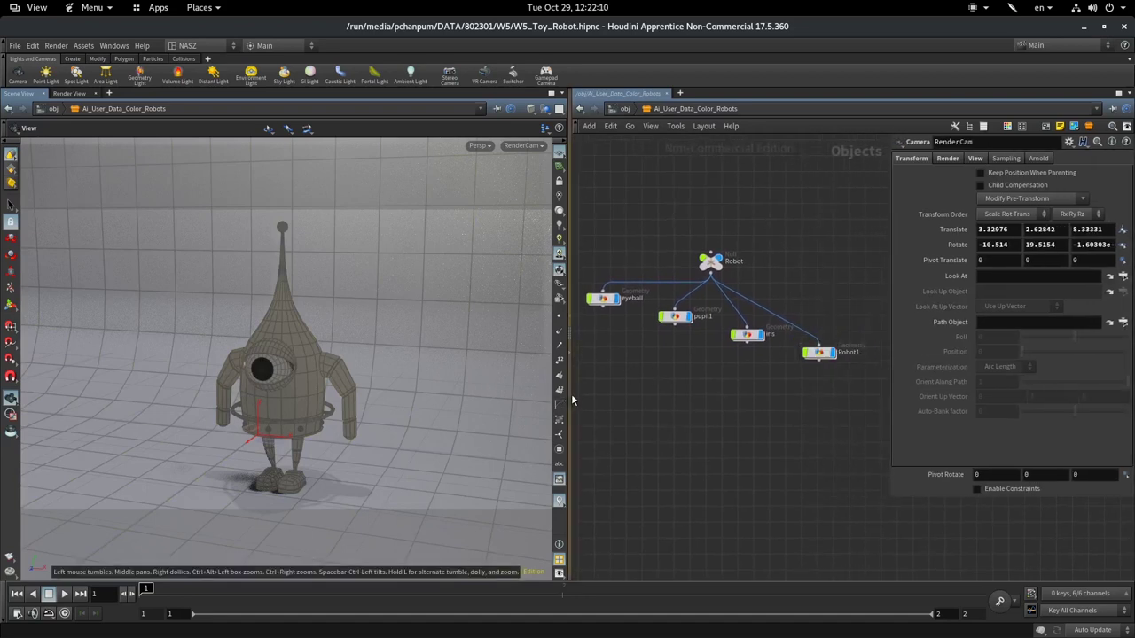
drag(571, 394, 498, 395)
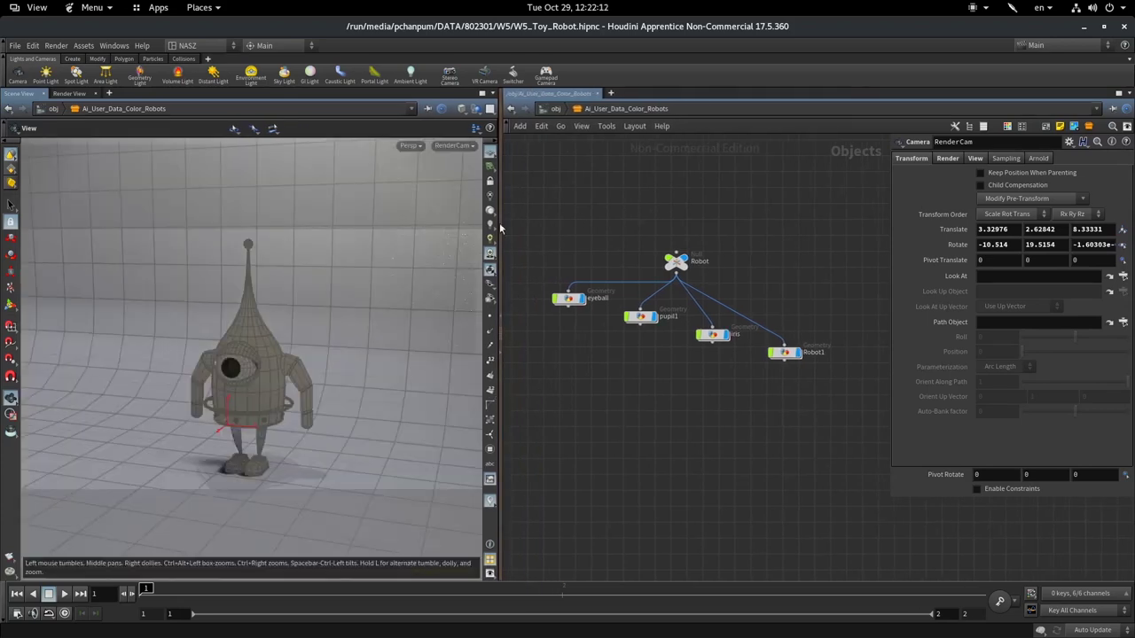
Step: Navigate to the Robot1 geometry node and dive inside to its Robot file node
scroll(581, 322, up, 2)
scroll(620, 355, down, 4)
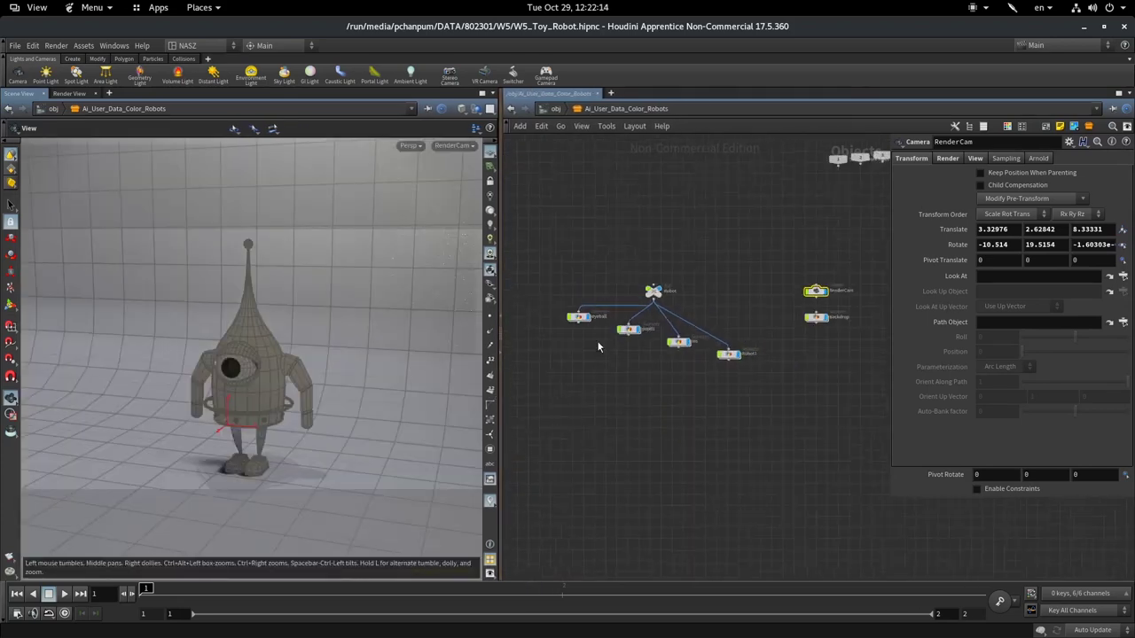
scroll(742, 398, up, 1)
scroll(803, 360, down, 2)
scroll(859, 327, up, 2)
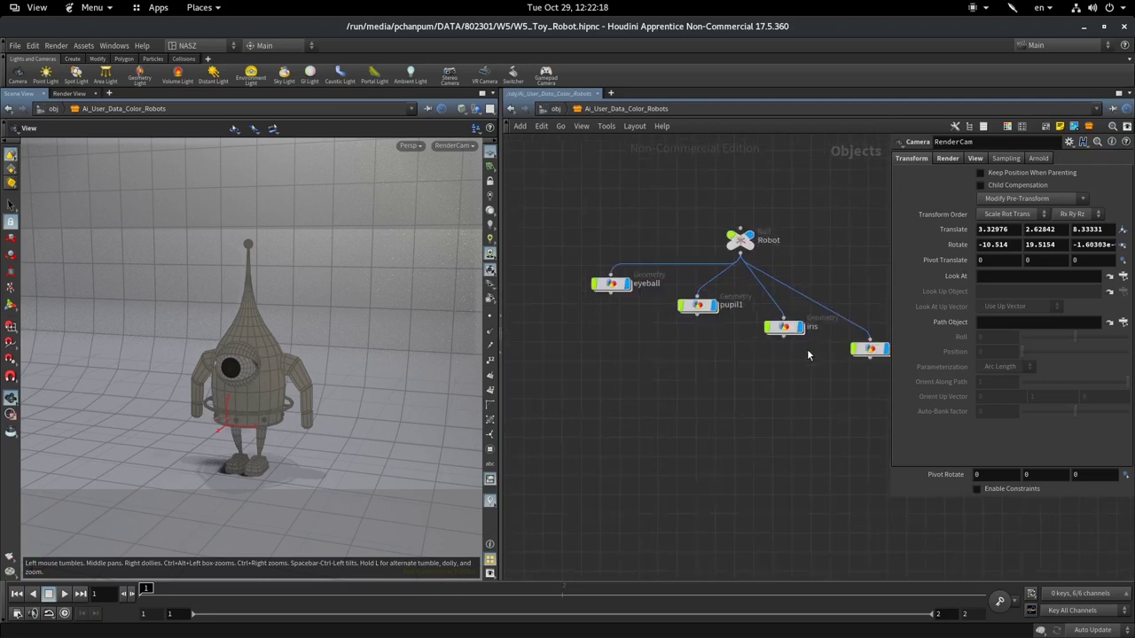
scroll(806, 348, up, 1)
scroll(807, 349, up, 2)
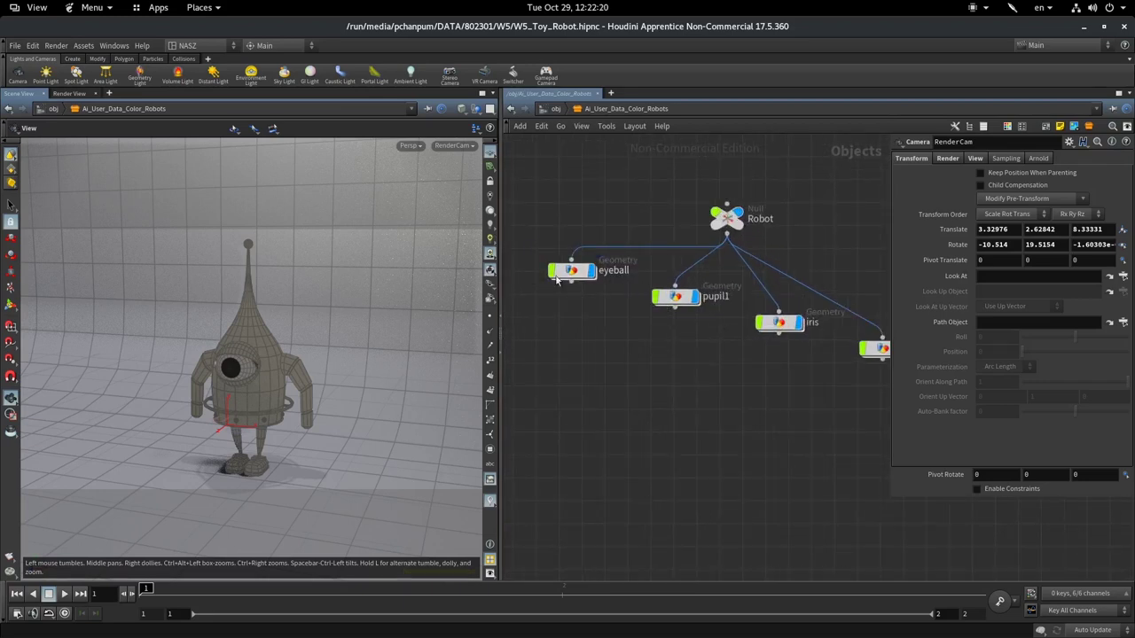
middle_drag(693, 426, 511, 419)
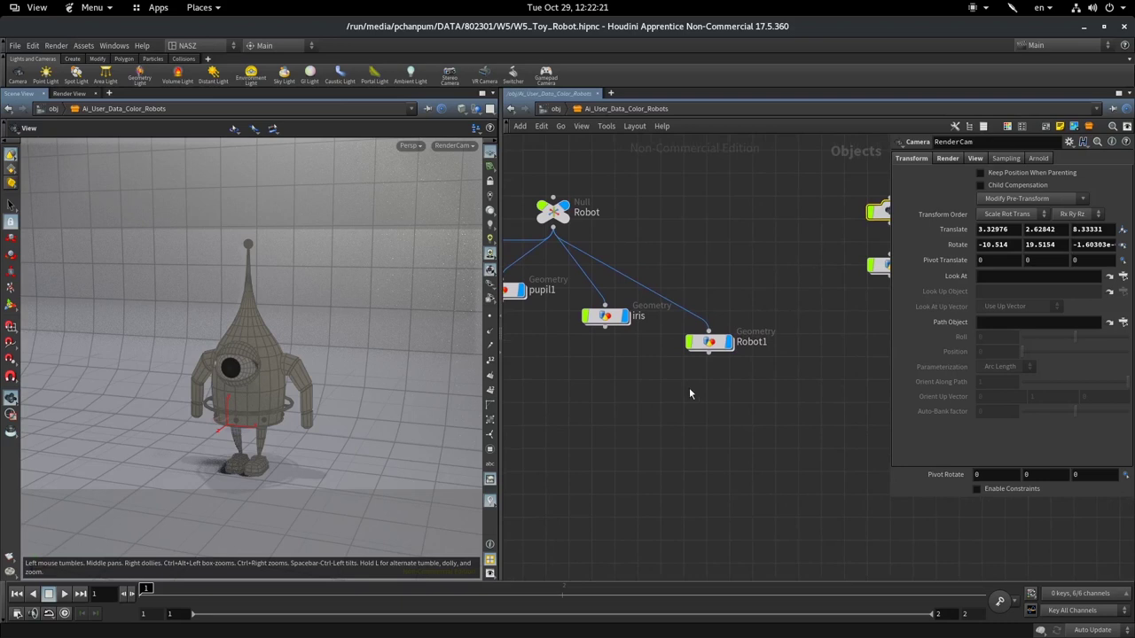
double_click(710, 341)
Step: Back in the robot subnet, clear Robot1's /mat/body material path on its Material tab
click(555, 108)
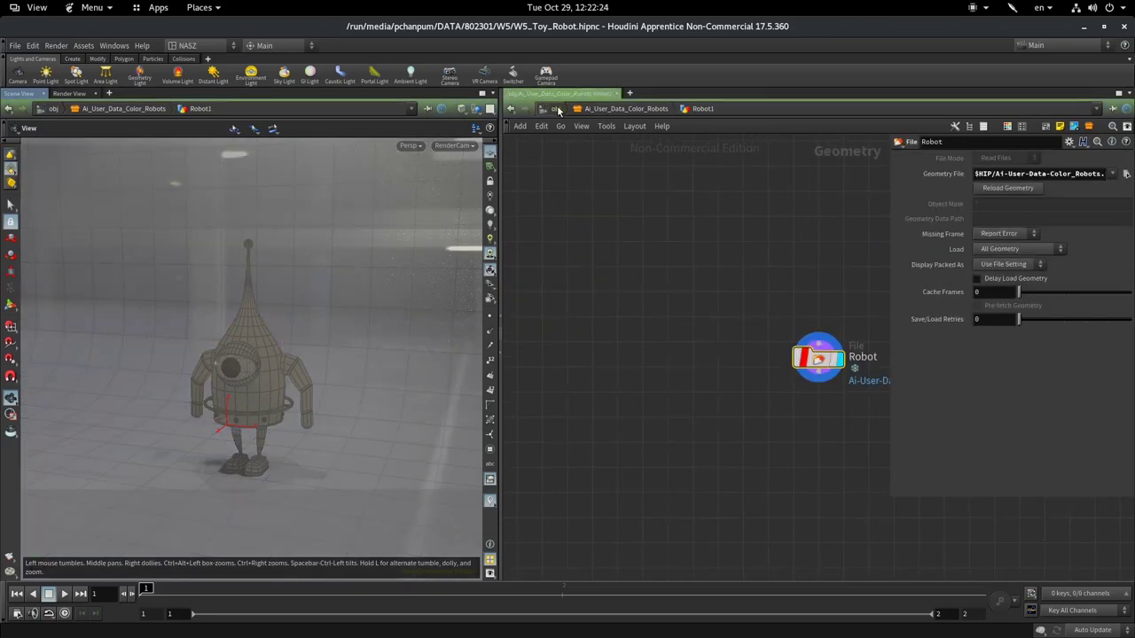
double_click(689, 342)
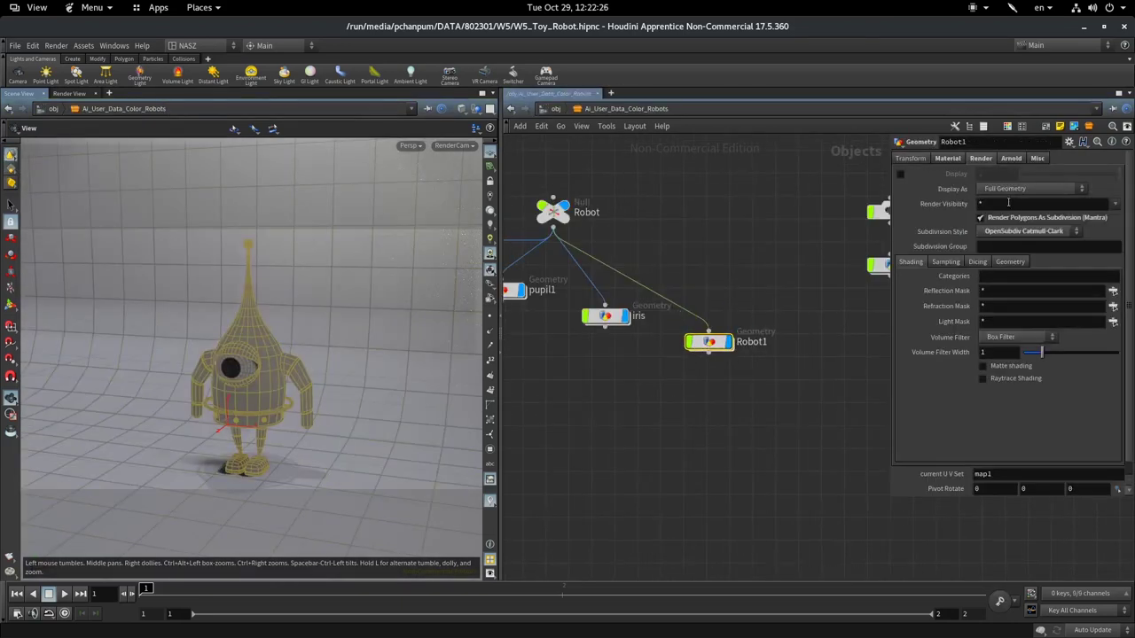
click(947, 158)
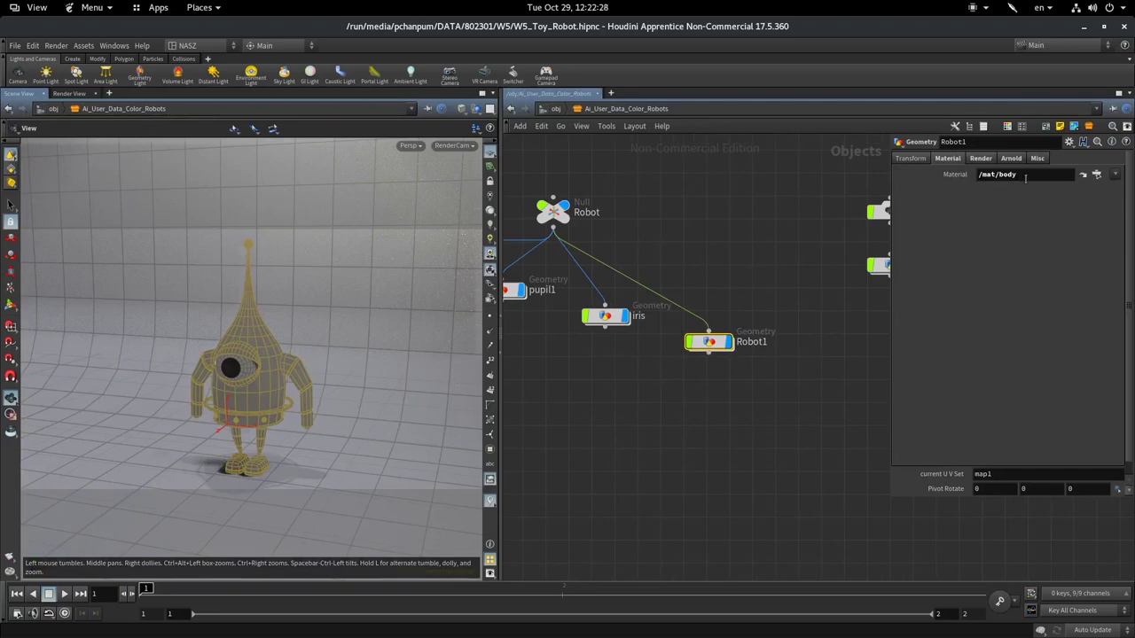
click(1025, 175)
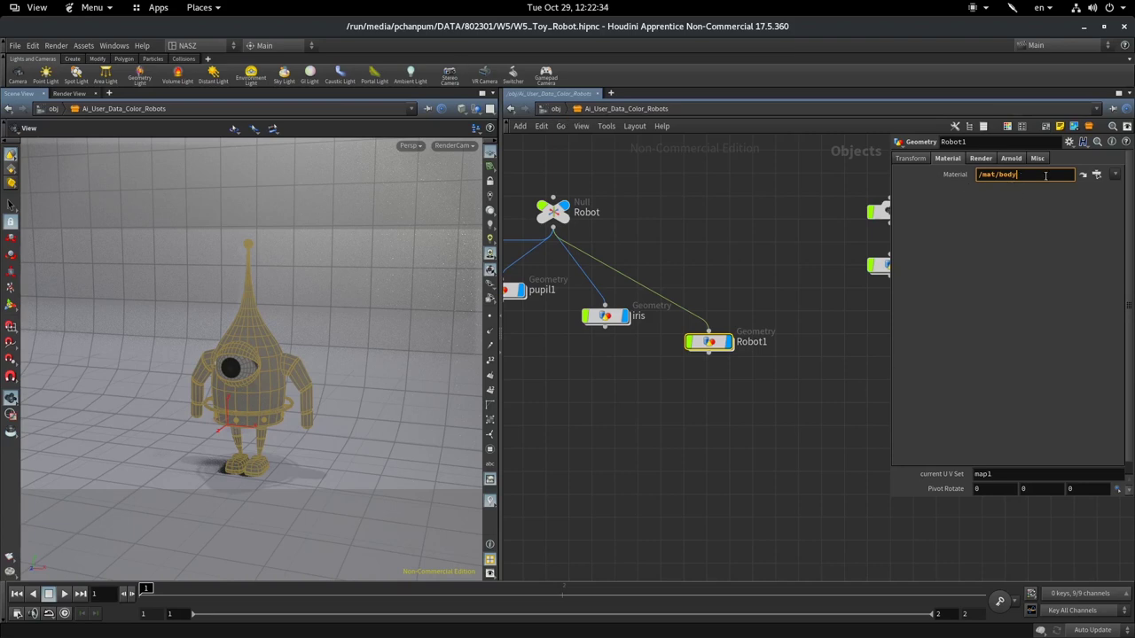
key(ctrl+a)
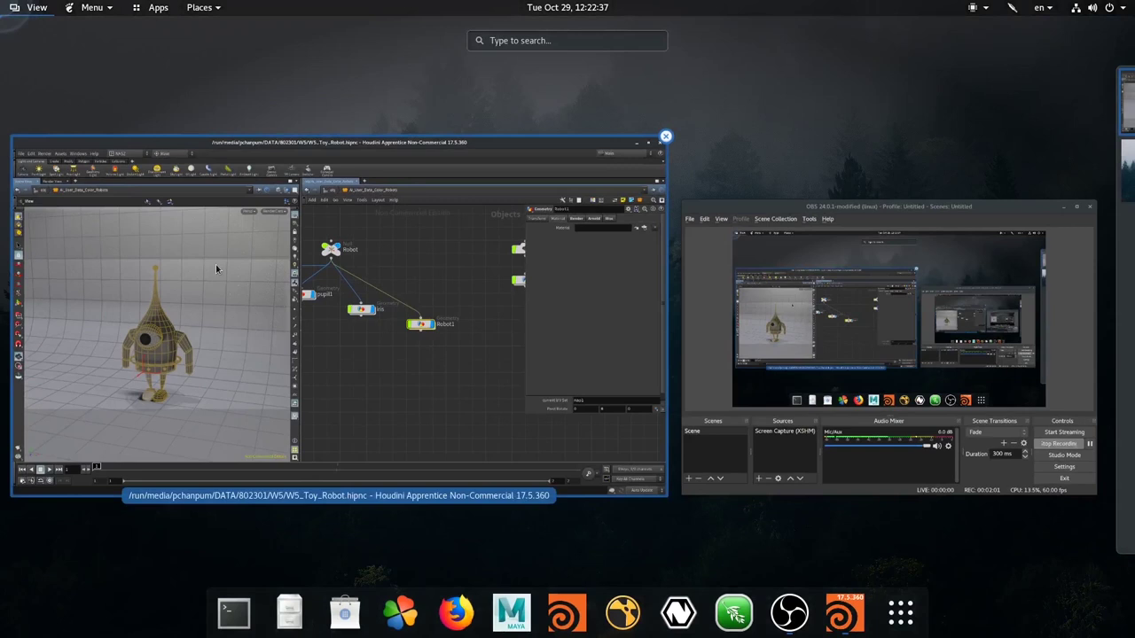
click(215, 264)
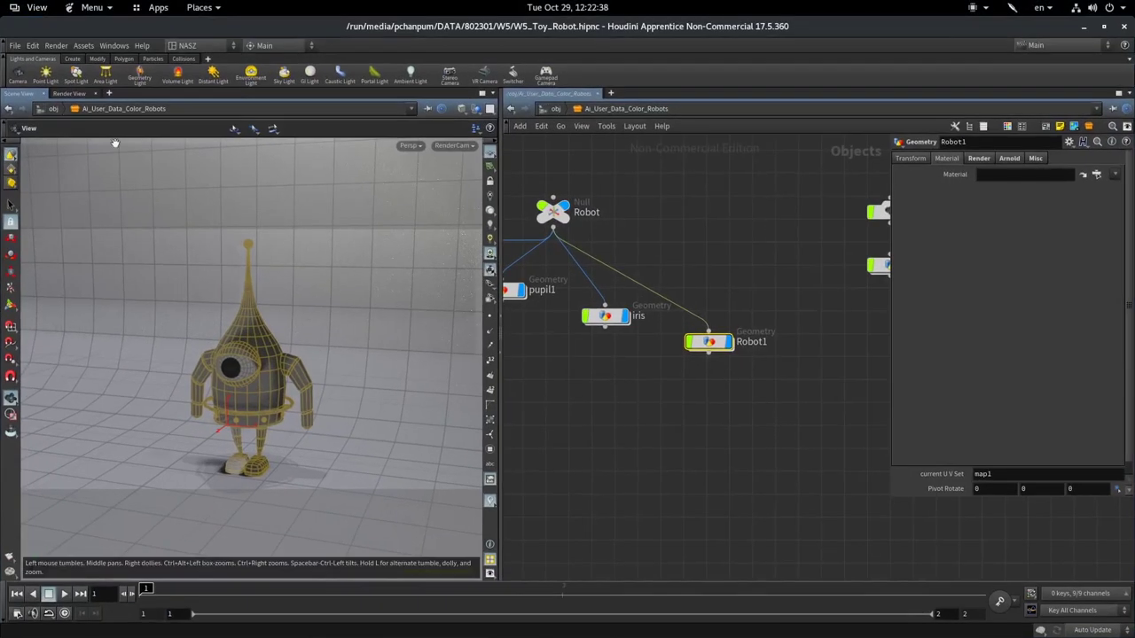
Step: Start a Render View render of the untextured robot, then return the network to /obj
click(68, 94)
click(50, 111)
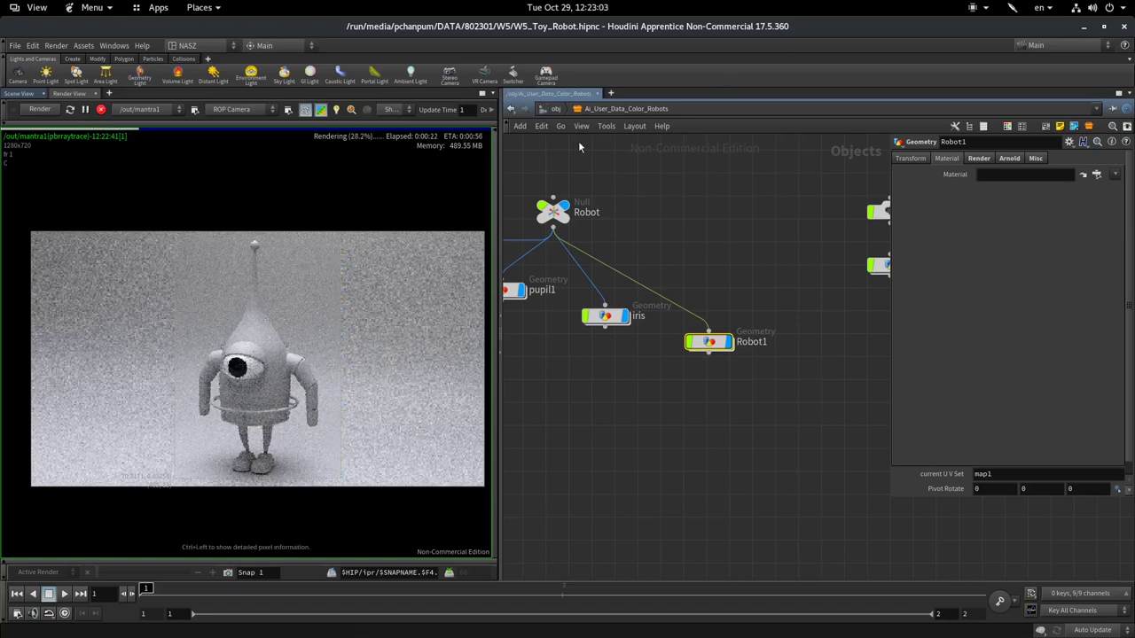
click(557, 109)
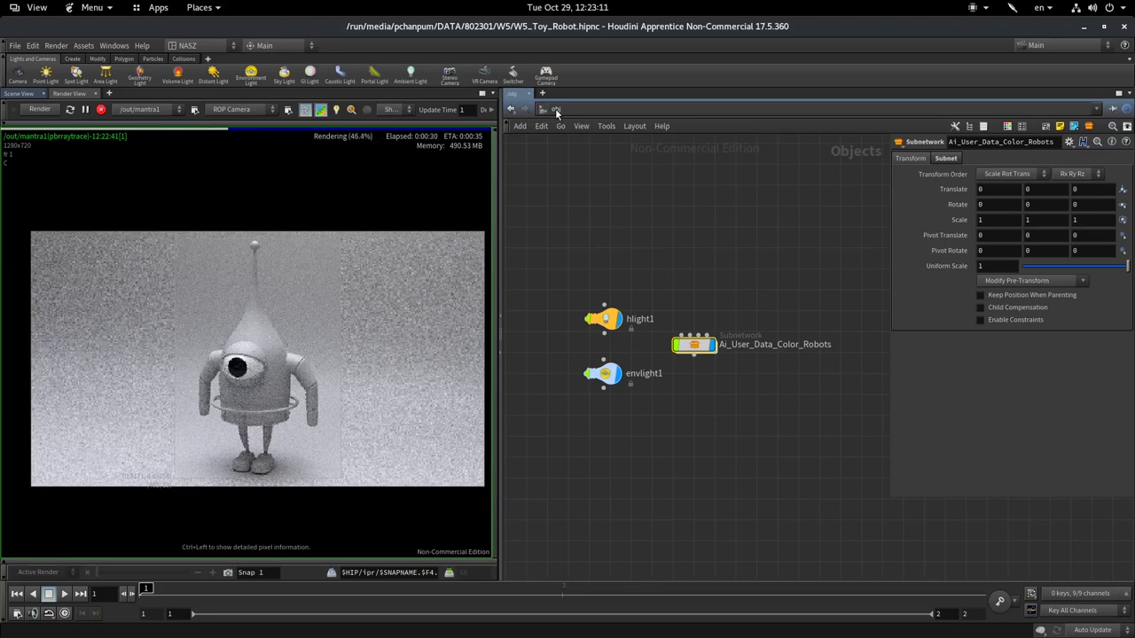
Step: Switch the network view to /mat and frame the four Principled Shader nodes
click(556, 109)
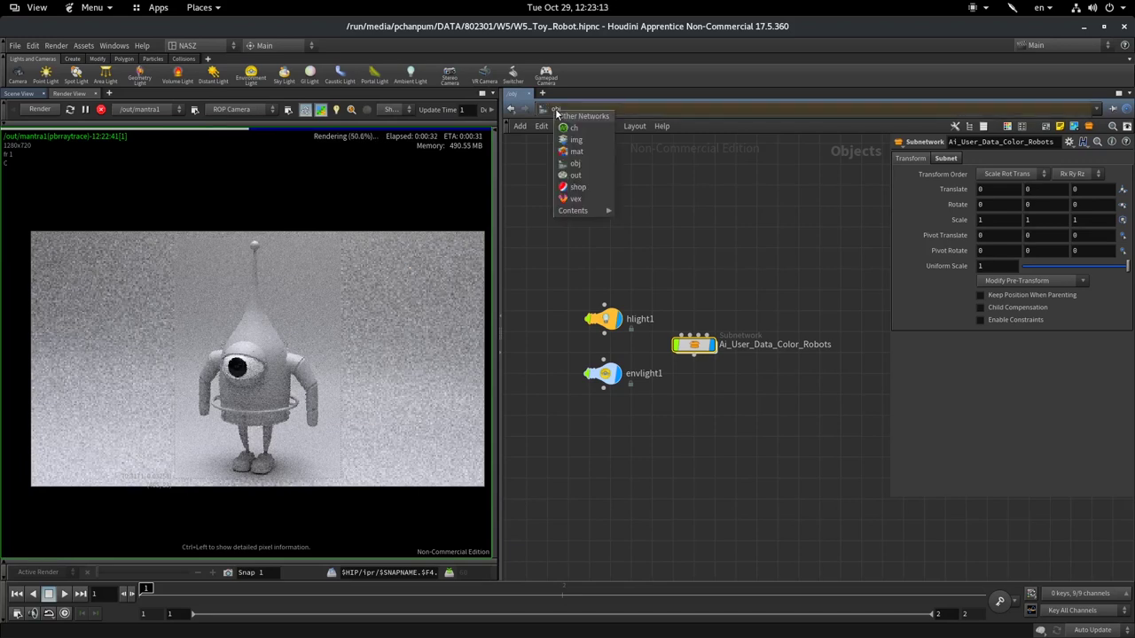
click(601, 160)
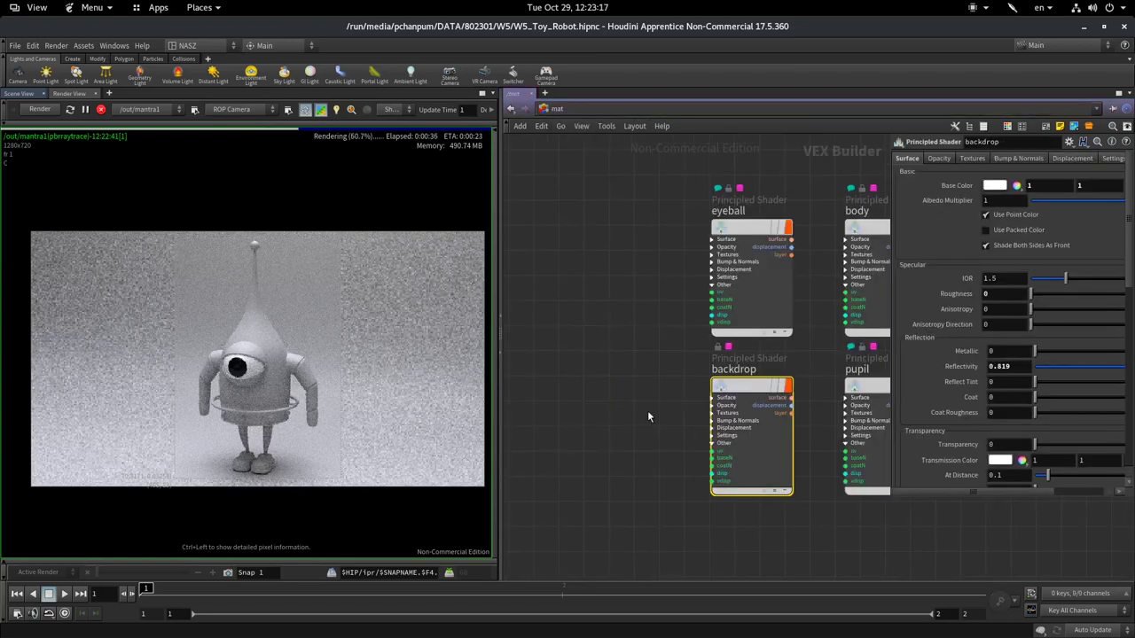
scroll(827, 347, down, 3)
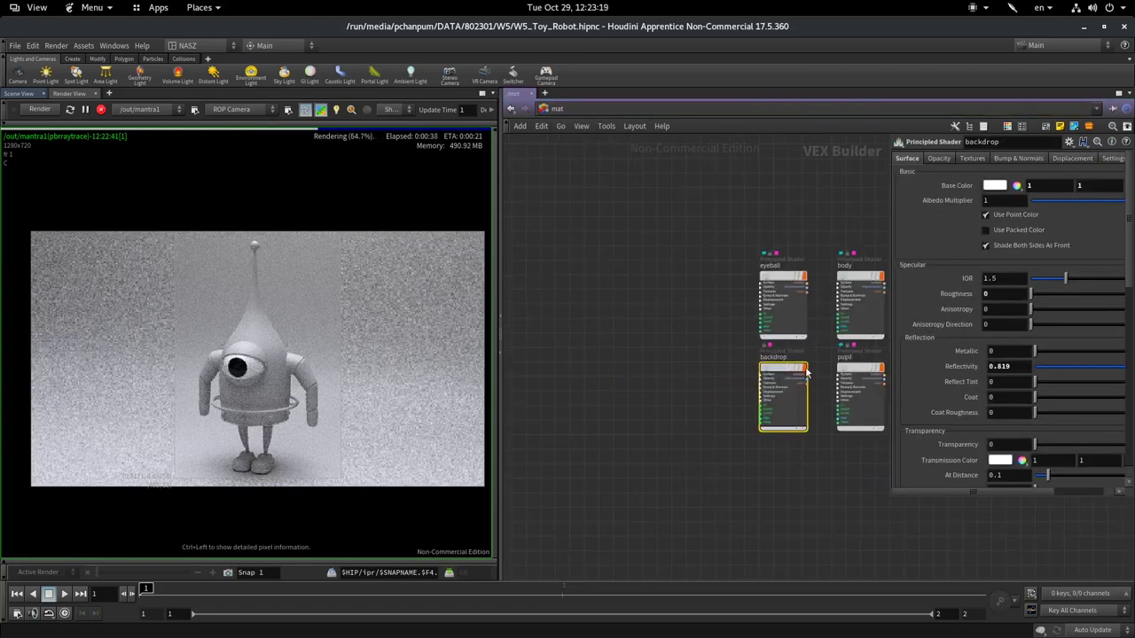
middle_drag(733, 362, 694, 347)
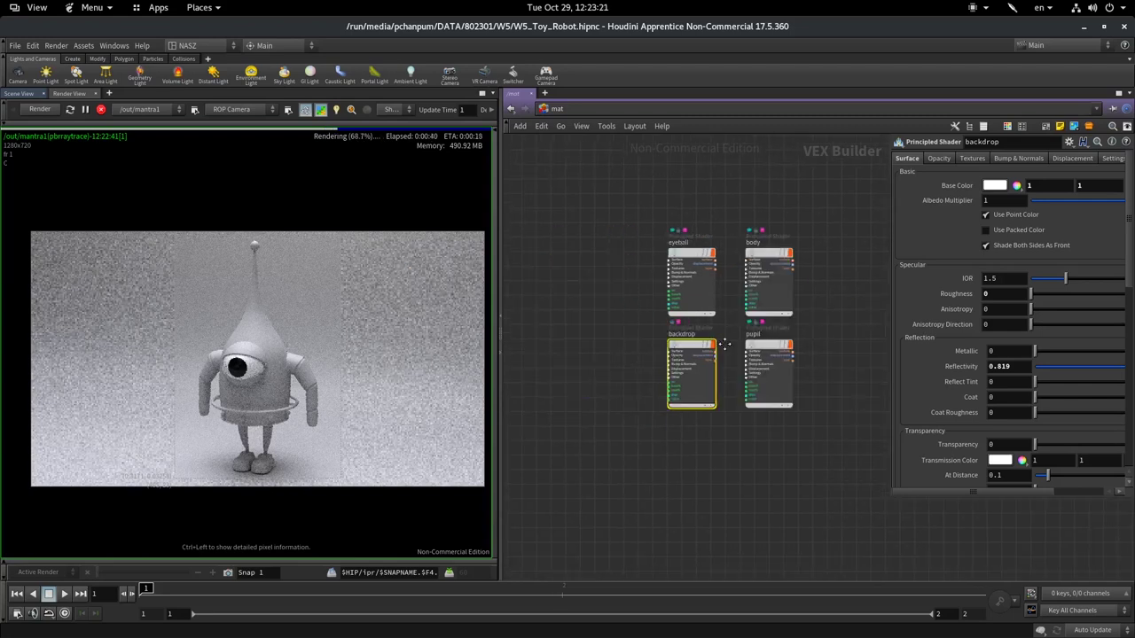
scroll(694, 348, up, 3)
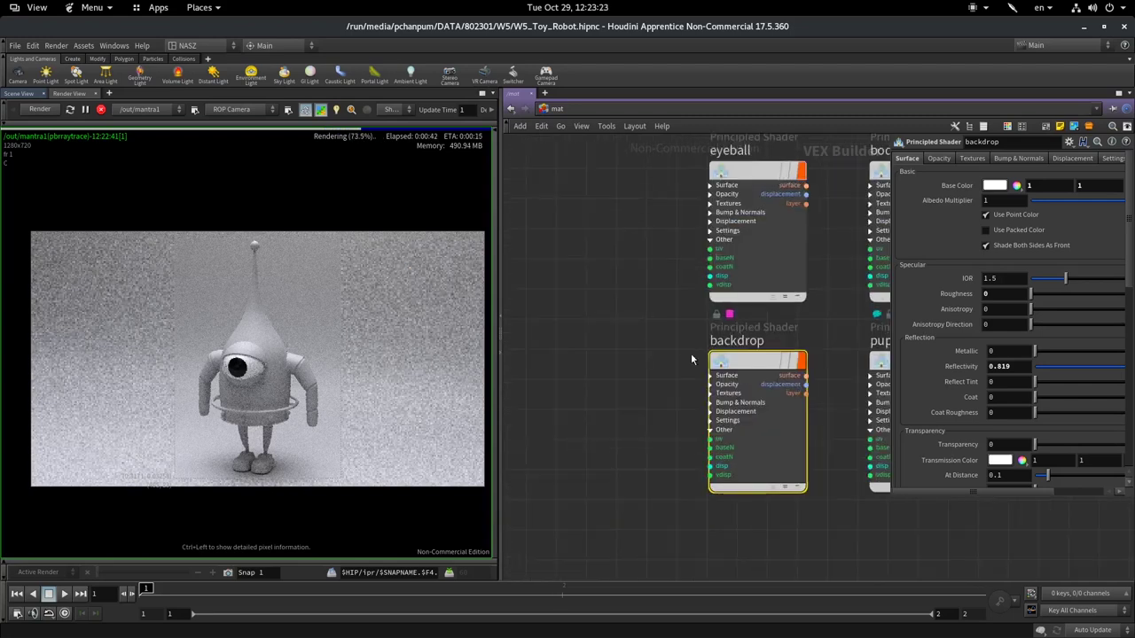
key(h)
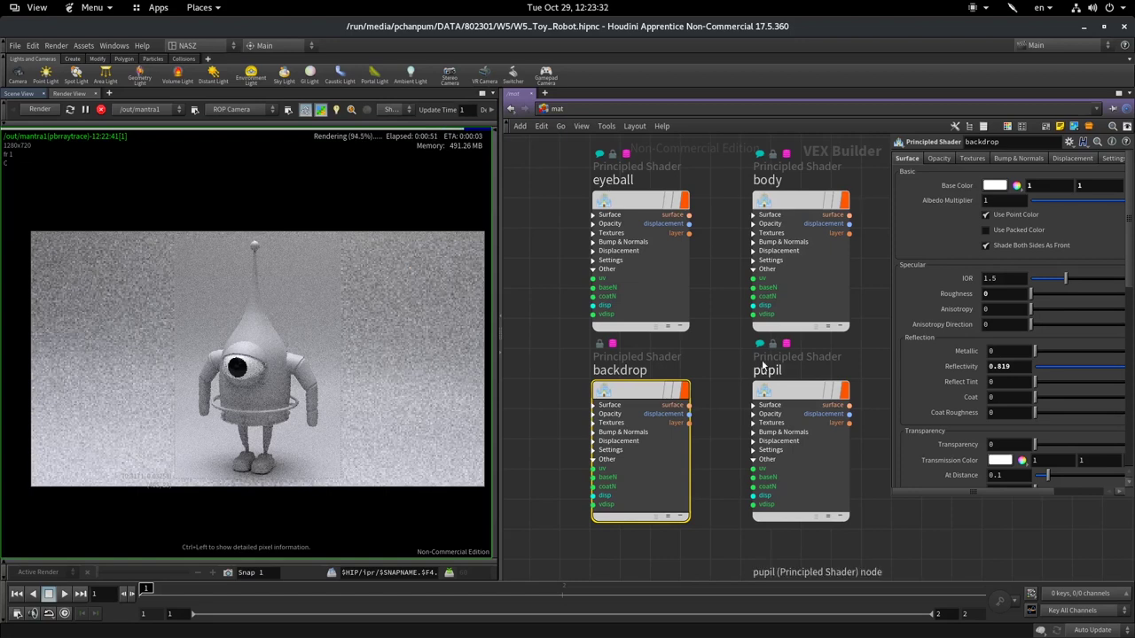
Step: Reposition the shader network view and bring up the Tab menu of shader types
middle_drag(623, 142, 837, 145)
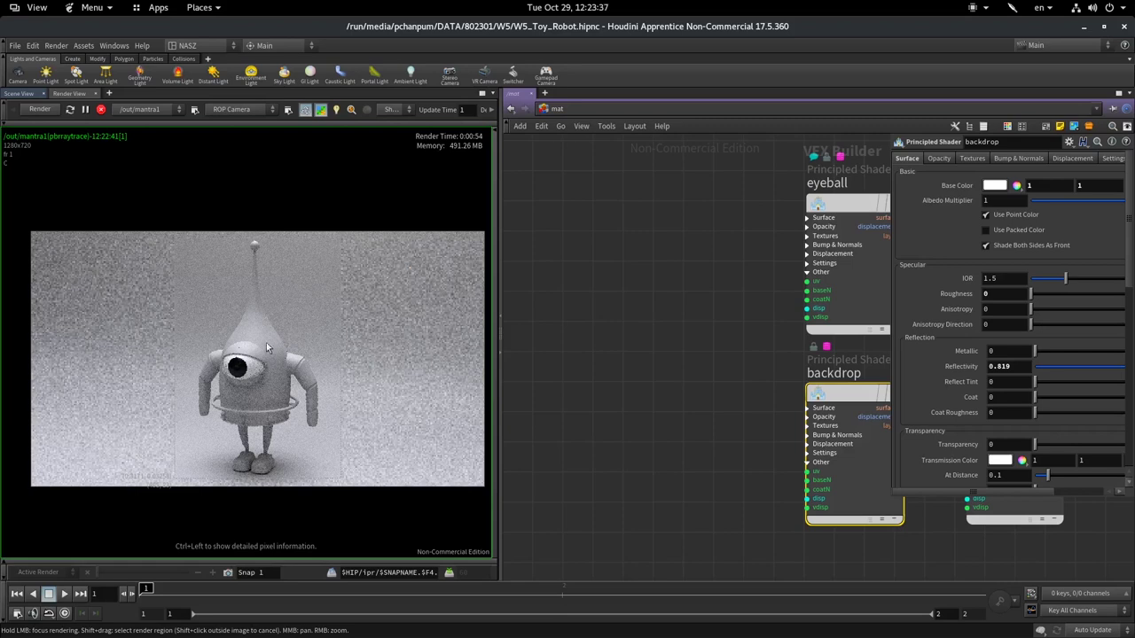
key(h)
key(c)
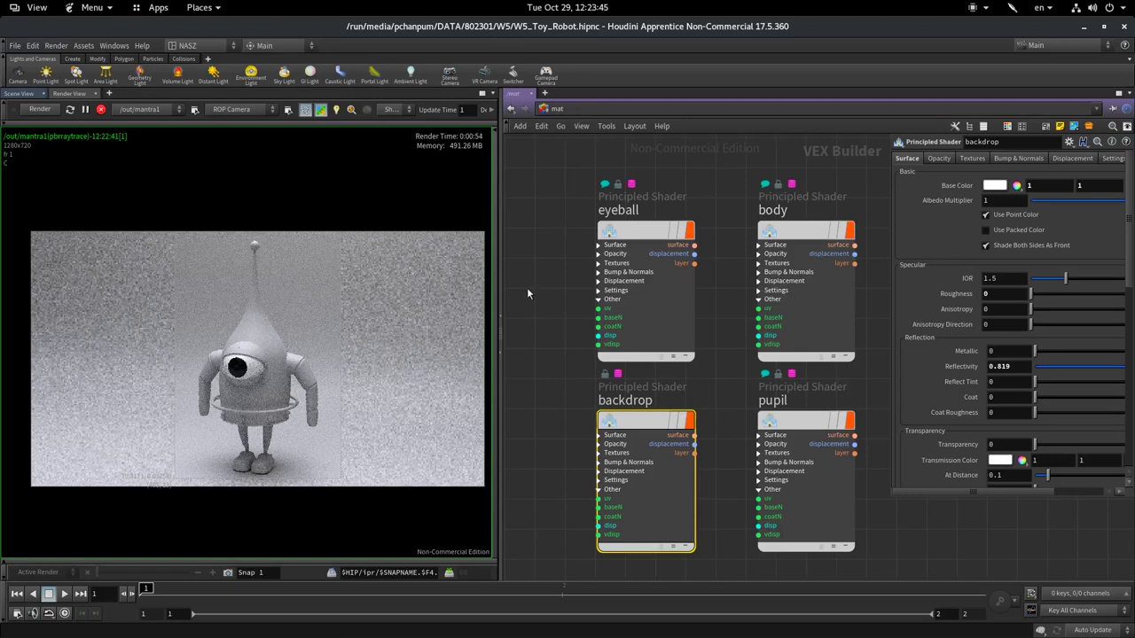
middle_drag(528, 287, 672, 284)
scroll(672, 284, down, 2)
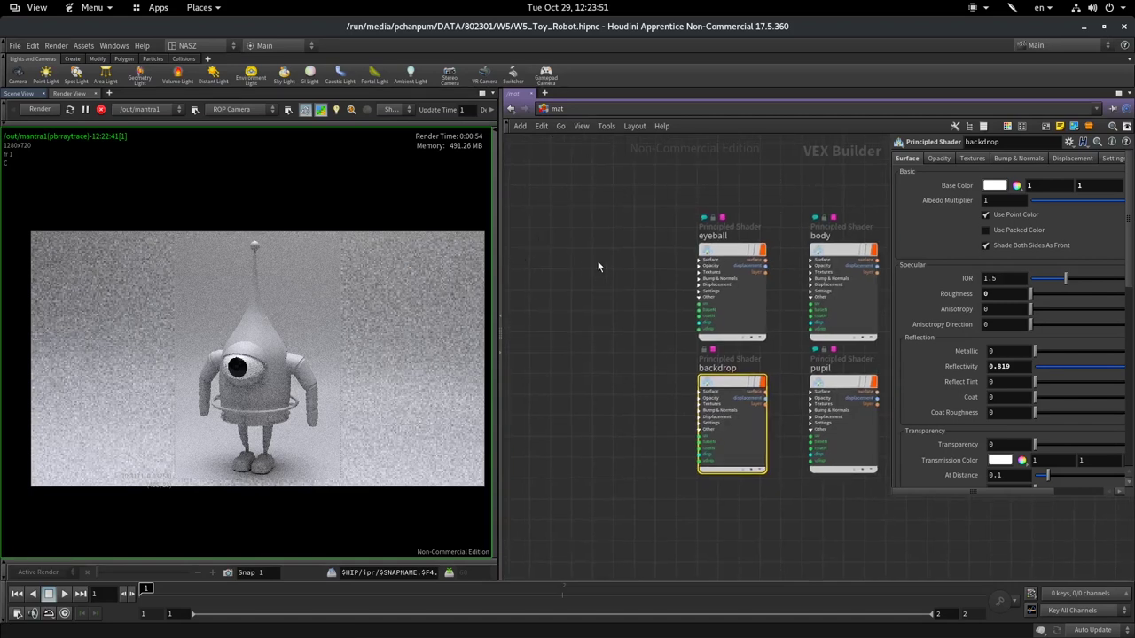
key(Tab)
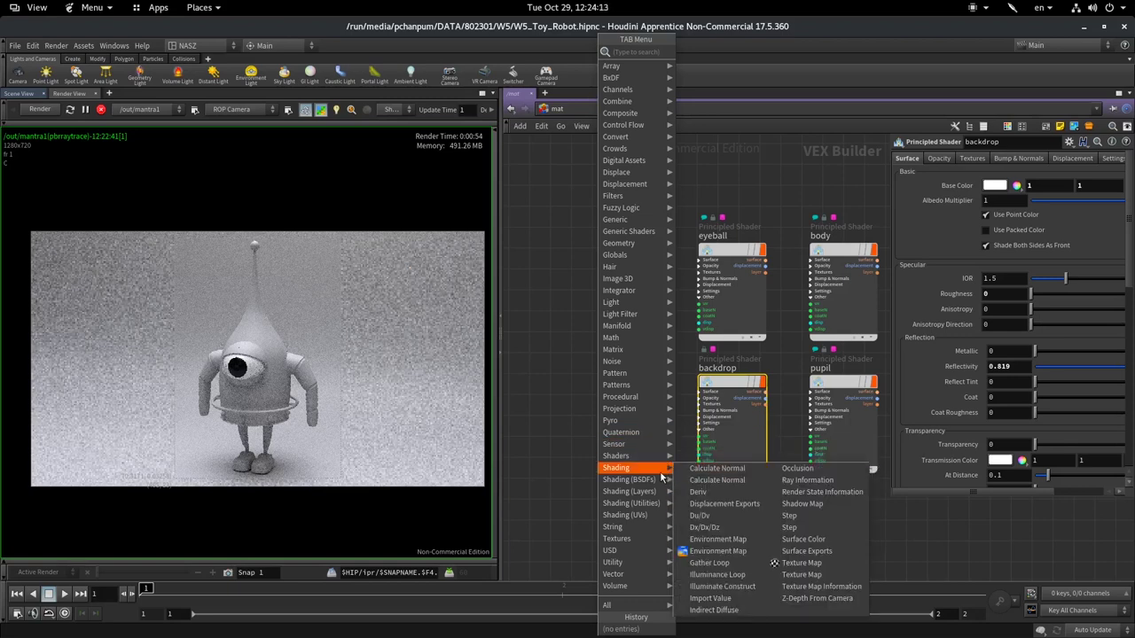
mouse_move(616, 456)
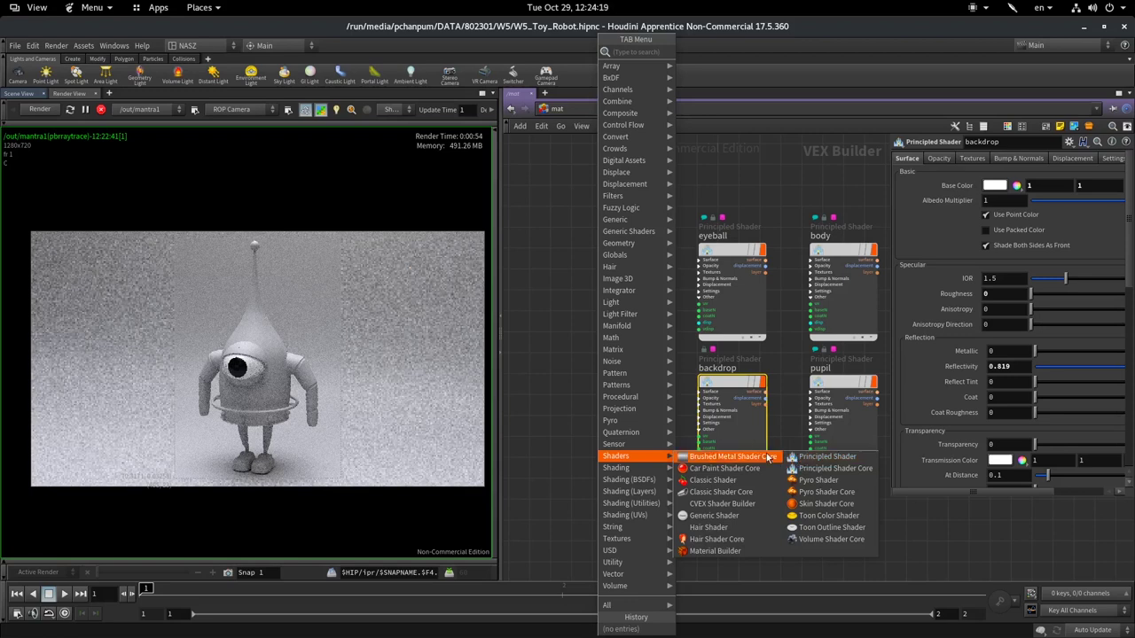
Step: Select the backdrop Principled Shader to show Reflectivity 0.819 and Roughness 0
click(552, 292)
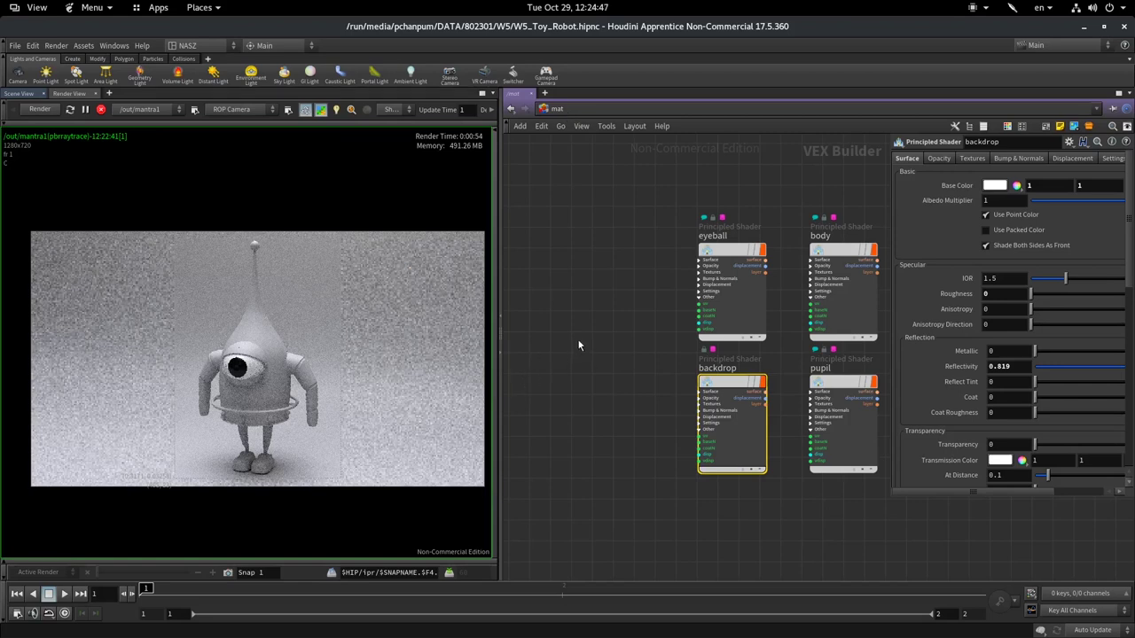
Step: Browse the body shader's Surface, Opacity, Textures, Bump & Normals, Displacement and Settings groups, then bring up the add-node menu
middle_drag(578, 345, 535, 338)
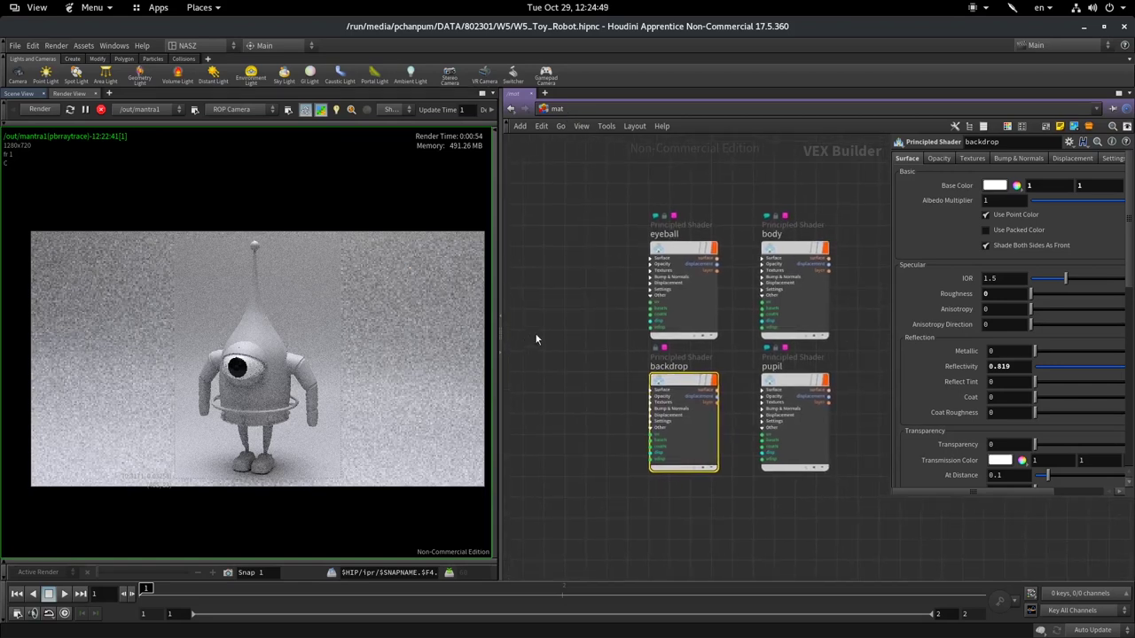
click(794, 252)
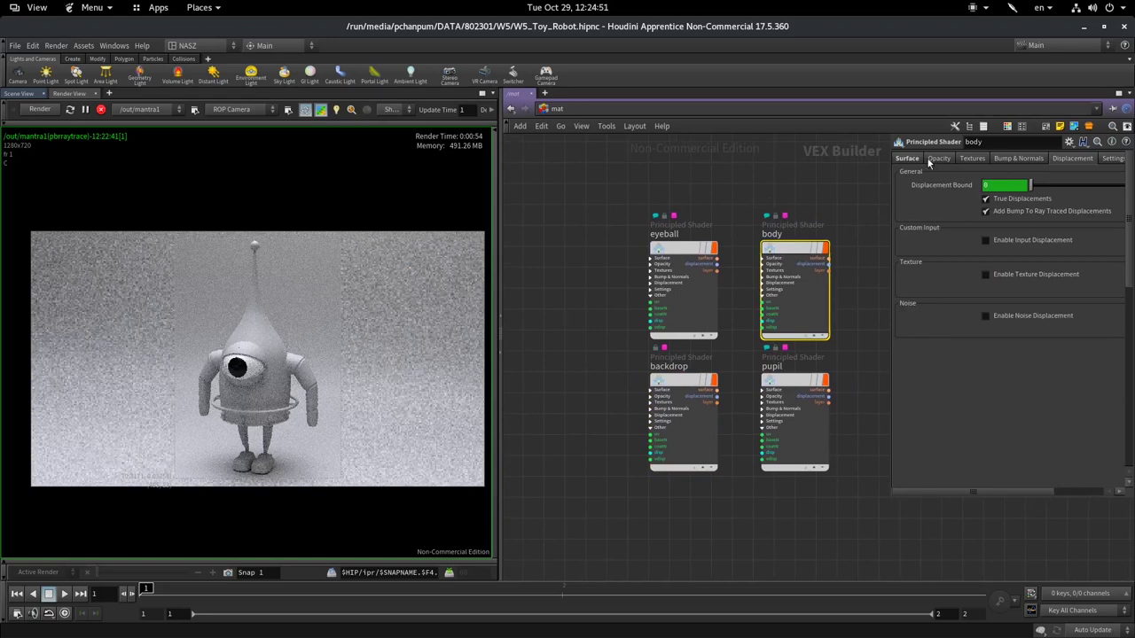
click(920, 159)
click(940, 159)
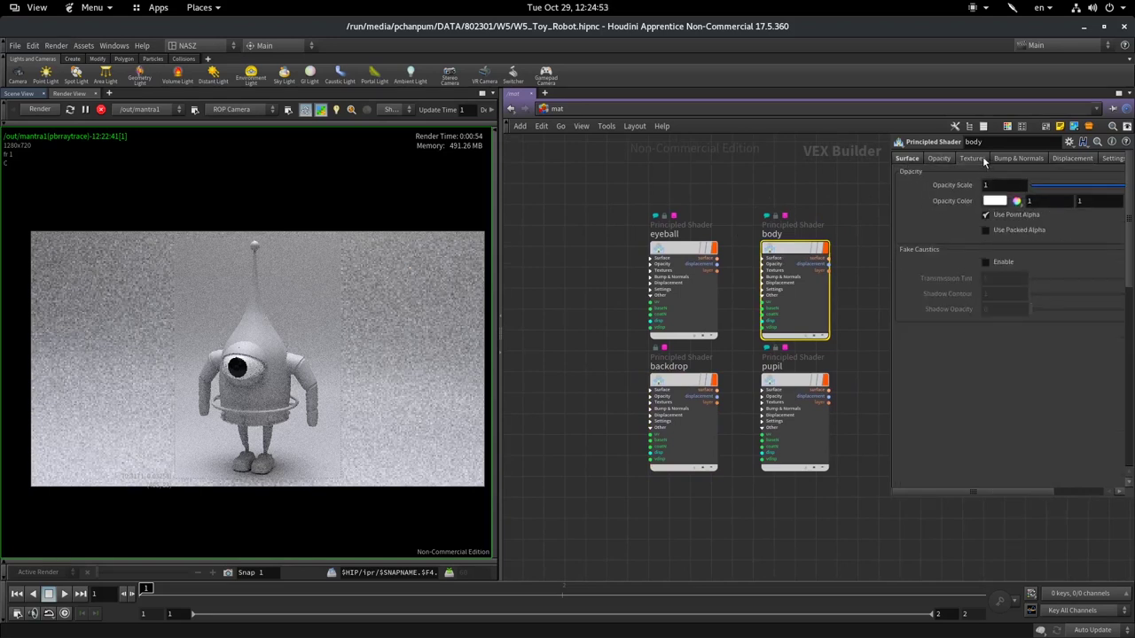
click(975, 159)
click(1022, 161)
click(1072, 159)
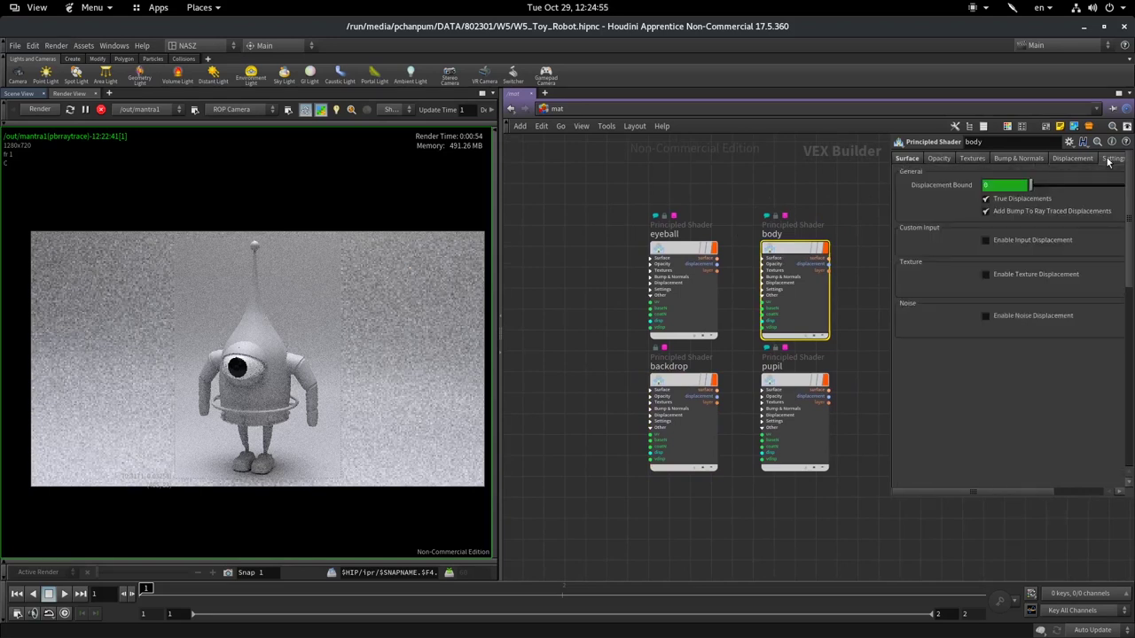
click(1108, 160)
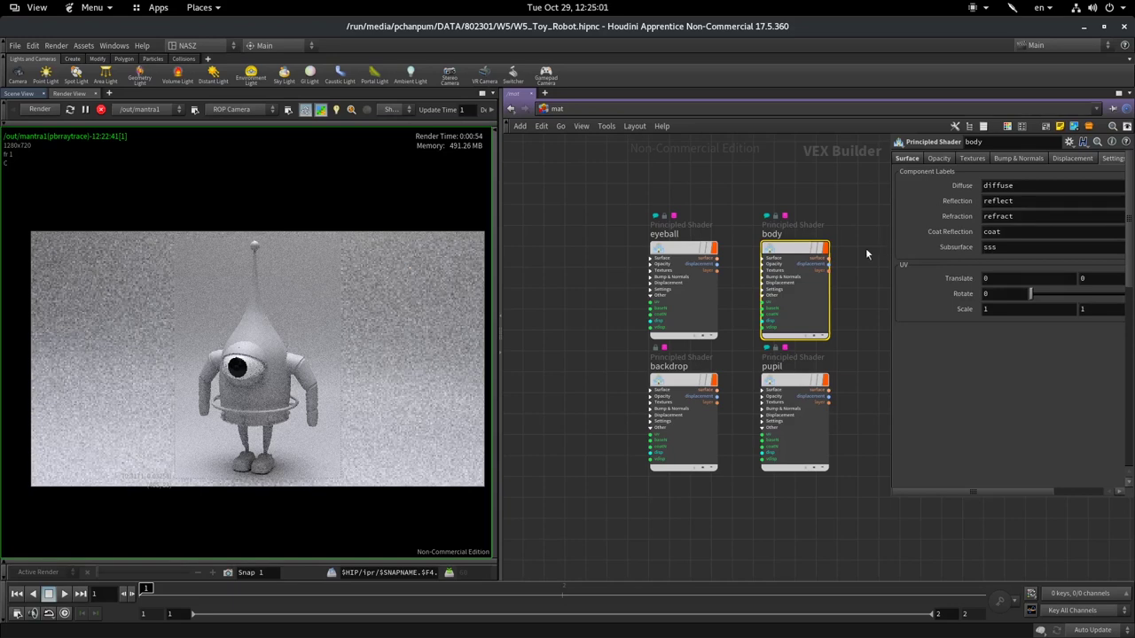
key(h)
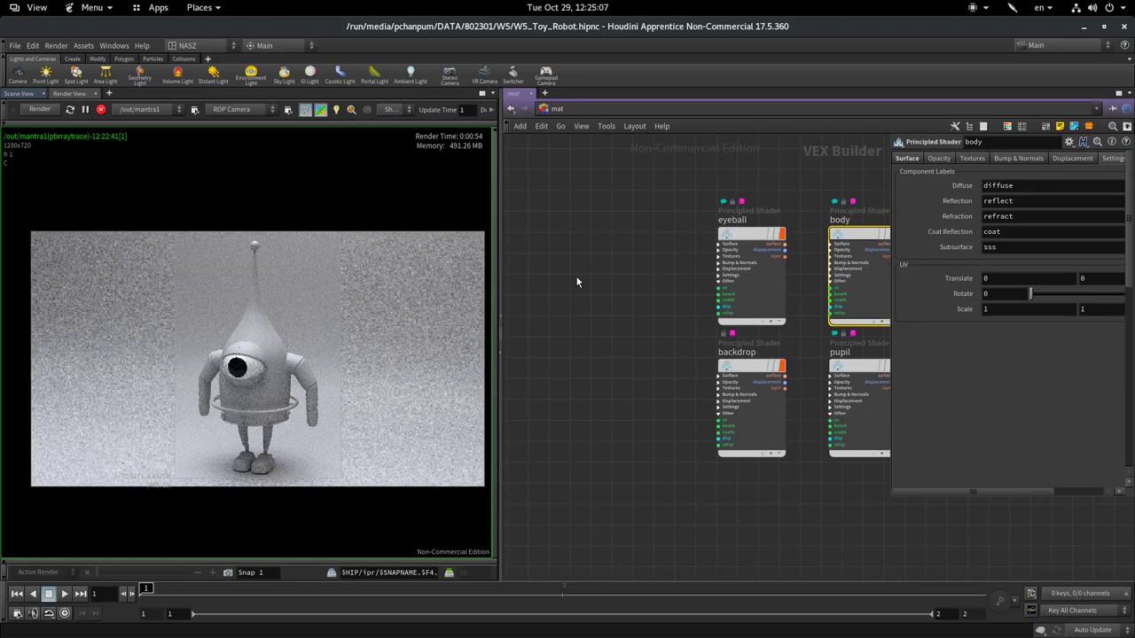
key(Tab)
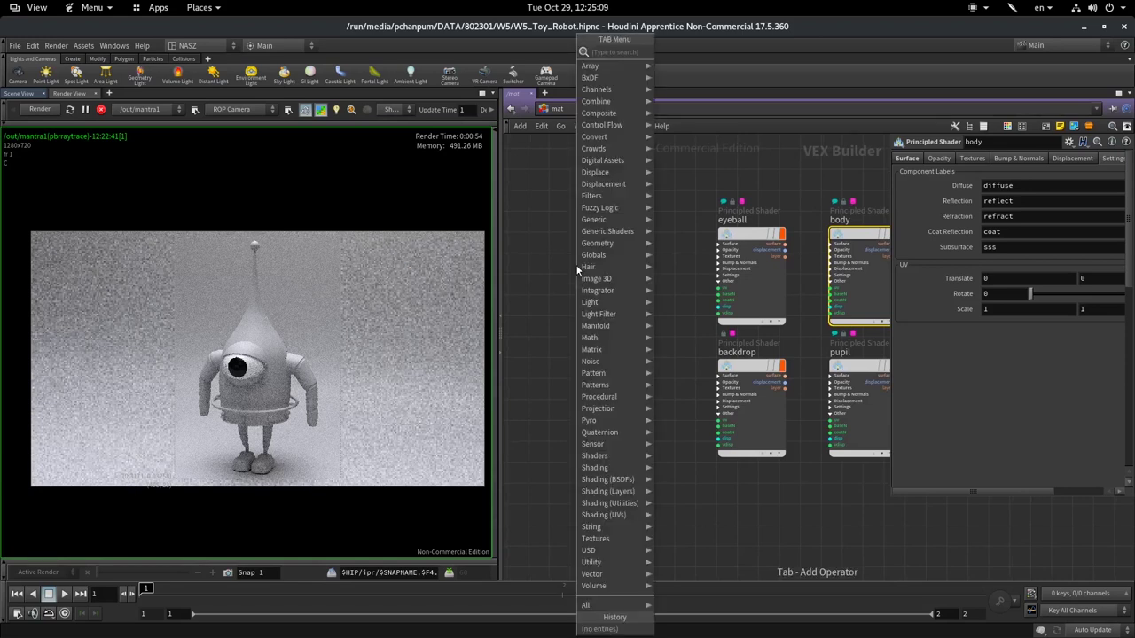
Step: Add a Principled Shader Core node to the /mat network via a 'princ' search
text(pr)
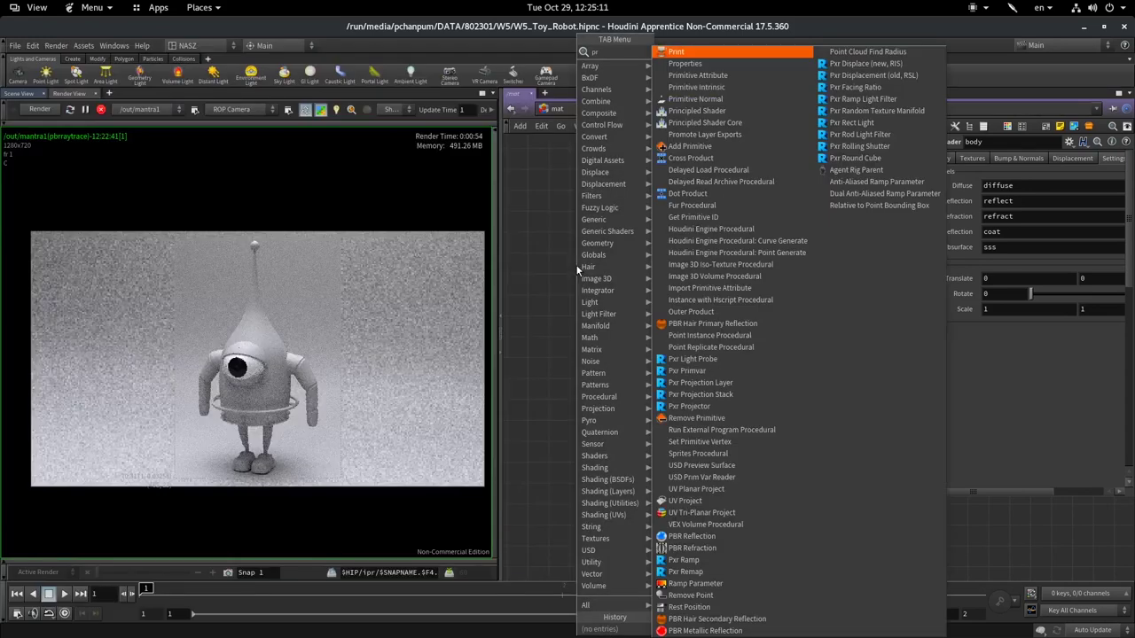
text(inci)
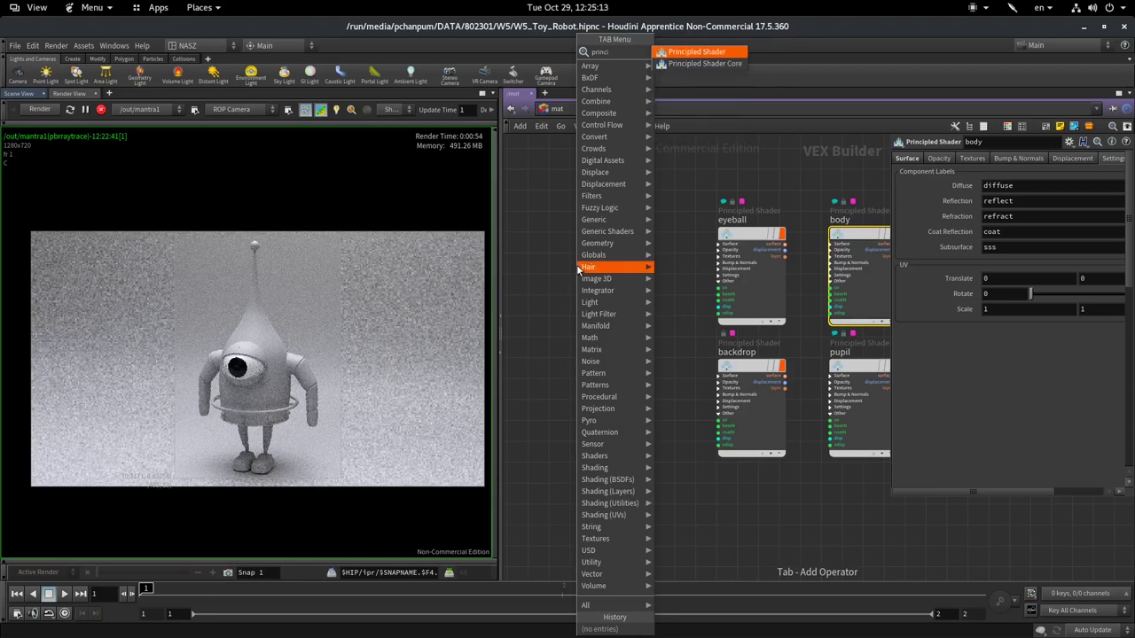
click(707, 66)
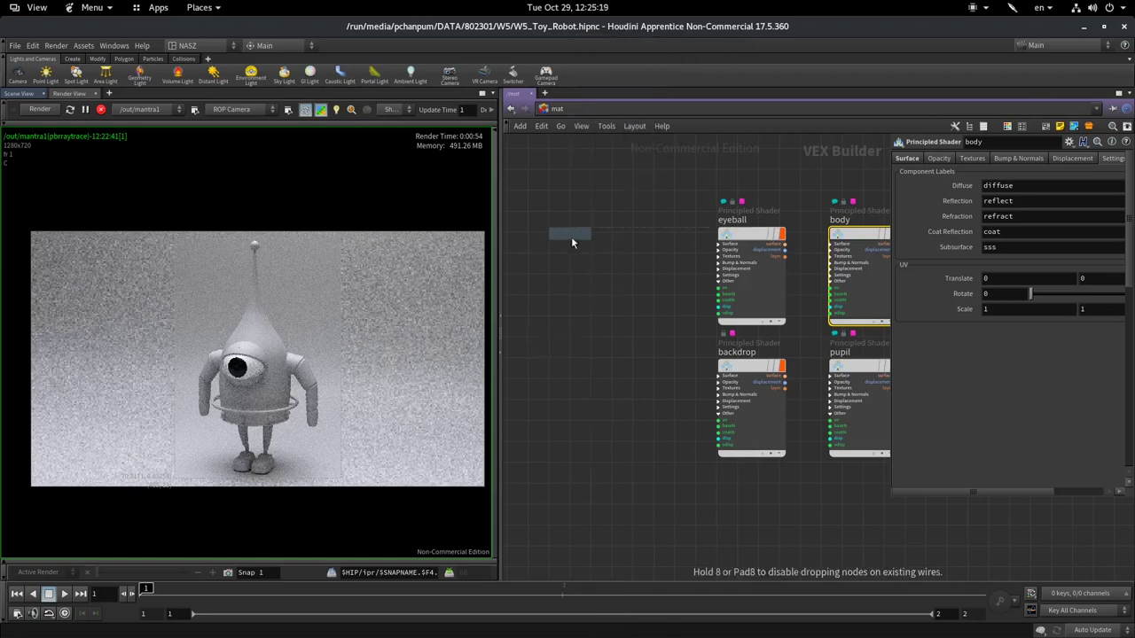
click(571, 236)
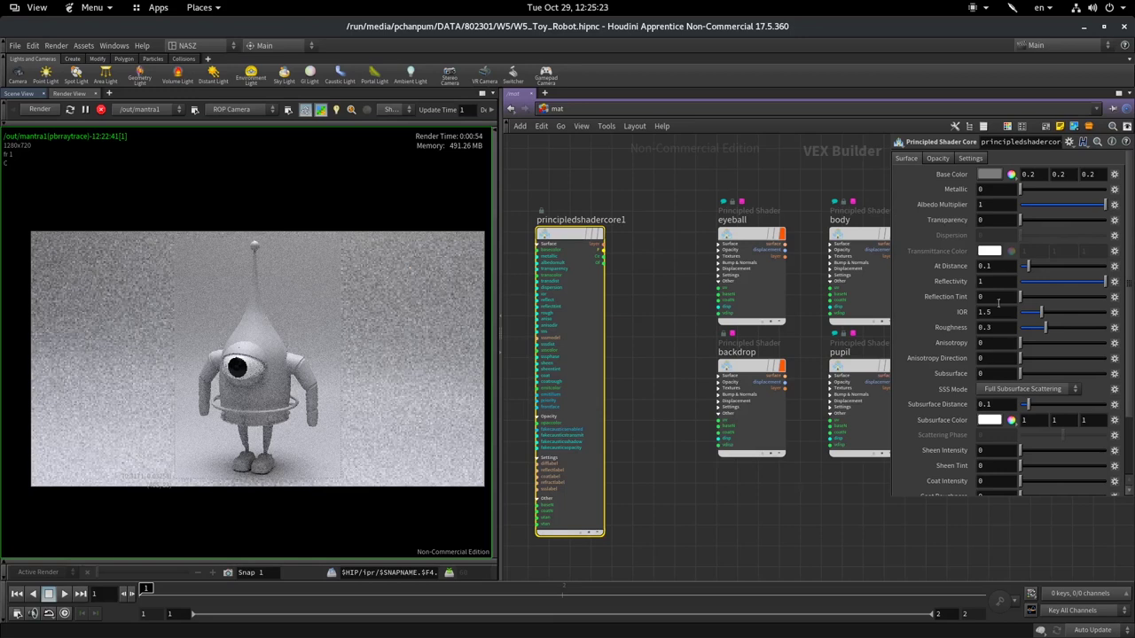
scroll(1007, 257, down, 2)
scroll(1006, 252, down, 1)
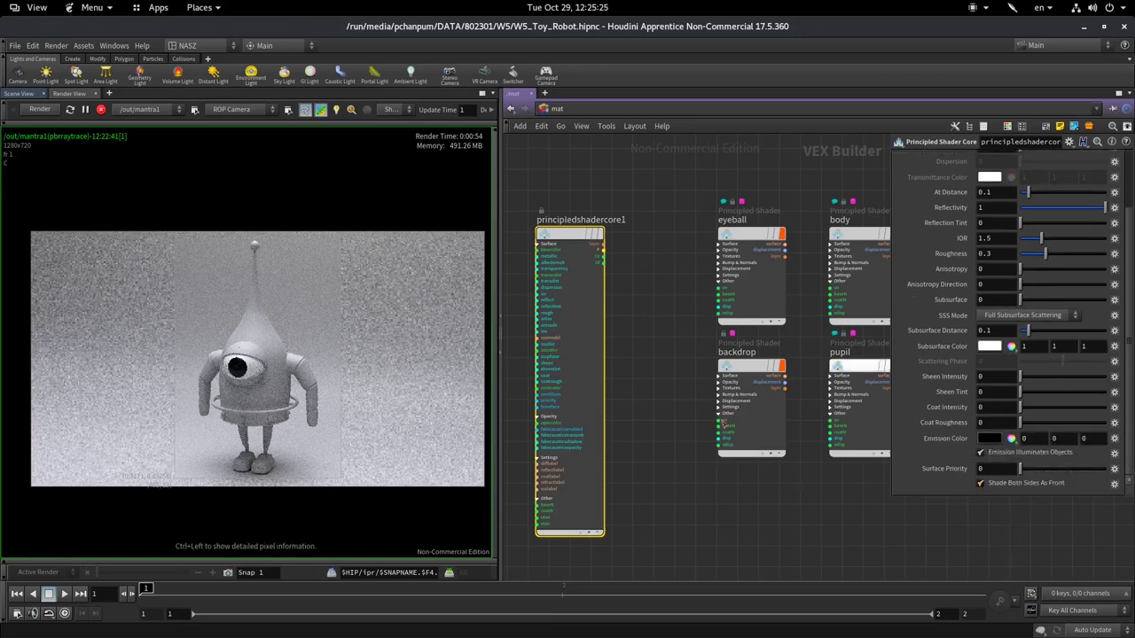
scroll(1003, 343, up, 3)
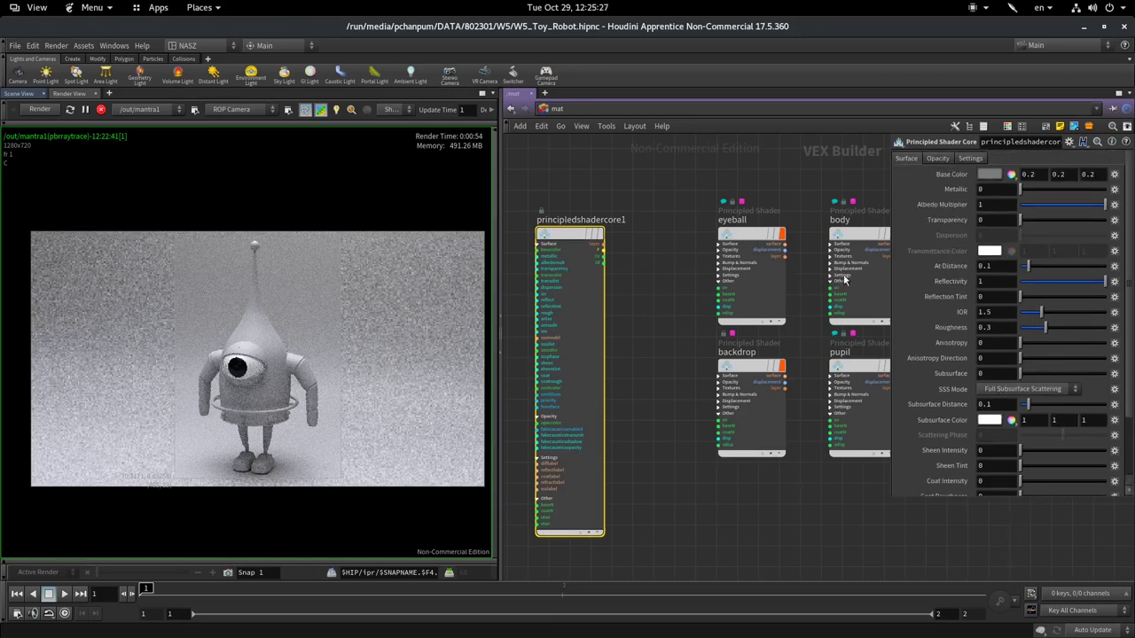
Step: Move the body shader beside principledshadercore1 and widen the parameter pane
click(859, 235)
drag(859, 235, 656, 234)
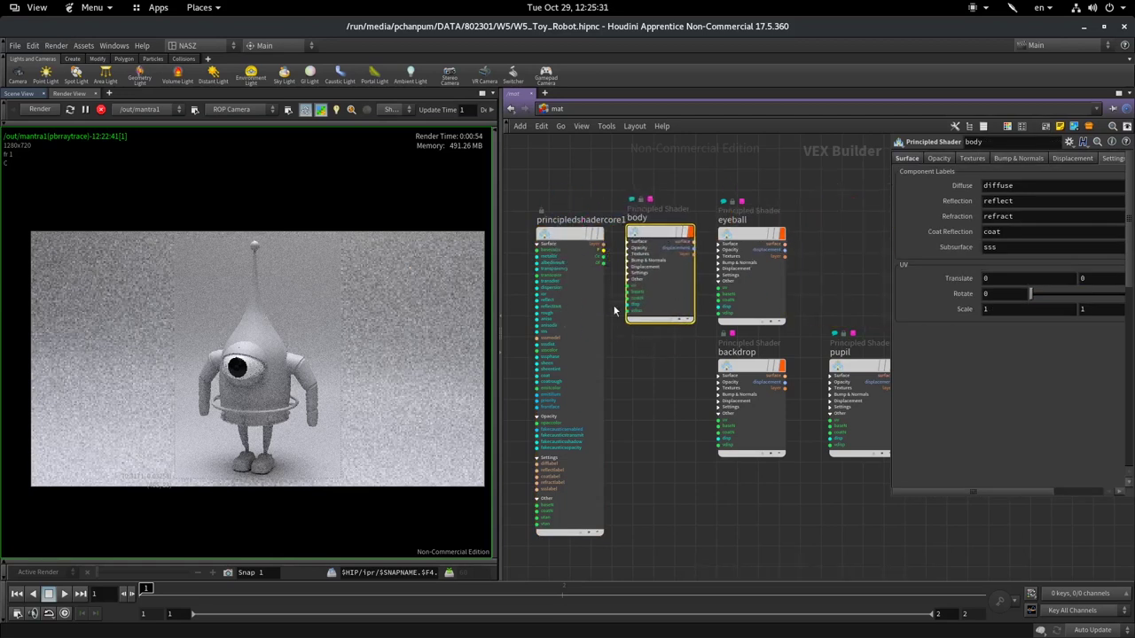
scroll(618, 271, up, 2)
middle_drag(676, 376, 751, 299)
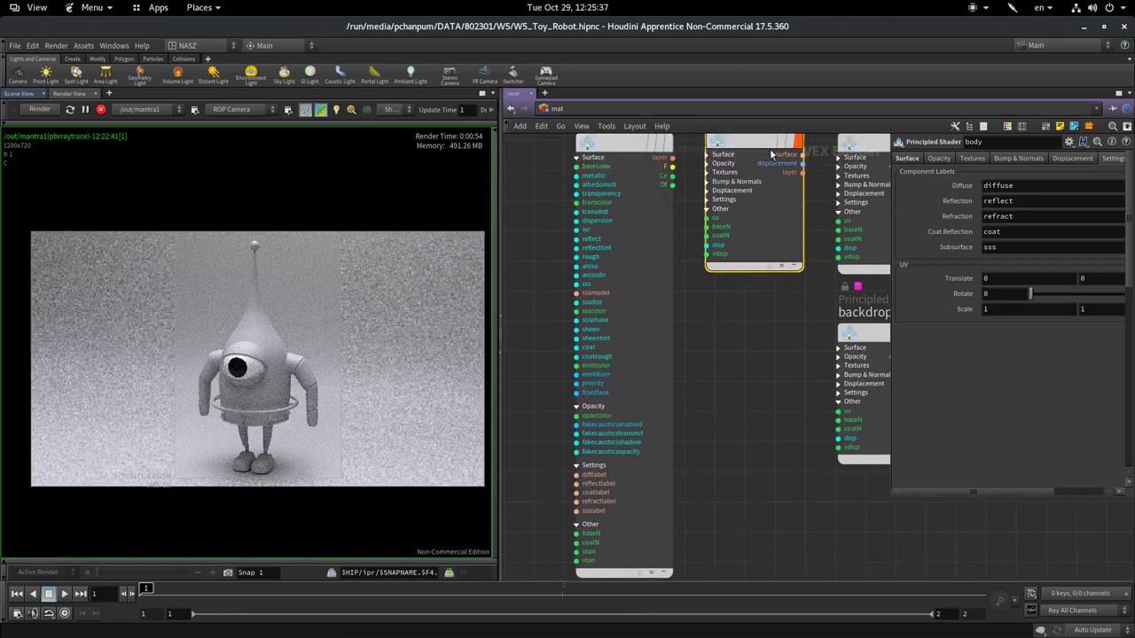
middle_drag(800, 404, 777, 470)
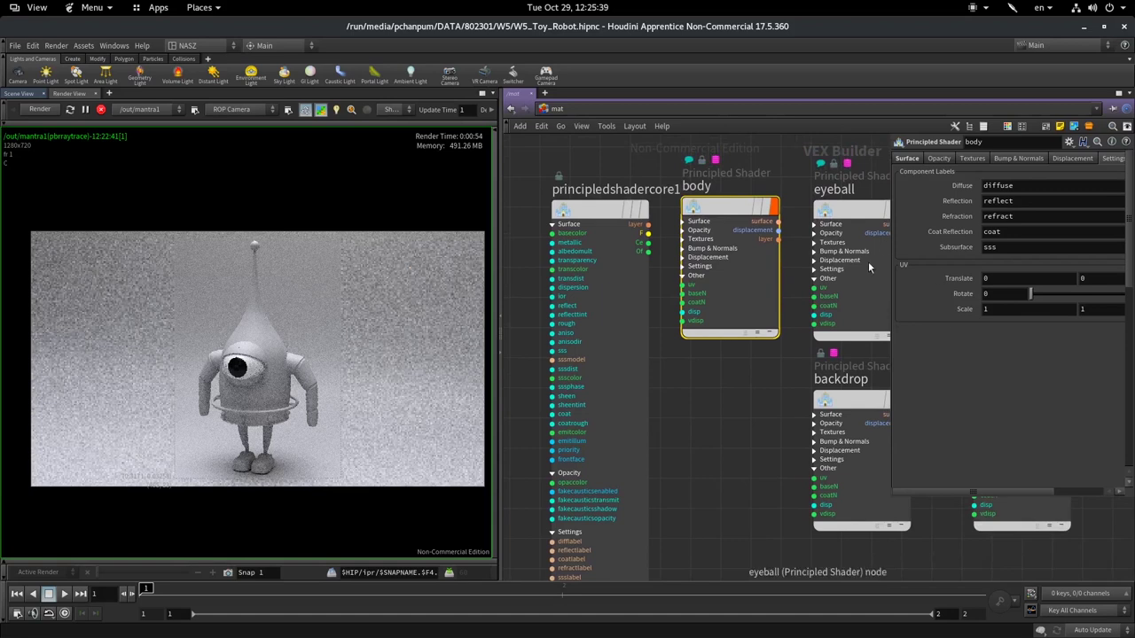
drag(893, 264, 846, 264)
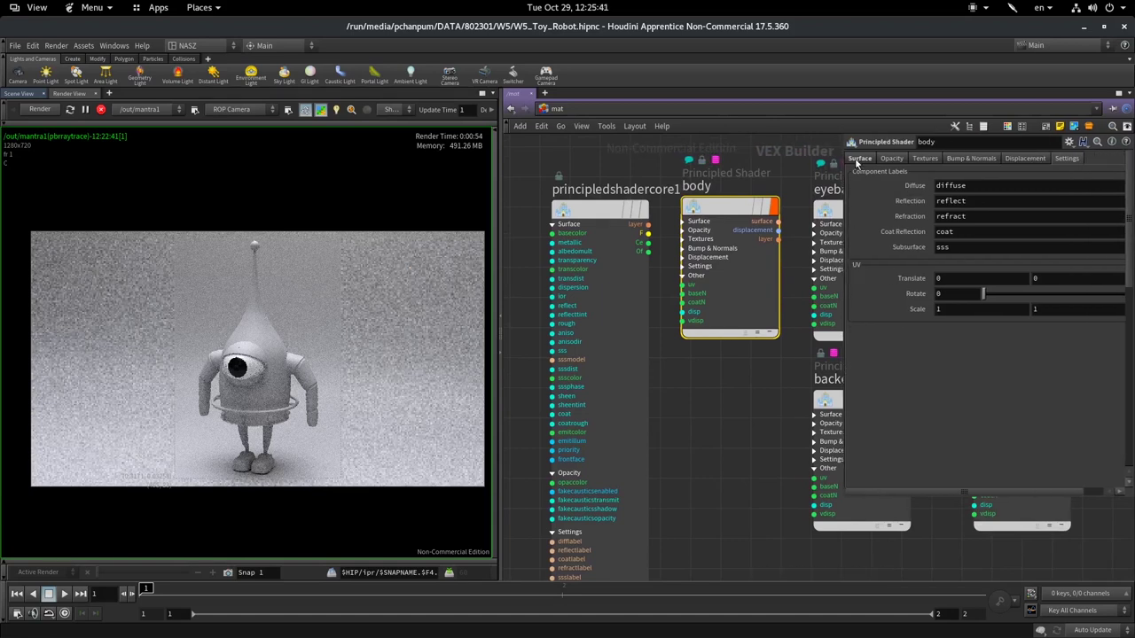
click(867, 160)
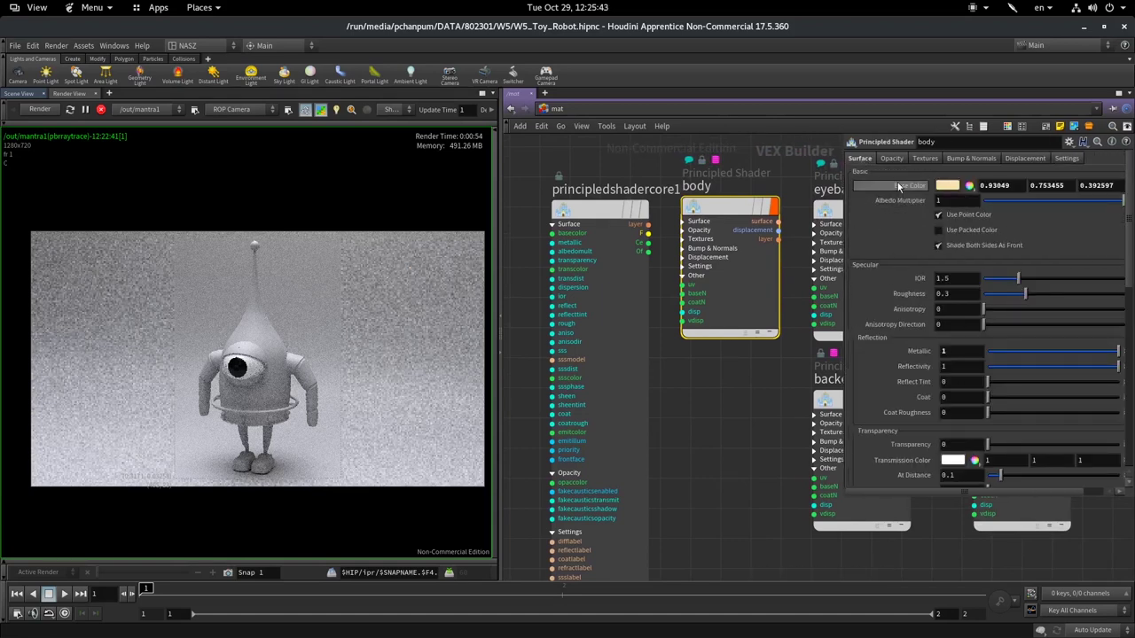
scroll(962, 376, down, 1)
scroll(963, 381, down, 1)
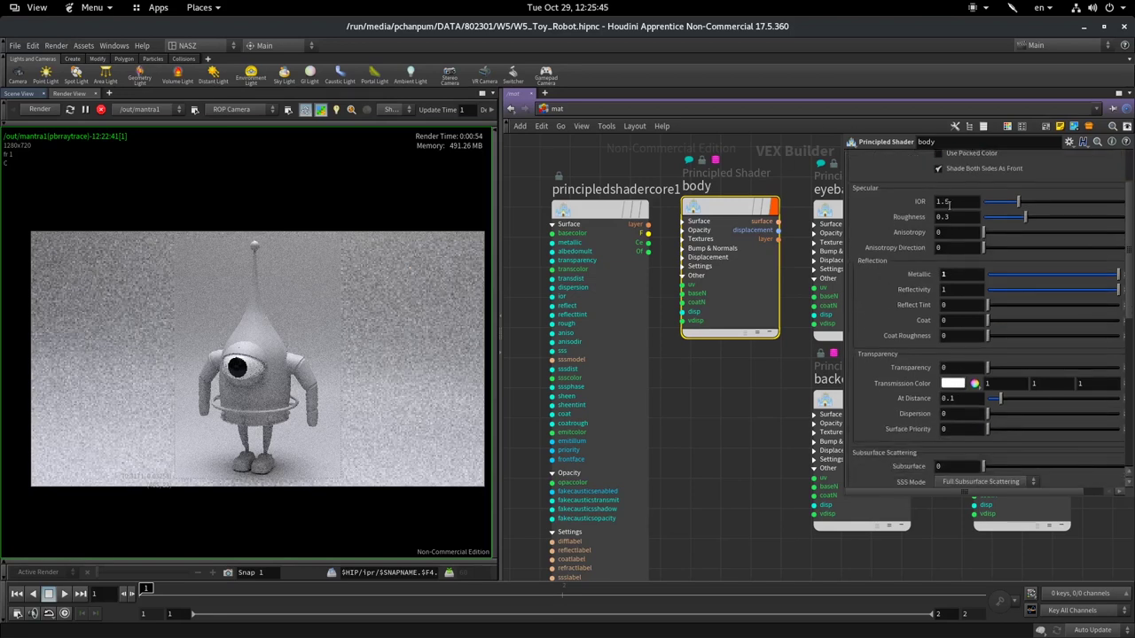
click(594, 212)
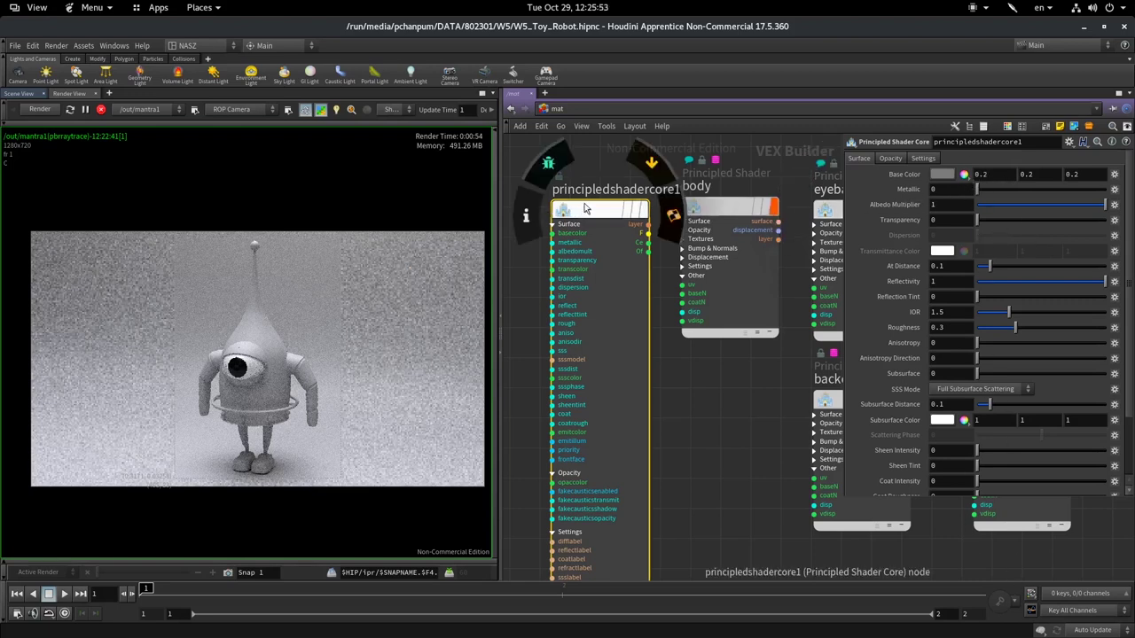
click(725, 212)
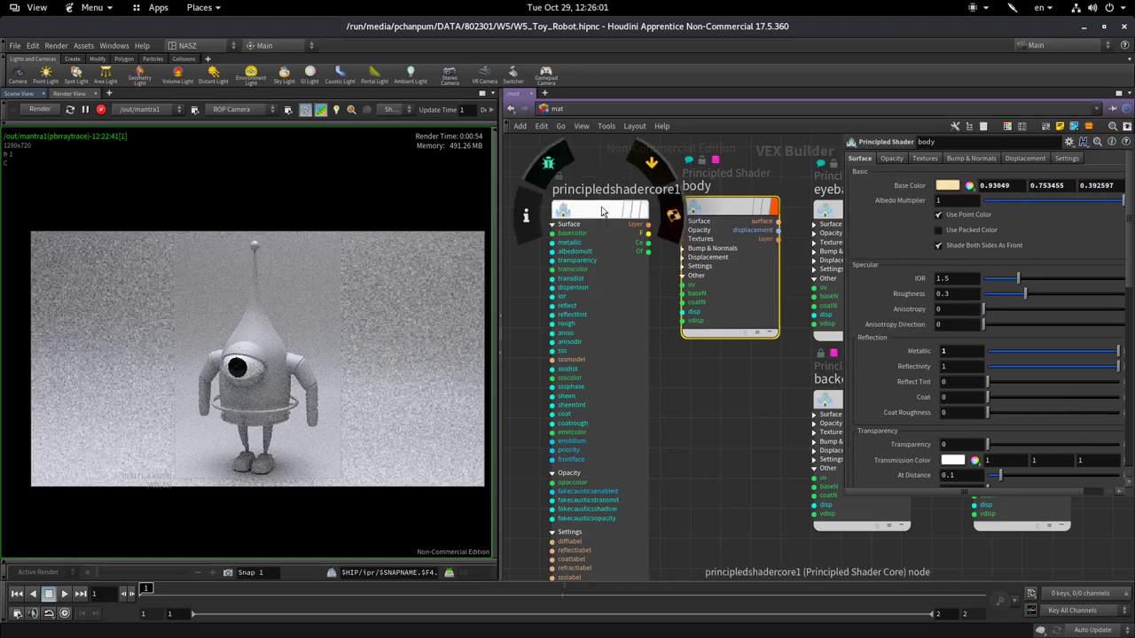
click(601, 211)
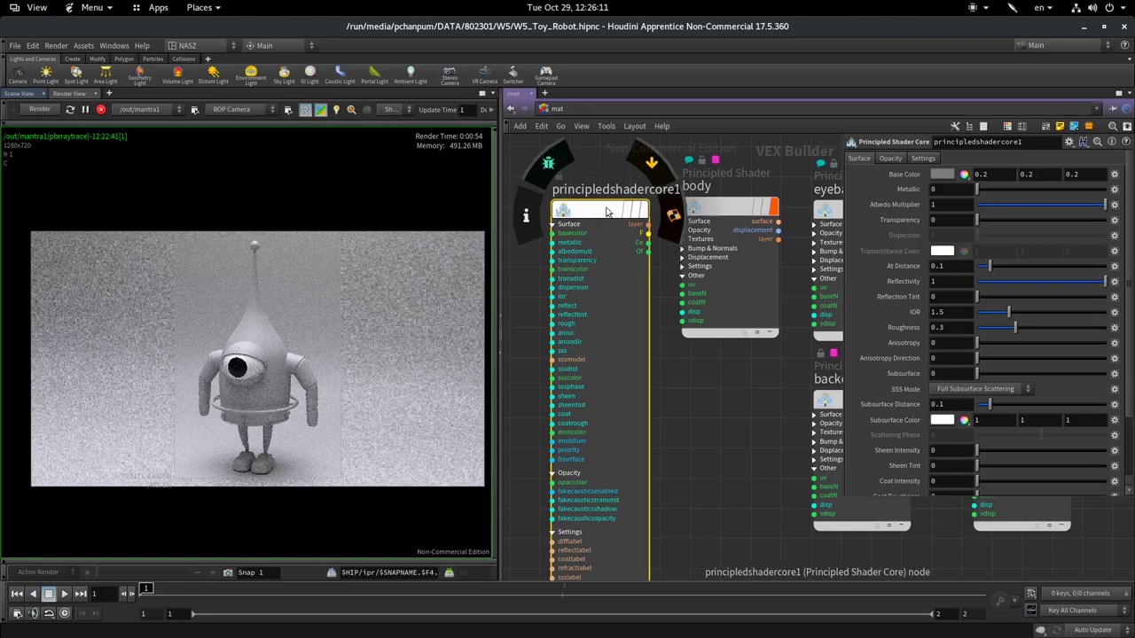
middle_drag(741, 416, 842, 365)
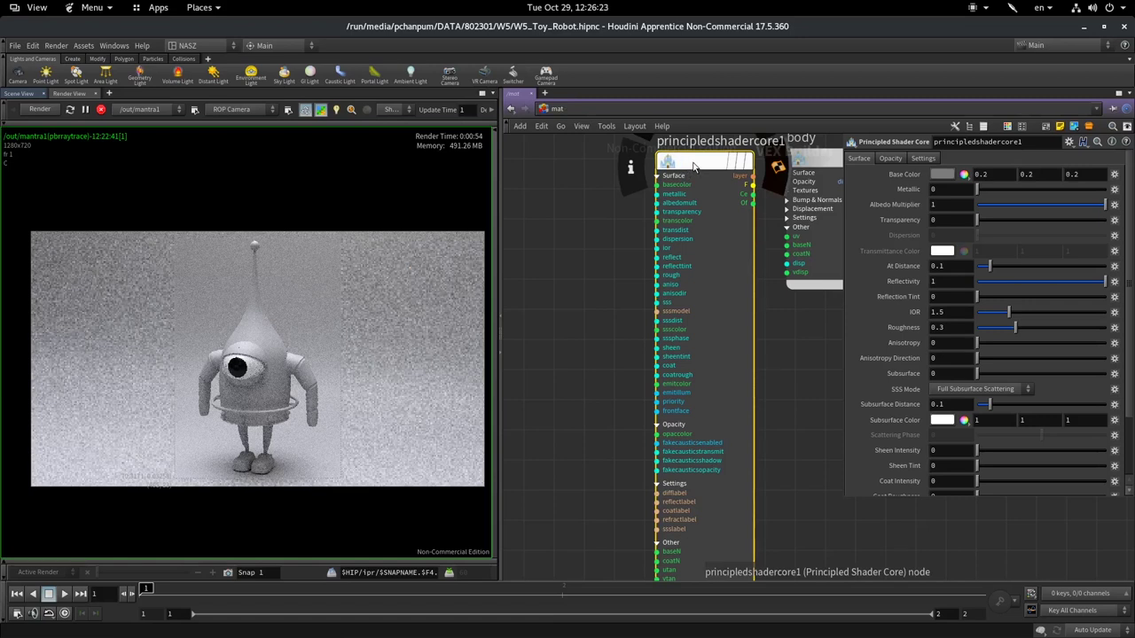
Step: Set principledshadercore1's base colour to pure red (1, 0, 0), then stop the render
click(273, 346)
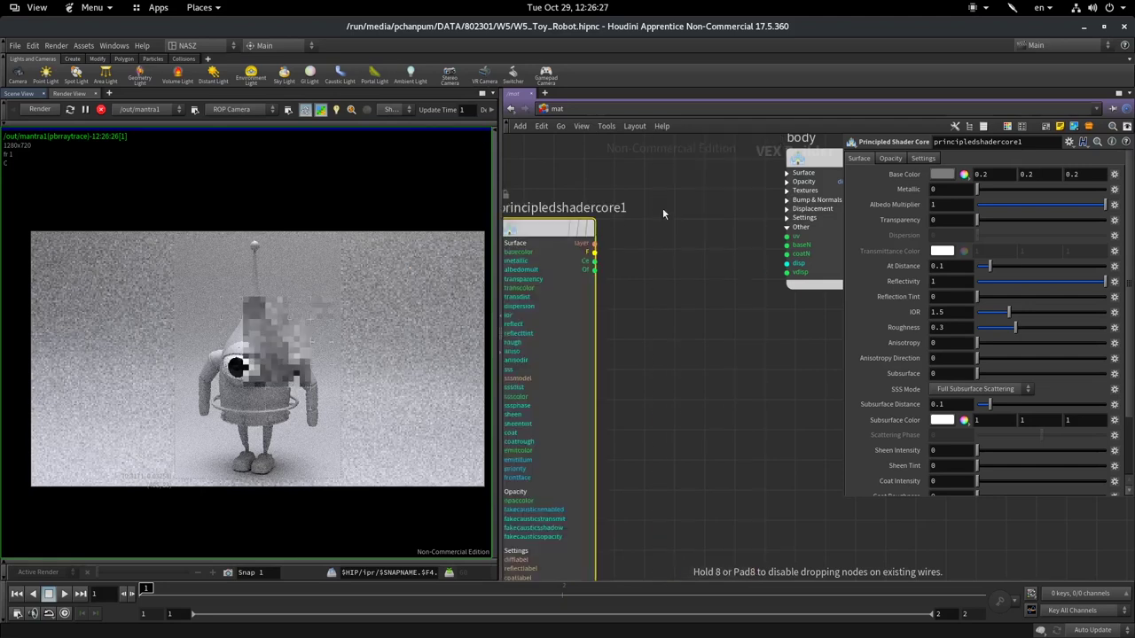
drag(718, 172, 693, 191)
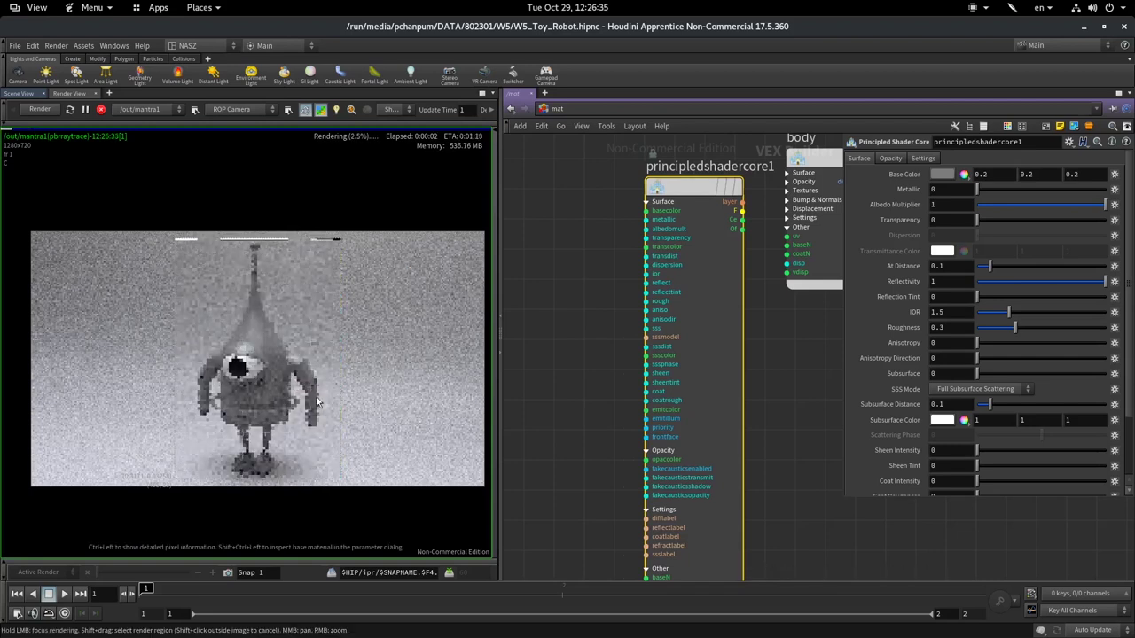
click(948, 176)
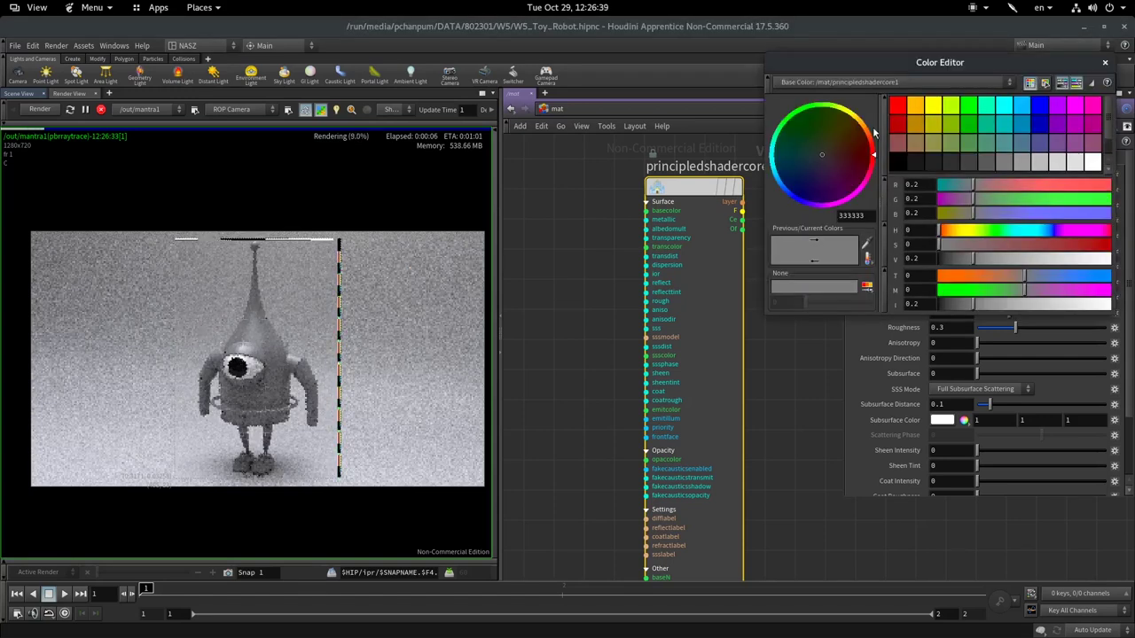
click(873, 132)
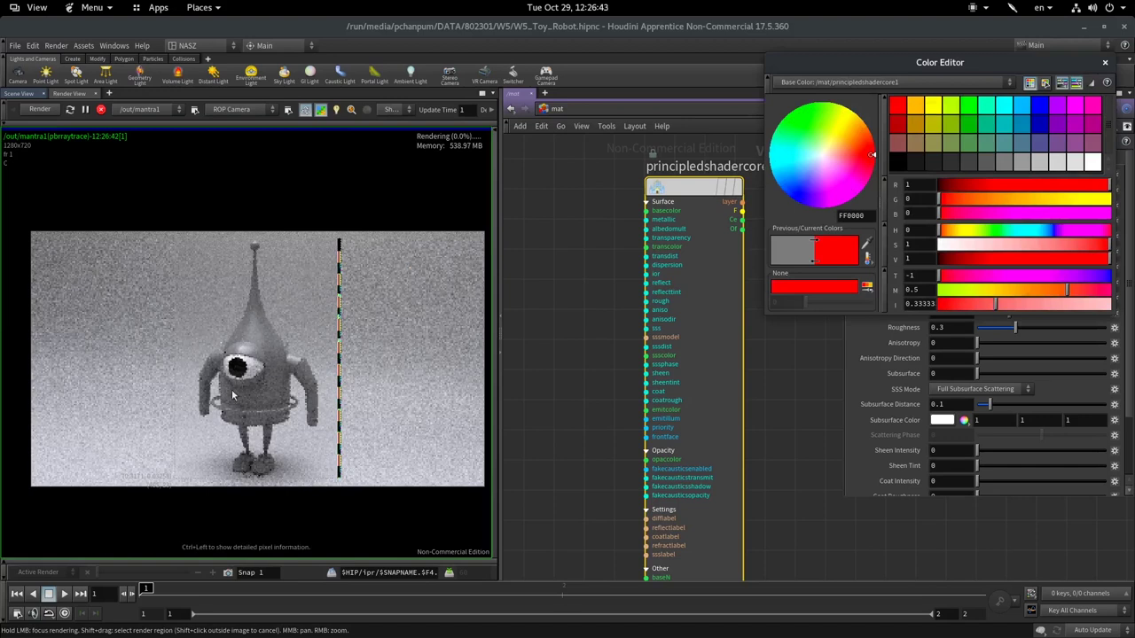
click(1105, 63)
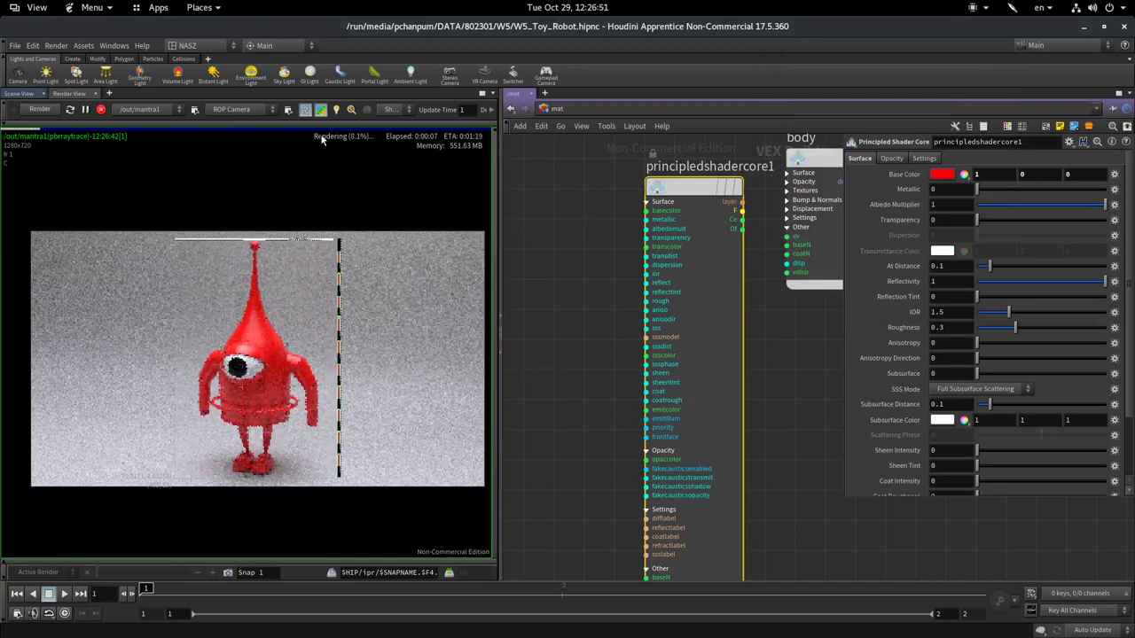
click(101, 109)
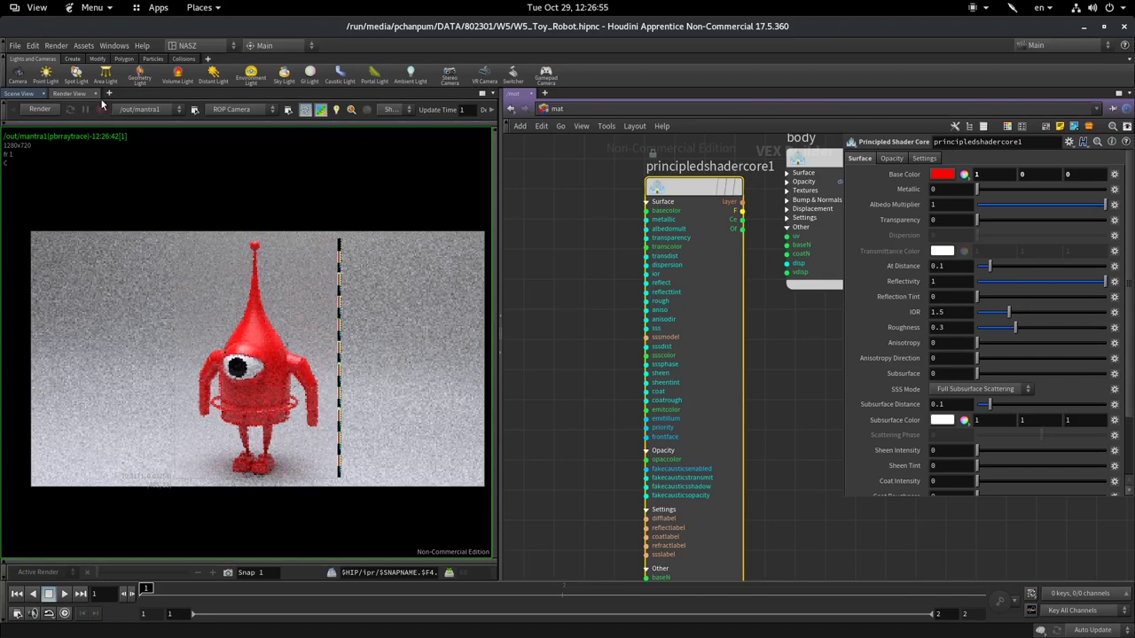
Step: Dismiss the new pane tab menu and switch the network from /mat back to object level
click(108, 94)
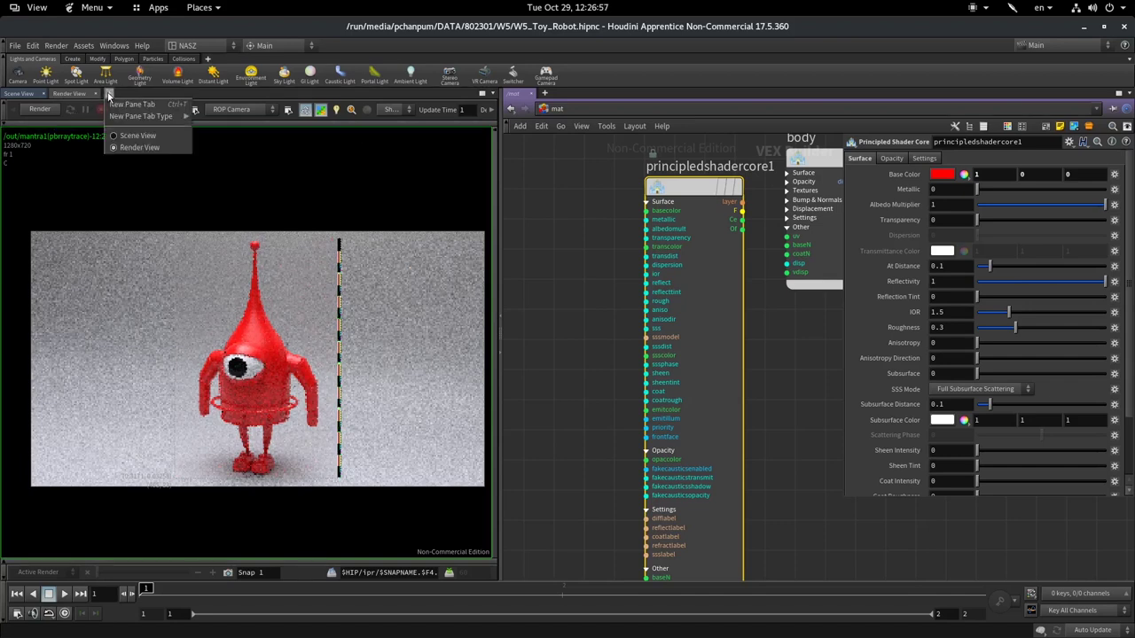
mouse_move(141, 116)
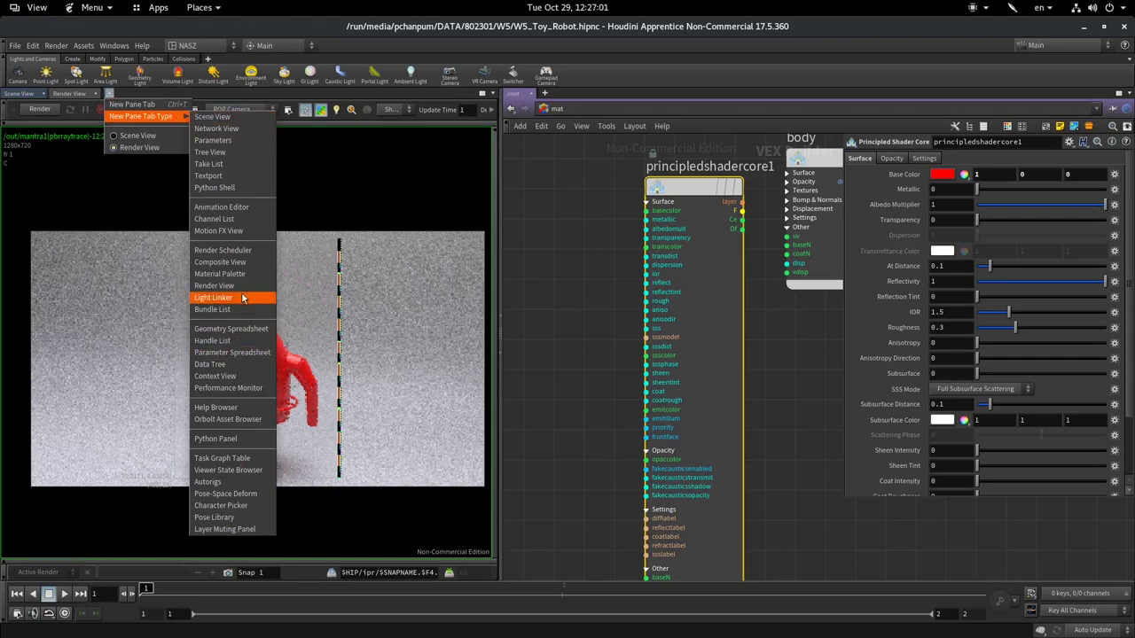
click(593, 250)
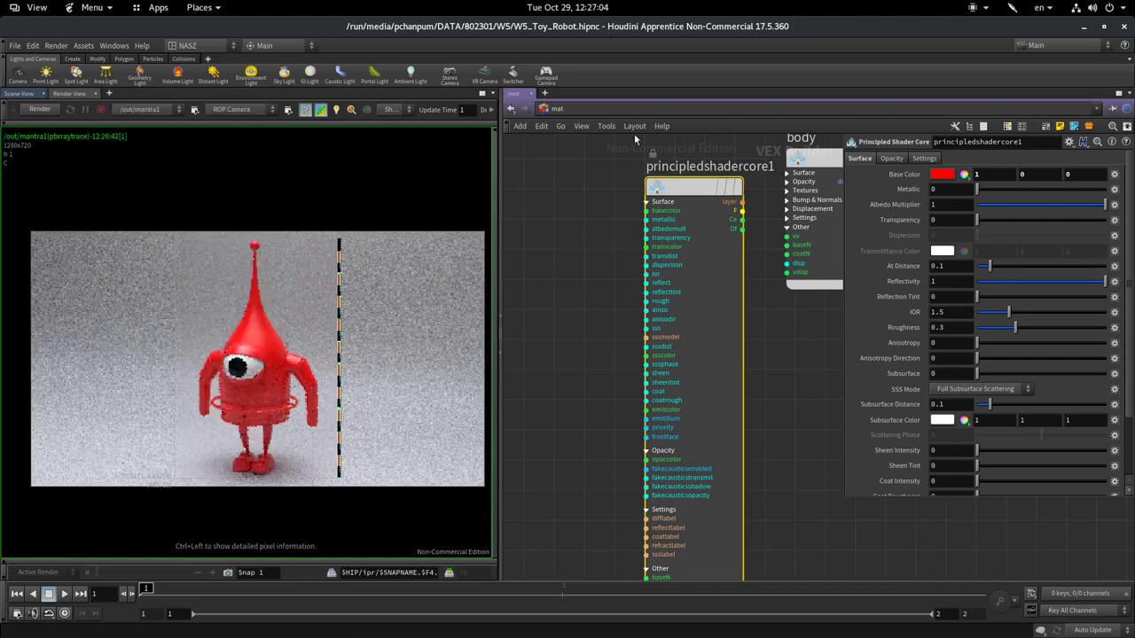
click(568, 110)
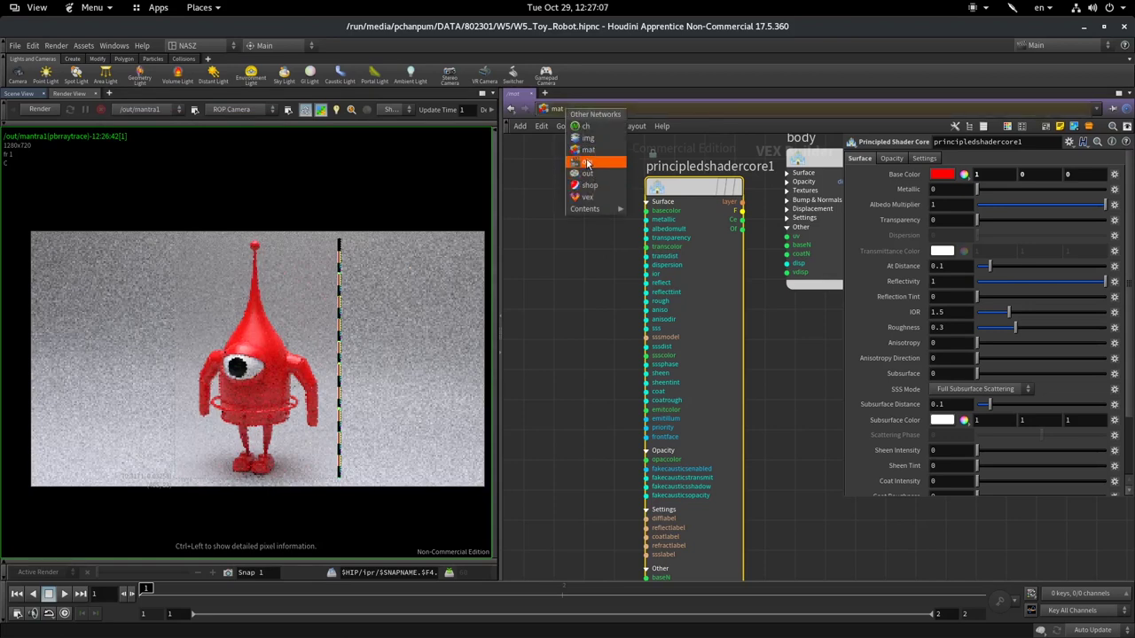
click(586, 163)
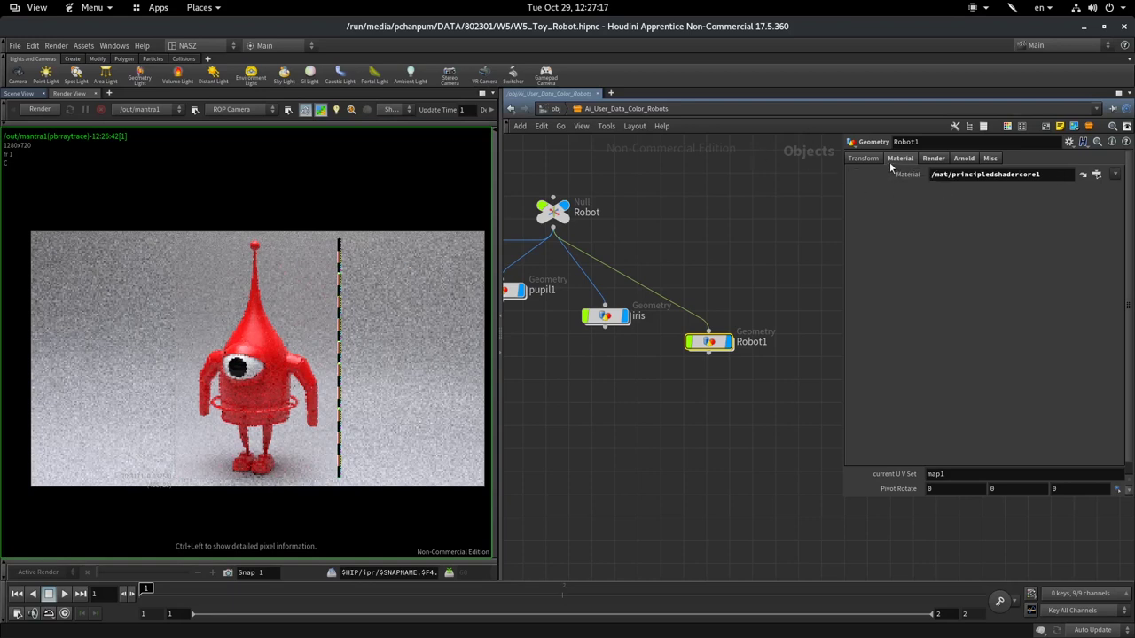
Step: Clear Robot1's Material path to no material and re-render the robot in plain grey
drag(1039, 174, 931, 173)
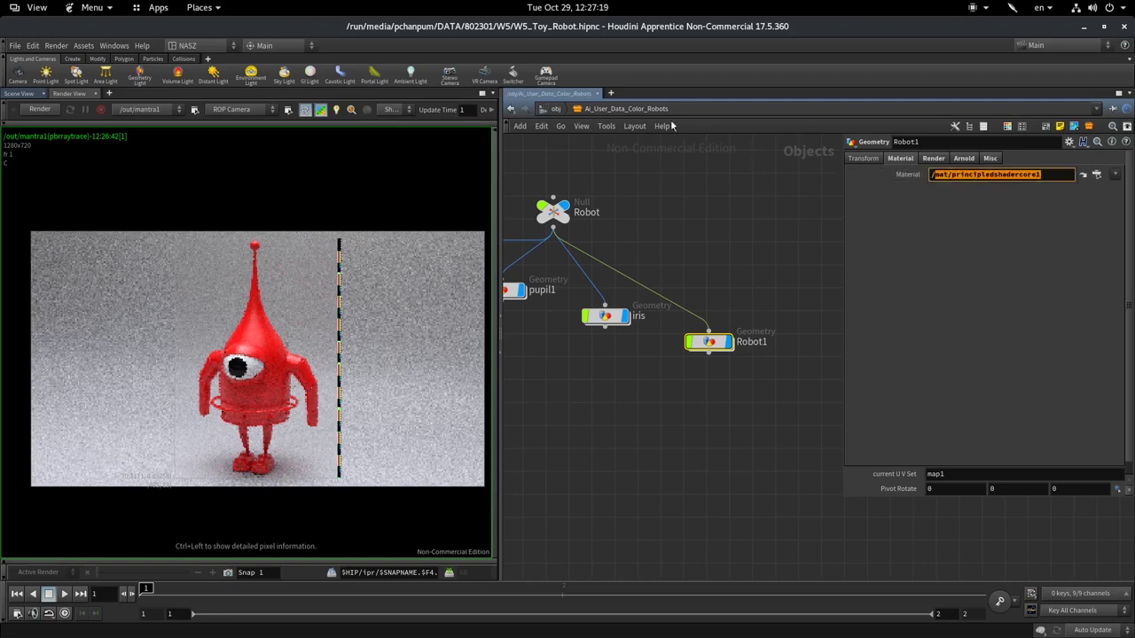
click(1083, 175)
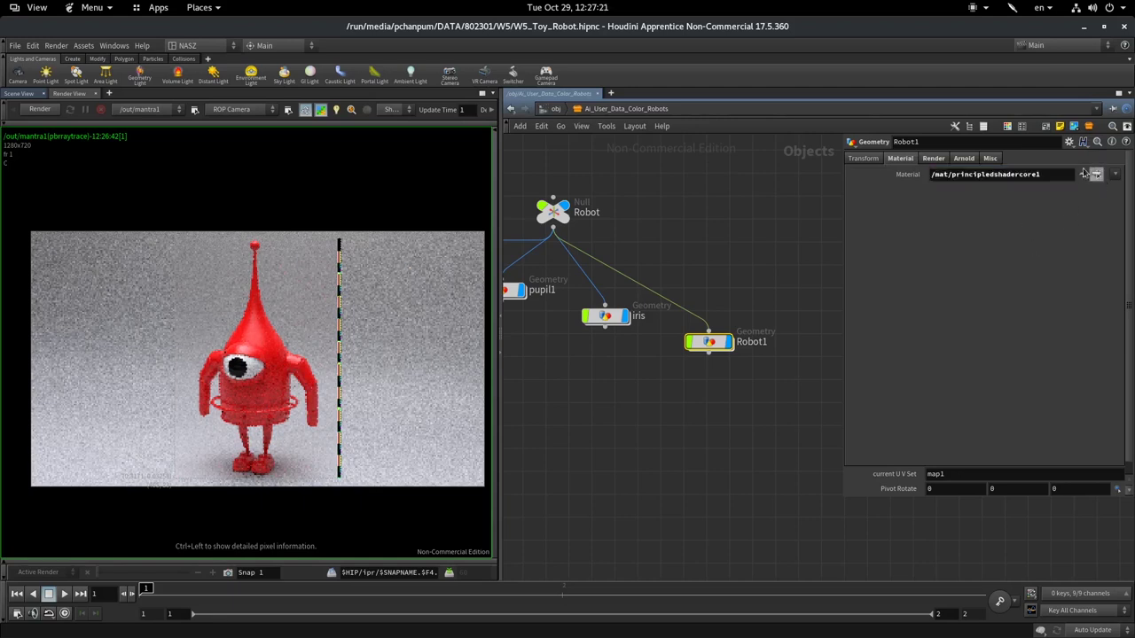
click(1000, 114)
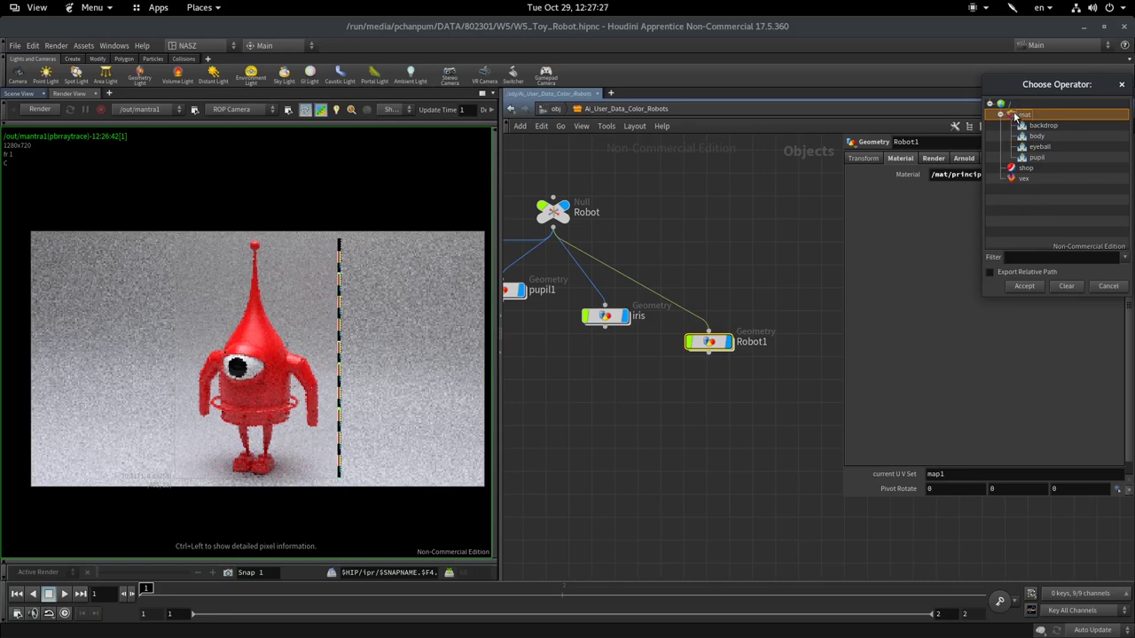
click(1067, 285)
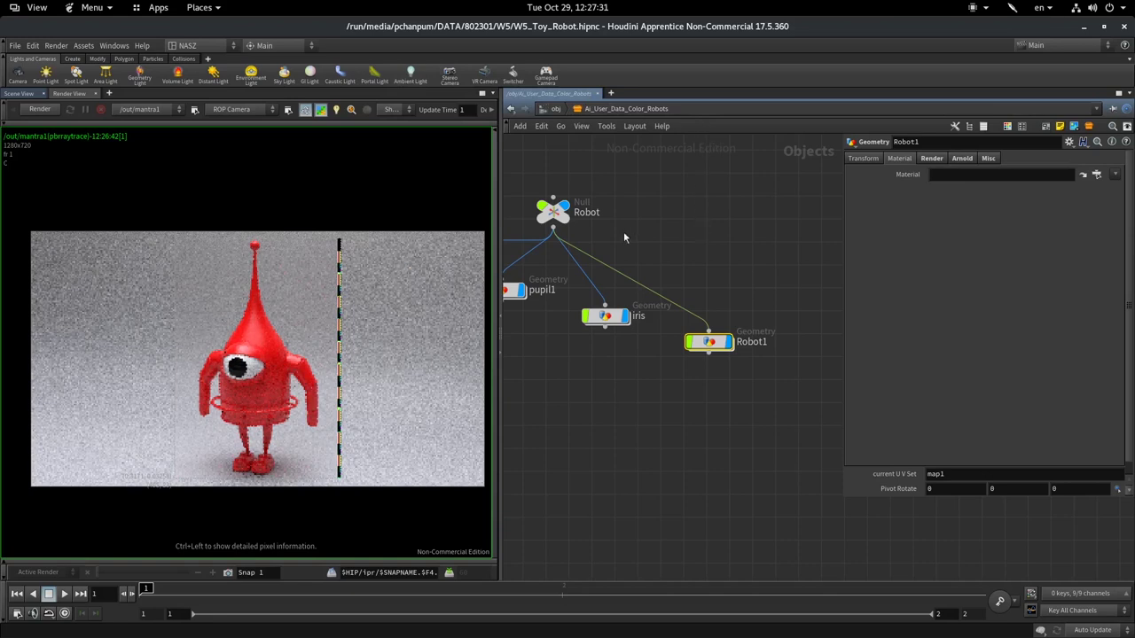
click(47, 110)
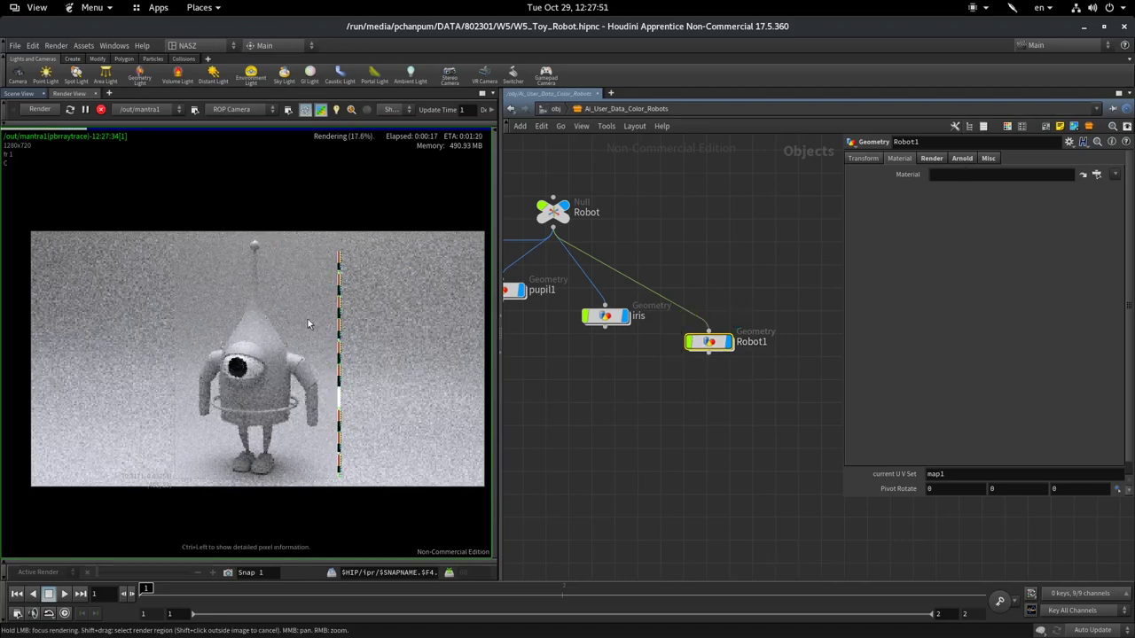
Step: Pan the object network and cancel an attempted node search at Robot1's output
middle_drag(651, 414, 570, 335)
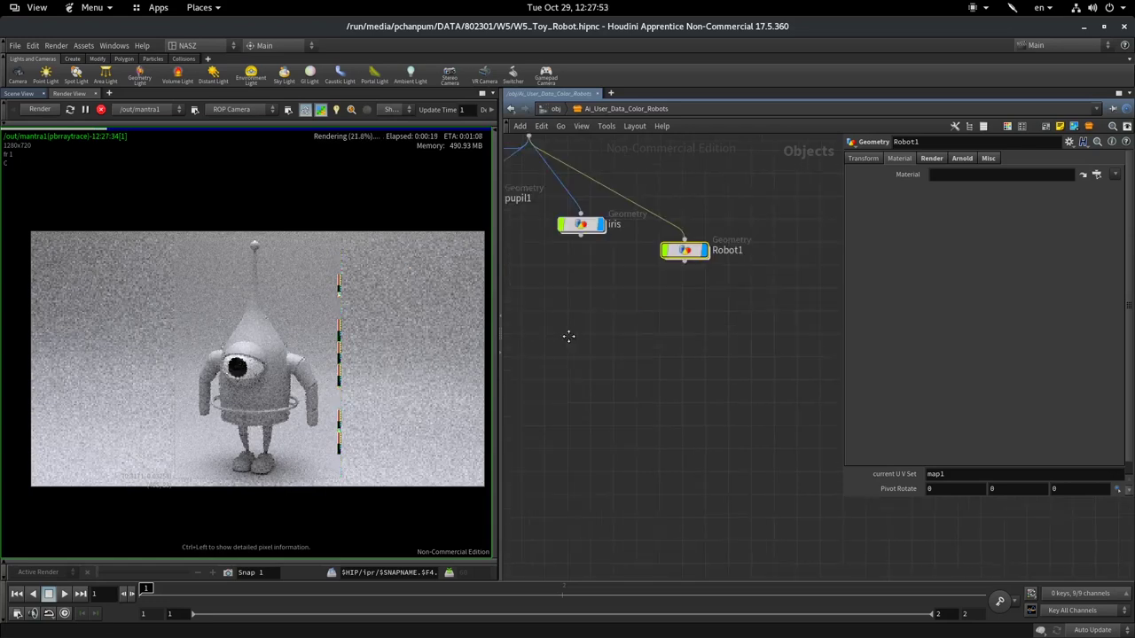
key(Tab)
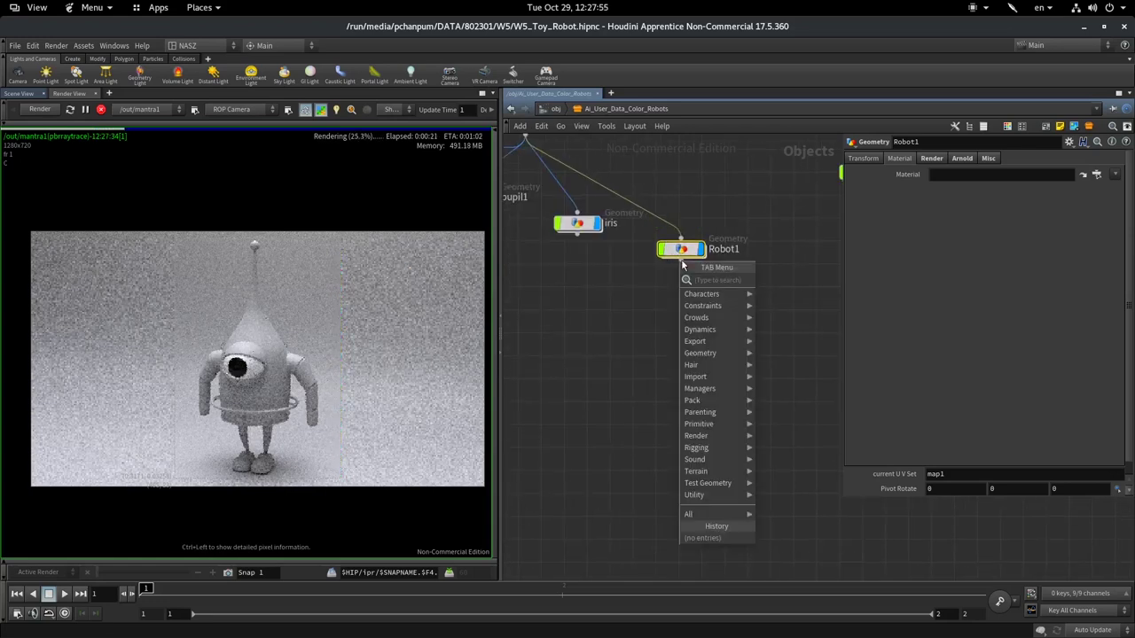
text(m)
click(637, 288)
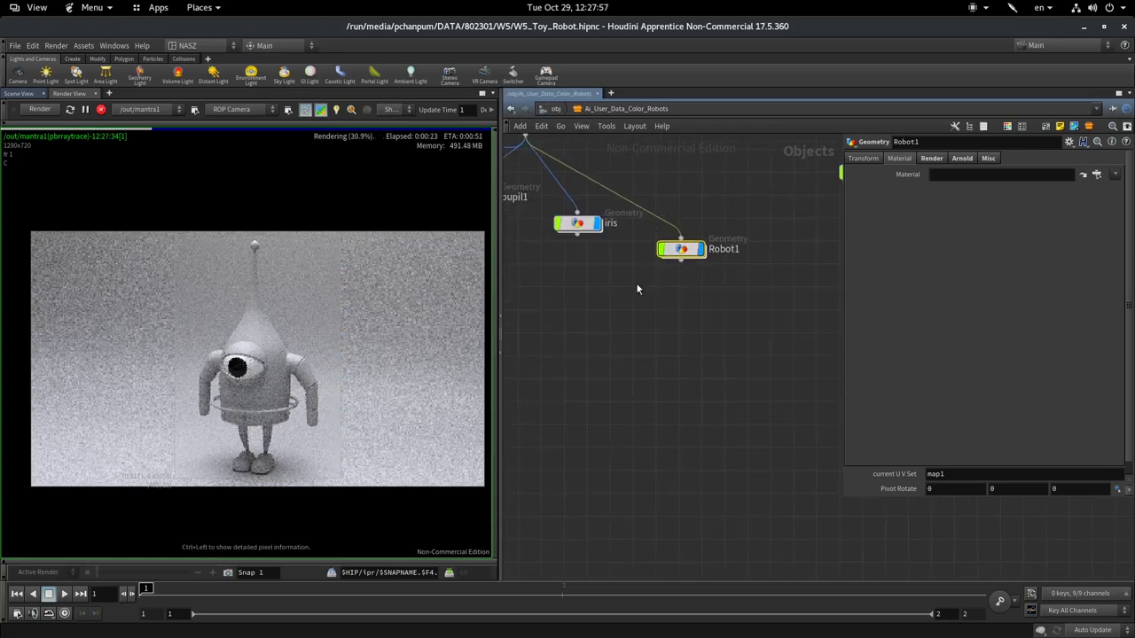
click(682, 261)
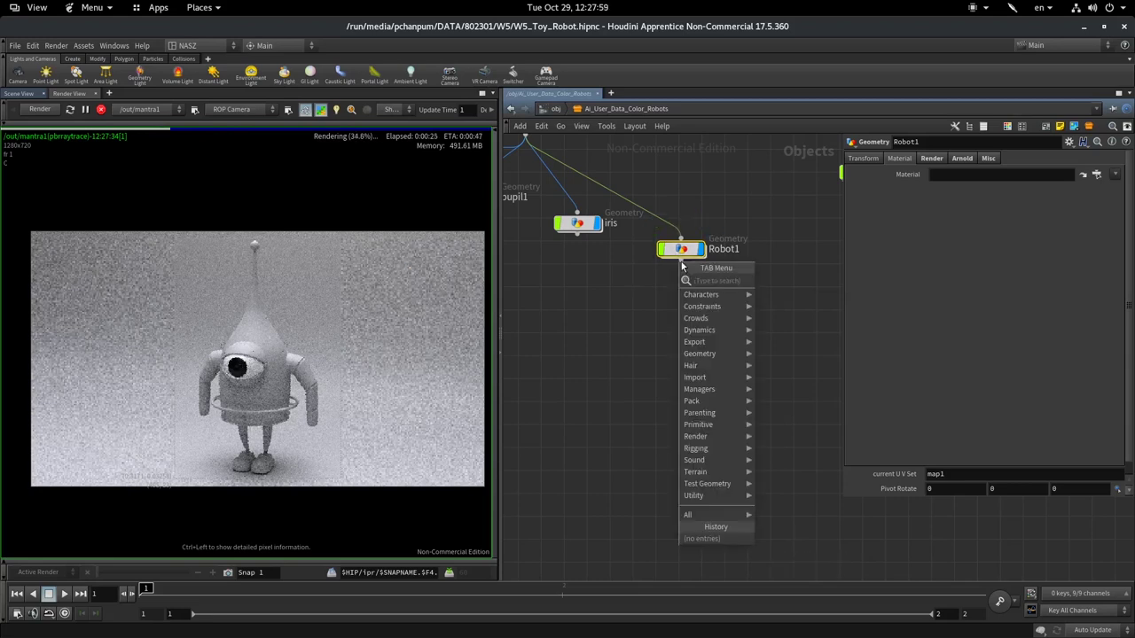
text(m)
key(Escape)
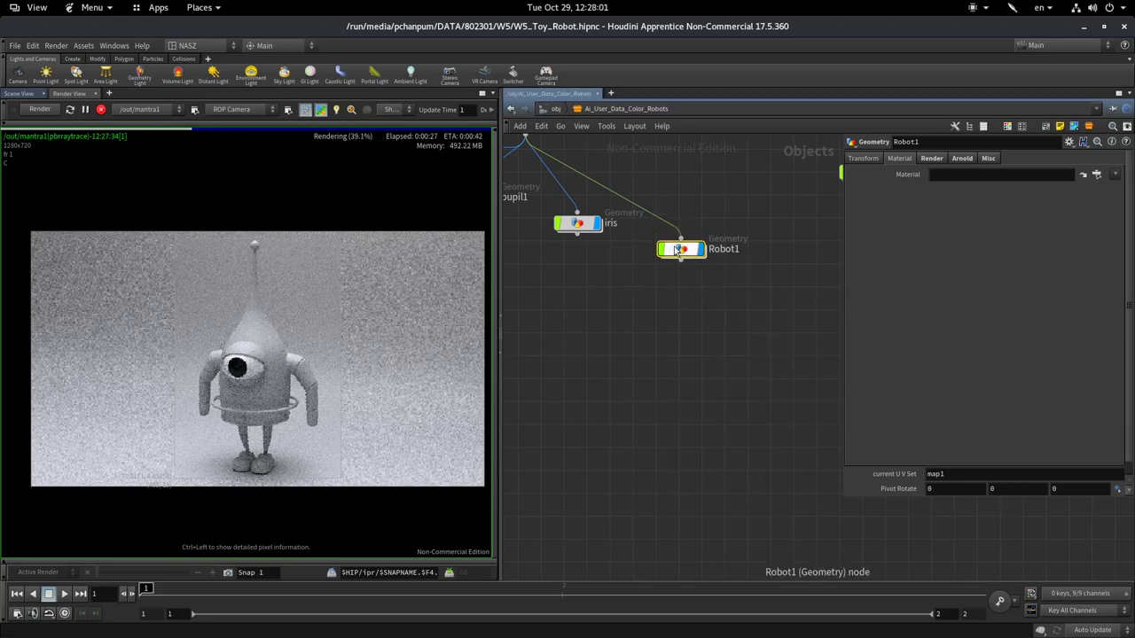
Step: Inside Robot1, add a material1 node wired below the Robot file node
double_click(677, 250)
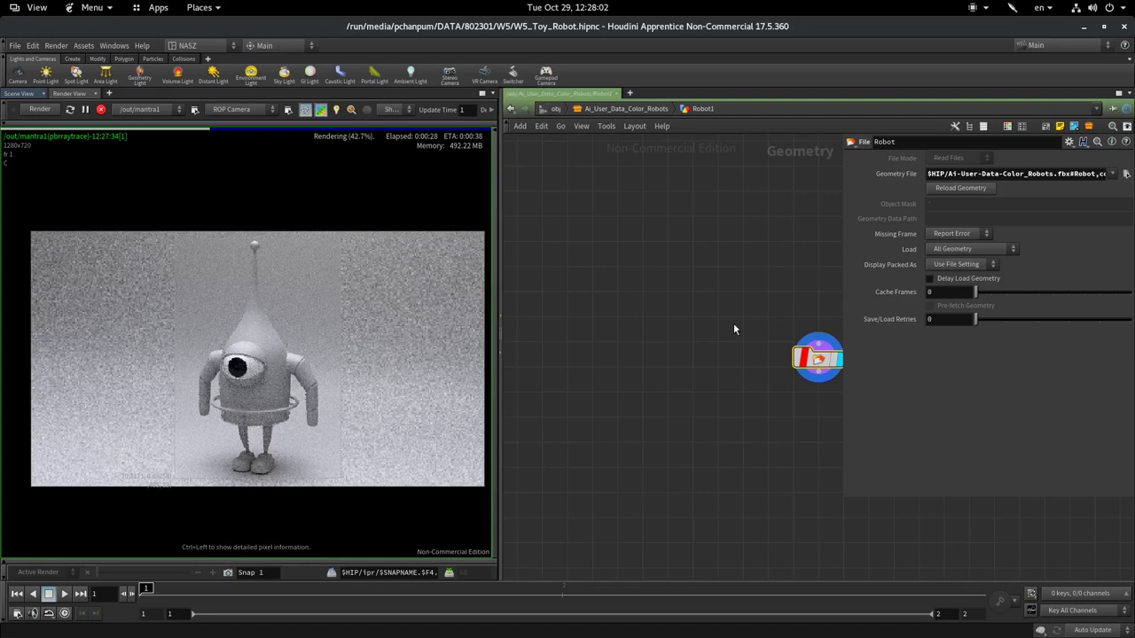
key(h)
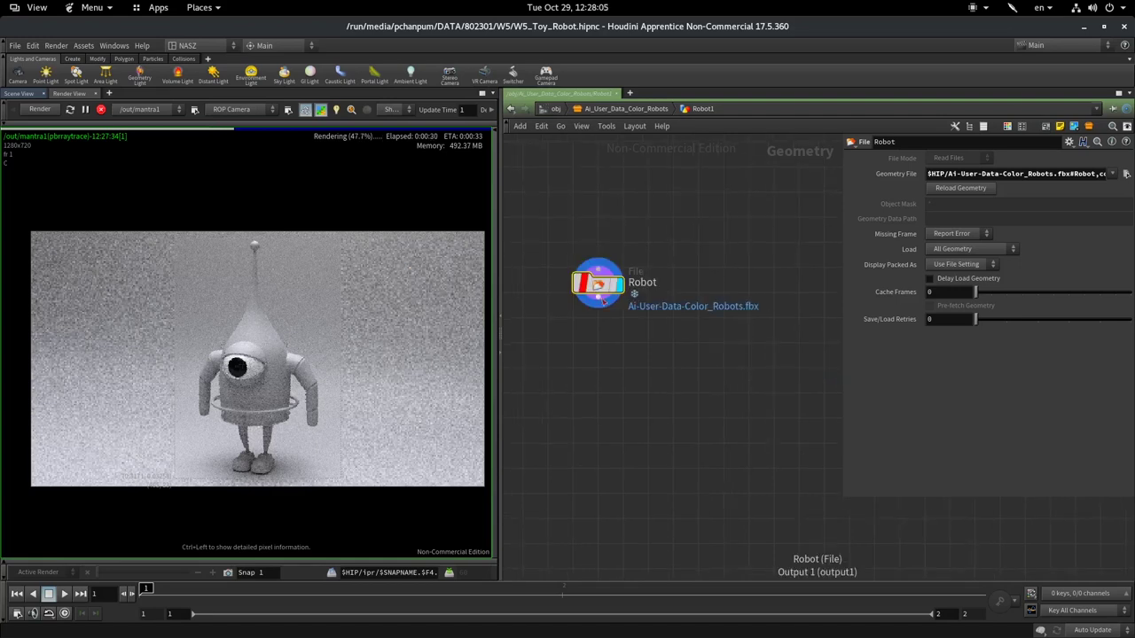
drag(603, 300, 655, 260)
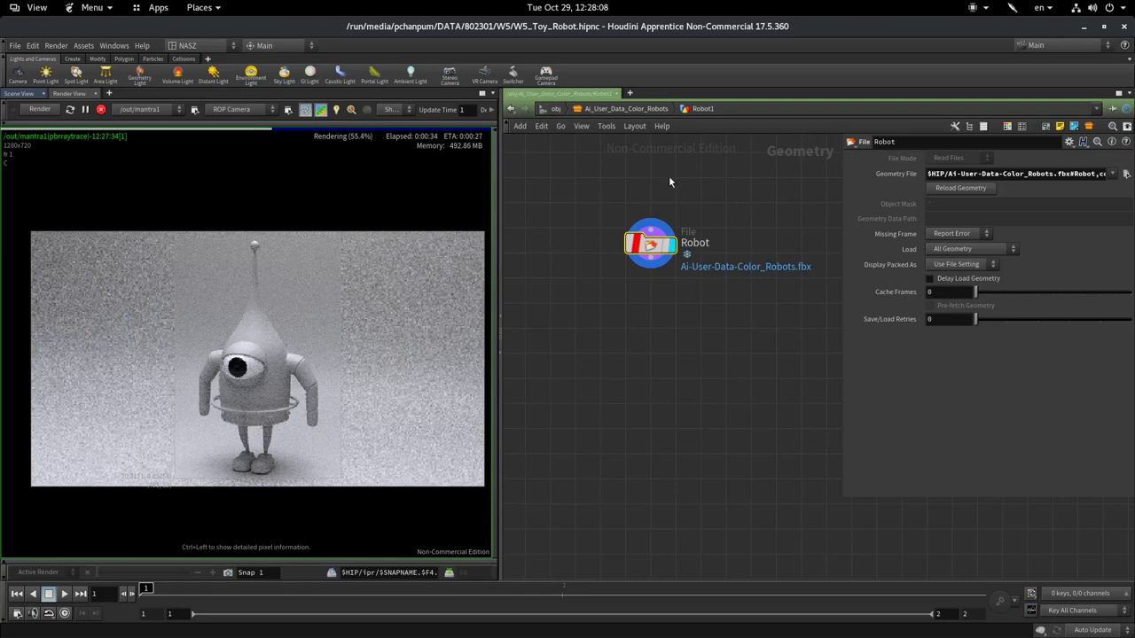
click(652, 259)
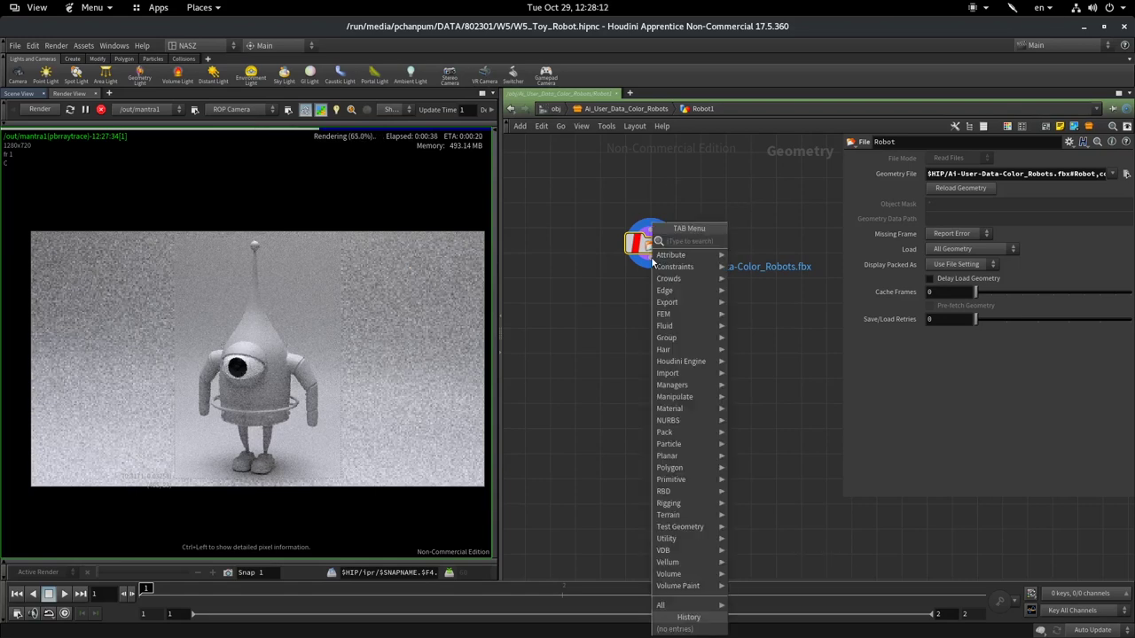
key(Return)
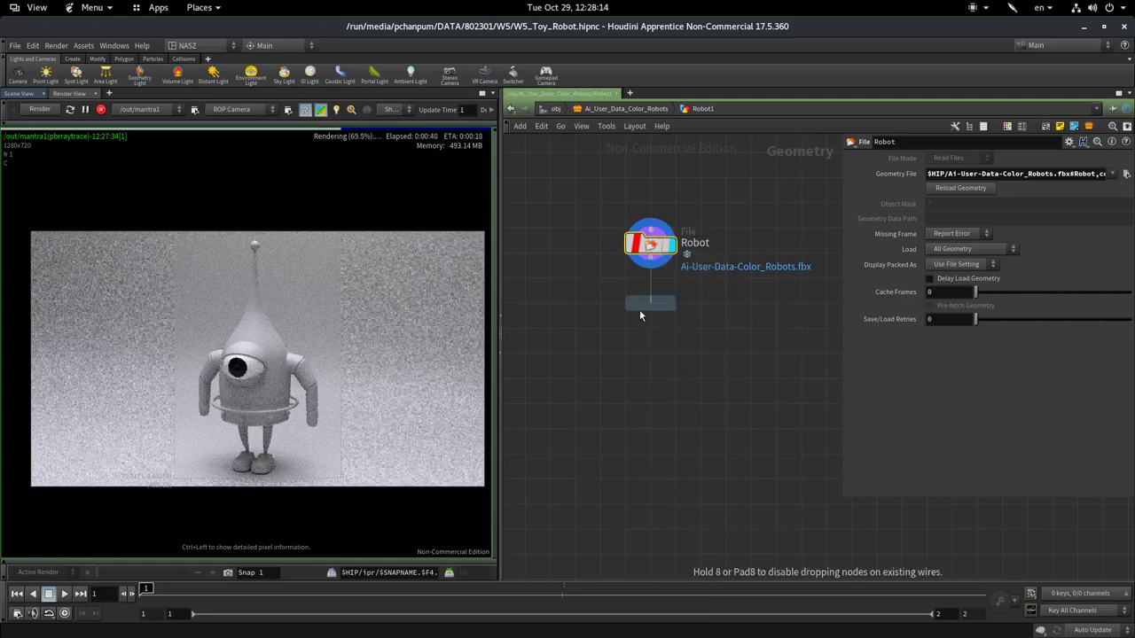
click(640, 326)
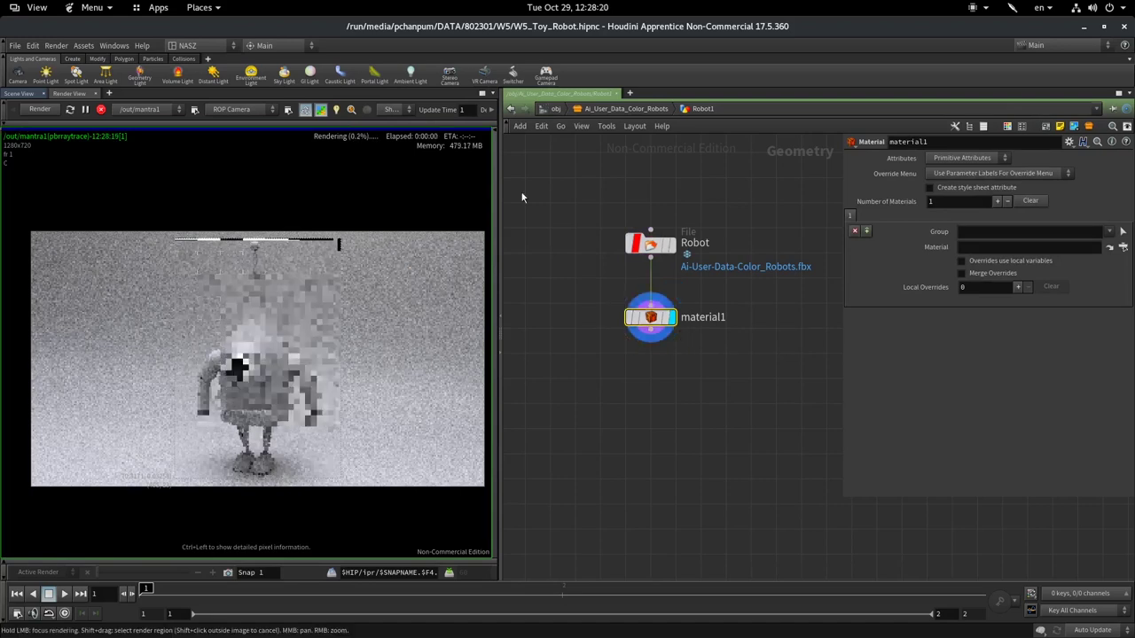
Step: Set material1 to /mat/body, check the render, then delete material1
click(1123, 248)
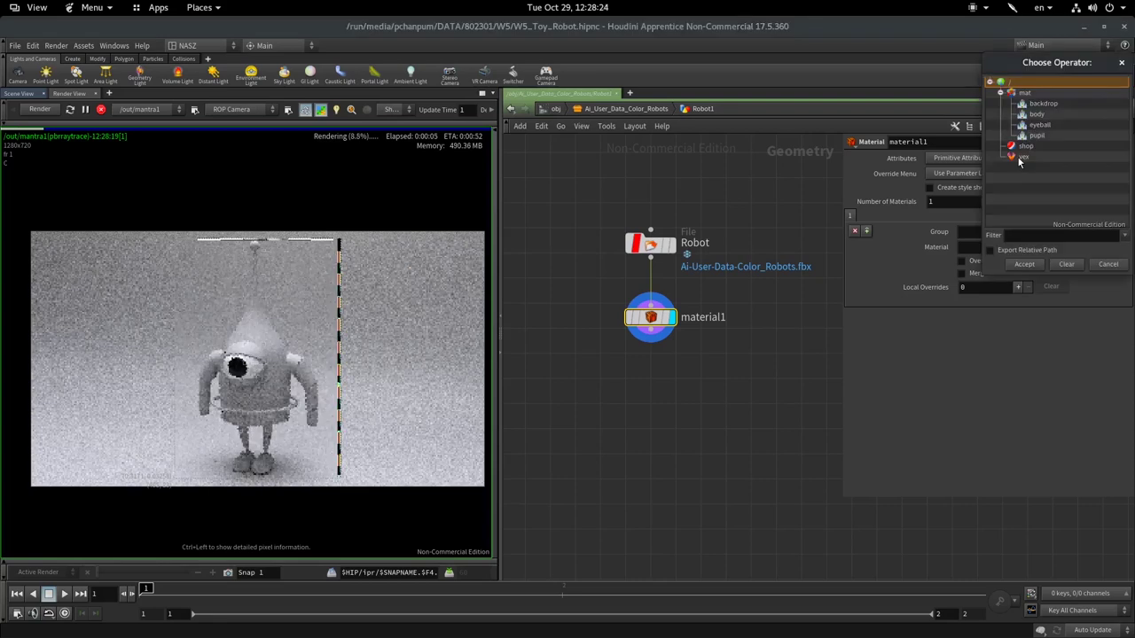
click(1039, 114)
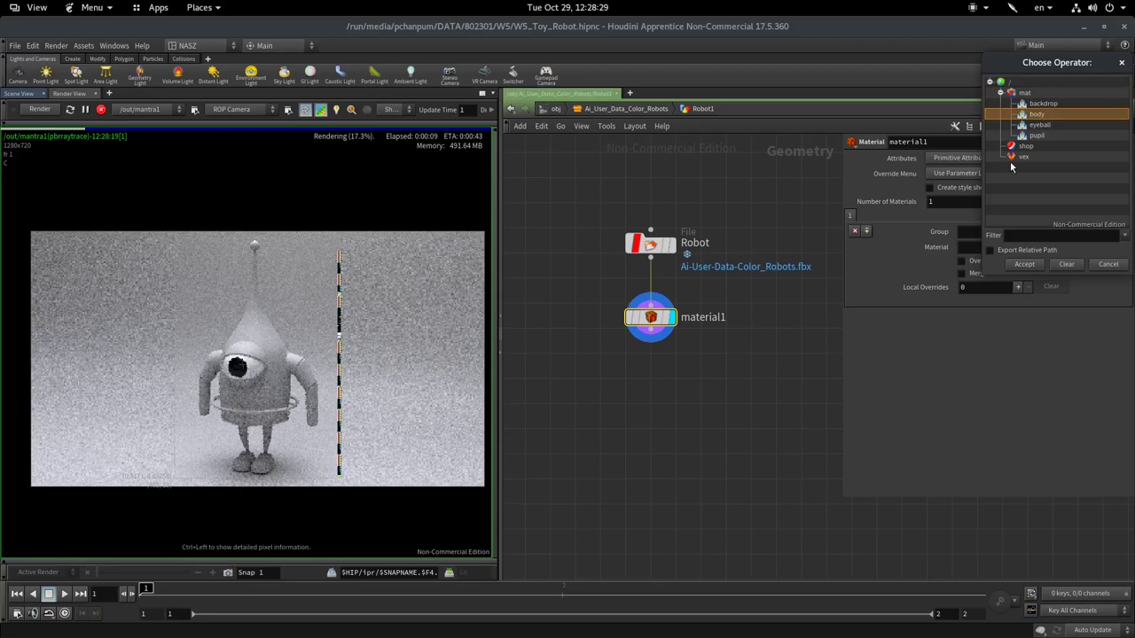
key(Return)
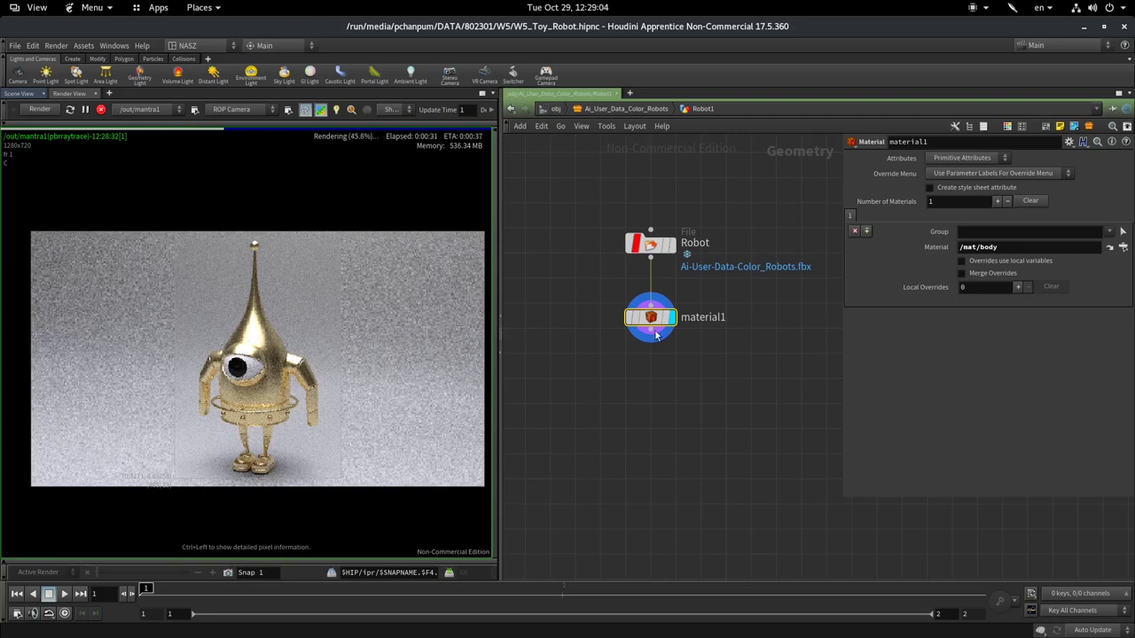
key(Delete)
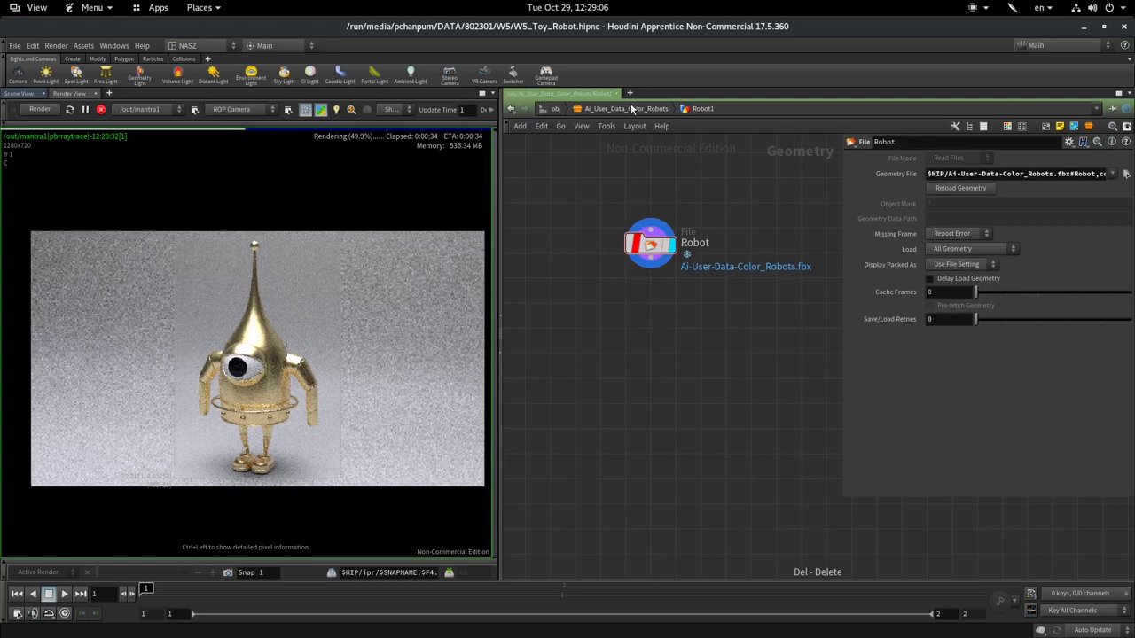
Step: Add a Material Palette pane tab and delete principledshadercore1 from the /mat network
click(630, 93)
mouse_move(683, 116)
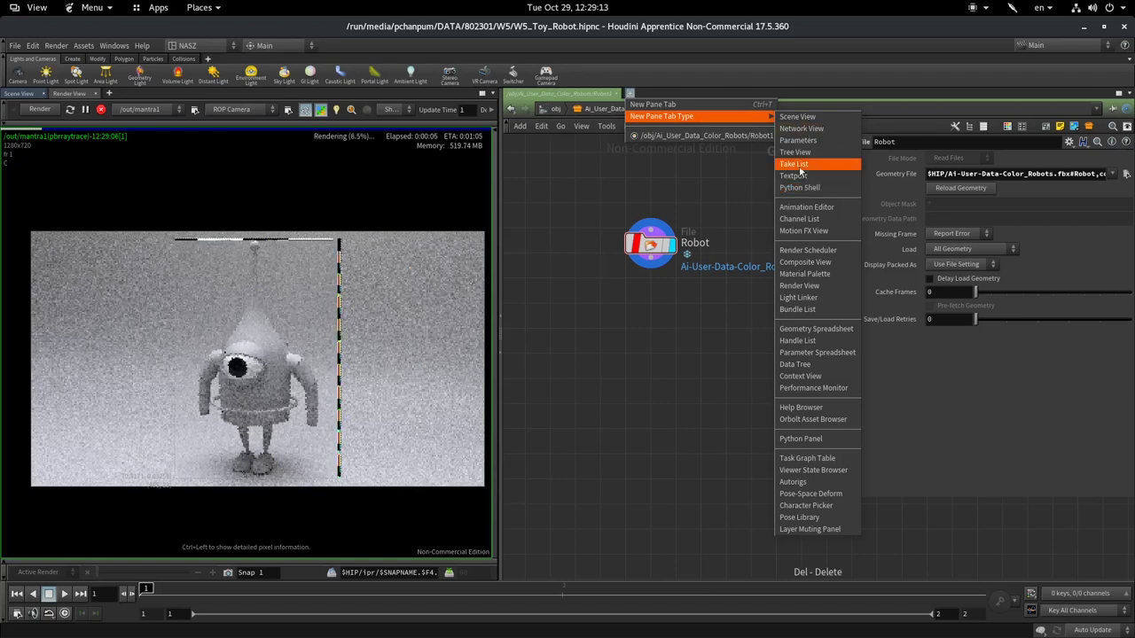
click(817, 276)
click(545, 93)
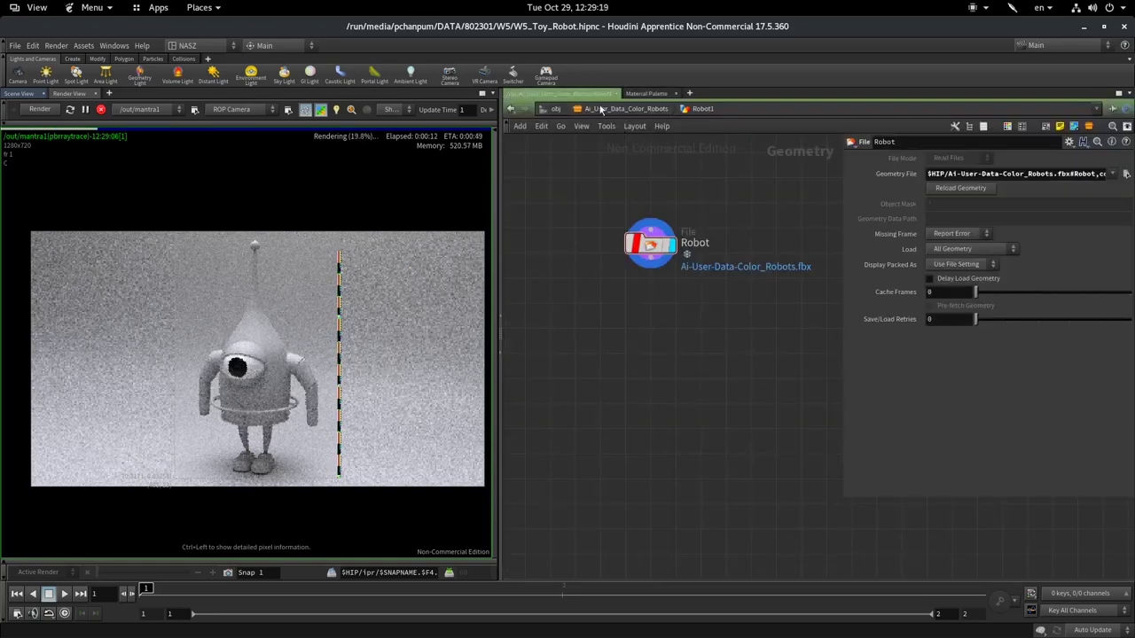
click(600, 109)
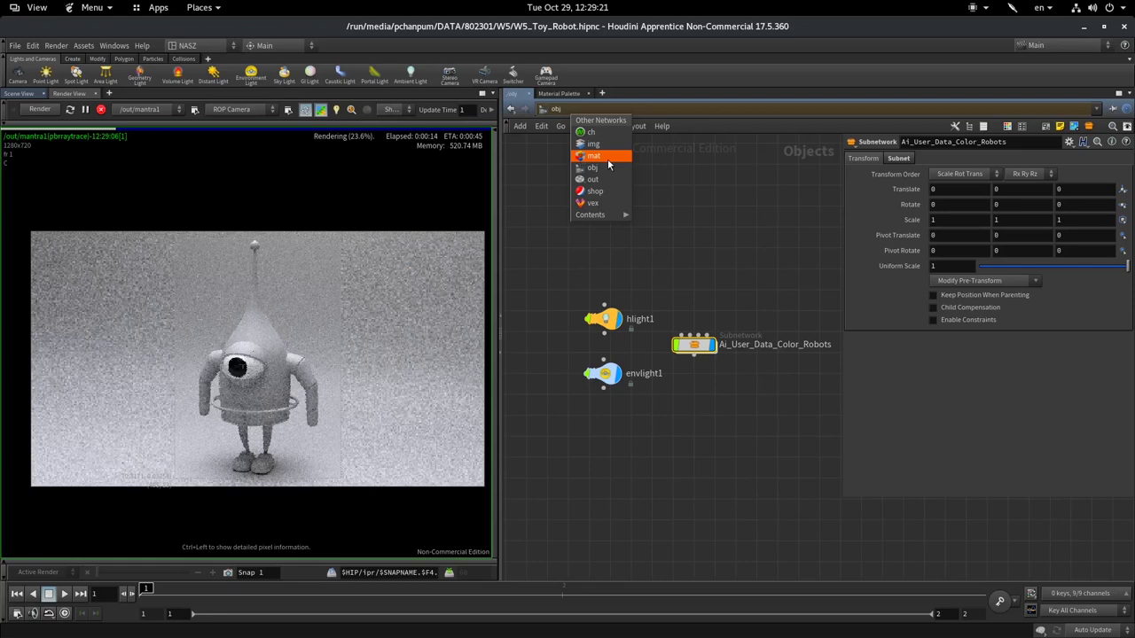
click(607, 157)
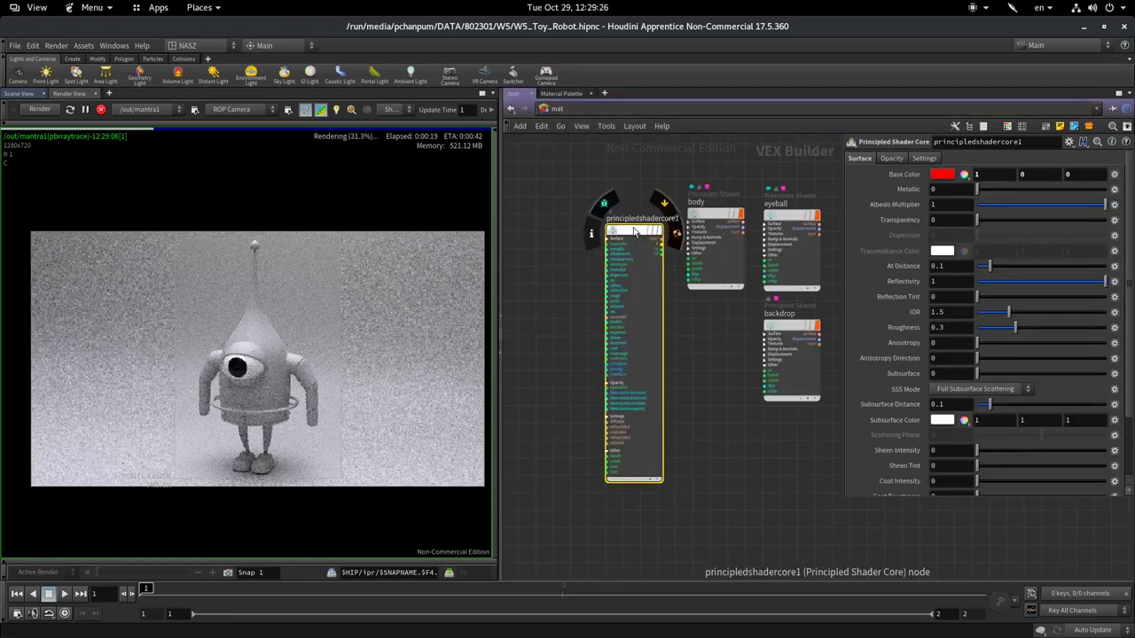
key(Delete)
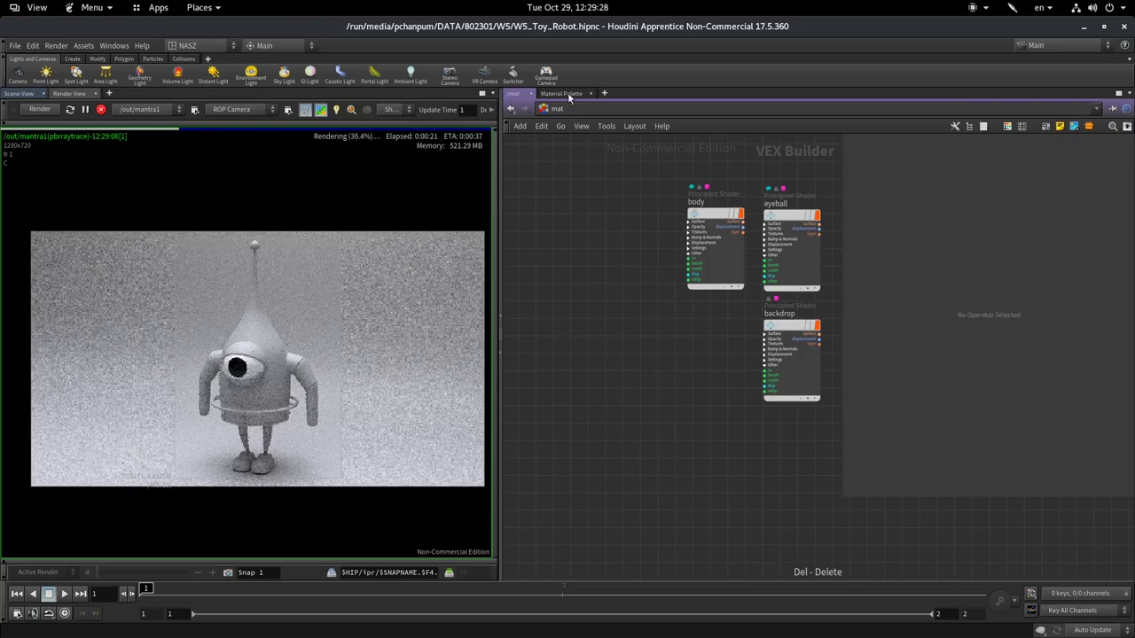
Step: Bring the gallery Copper material into /mat and drop it onto the robot in the Render View
click(562, 94)
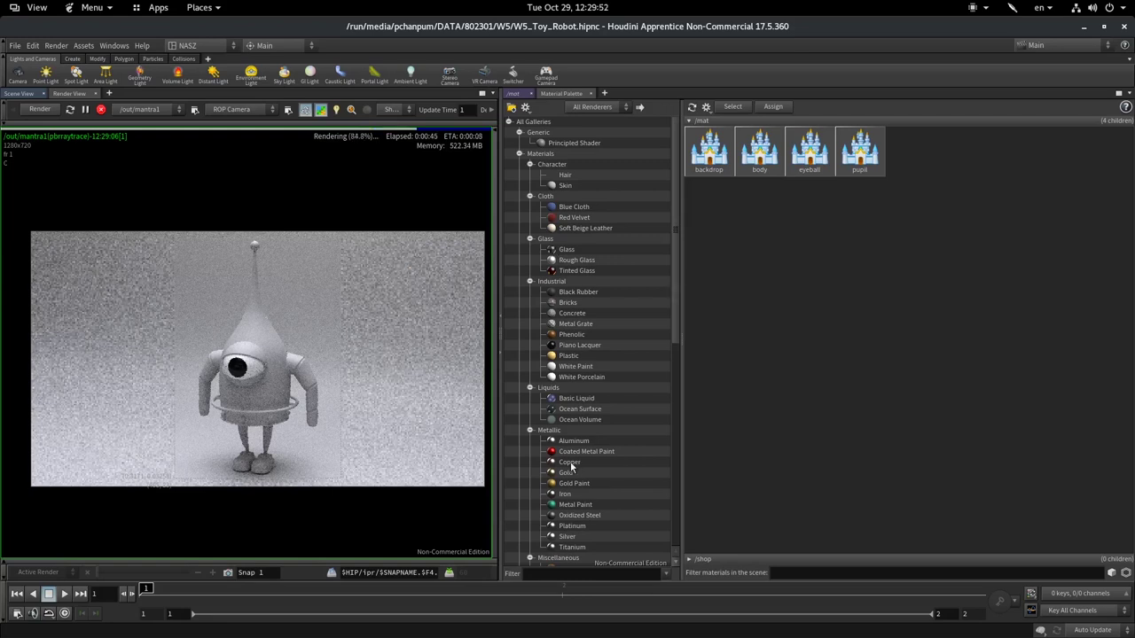
drag(571, 466, 872, 284)
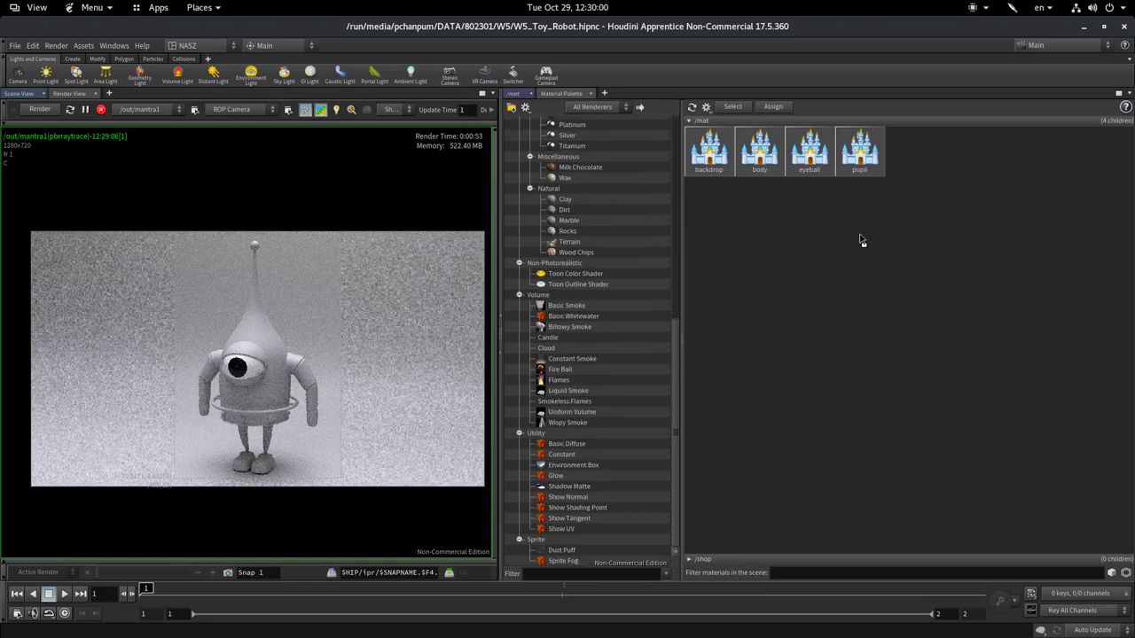
drag(860, 239, 927, 142)
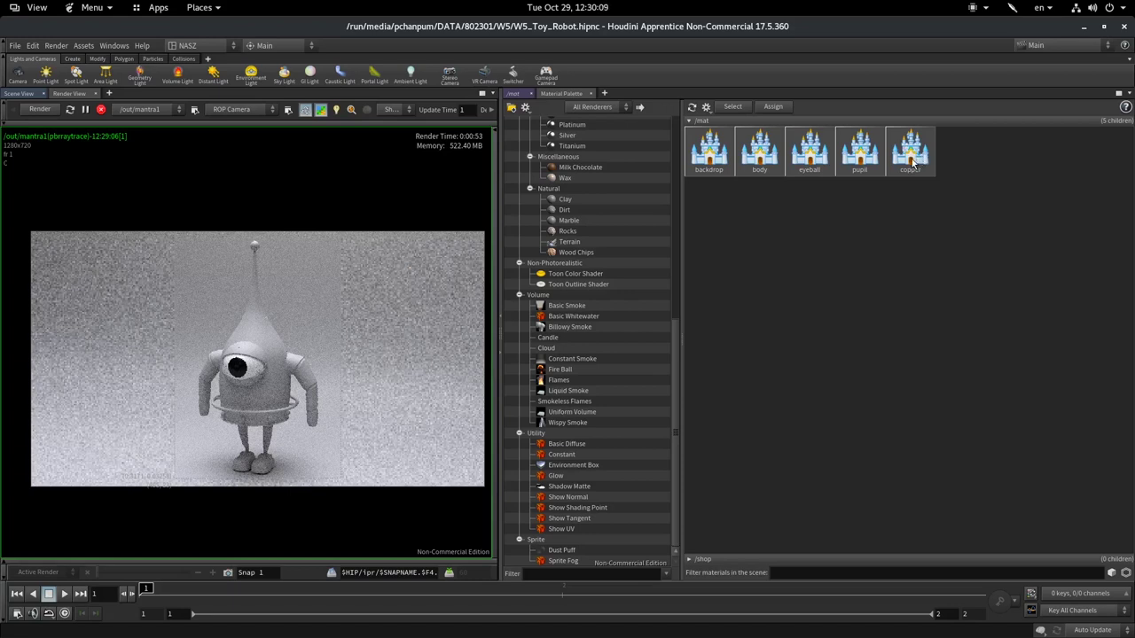
click(920, 158)
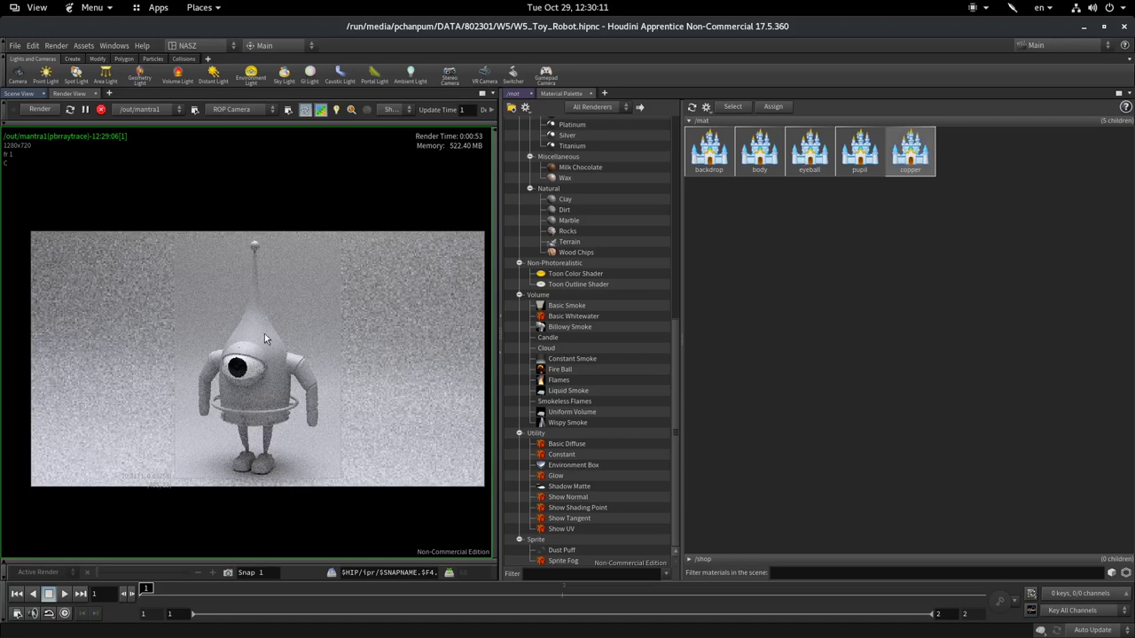
drag(264, 333, 264, 333)
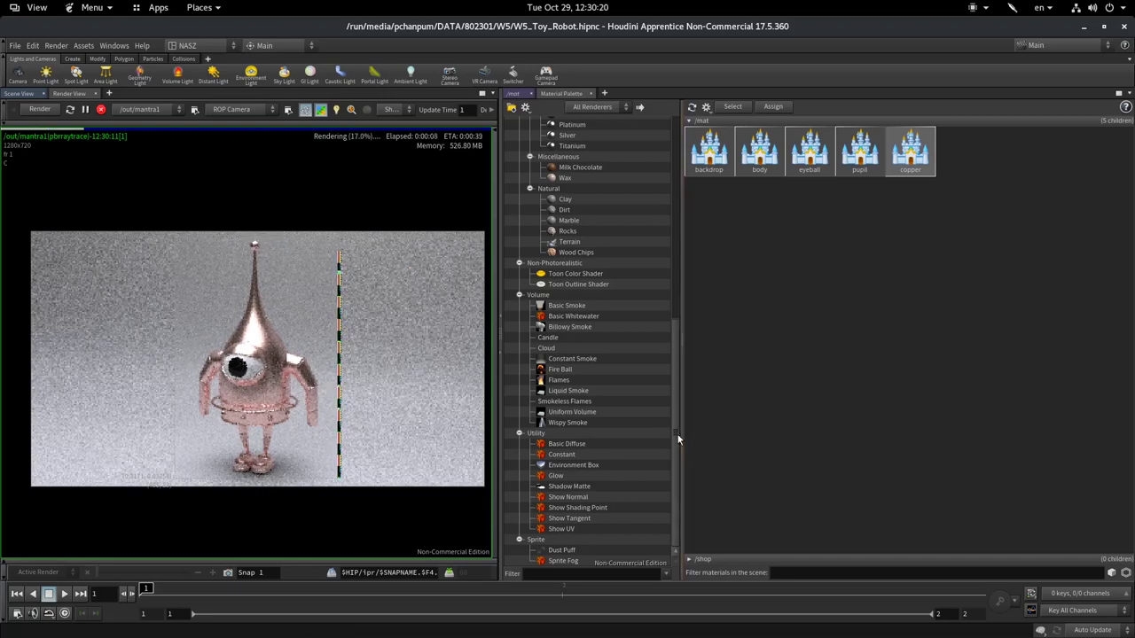
scroll(523, 396, up, 10)
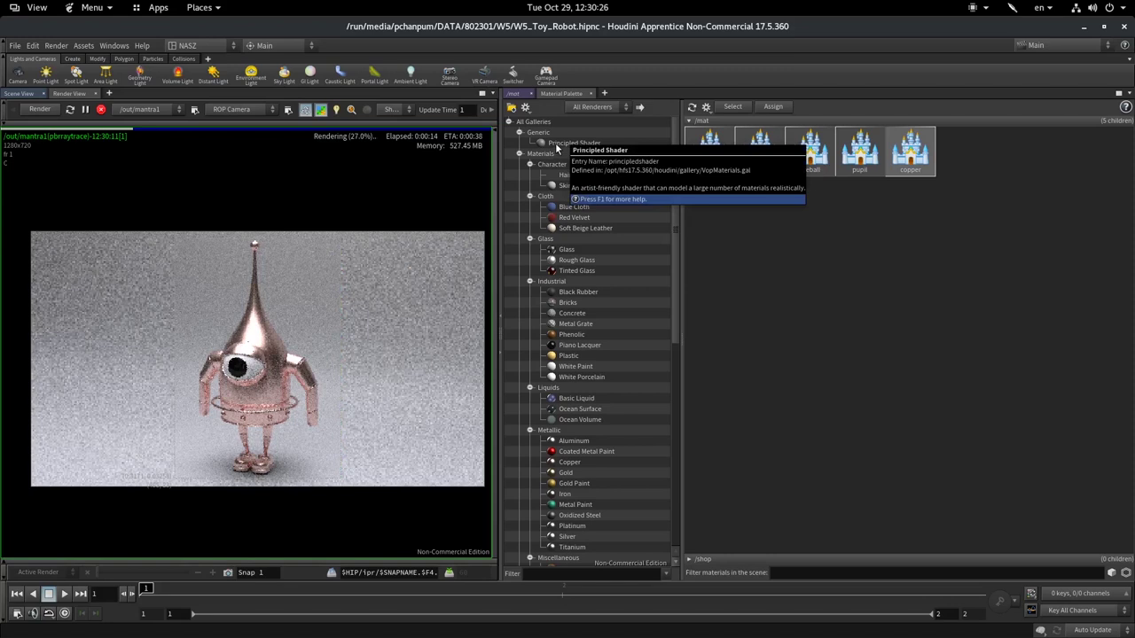
Step: Place a new Principled Shader in /mat using a 'pri' node search
click(513, 93)
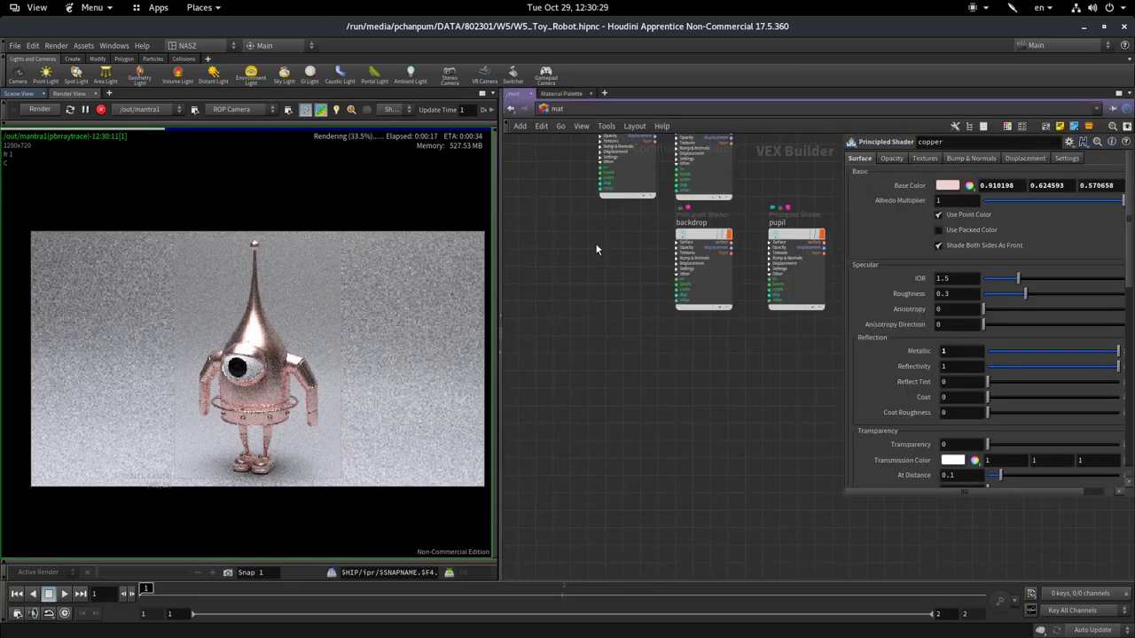
click(561, 93)
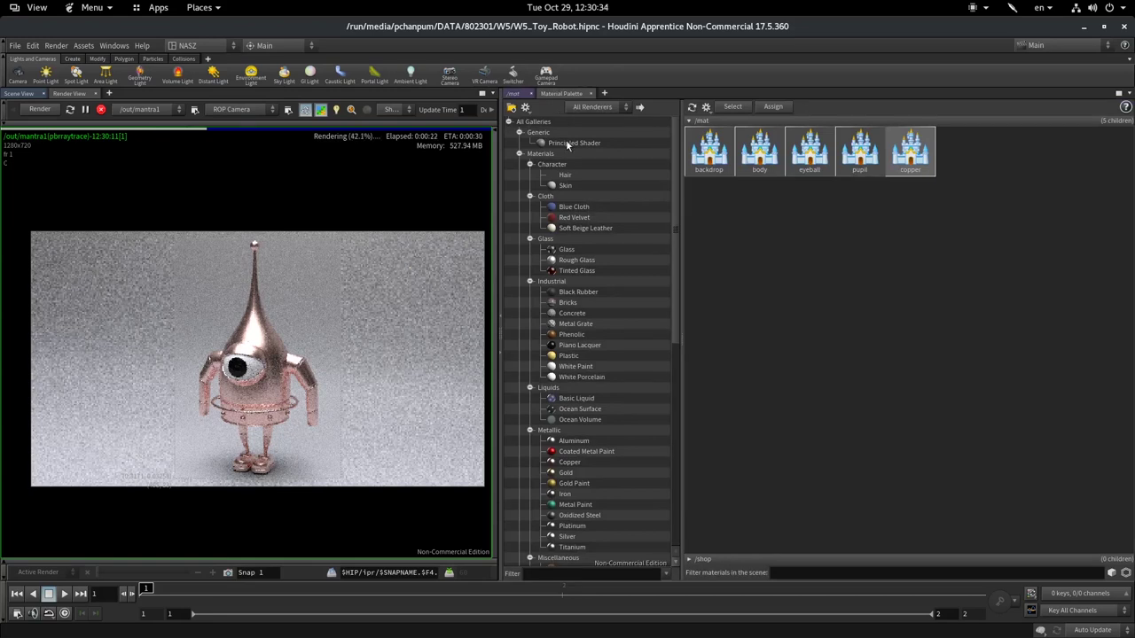
key(ctrl+Page_Up)
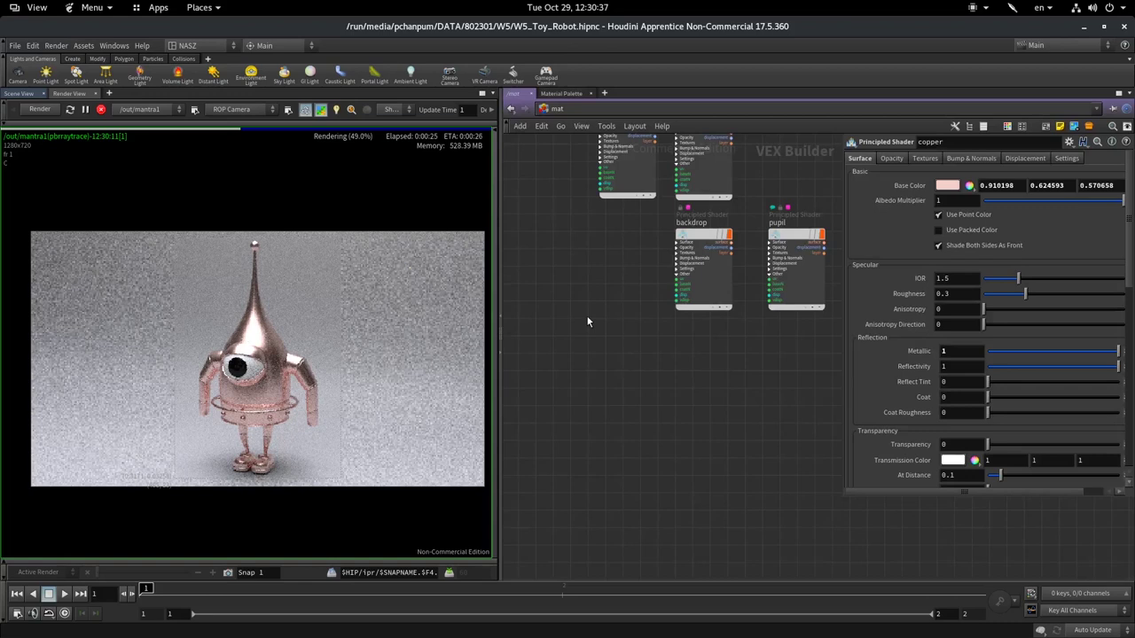
key(Tab)
text(m)
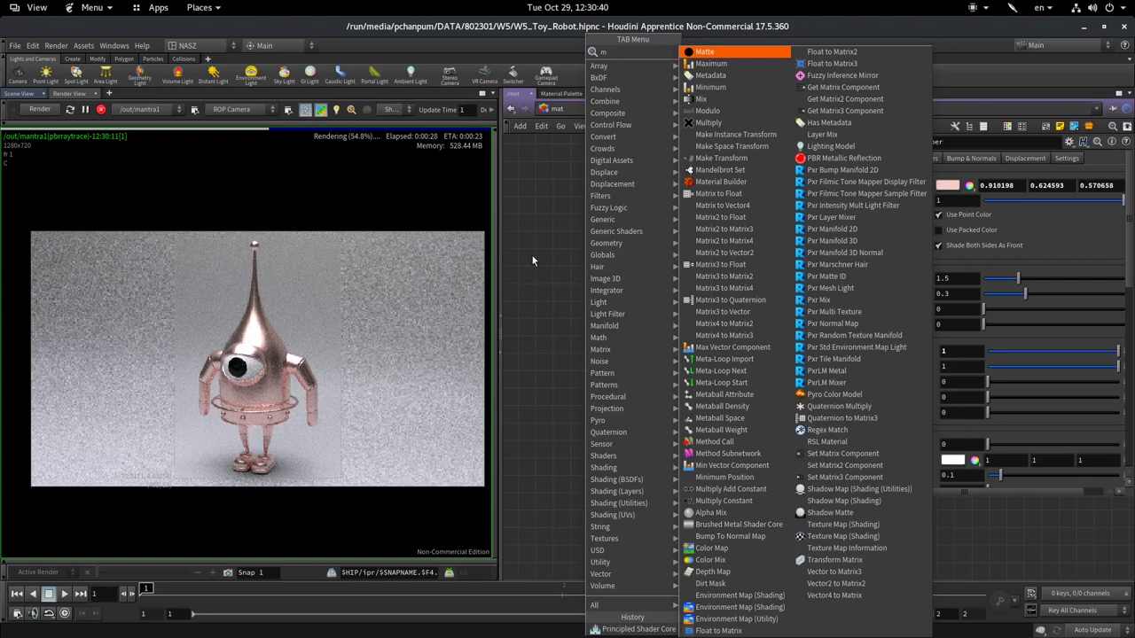
key(BackSpace)
text(pri)
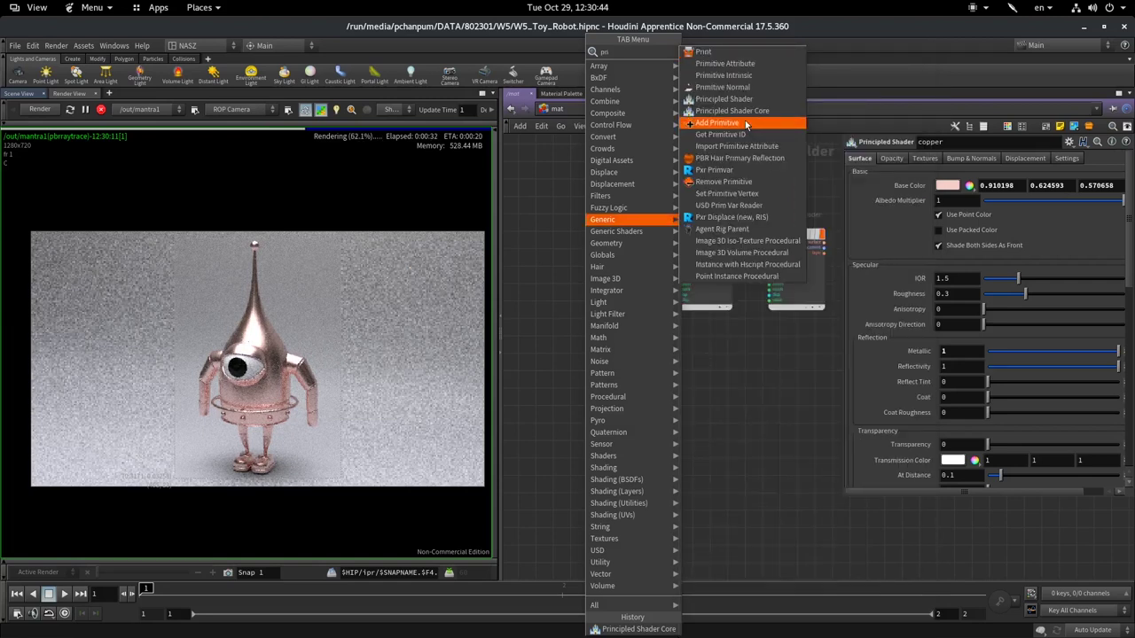
click(723, 98)
click(591, 281)
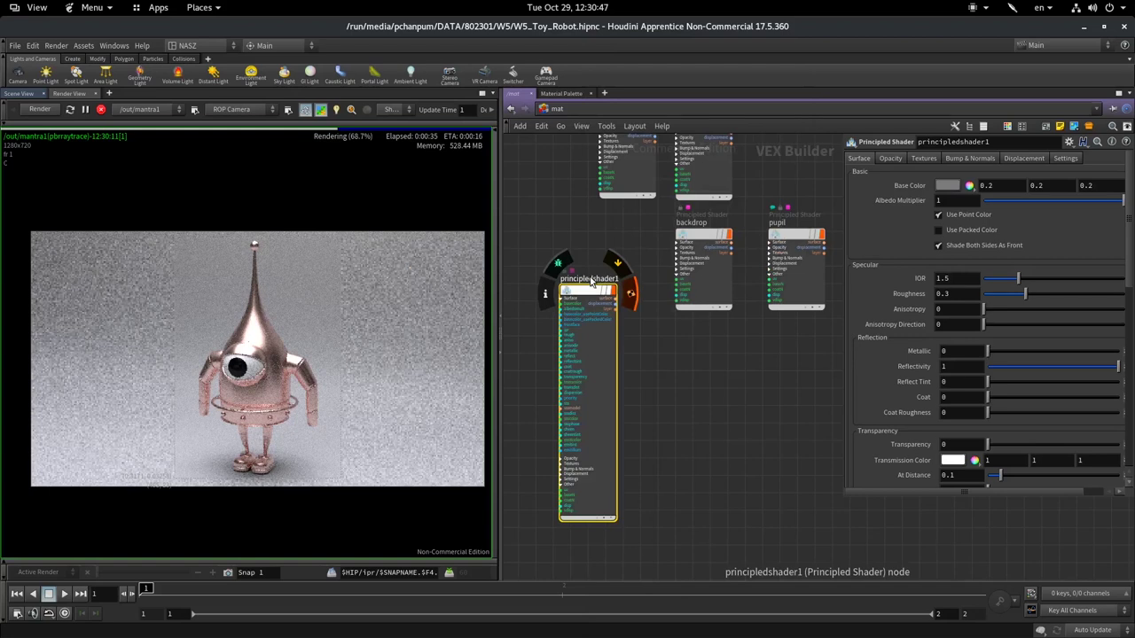
Step: Rename the new shader from principledshader1 to test
click(592, 280)
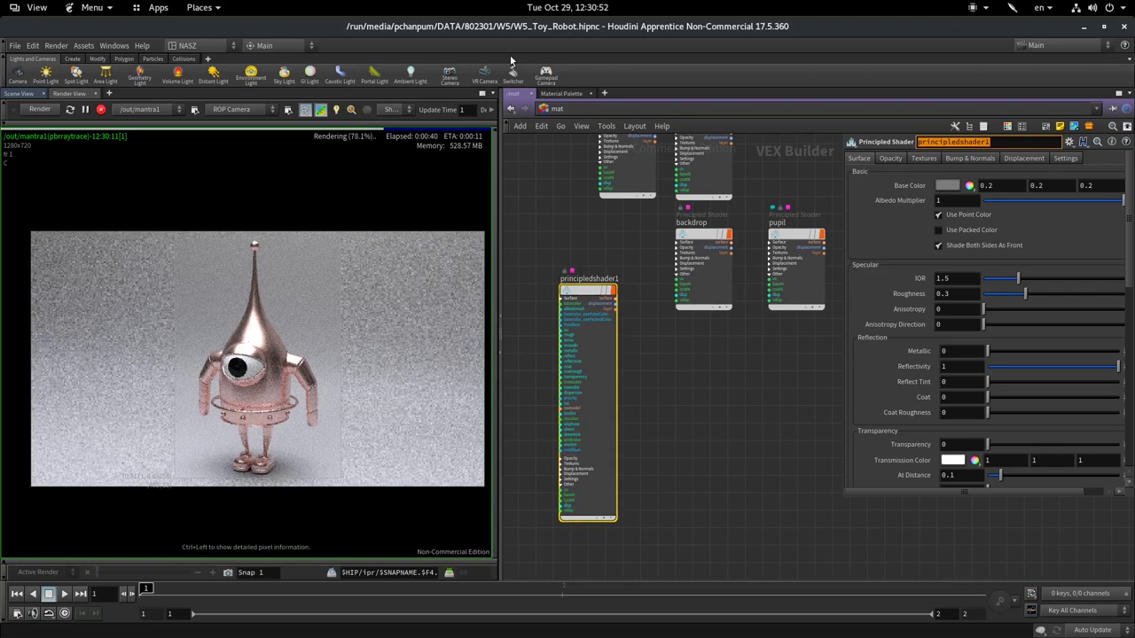
text(test)
key(Return)
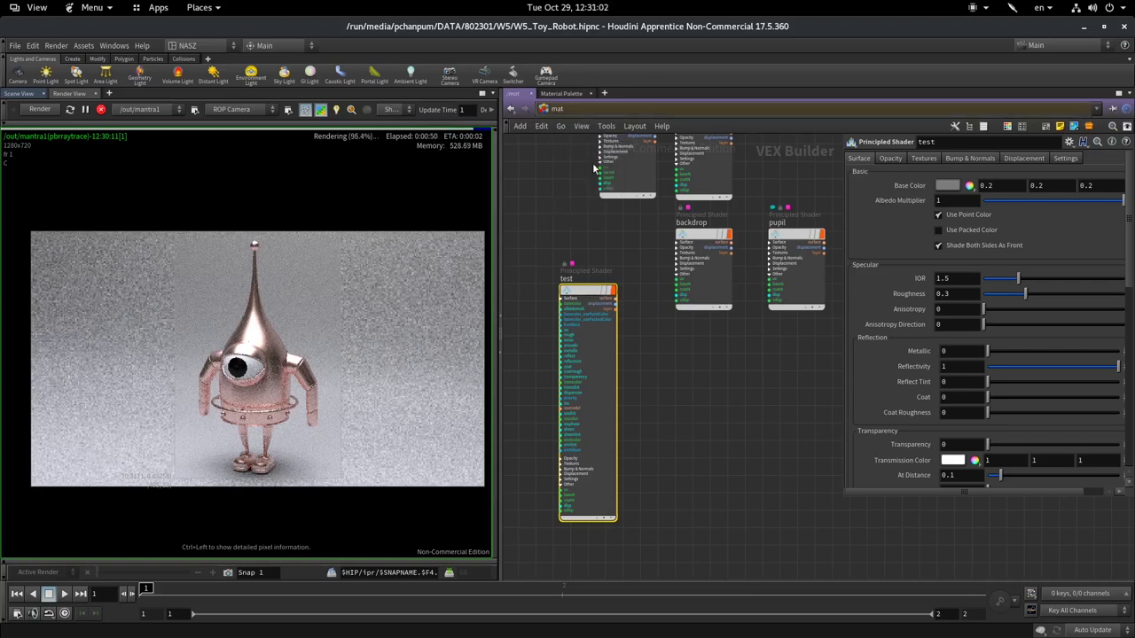
Step: Inside Robot1, add a displayed material1 node below the Robot file node assigning /mat/test
key(grave)
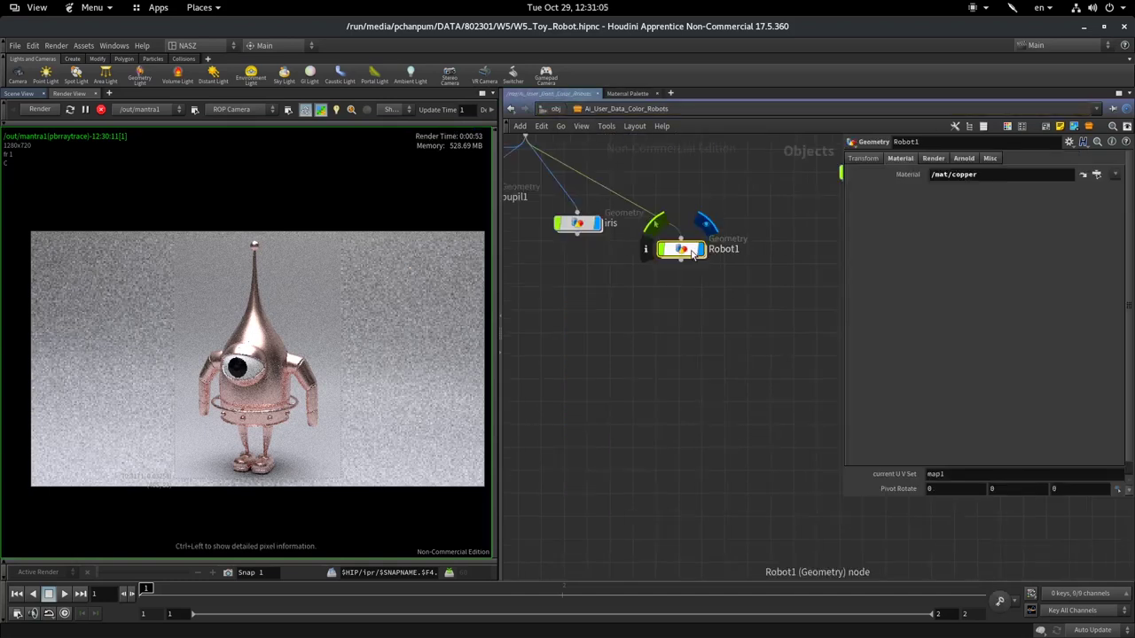
double_click(690, 252)
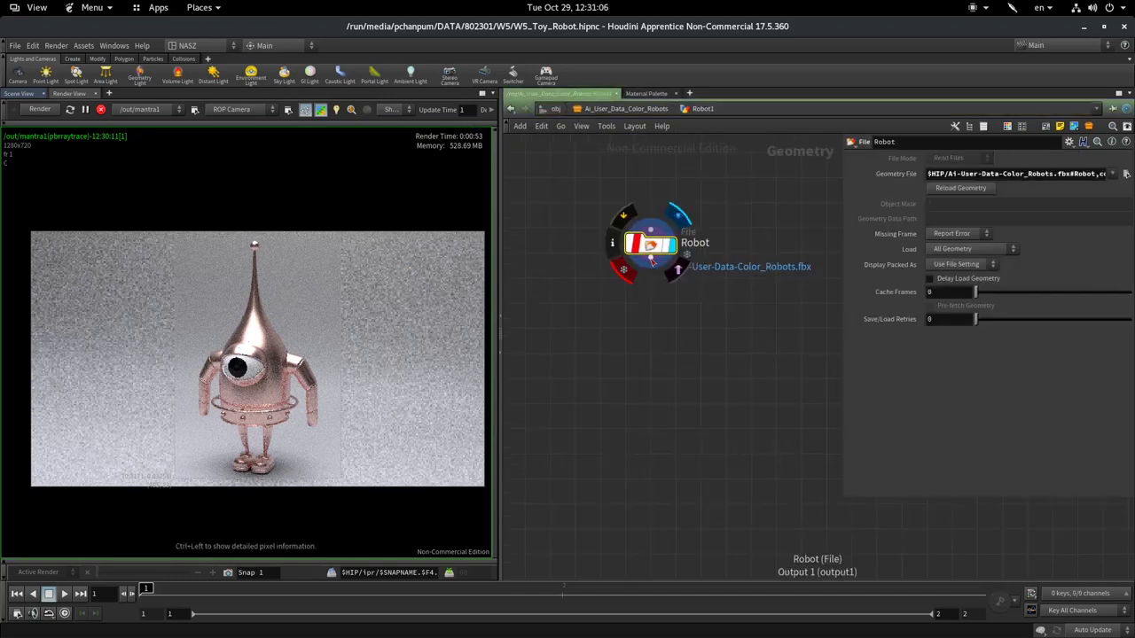
click(652, 260)
click(696, 628)
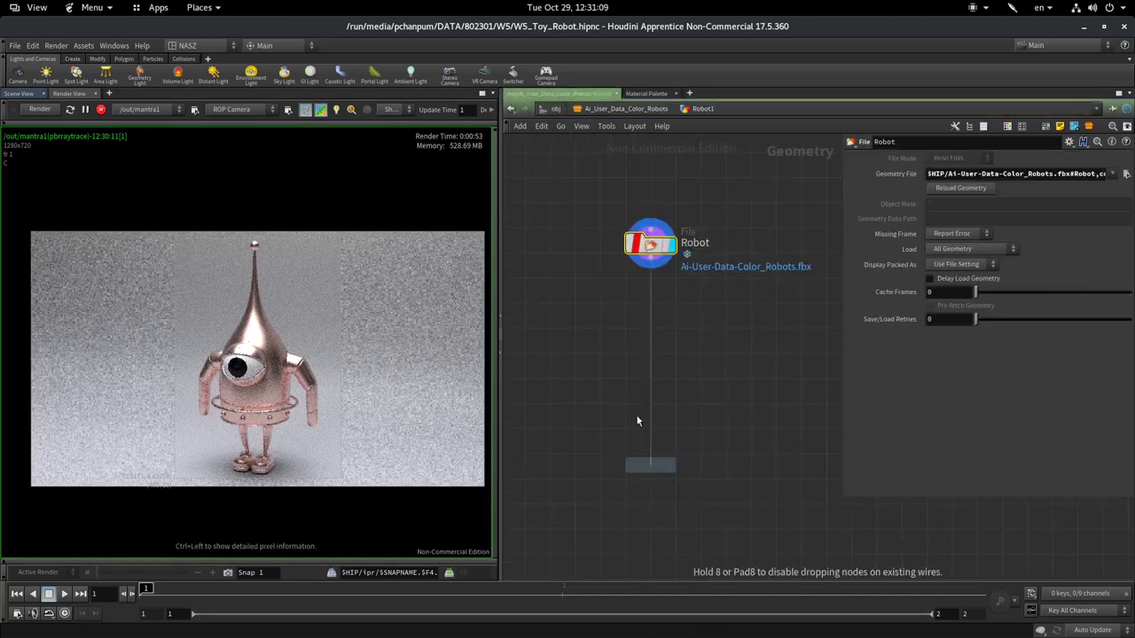
click(642, 341)
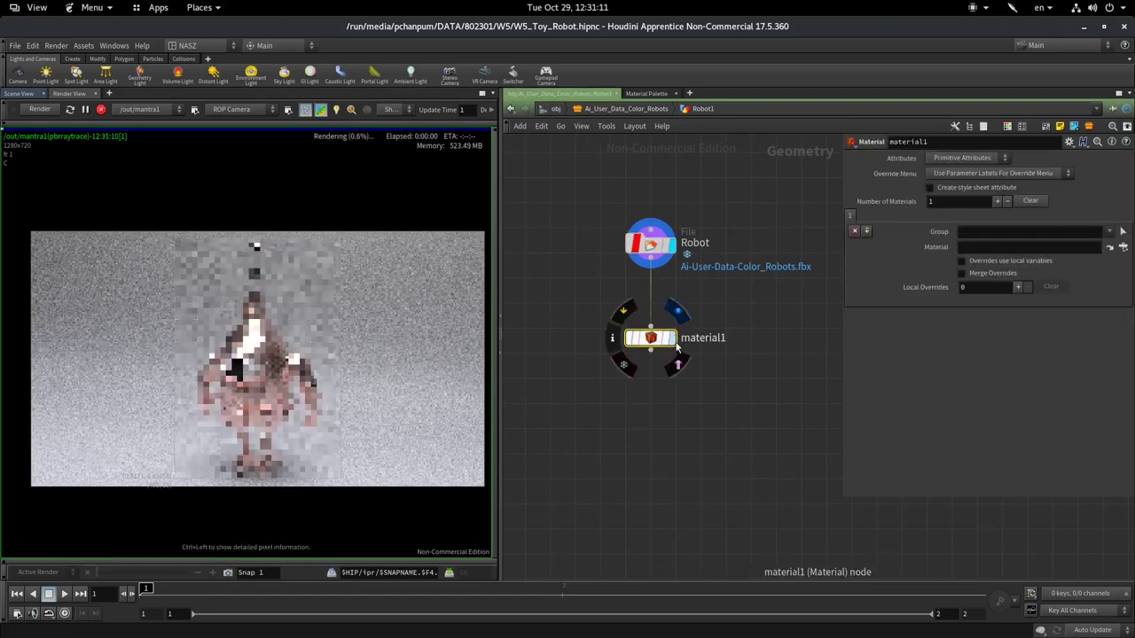
click(672, 338)
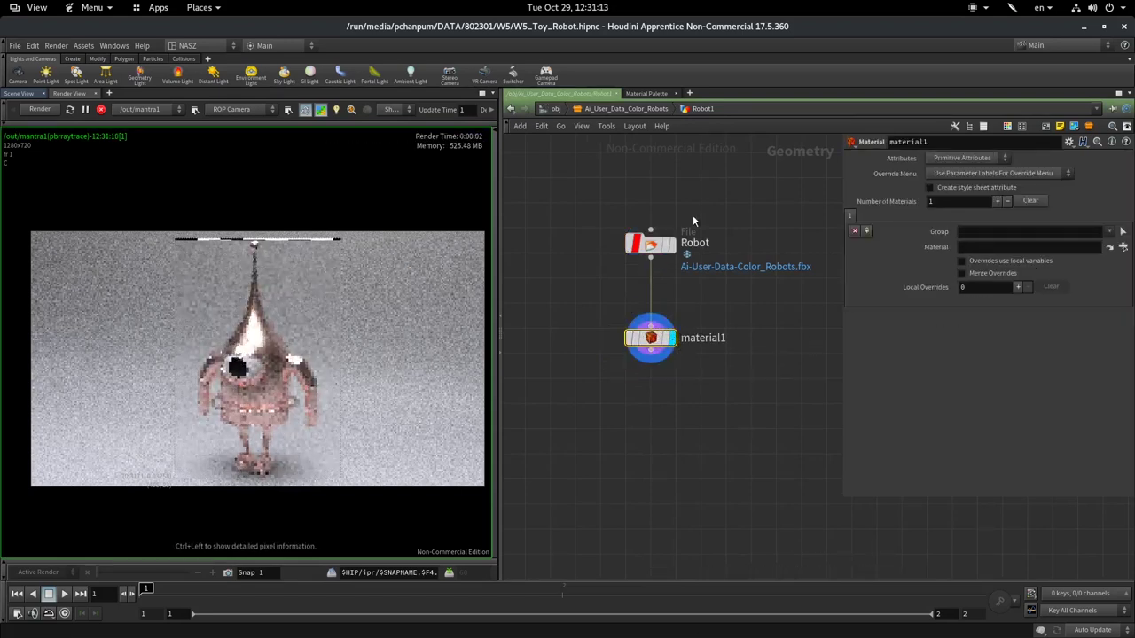
click(1123, 248)
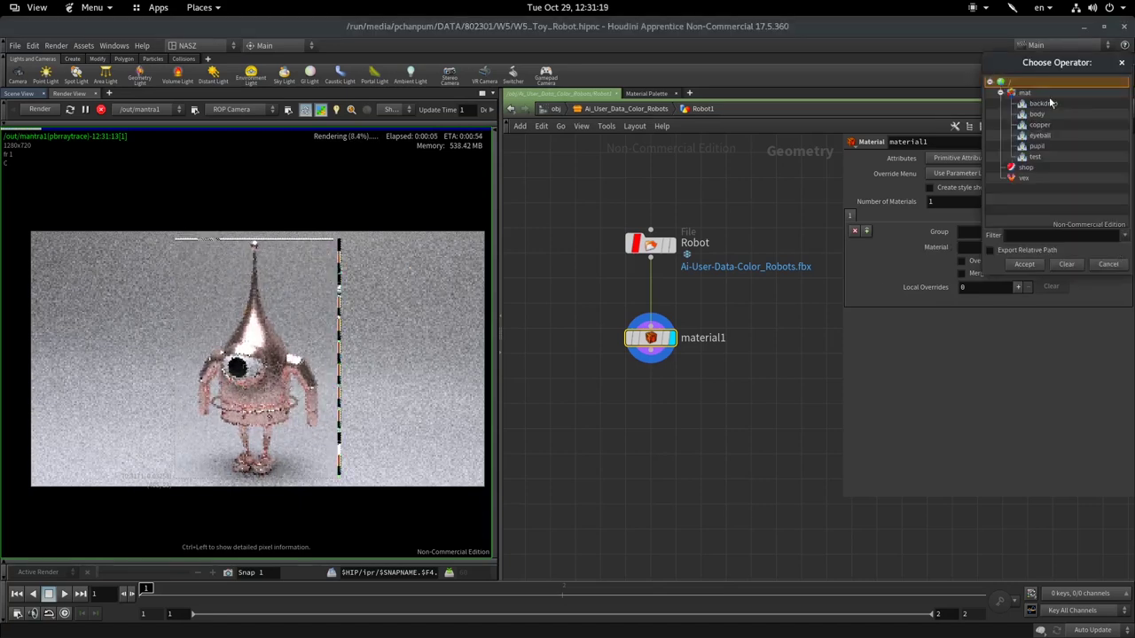
click(1038, 158)
click(1027, 264)
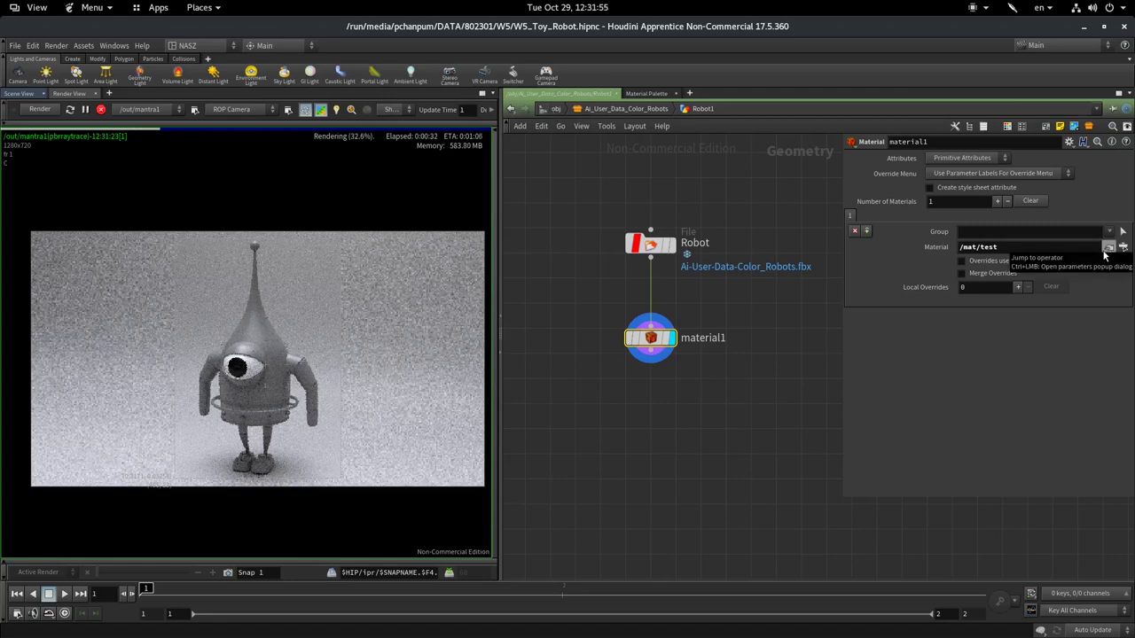
click(1106, 250)
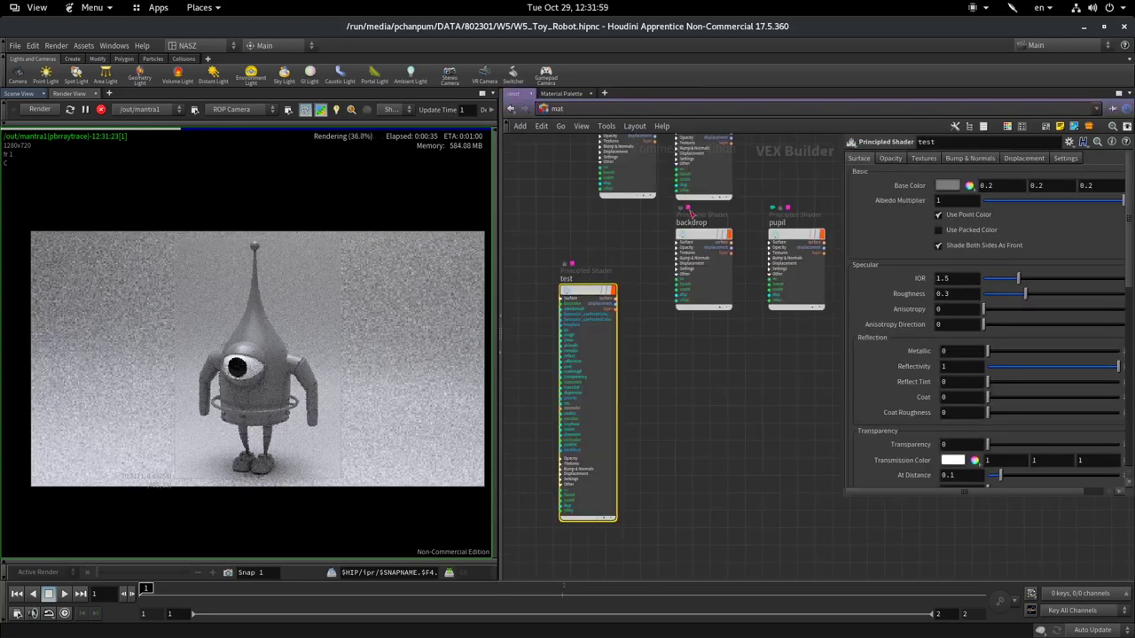
scroll(646, 295, up, 2)
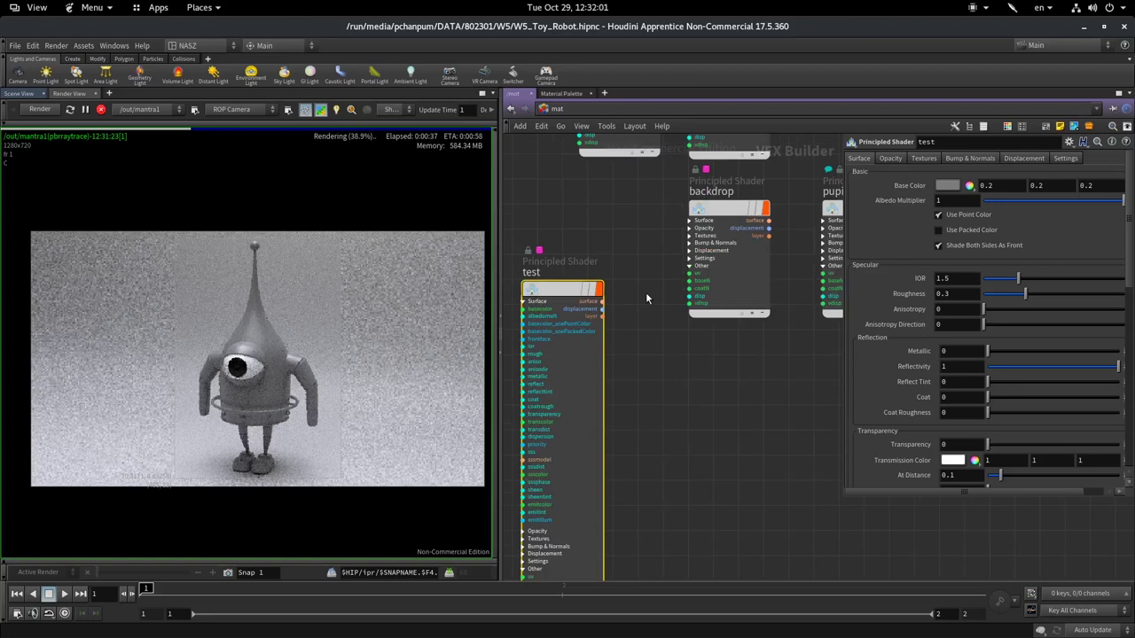
key(f)
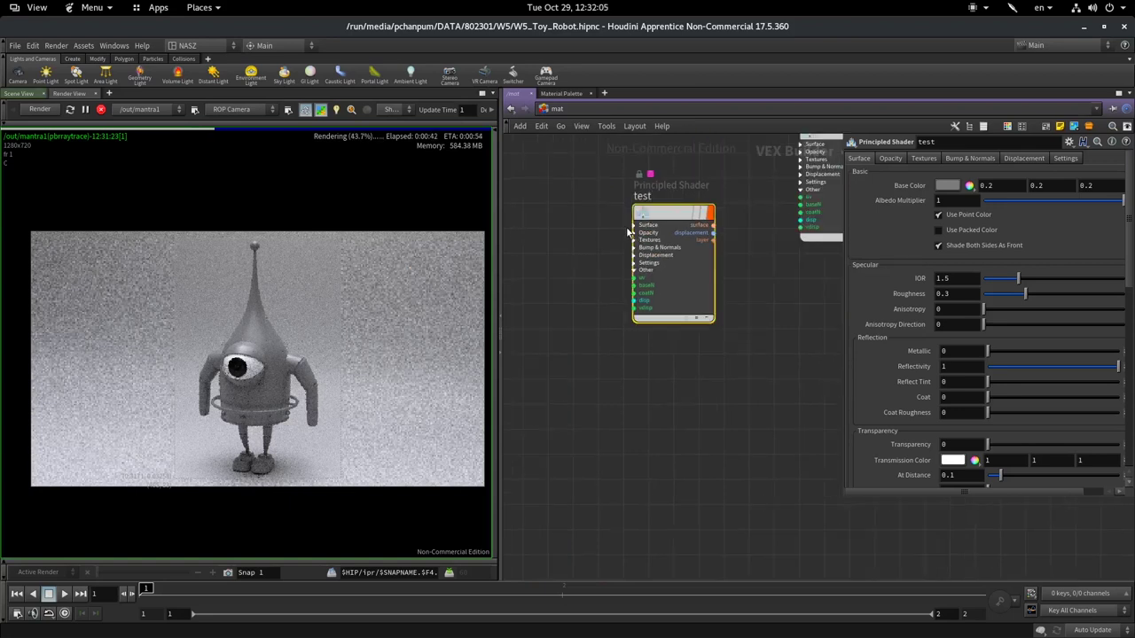
middle_drag(627, 233, 577, 348)
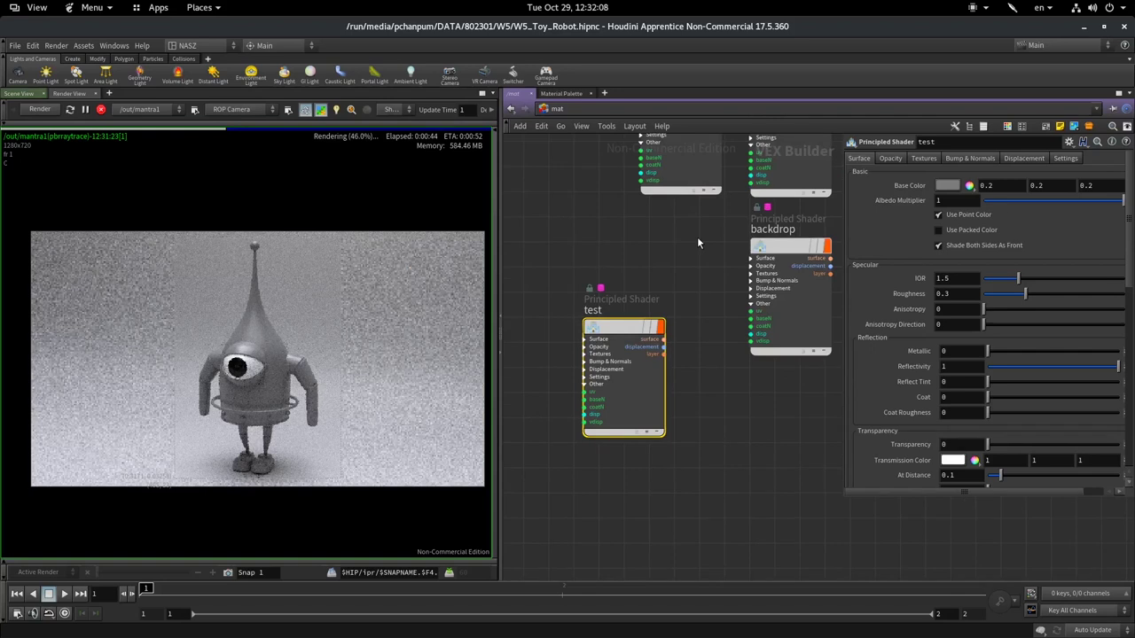
drag(844, 226, 795, 226)
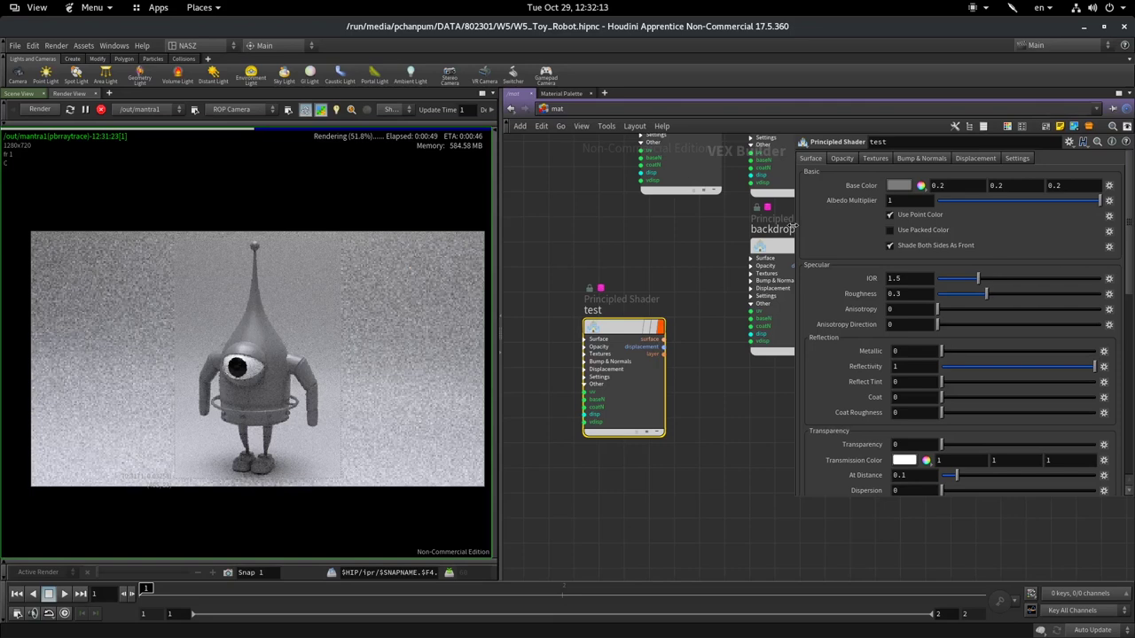
drag(793, 226, 803, 213)
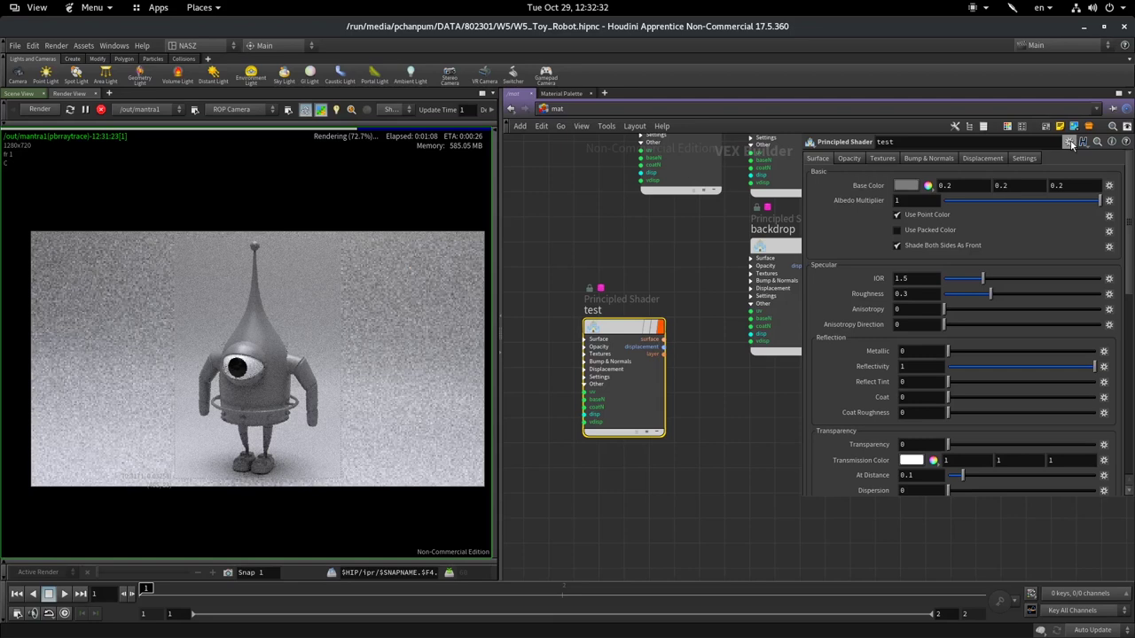
click(561, 93)
click(1068, 143)
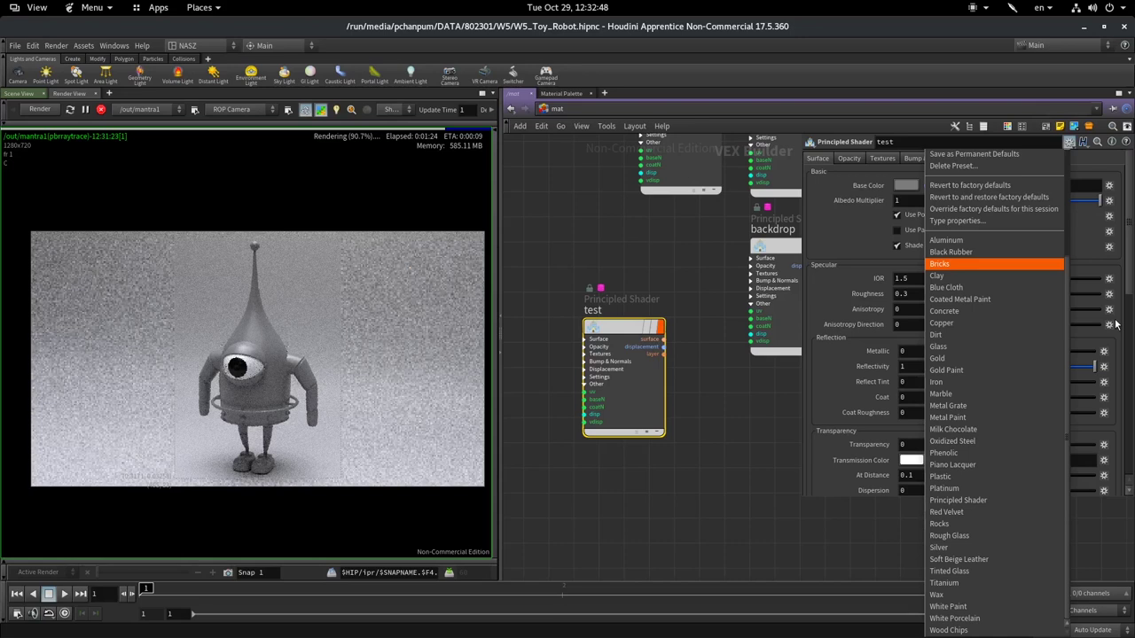
click(1115, 325)
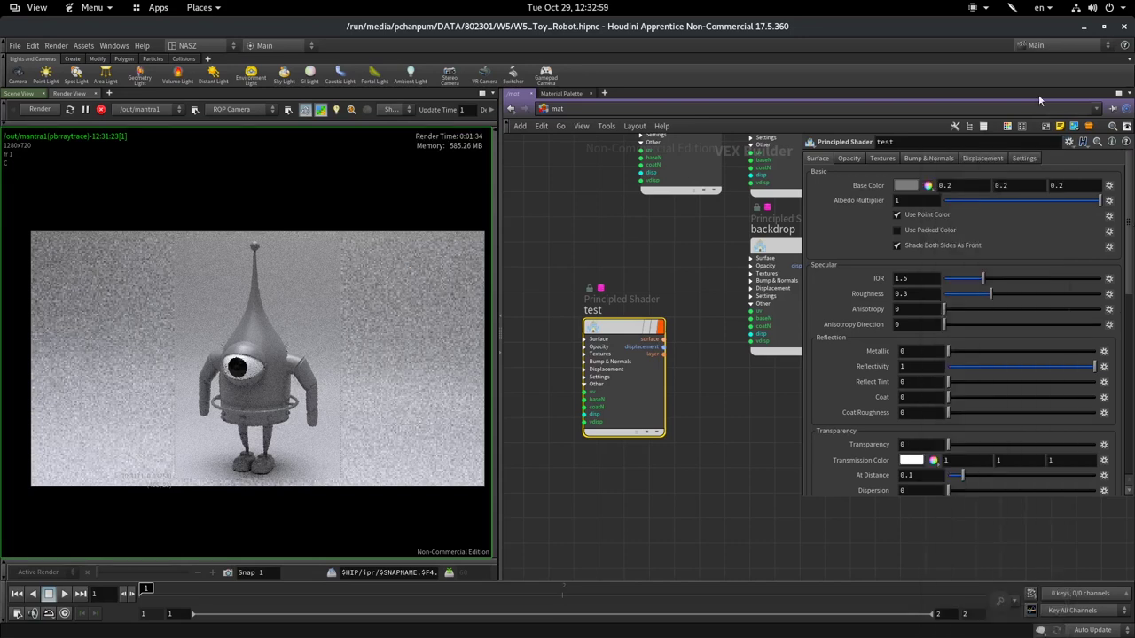
scroll(962, 337, down, 5)
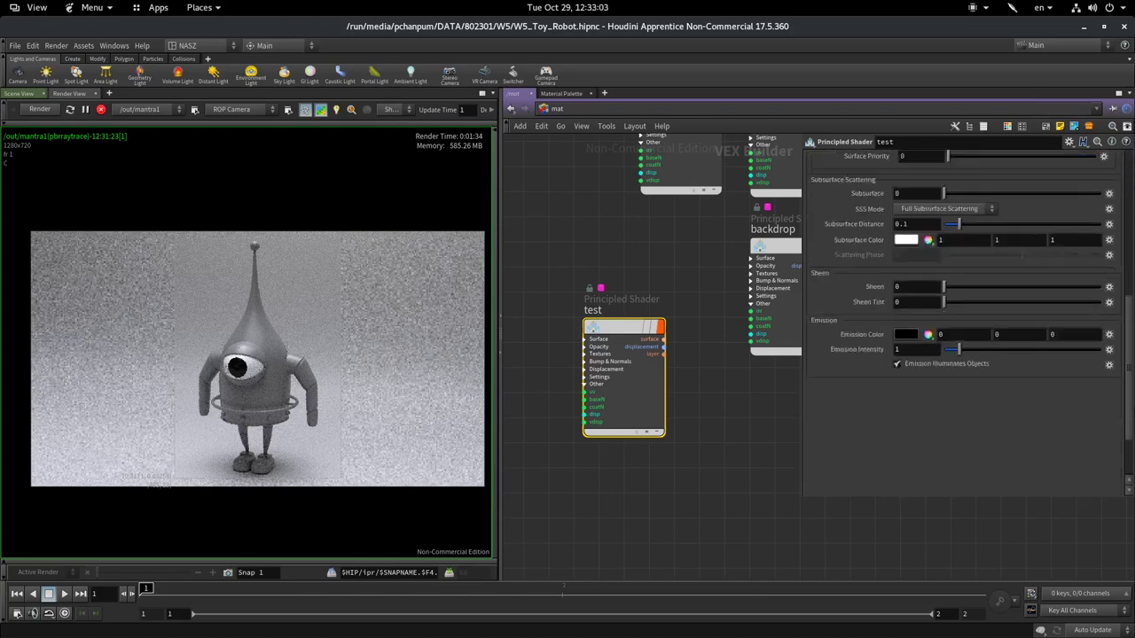
scroll(962, 337, up, 5)
scroll(882, 224, down, 3)
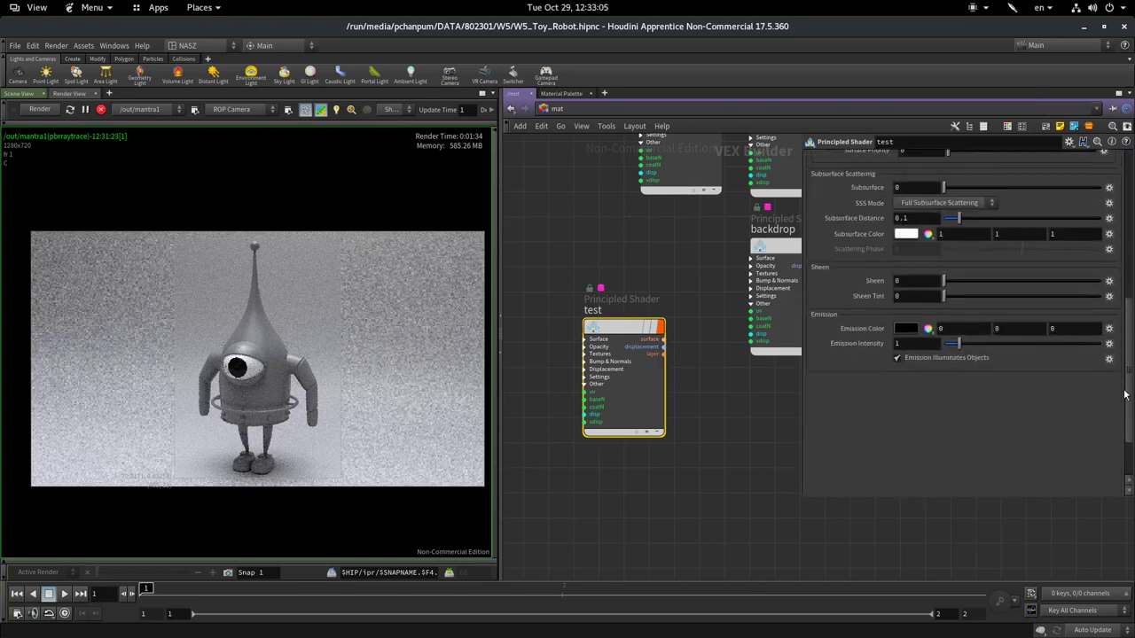
scroll(882, 225, up, 3)
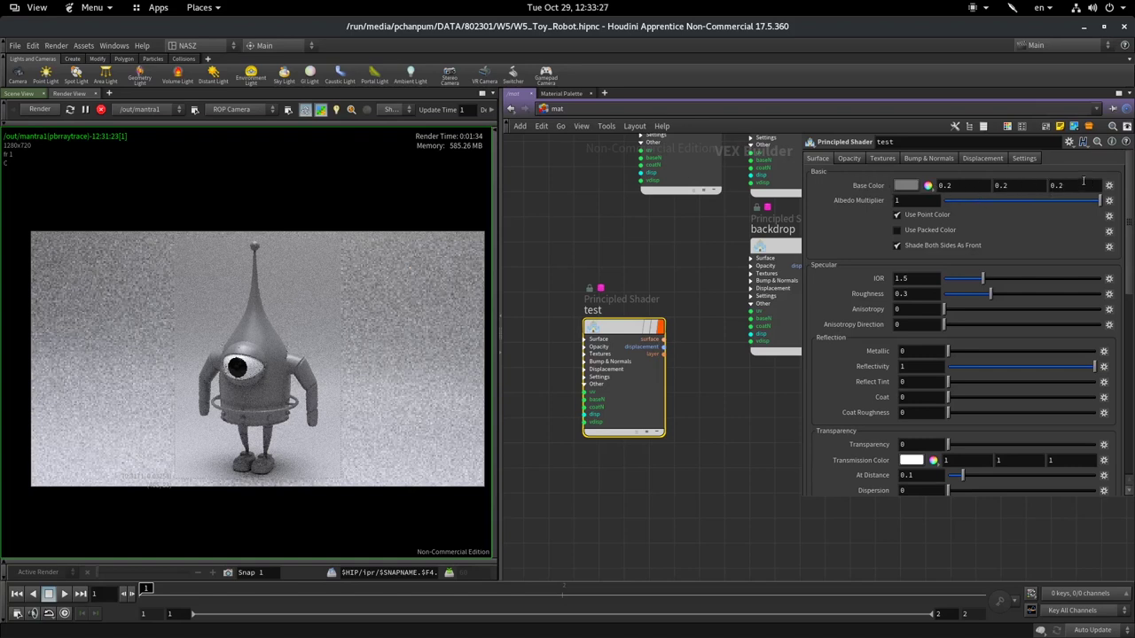
Step: Cycle the Base Color sliders through RGB, HSV and TMI modes, then open its Color Editor
click(923, 188)
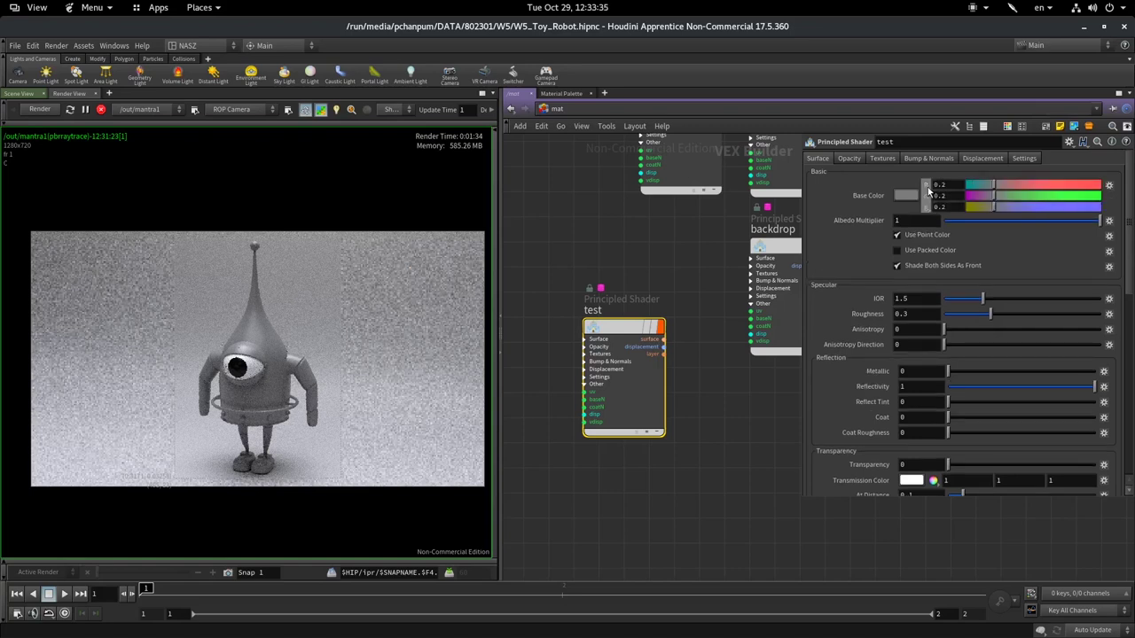
click(928, 196)
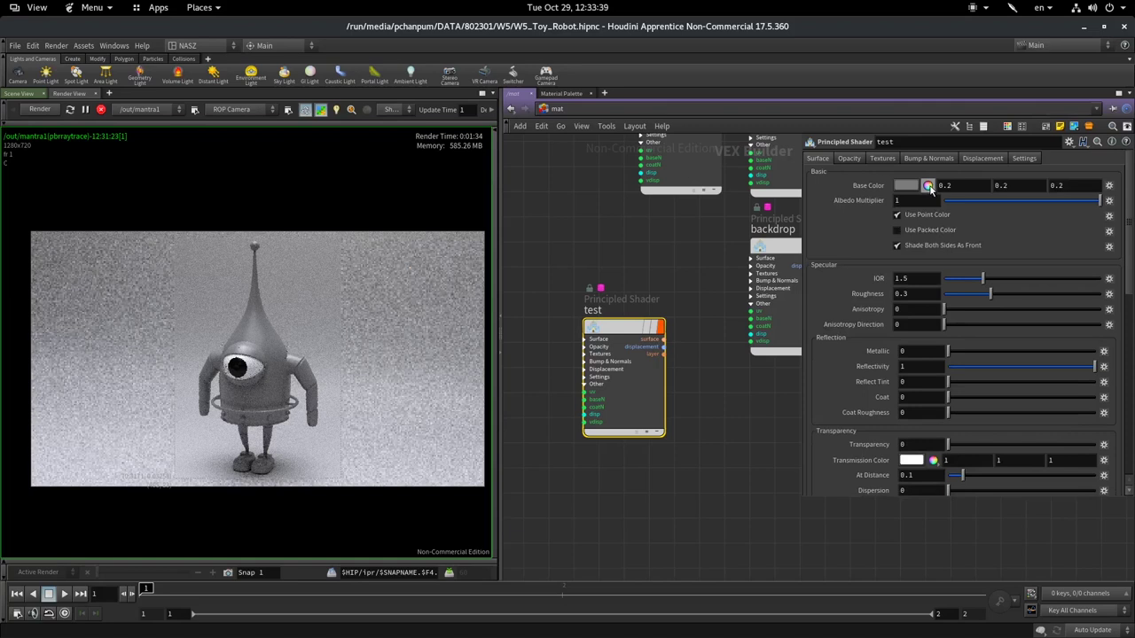
click(928, 186)
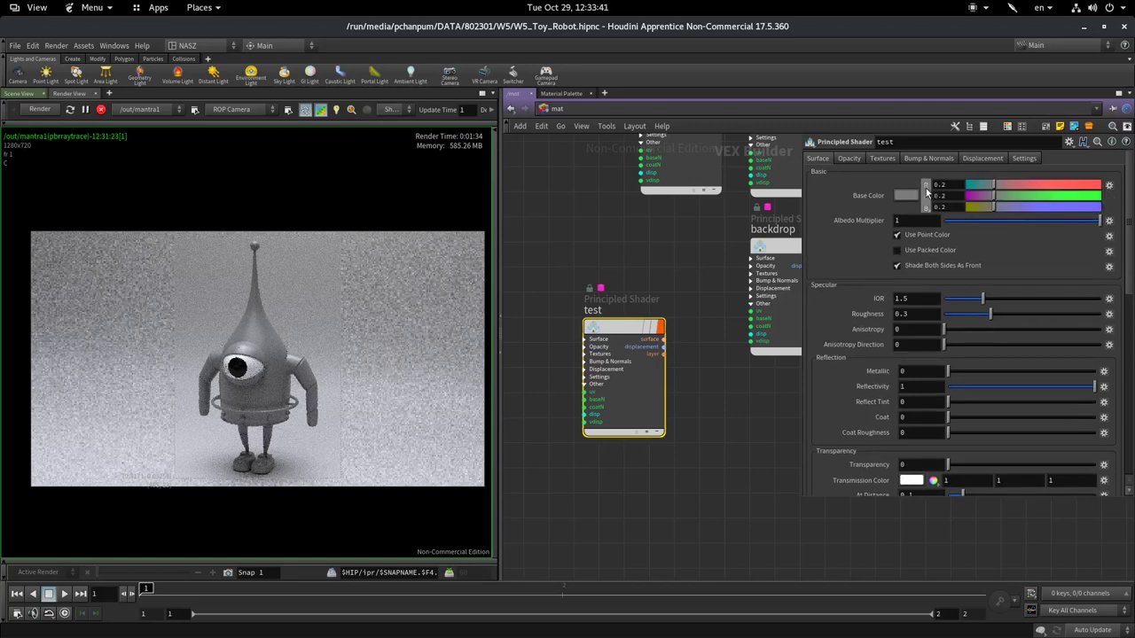
click(927, 189)
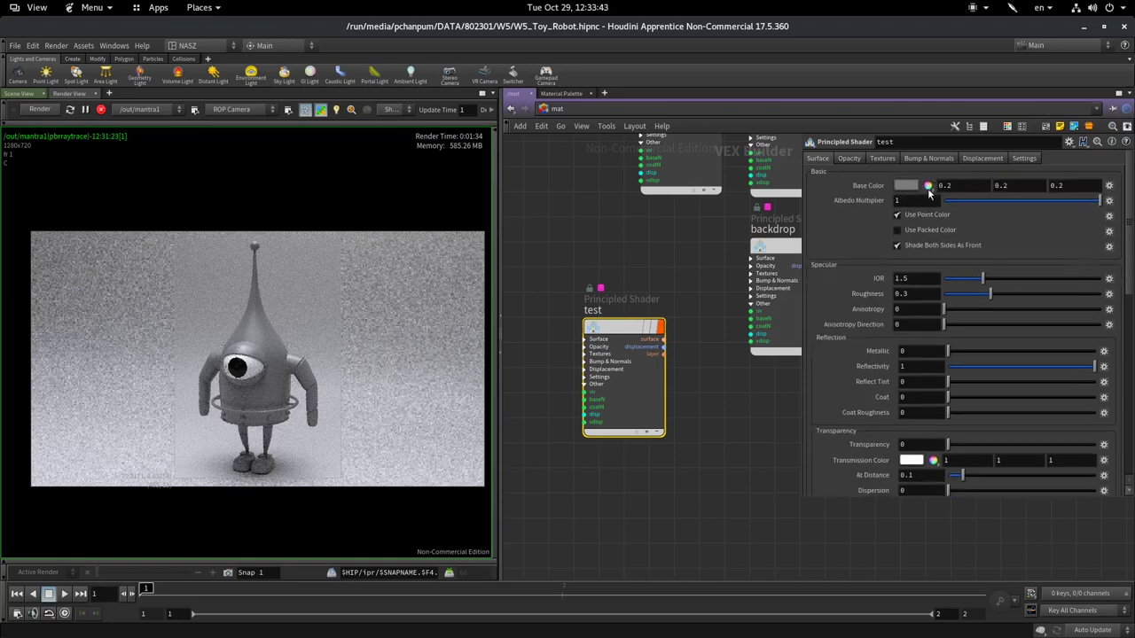
click(929, 188)
click(926, 204)
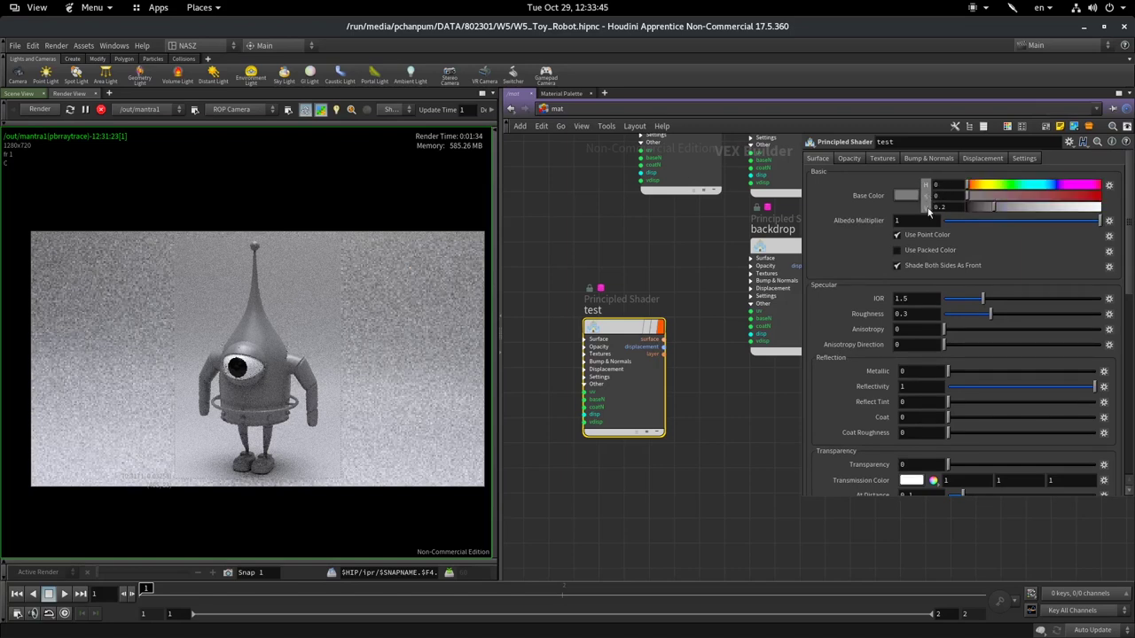
click(928, 206)
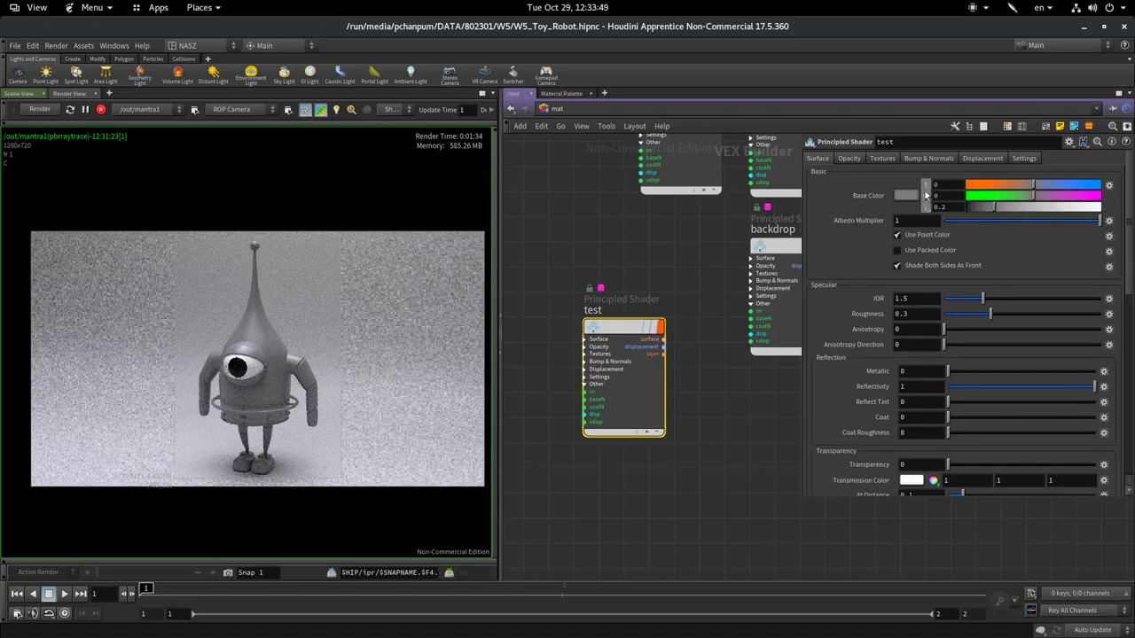
click(926, 189)
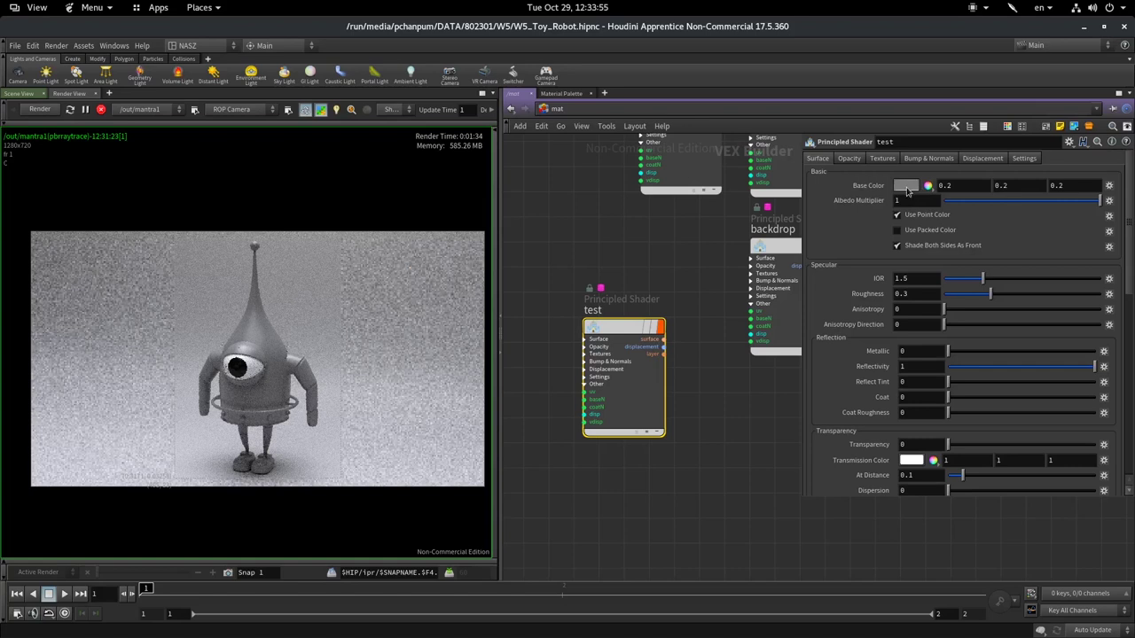
click(906, 187)
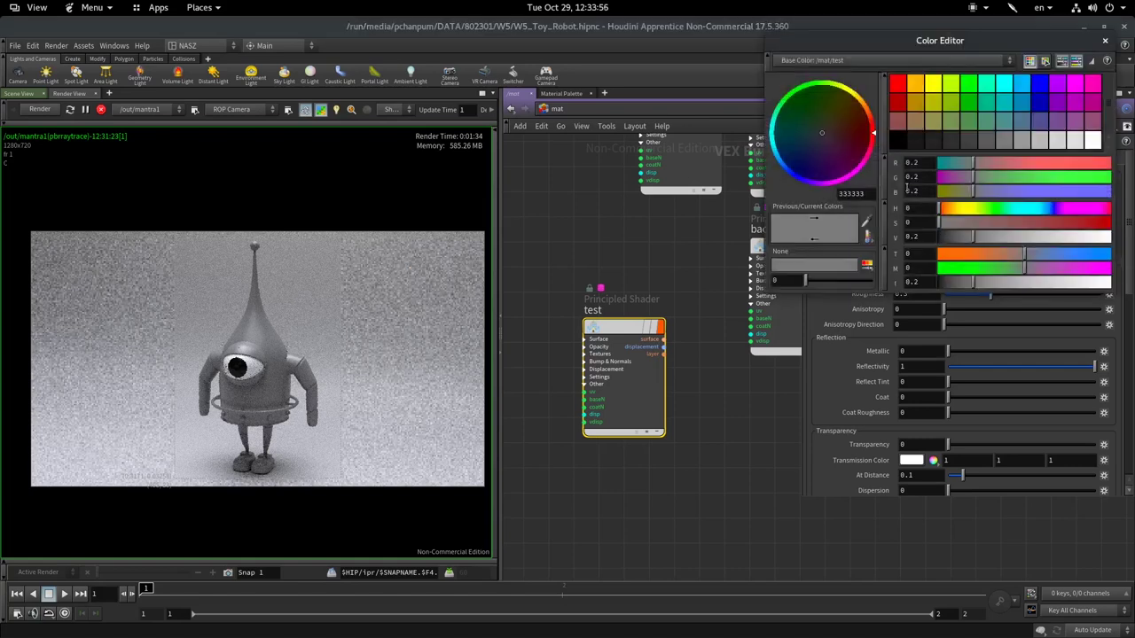
Step: Set the test shader's base colour to red-orange (1, 0.062, 0) and close the Color Editor
click(897, 84)
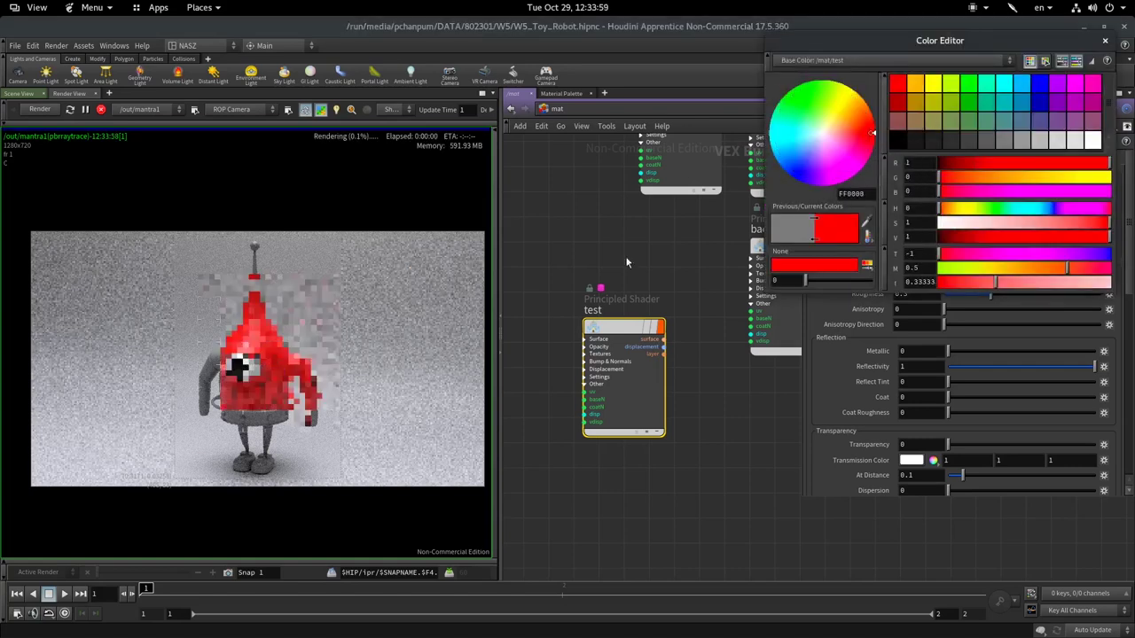
click(956, 178)
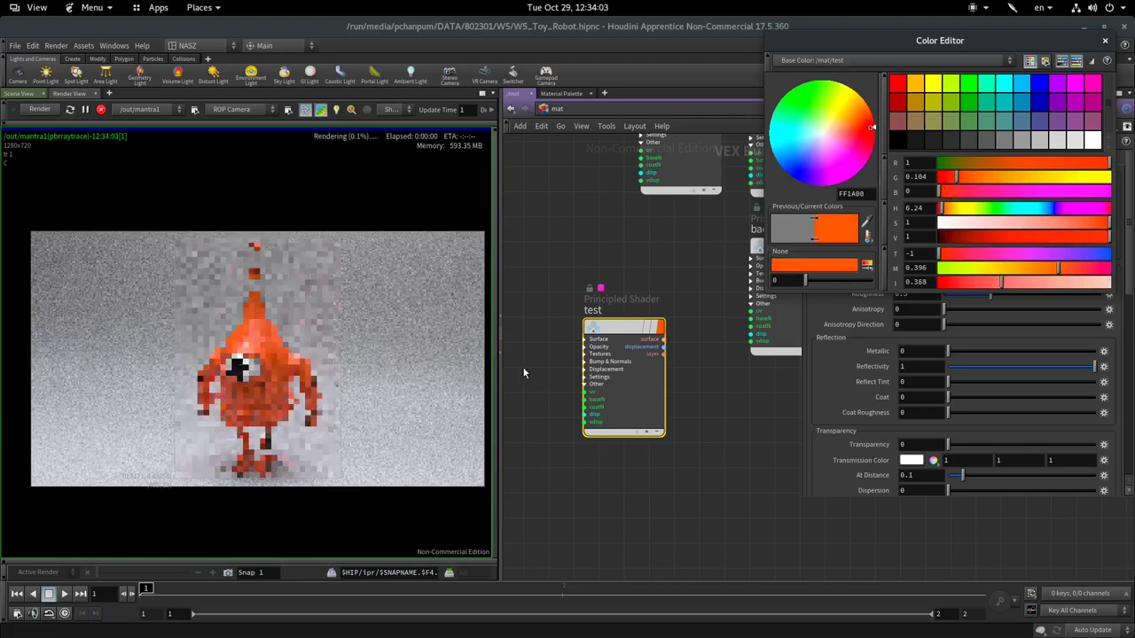
click(944, 182)
click(948, 178)
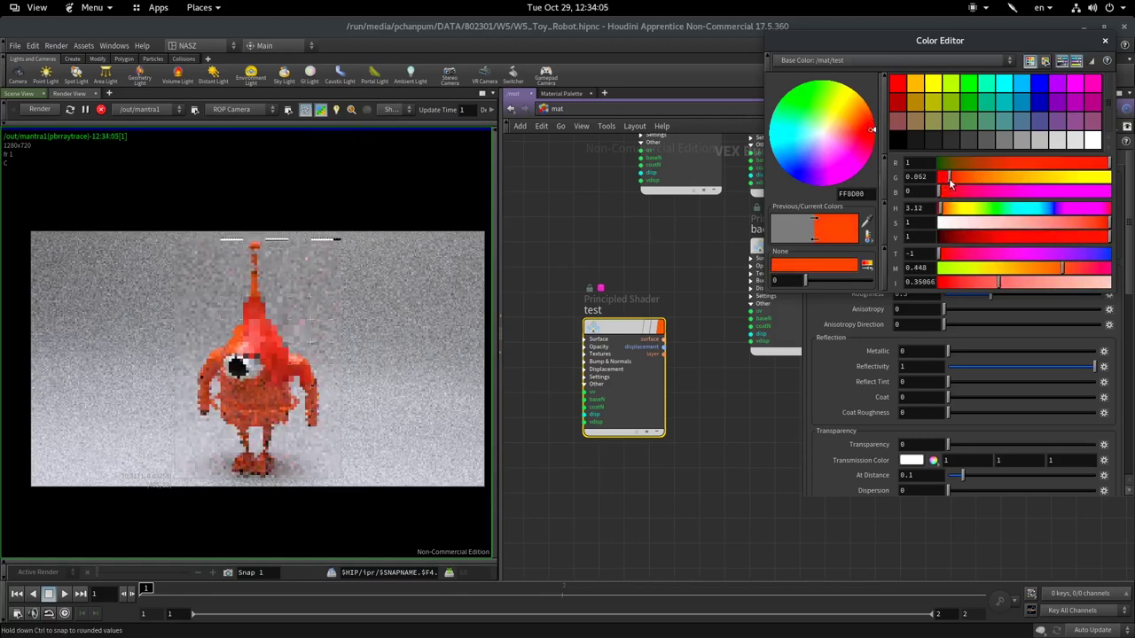
click(1104, 41)
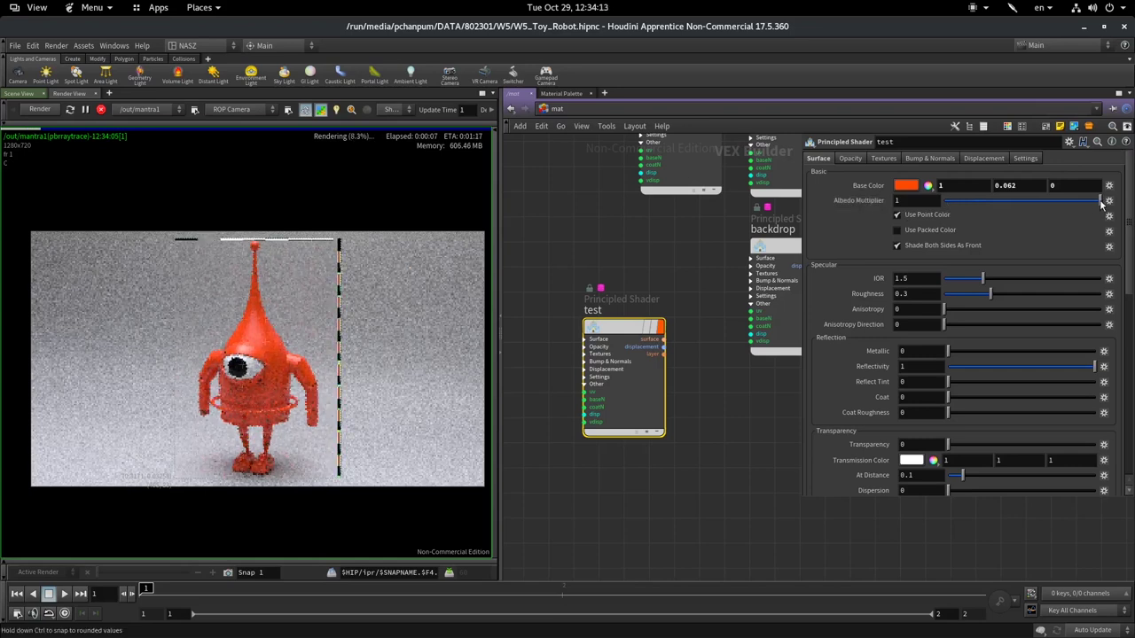
drag(1099, 204, 744, 209)
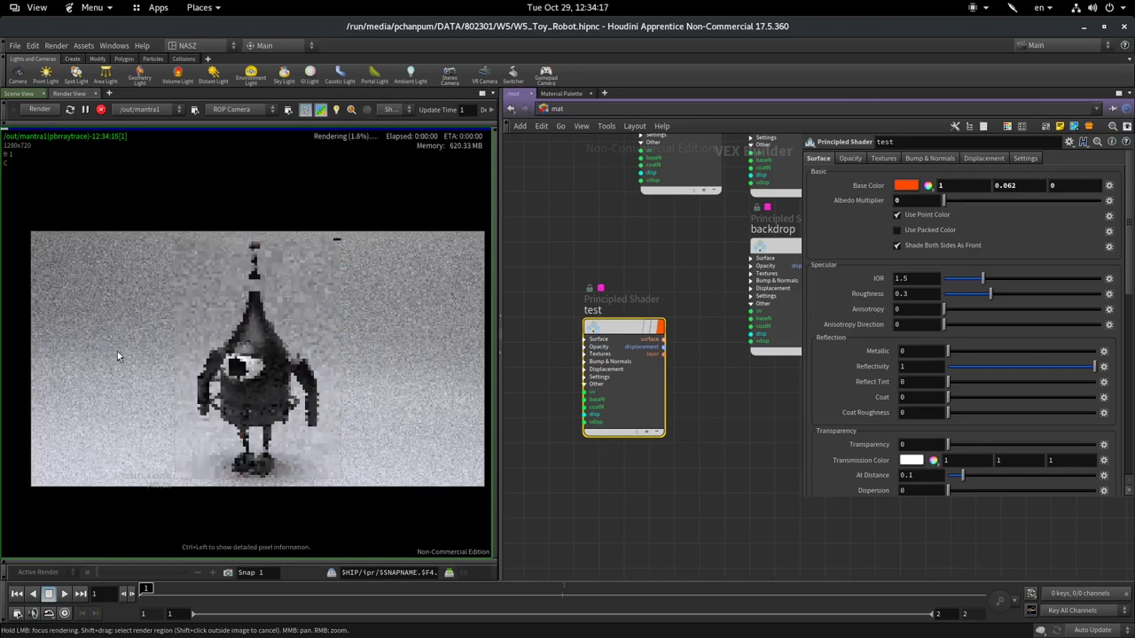
click(897, 214)
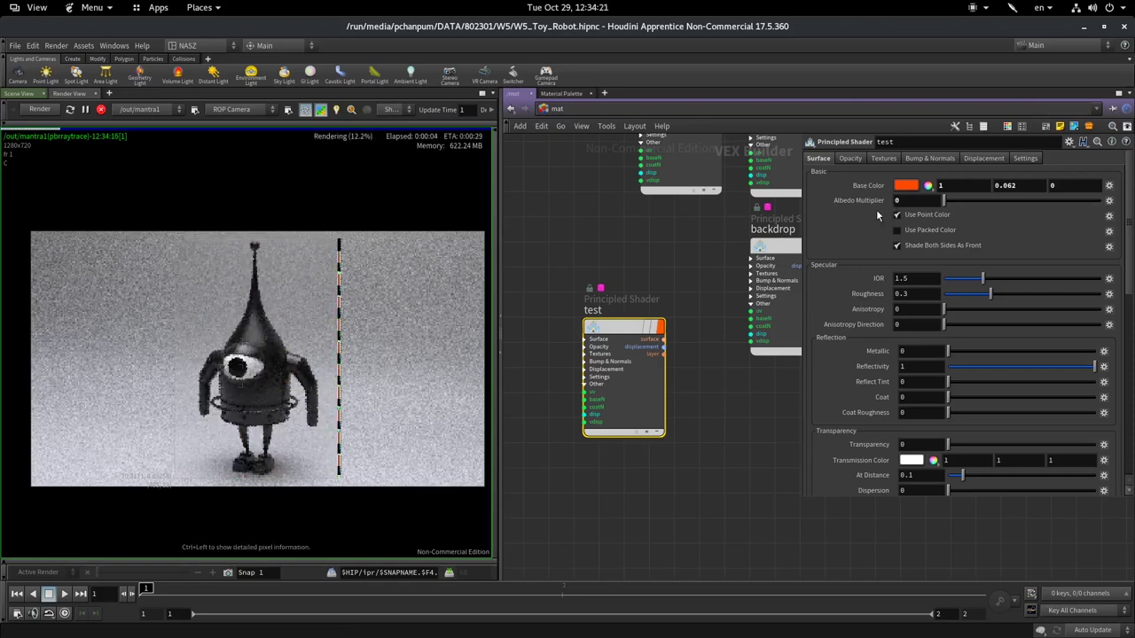
drag(945, 200, 1104, 200)
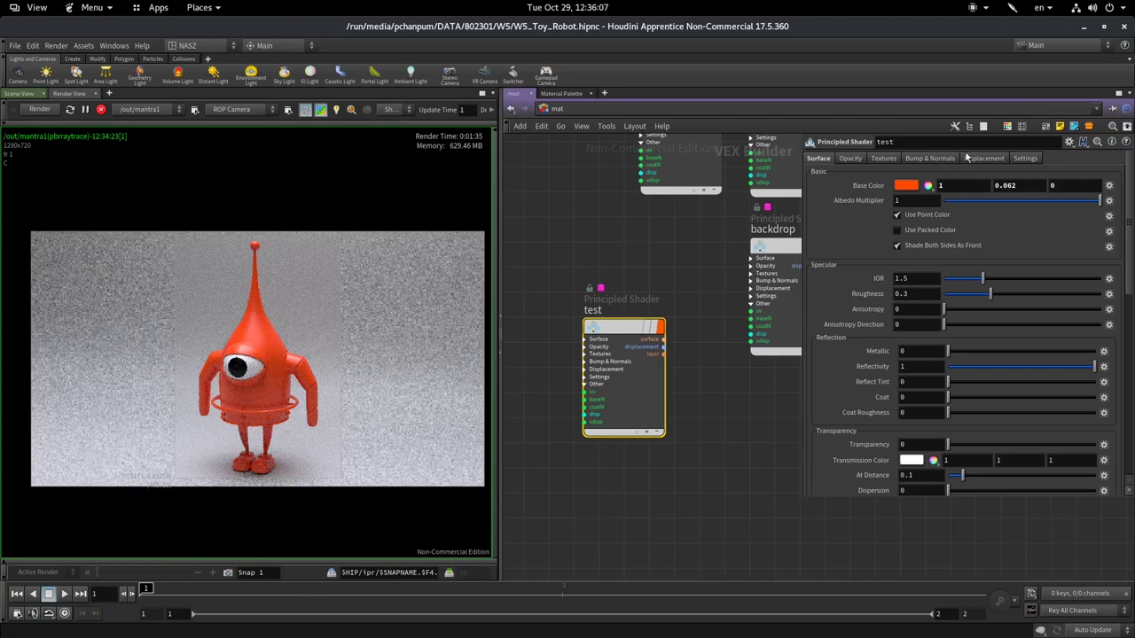
scroll(1084, 216, down, 2)
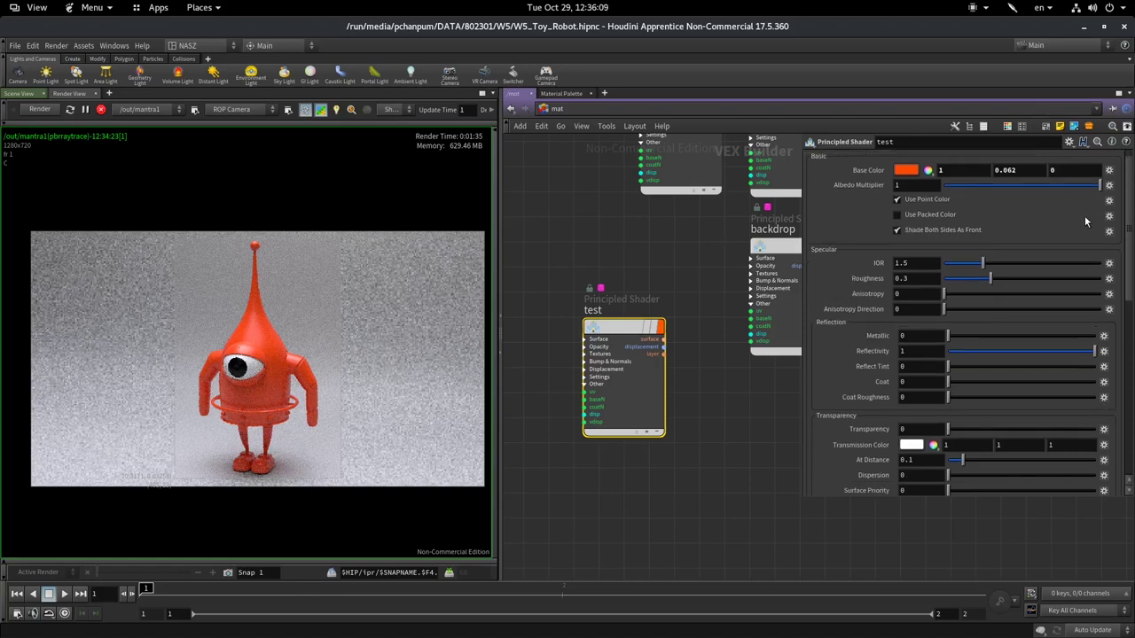
scroll(1084, 215, down, 2)
scroll(843, 260, down, 1)
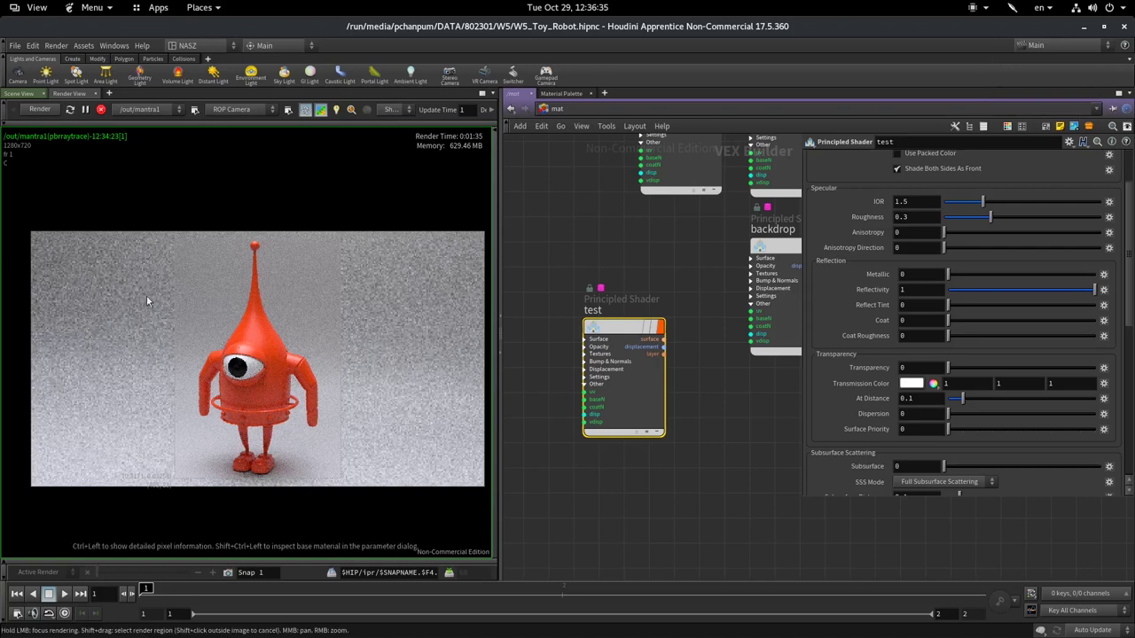
scroll(290, 337, up, 2)
scroll(264, 319, up, 3)
scroll(264, 318, up, 2)
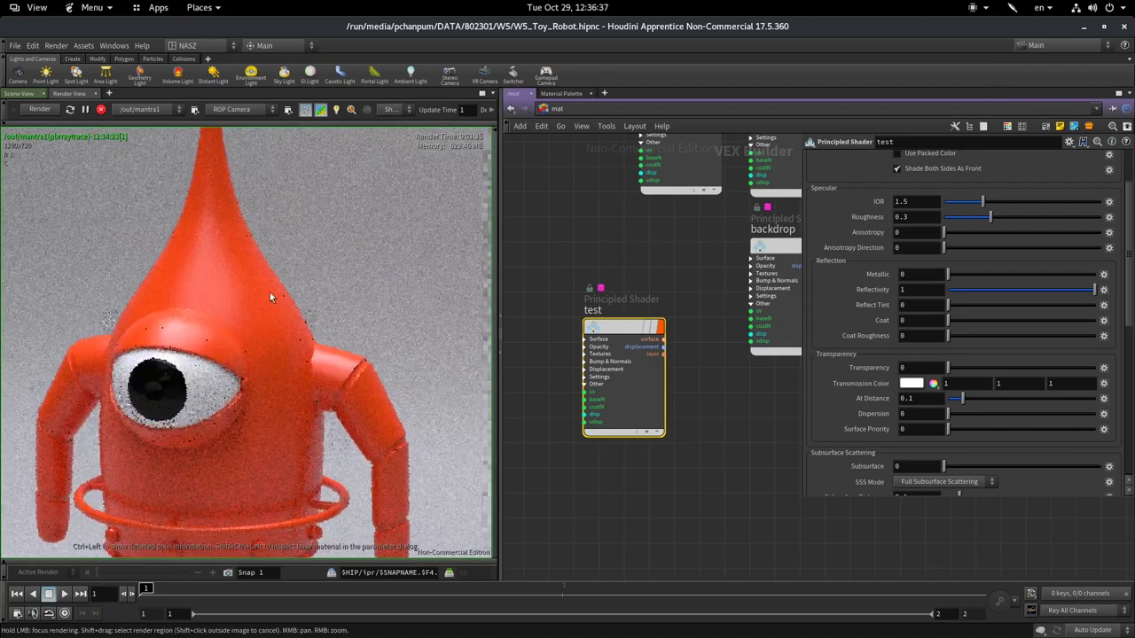
scroll(270, 292, up, 2)
scroll(277, 283, down, 2)
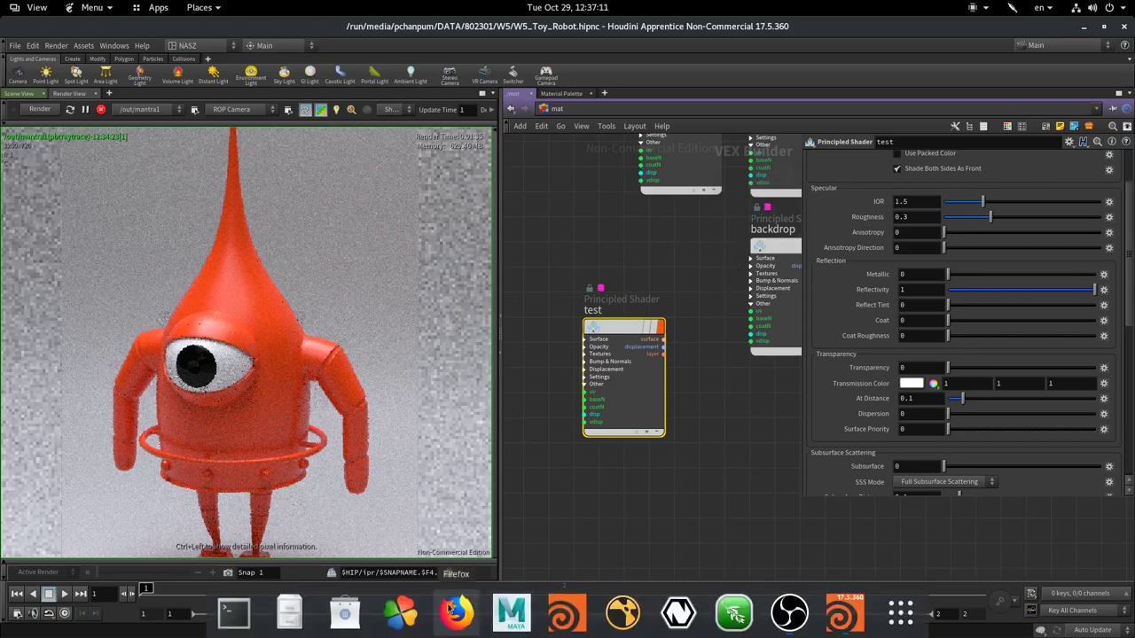
Step: Search Google in Firefox for 'index of refraction'
click(452, 610)
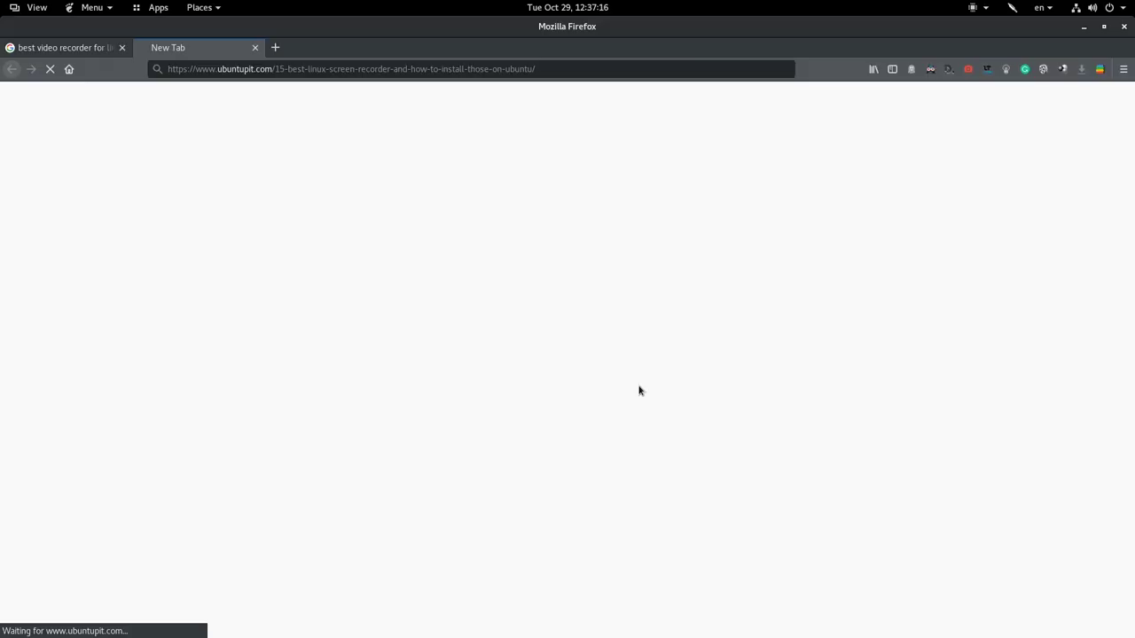
click(241, 68)
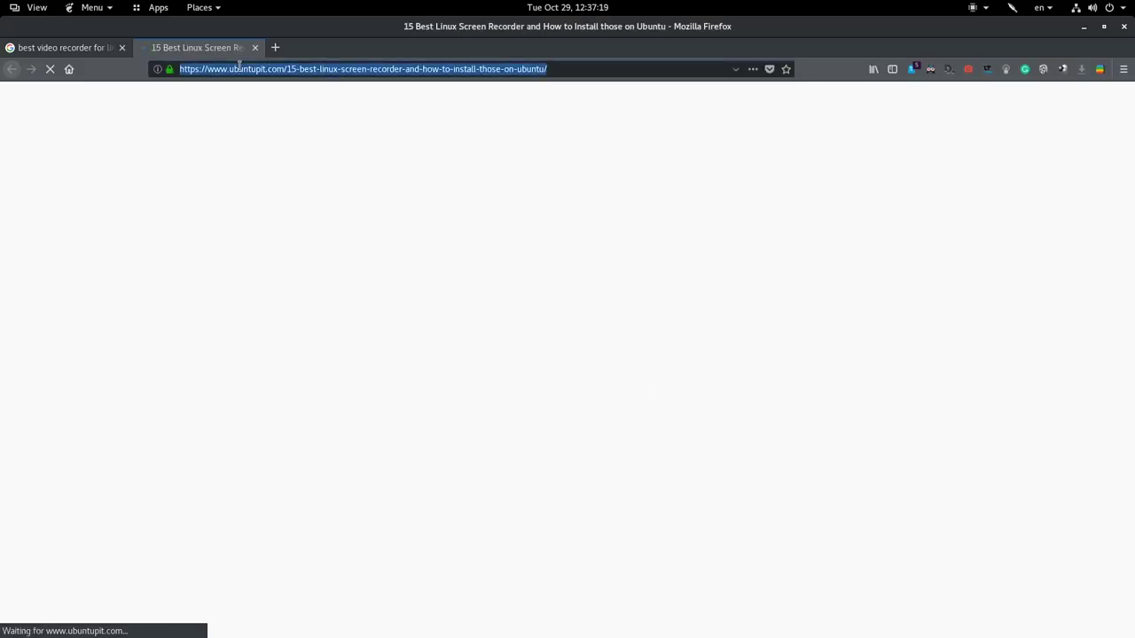
text(index of refraction)
key(Return)
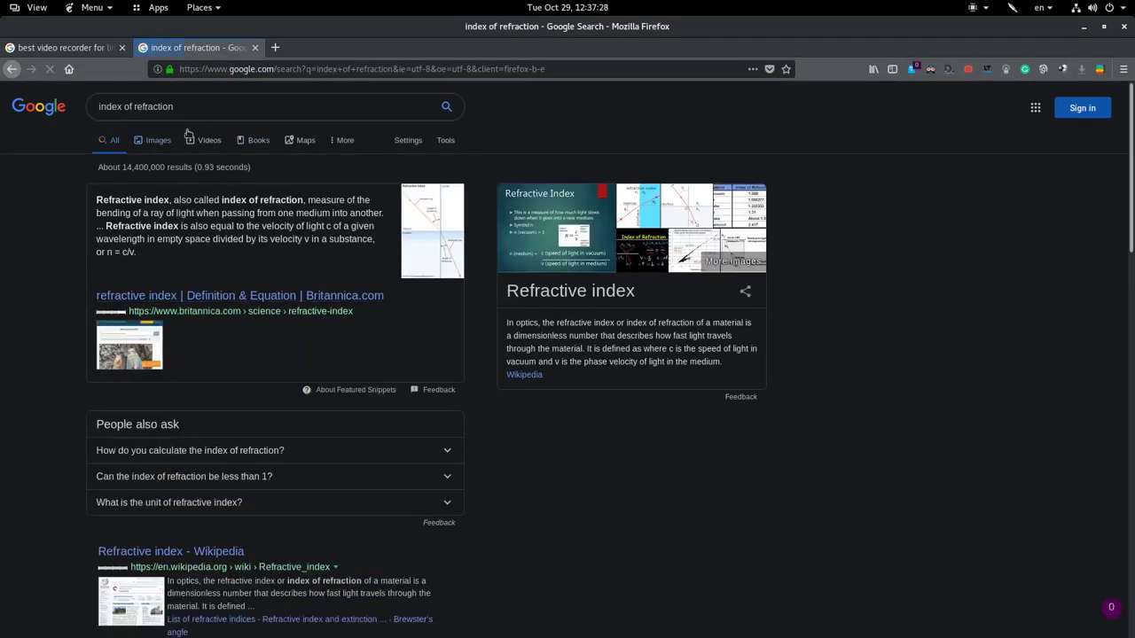
scroll(250, 230, down, 3)
scroll(252, 204, down, 3)
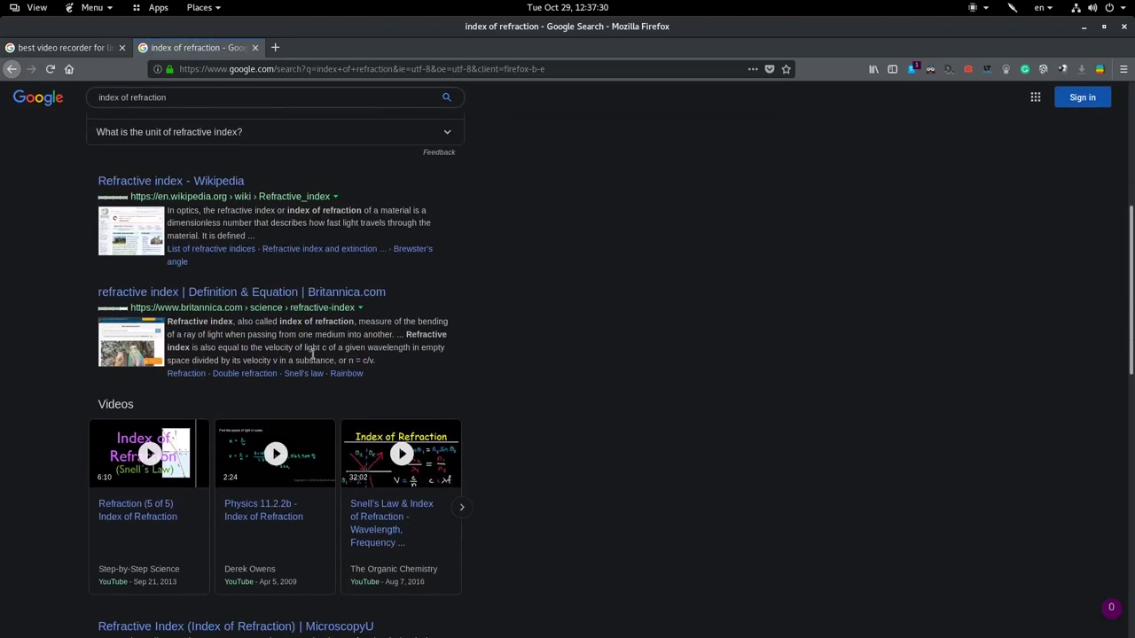
Step: Open the Britannica and RefractiveIndex.INFO results in new tabs
right_click(366, 296)
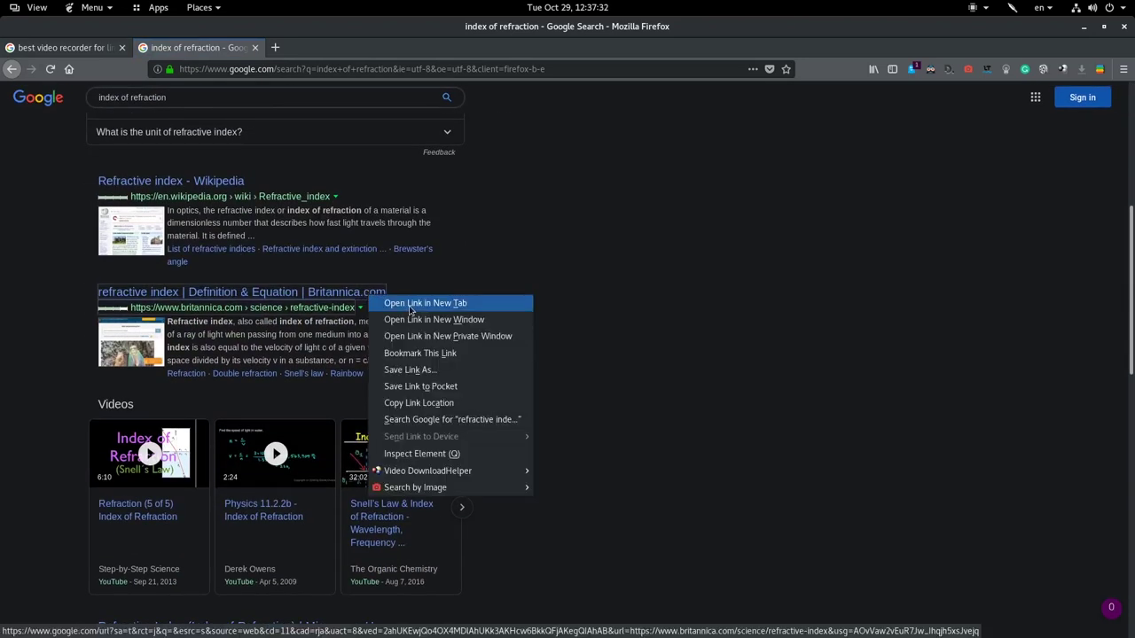
click(409, 303)
scroll(407, 301, down, 2)
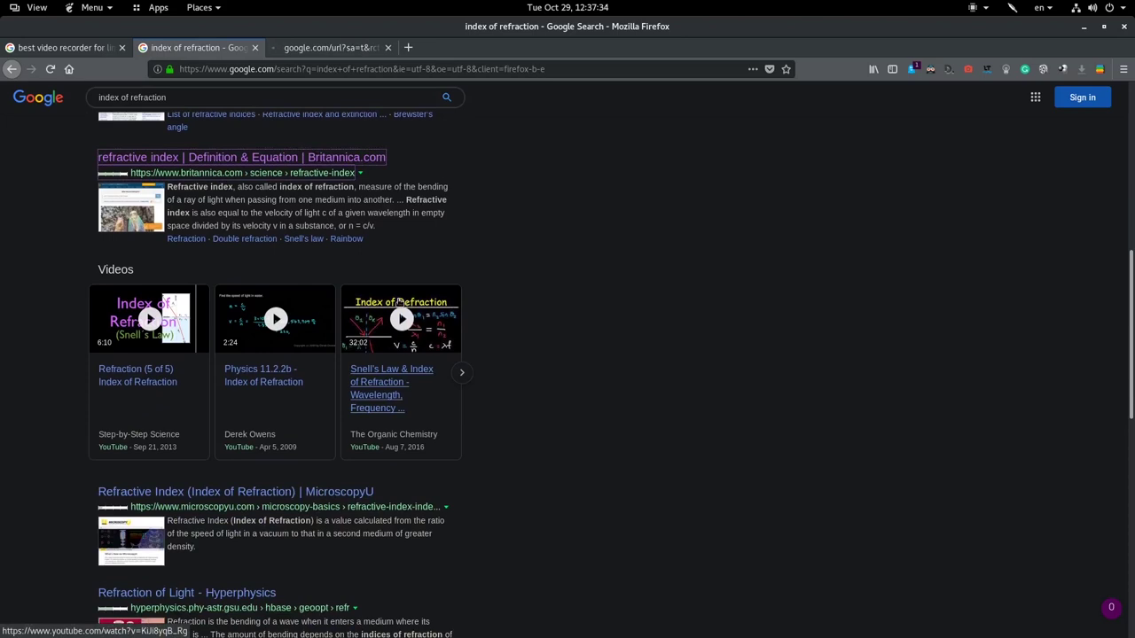
scroll(343, 461, down, 2)
scroll(266, 375, down, 1)
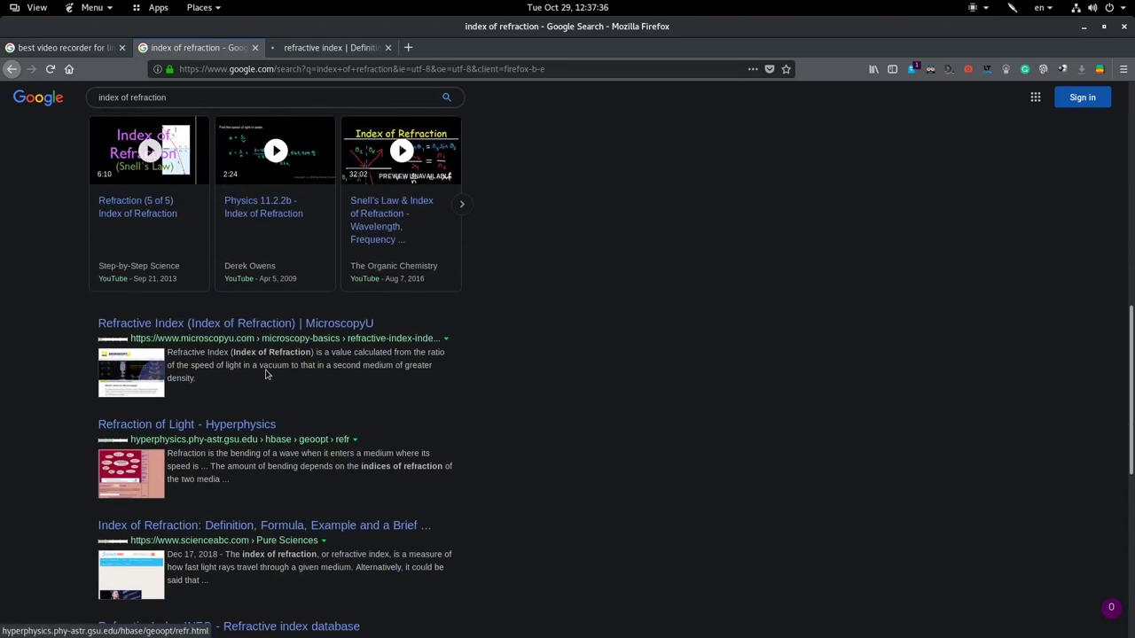
scroll(277, 372, down, 2)
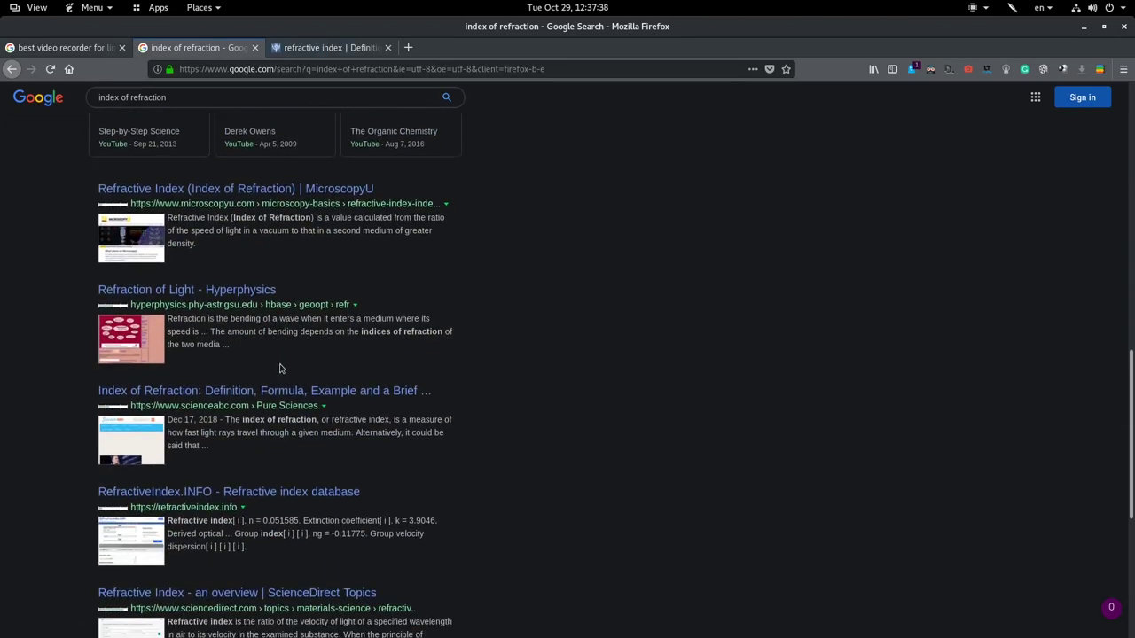
right_click(321, 492)
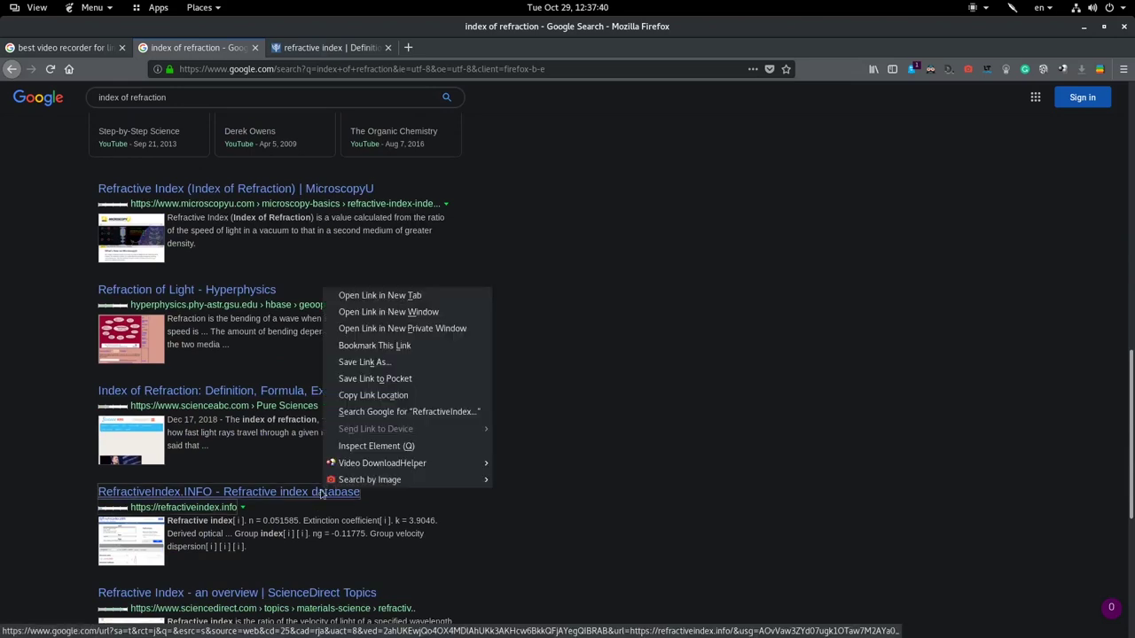
click(411, 300)
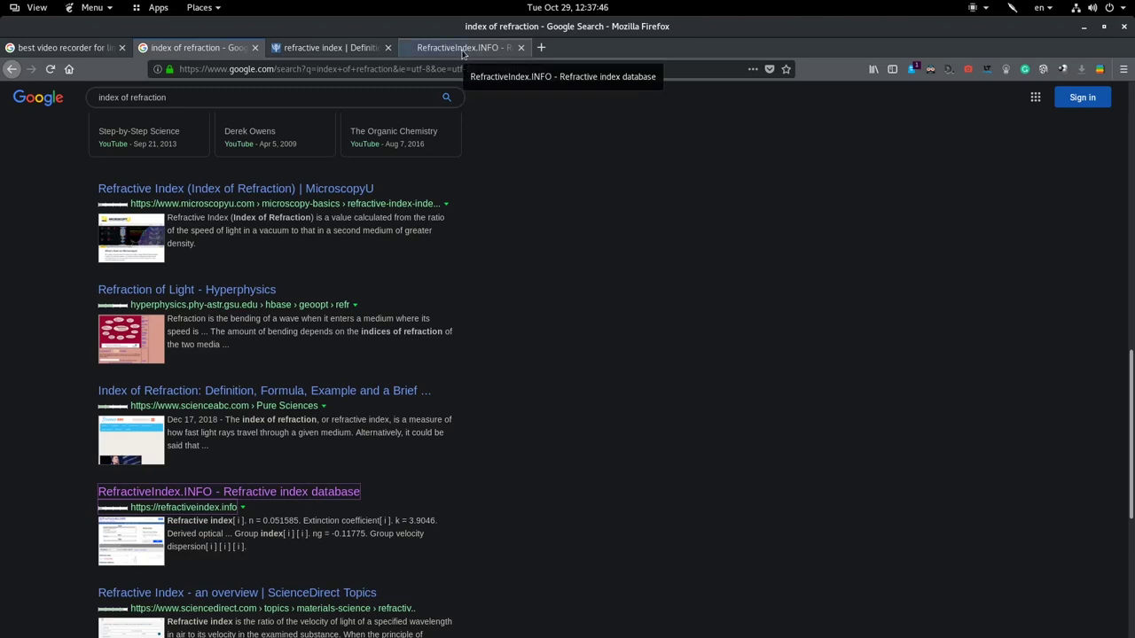
Step: Switch to the RefractiveIndex.INFO tab and choose the GLASS shelf
click(458, 48)
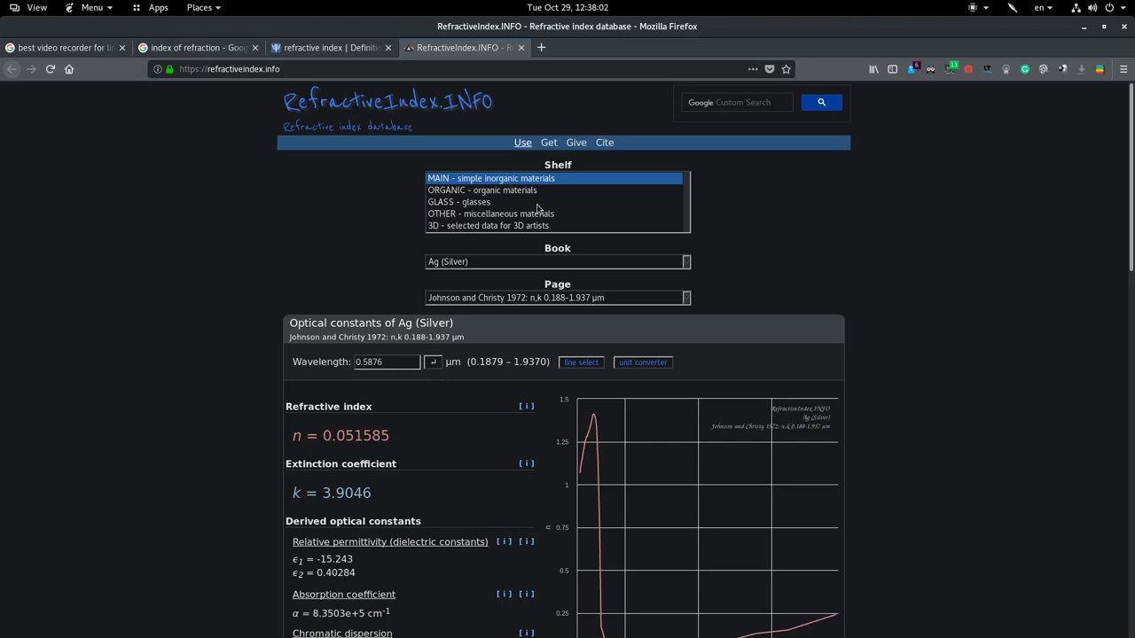
click(536, 204)
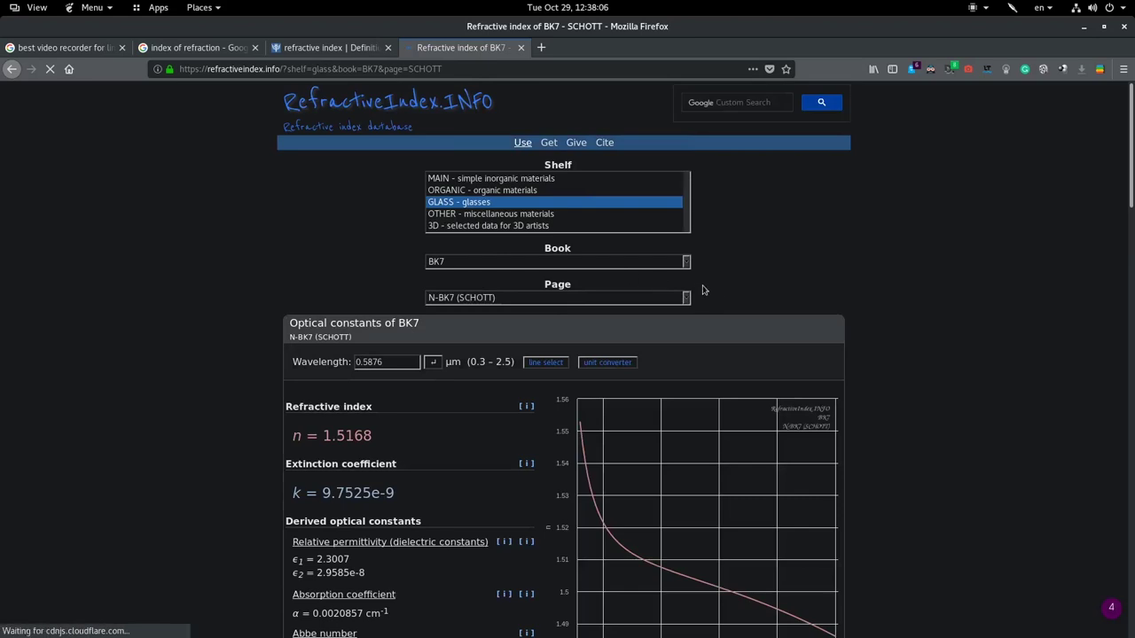
scroll(496, 360, down, 1)
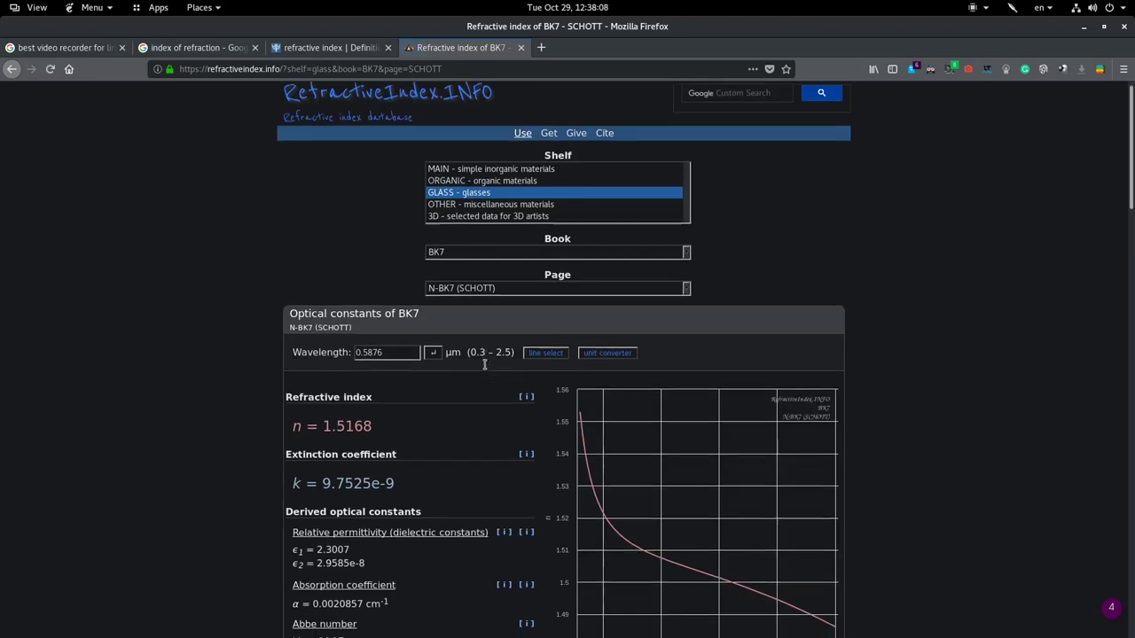
scroll(476, 360, down, 2)
scroll(476, 360, up, 2)
scroll(619, 201, up, 1)
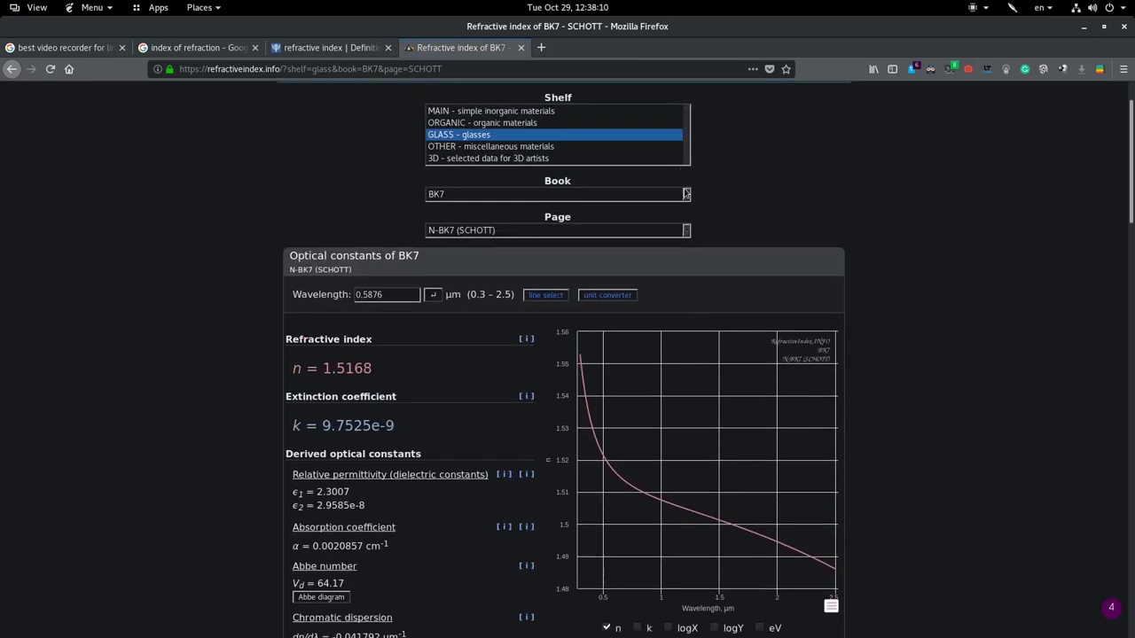
Step: Browse the glass books to view BK7's refractive index of 1.5168
click(686, 194)
scroll(620, 336, down, 4)
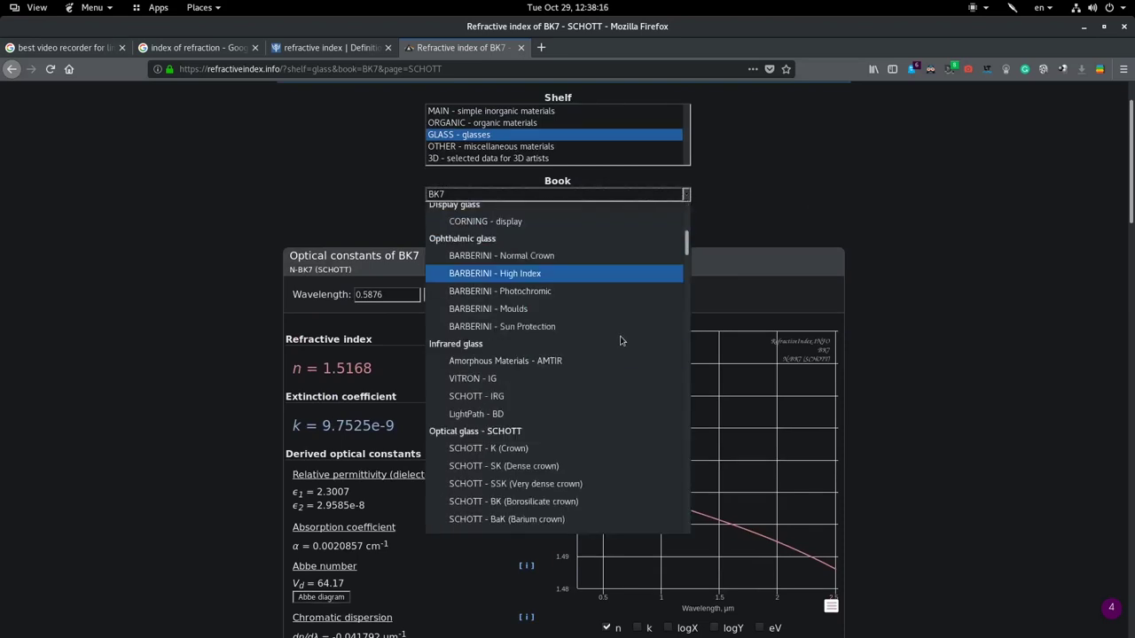
scroll(754, 247, down, 5)
scroll(754, 248, up, 1)
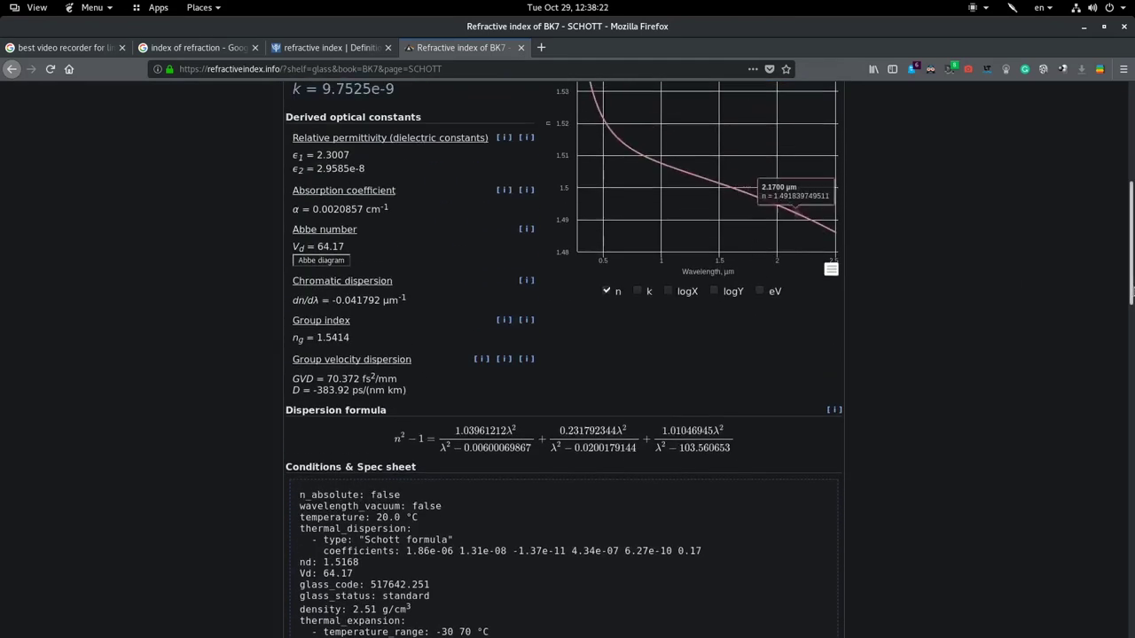
click(1130, 453)
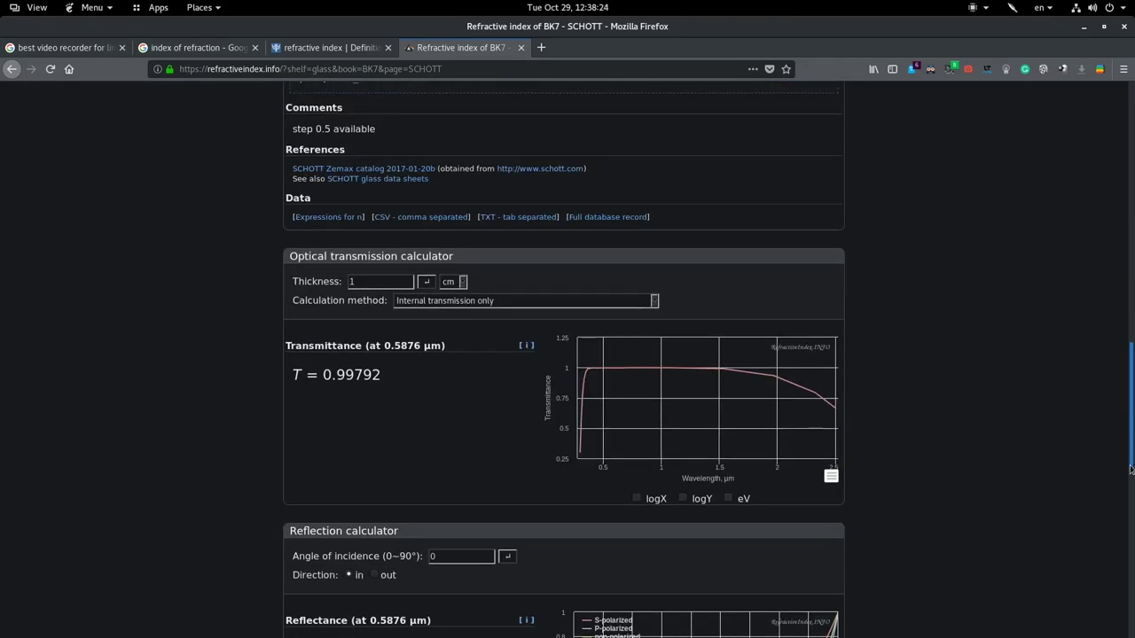
click(1130, 468)
key(Home)
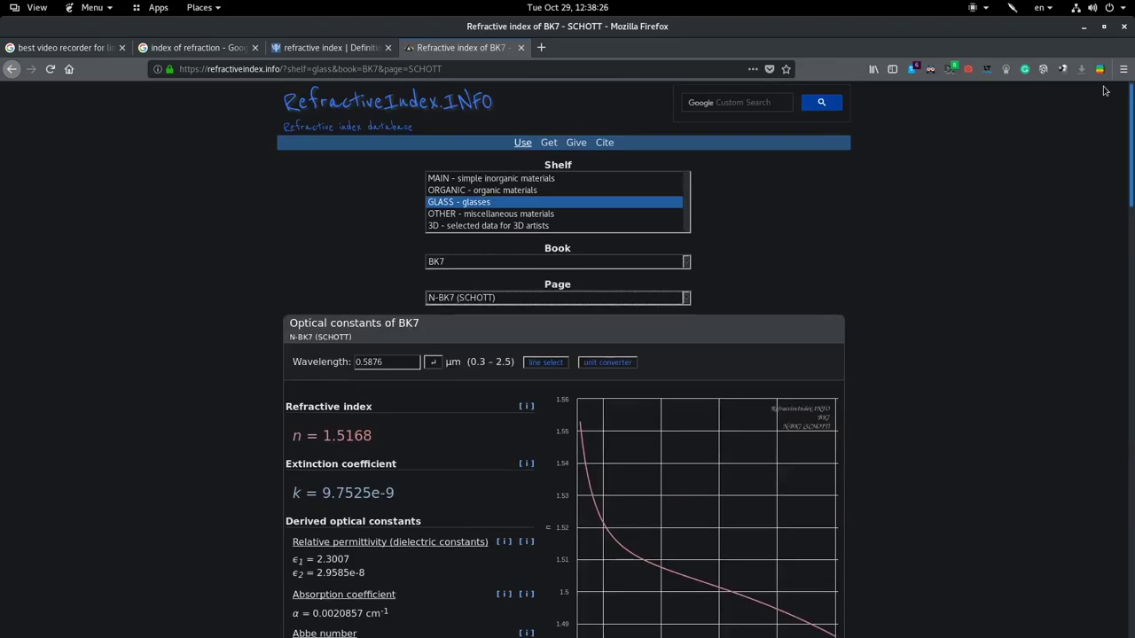
Step: Back on Google, refine the search to 'index of refraction chart'
key(ctrl+Page_Up)
key(ctrl+Page_Up)
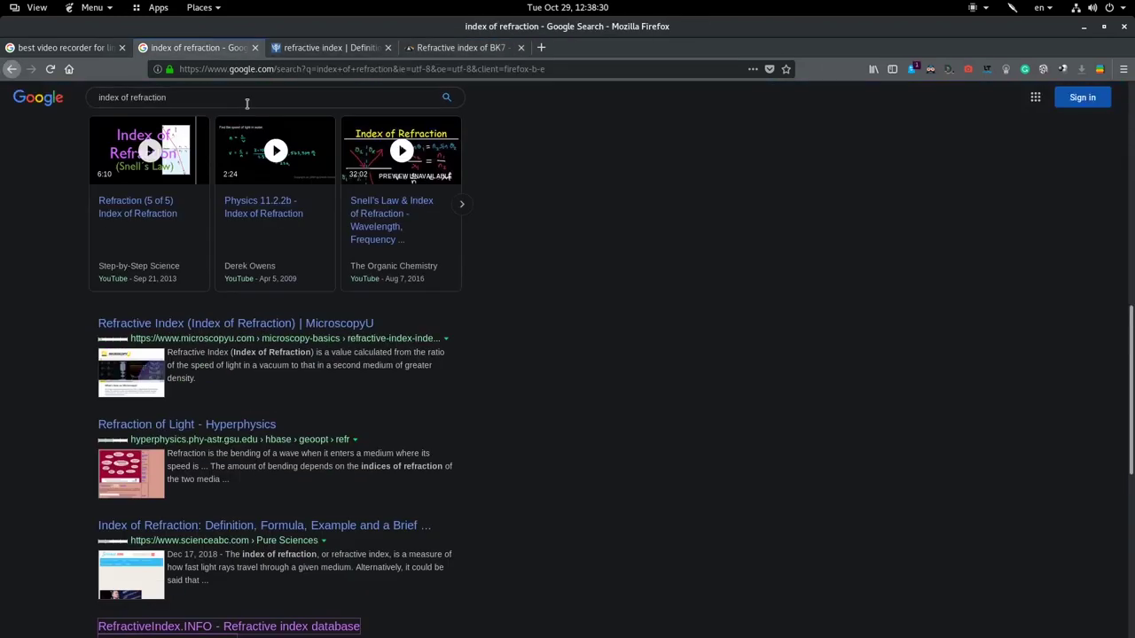
click(247, 101)
text(chart)
key(Return)
scroll(379, 435, down, 5)
Step: Open the Pixel and Poly IOR list and jump to the G glass entries (Glass 1.500, Crown 1.520)
scroll(322, 400, down, 2)
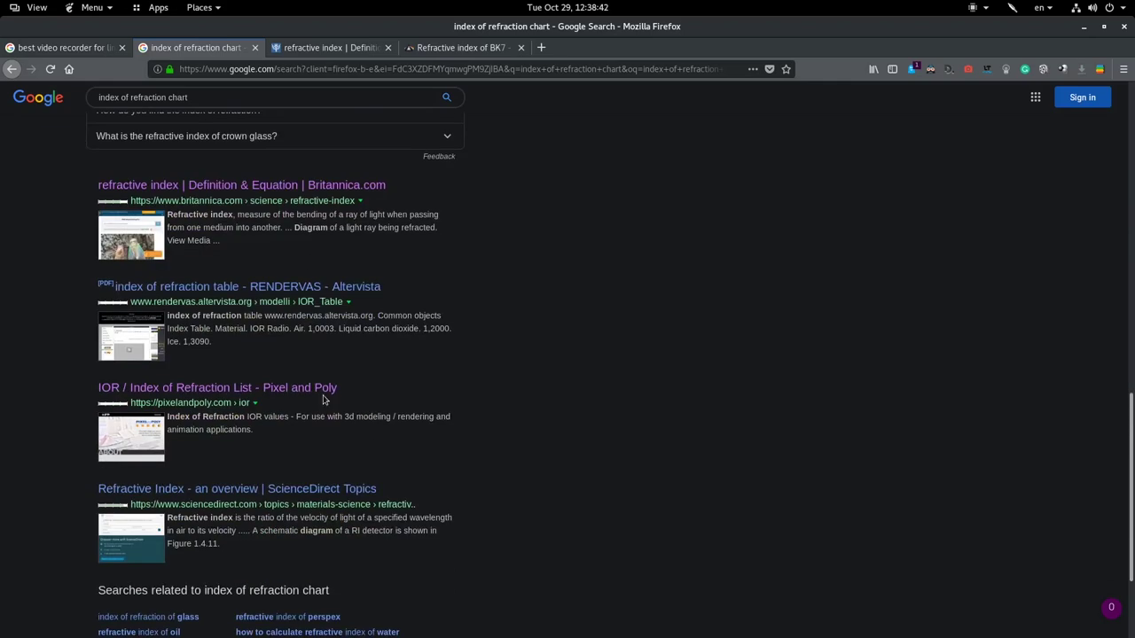
click(324, 390)
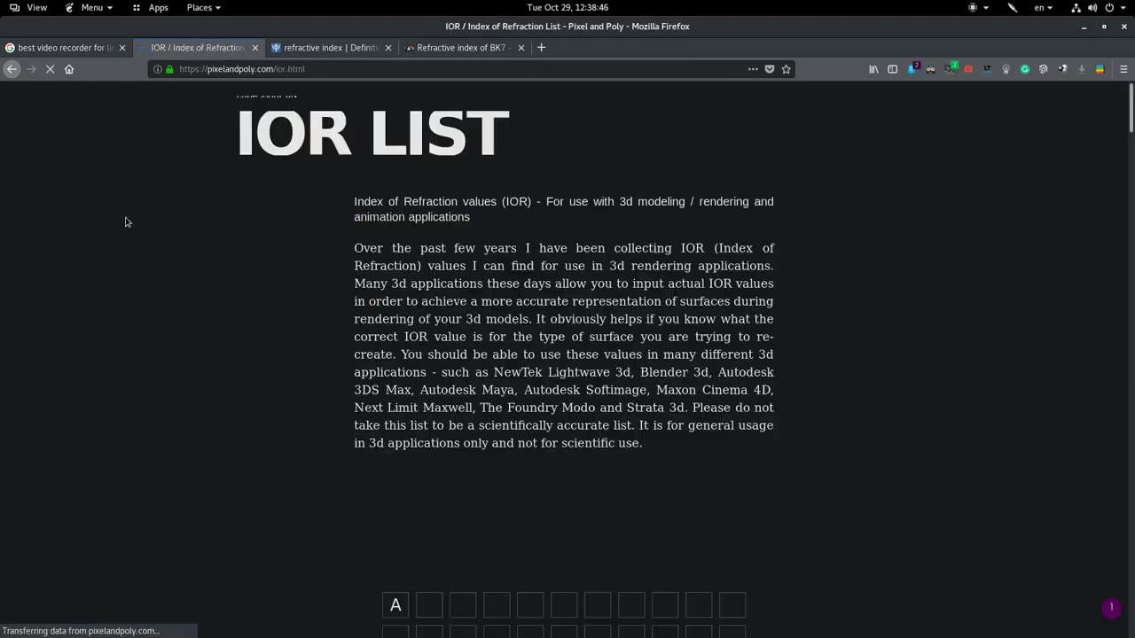
scroll(687, 528, down, 4)
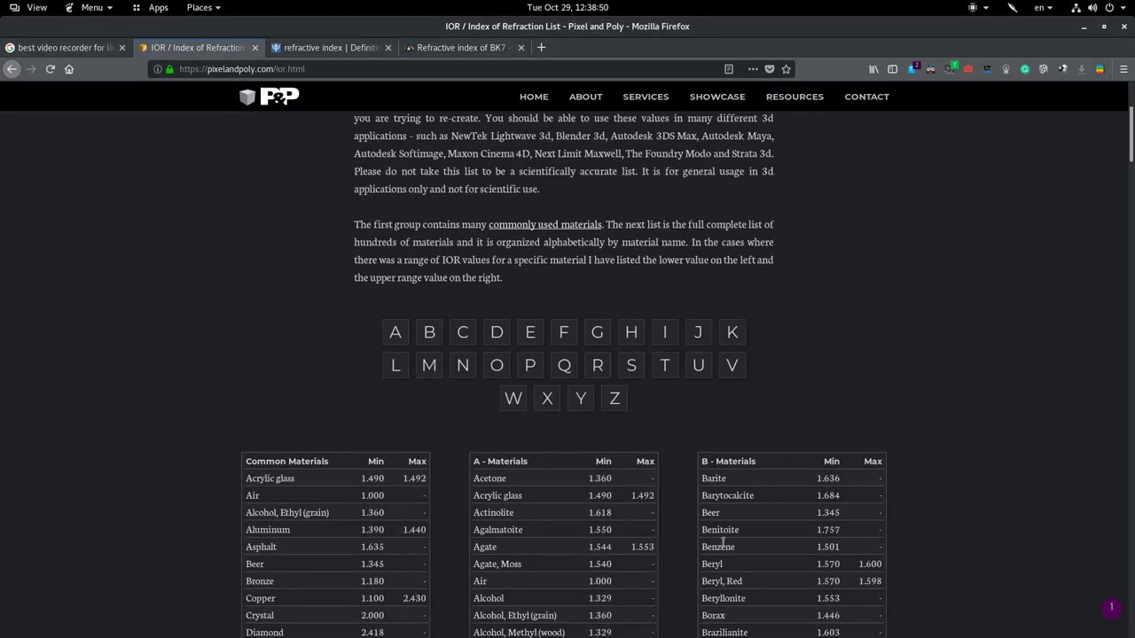
scroll(723, 541, down, 4)
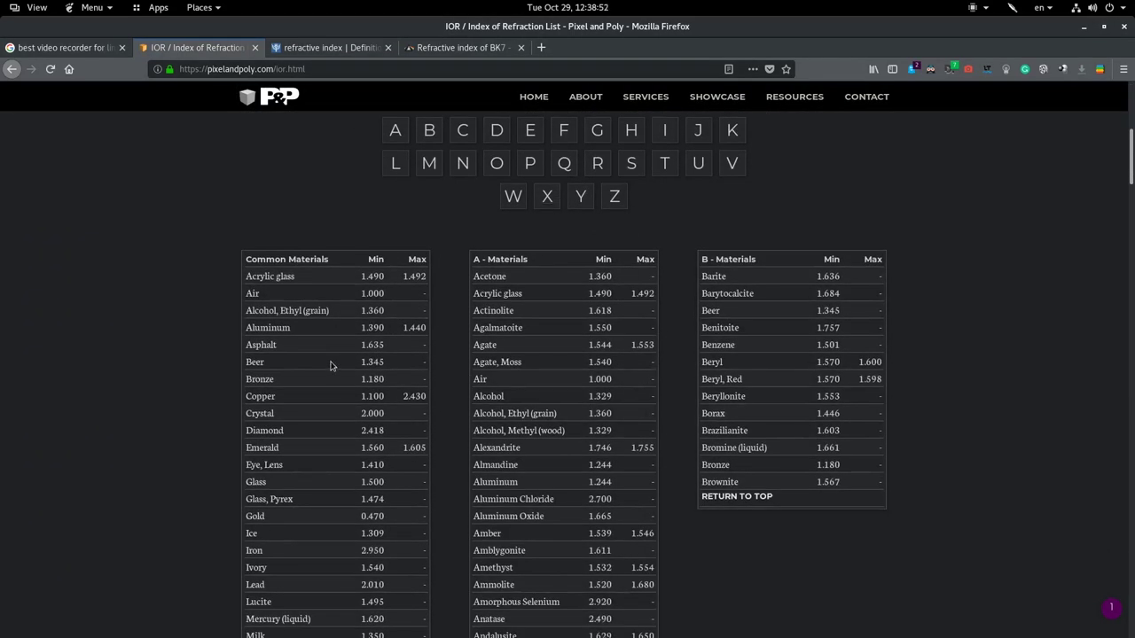
scroll(515, 524, down, 4)
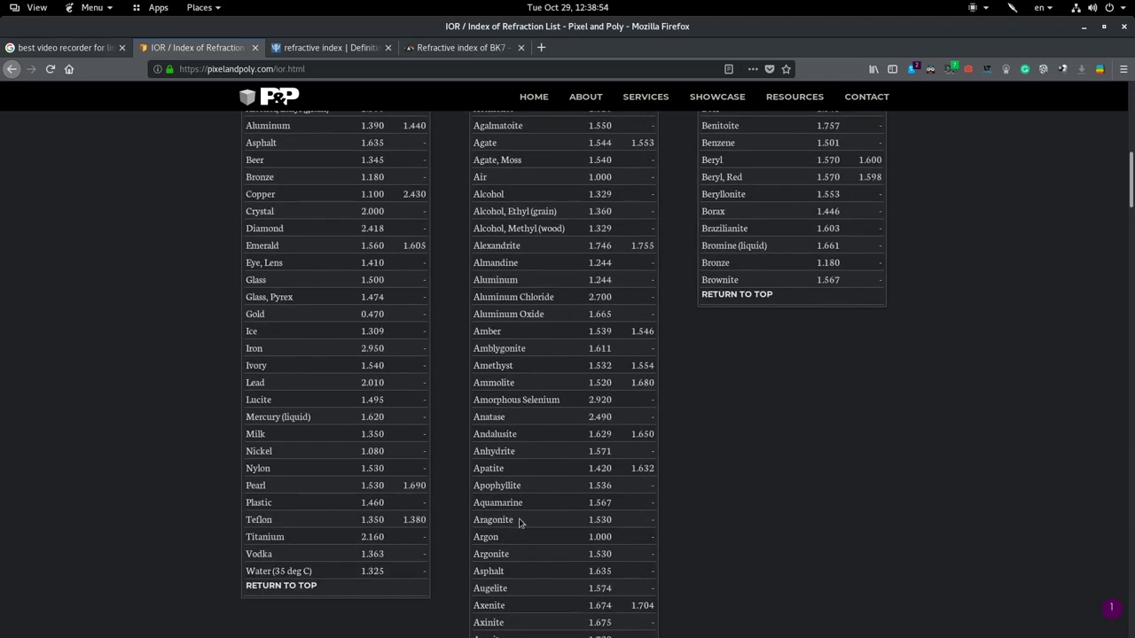
scroll(520, 523, up, 3)
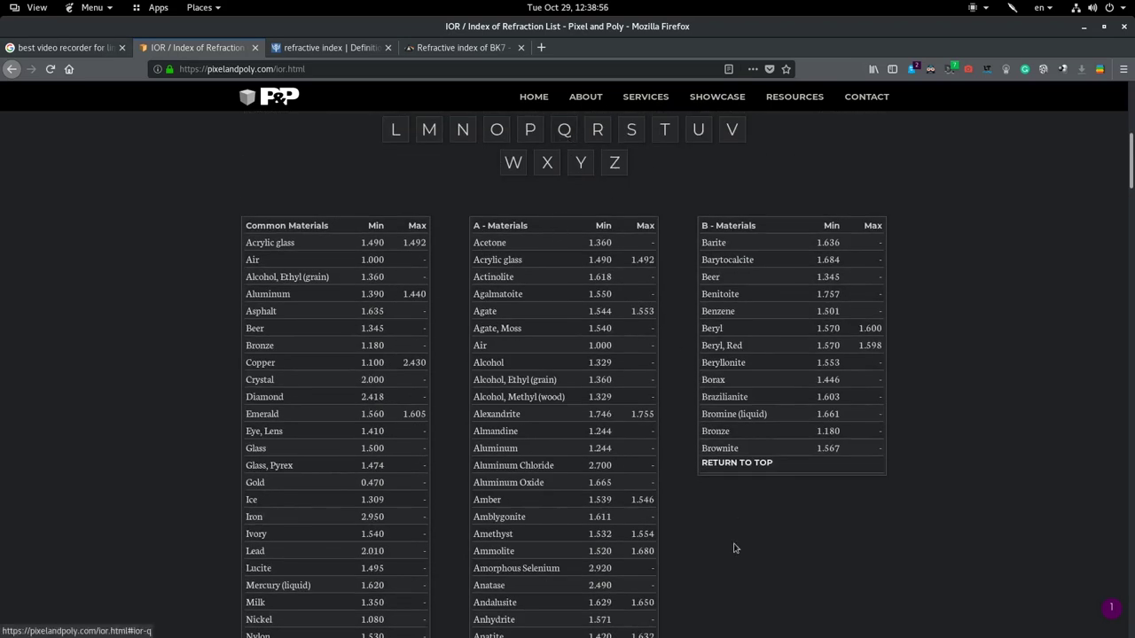
scroll(722, 552, down, 4)
scroll(478, 246, up, 3)
scroll(577, 190, up, 4)
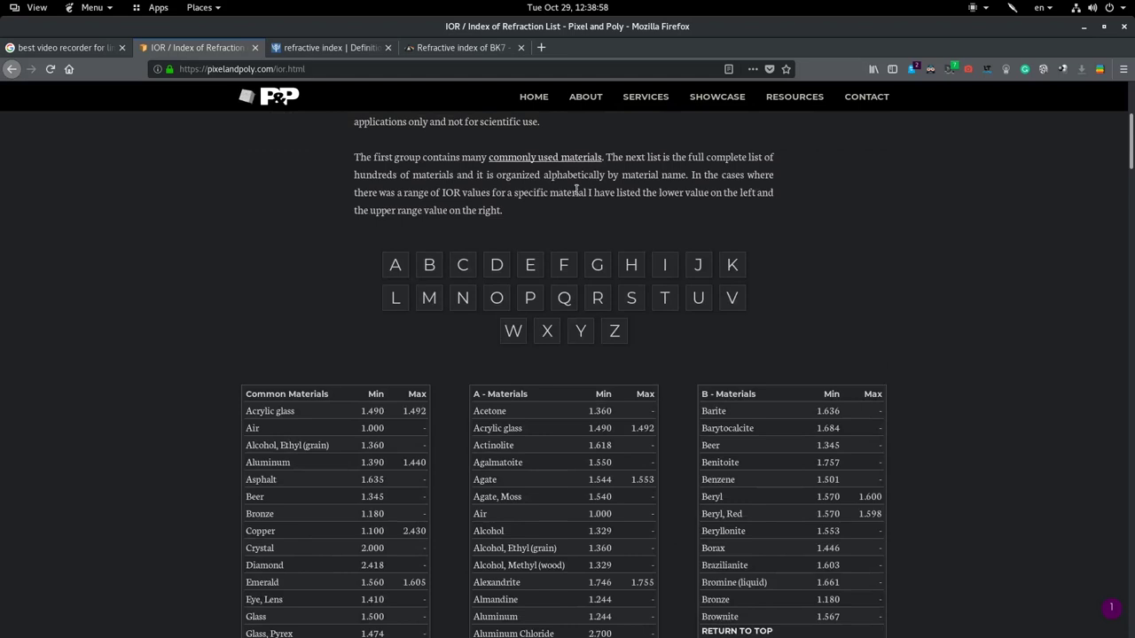
click(598, 268)
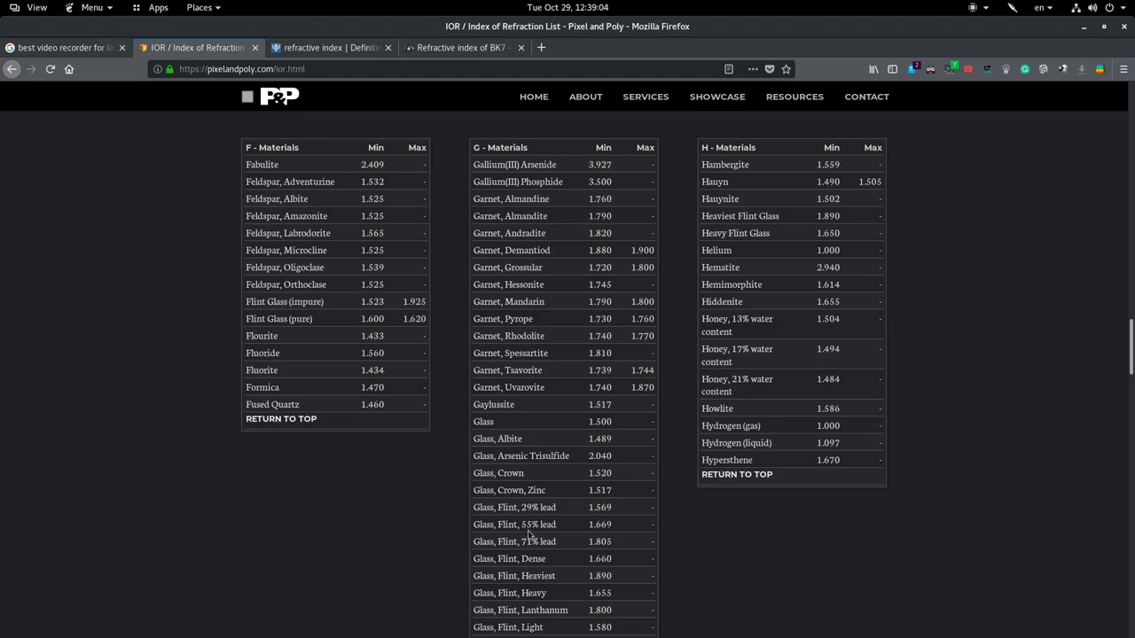
scroll(492, 567, down, 3)
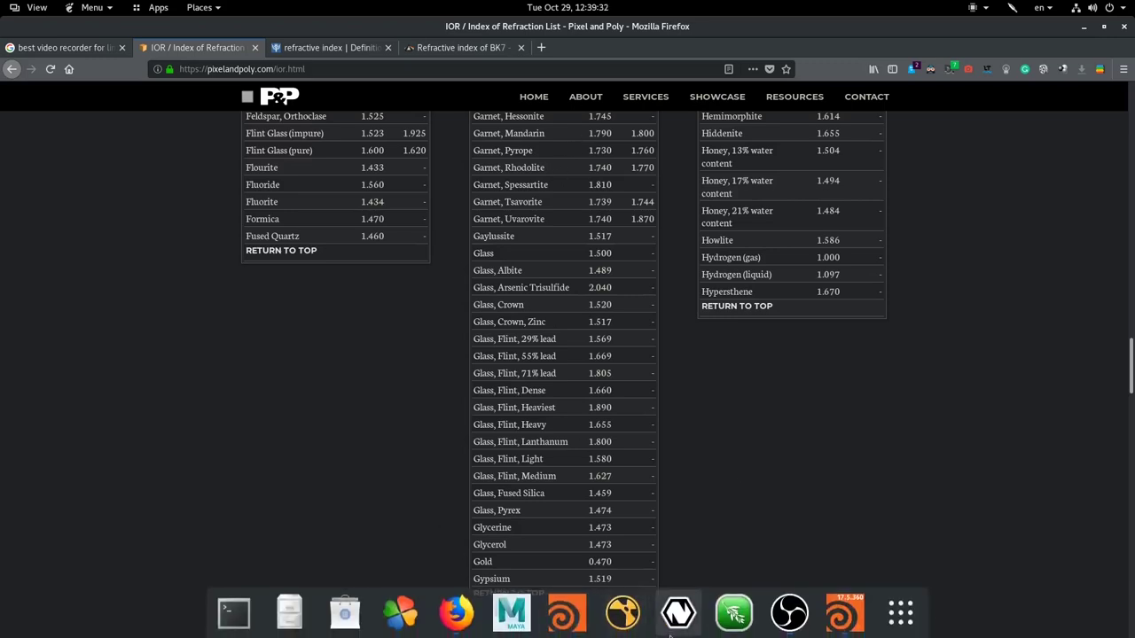
click(860, 633)
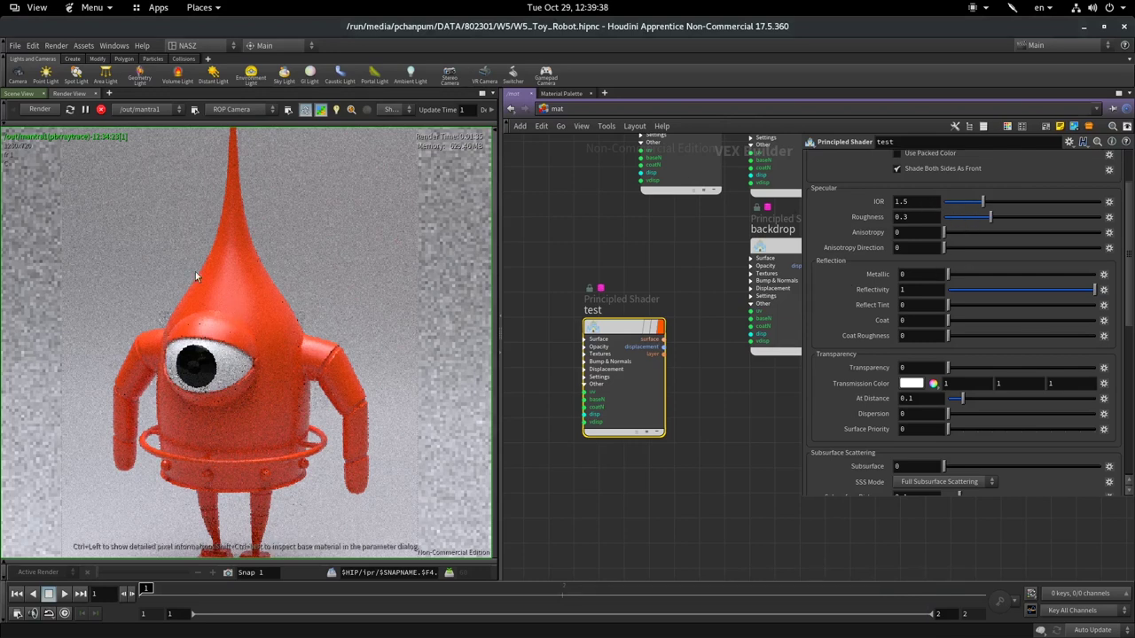
scroll(204, 301, up, 3)
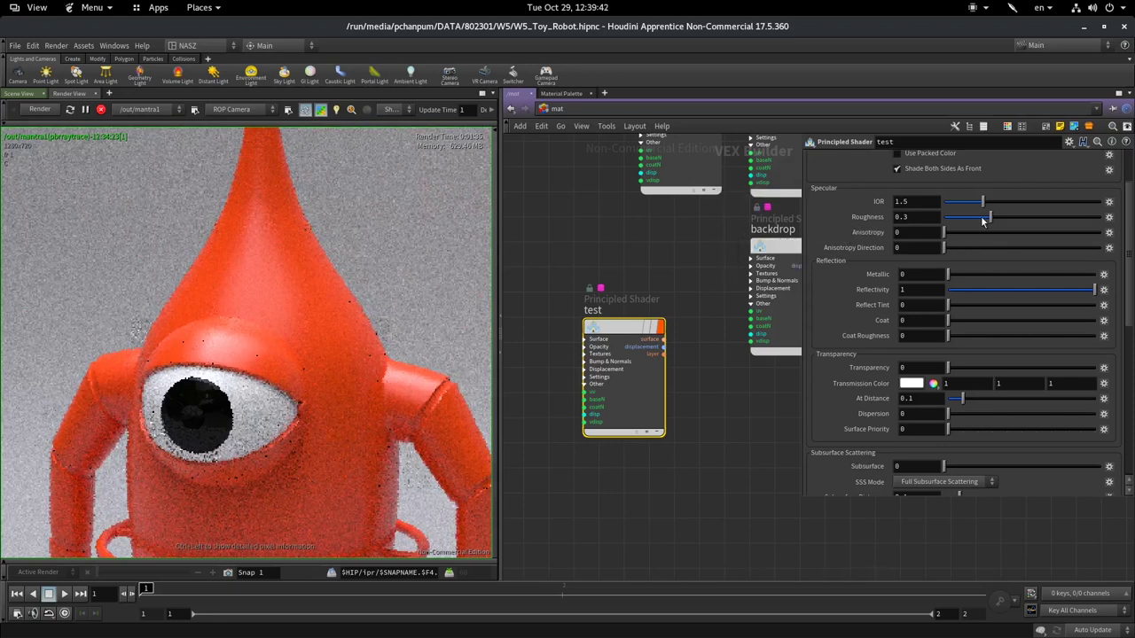
drag(989, 222, 940, 222)
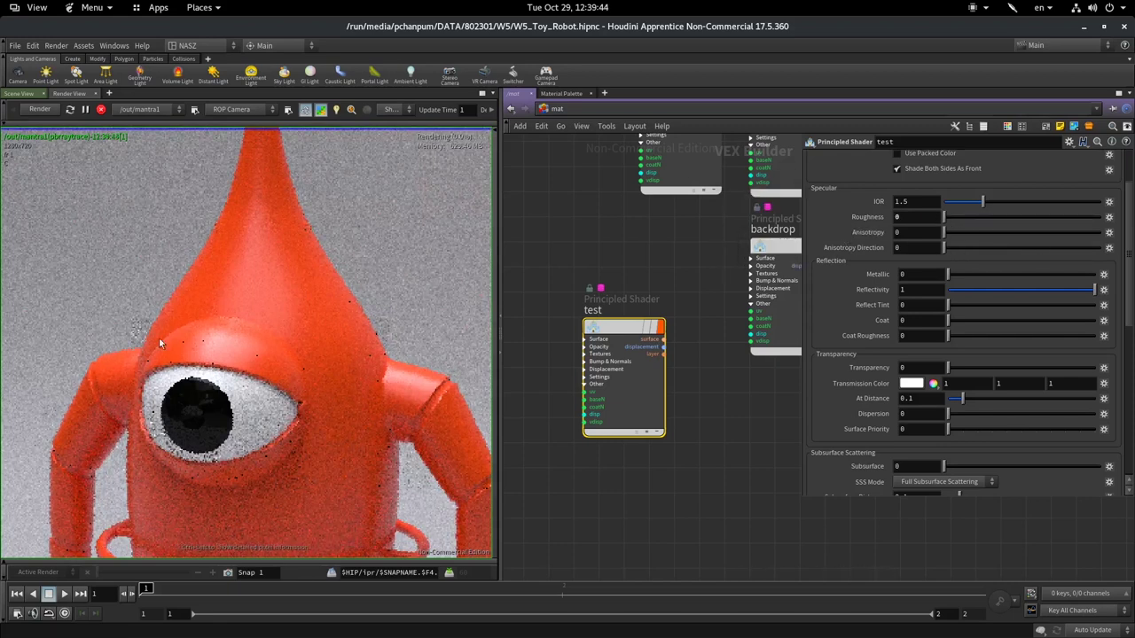
scroll(224, 323, down, 2)
scroll(223, 322, down, 2)
scroll(223, 323, up, 2)
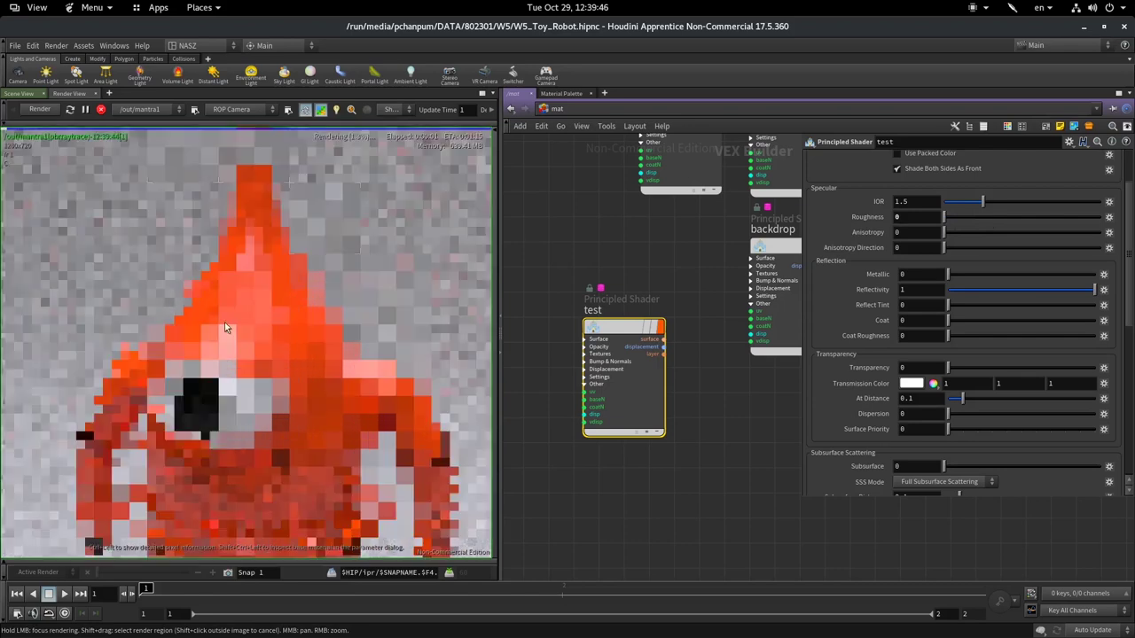
scroll(224, 322, up, 2)
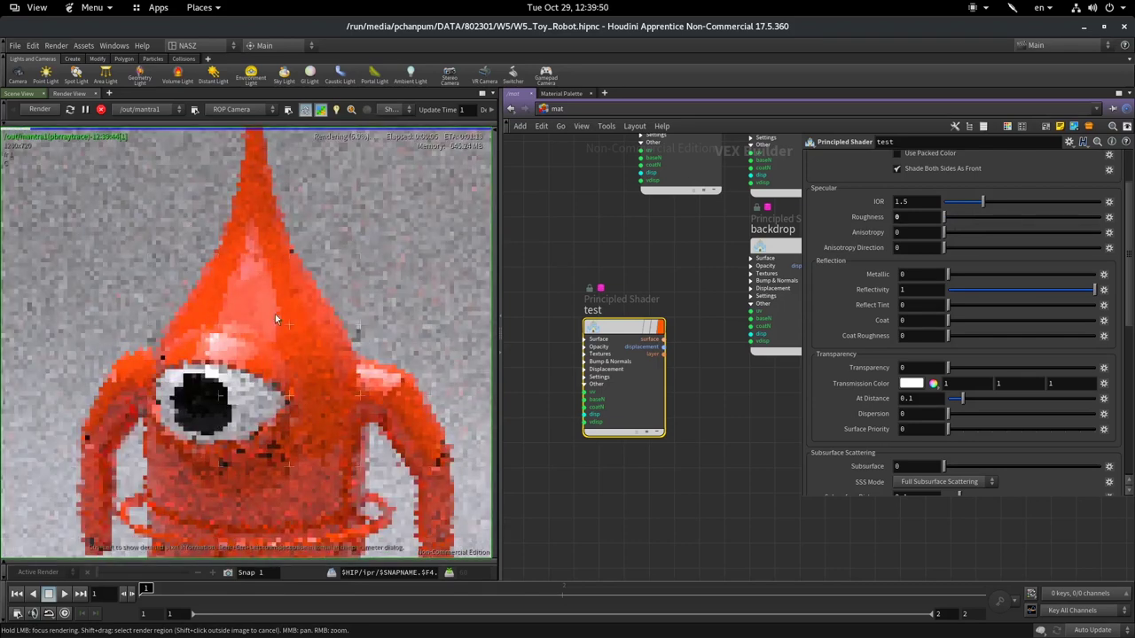
scroll(274, 314, down, 2)
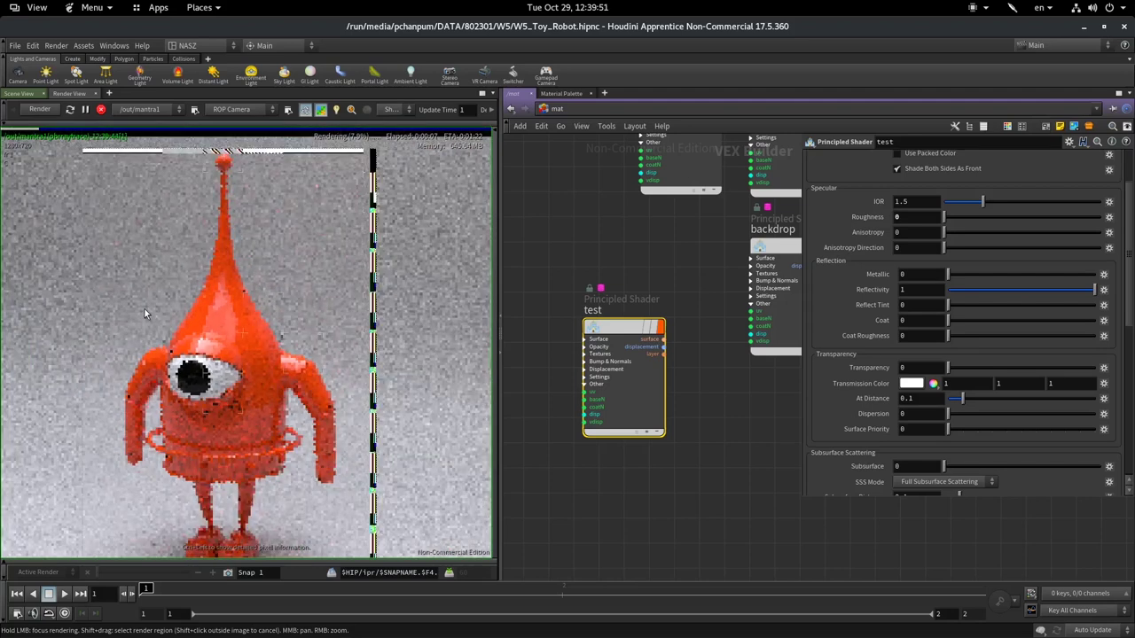
scroll(145, 309, up, 1)
mouse_move(145, 308)
middle_down()
mouse_move(187, 228)
mouse_move(239, 324)
middle_up()
scroll(187, 228, up, 2)
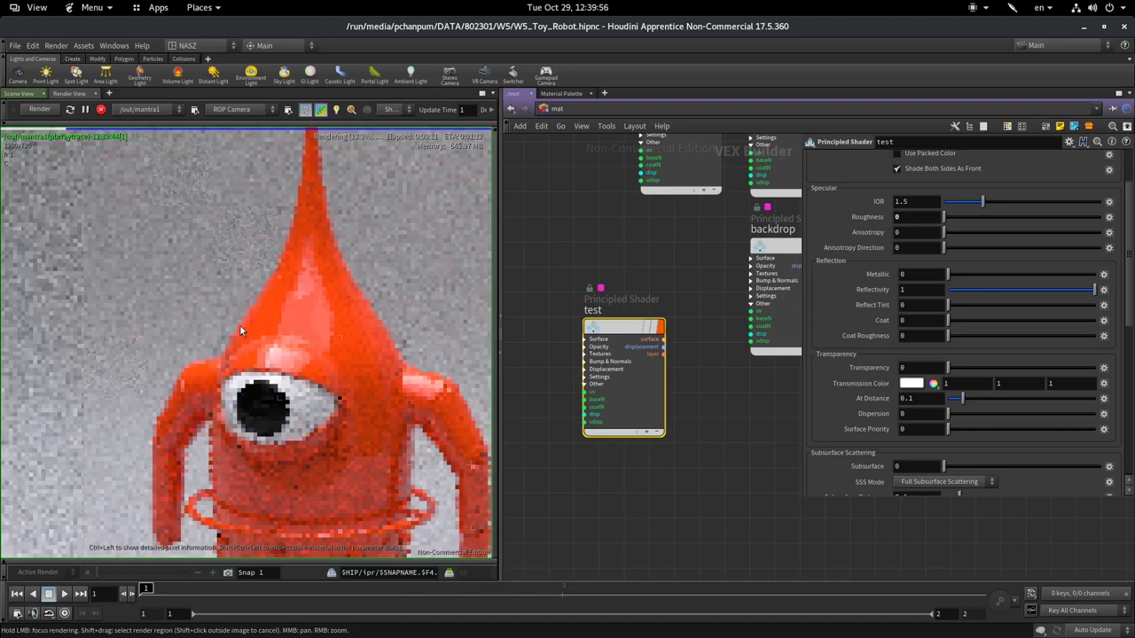
shift+drag(203, 211, 433, 461)
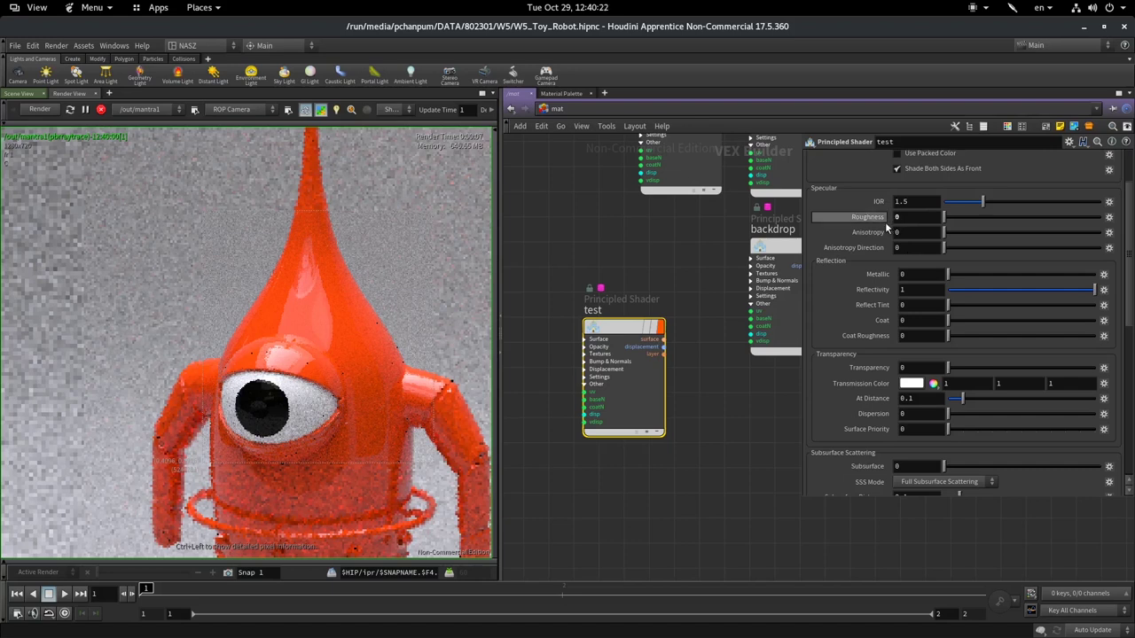
mouse_move(867, 218)
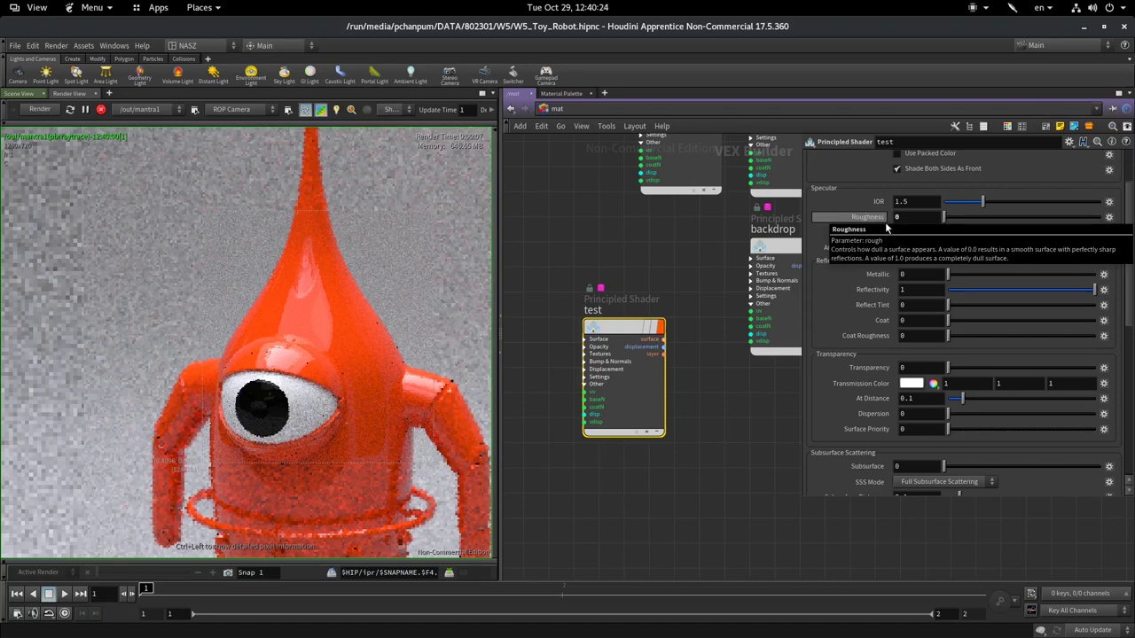
Step: Raise the Principled Shader roughness to about 0.9 so the red-orange robot looks matte
click(910, 219)
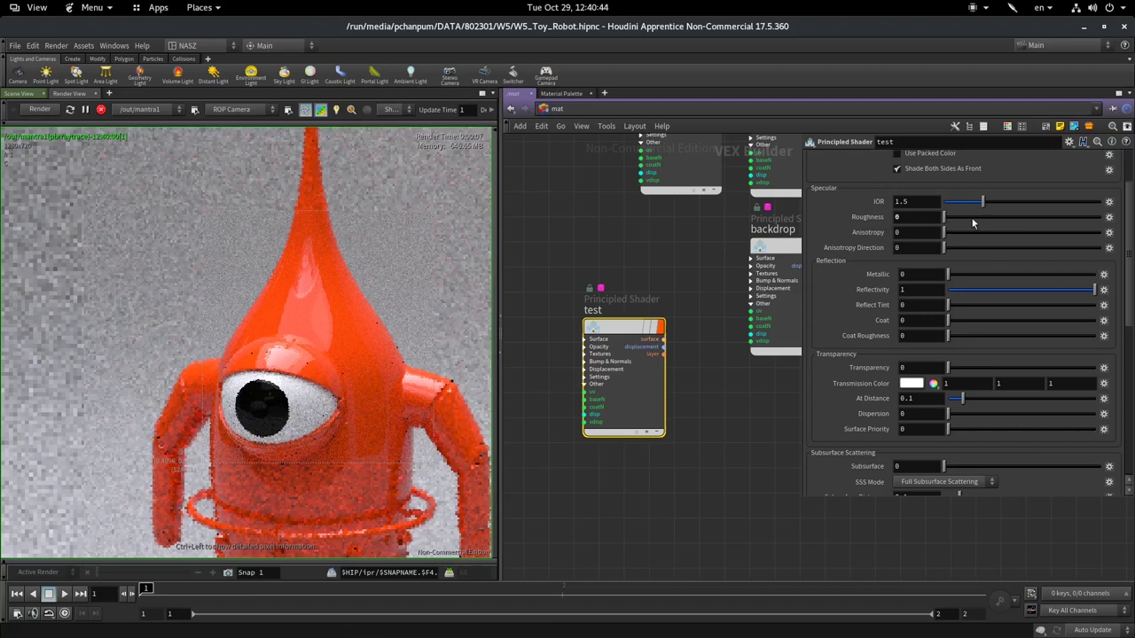
drag(971, 223, 1085, 218)
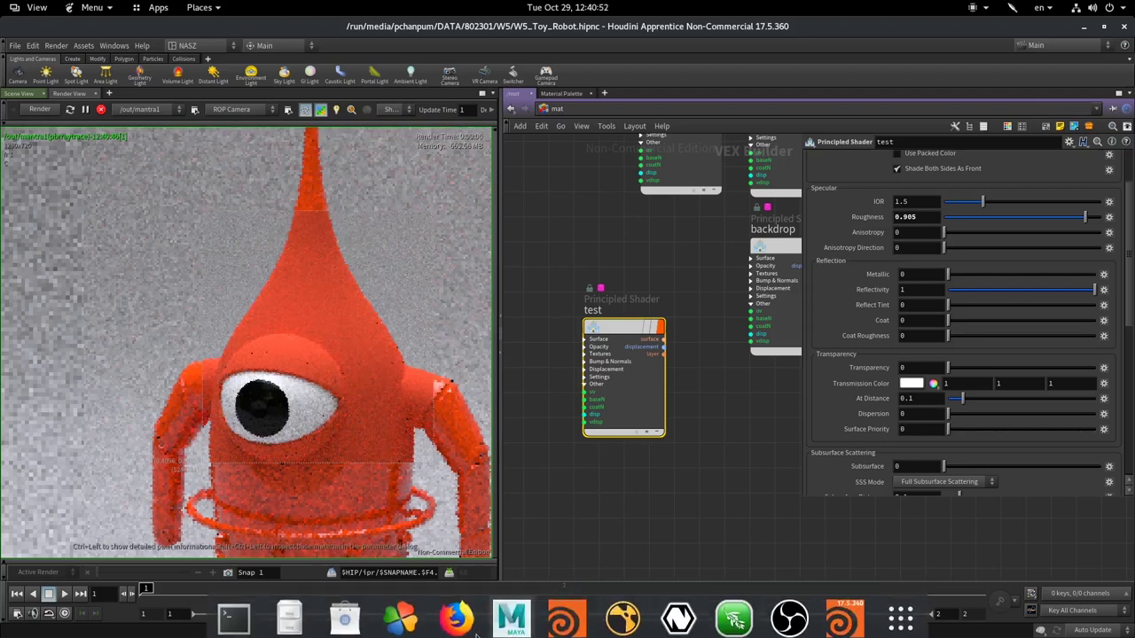
Step: Search Google Images for 'roughness cg' in a new Firefox tab
click(458, 619)
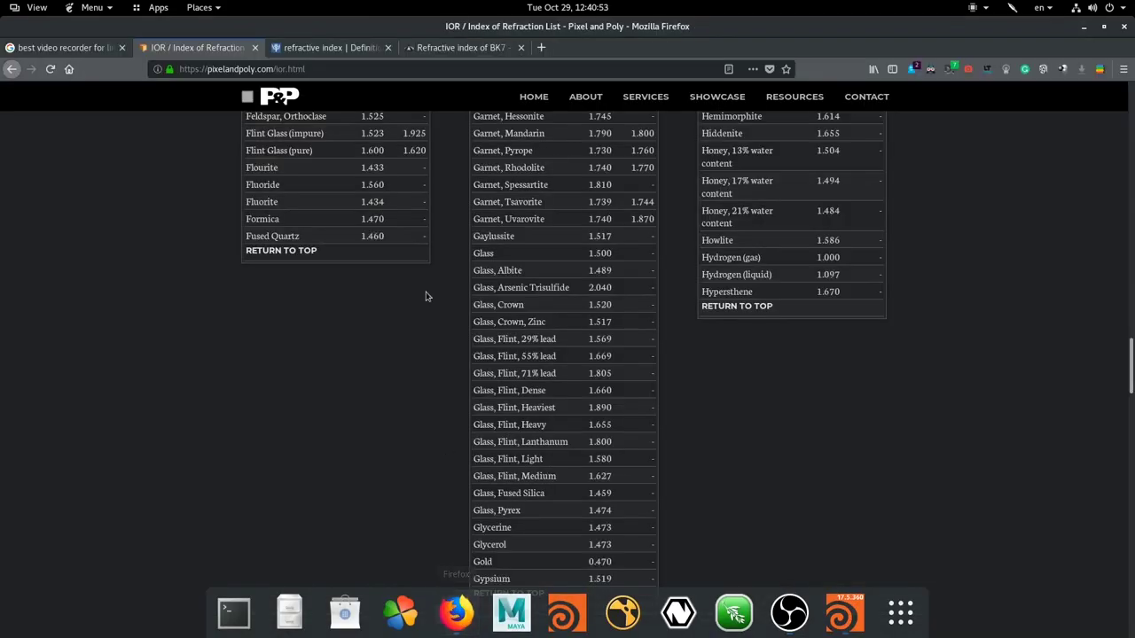
click(539, 50)
text(roughness cg)
key(Return)
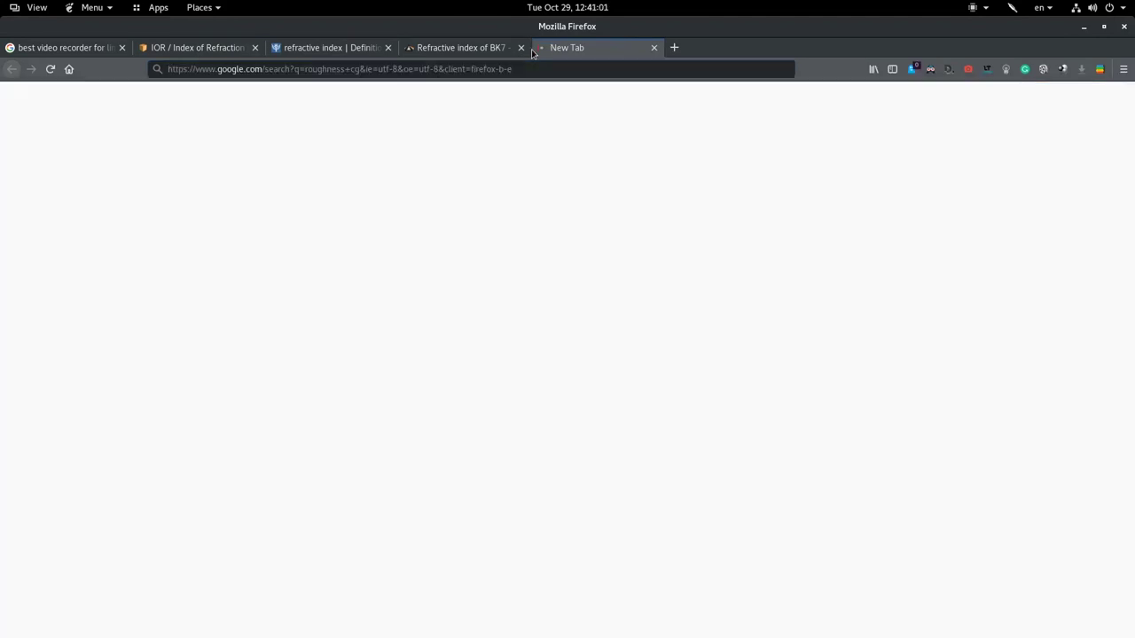
click(151, 141)
scroll(151, 142, down, 5)
Step: Refine the image search to 'roughness pbr'
click(218, 108)
key(BackSpace)
key(BackSpace)
text(pbr)
key(Return)
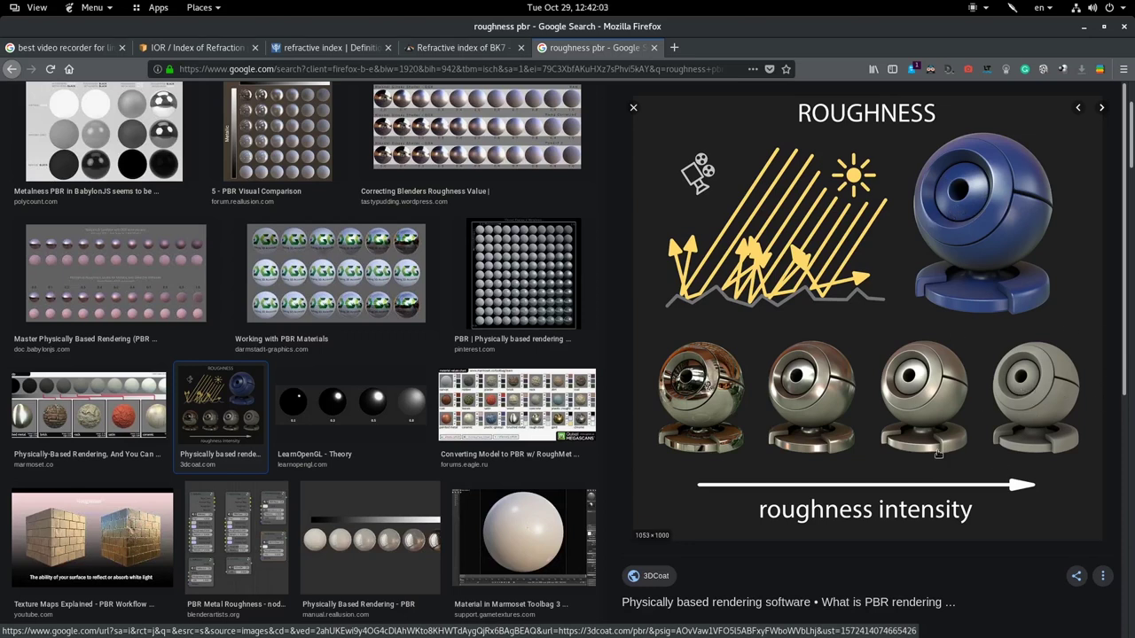
Step: Back in Houdini, lower the shader roughness to 0.117 for a glossier robot
click(841, 621)
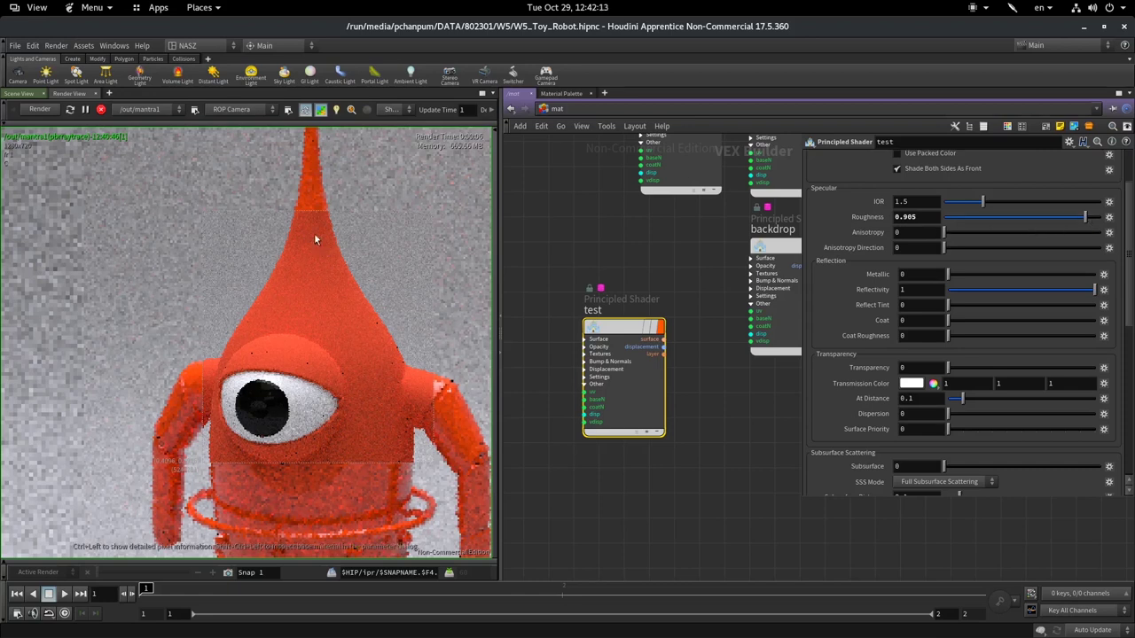
click(960, 217)
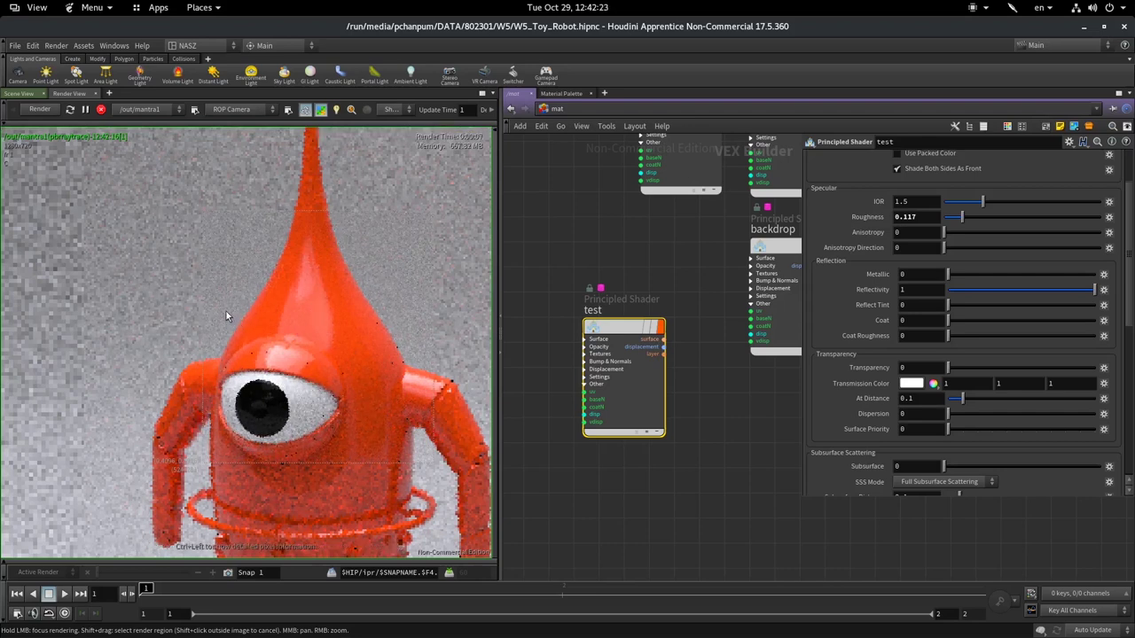
scroll(979, 306, up, 3)
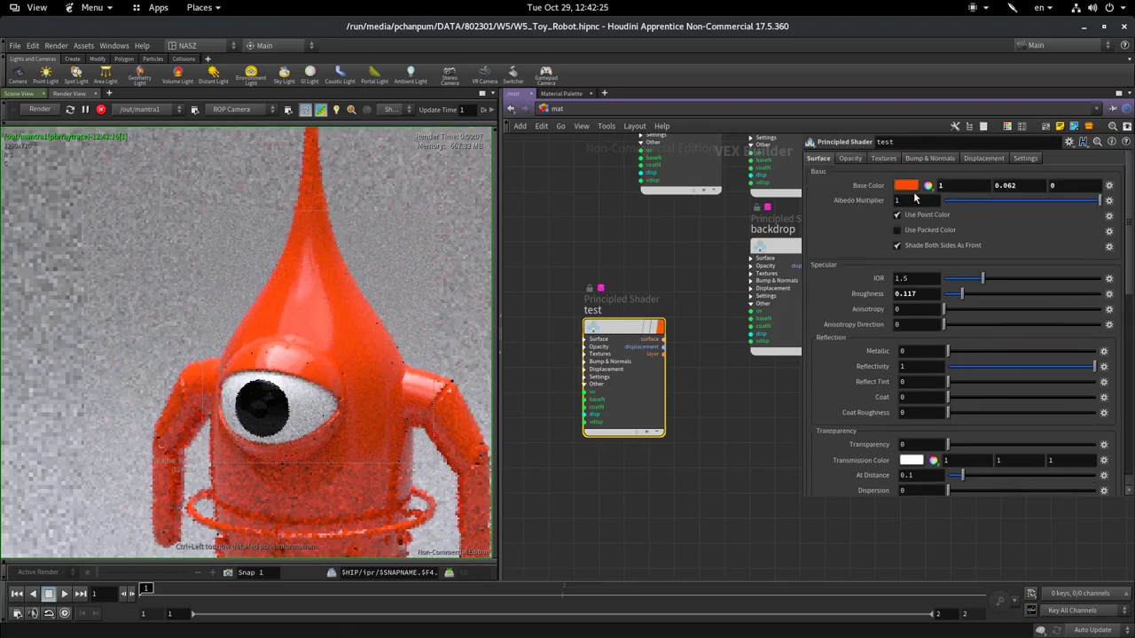
Step: Set the shader's Albedo Multiplier to 0 to render the robot body glossy black
click(913, 189)
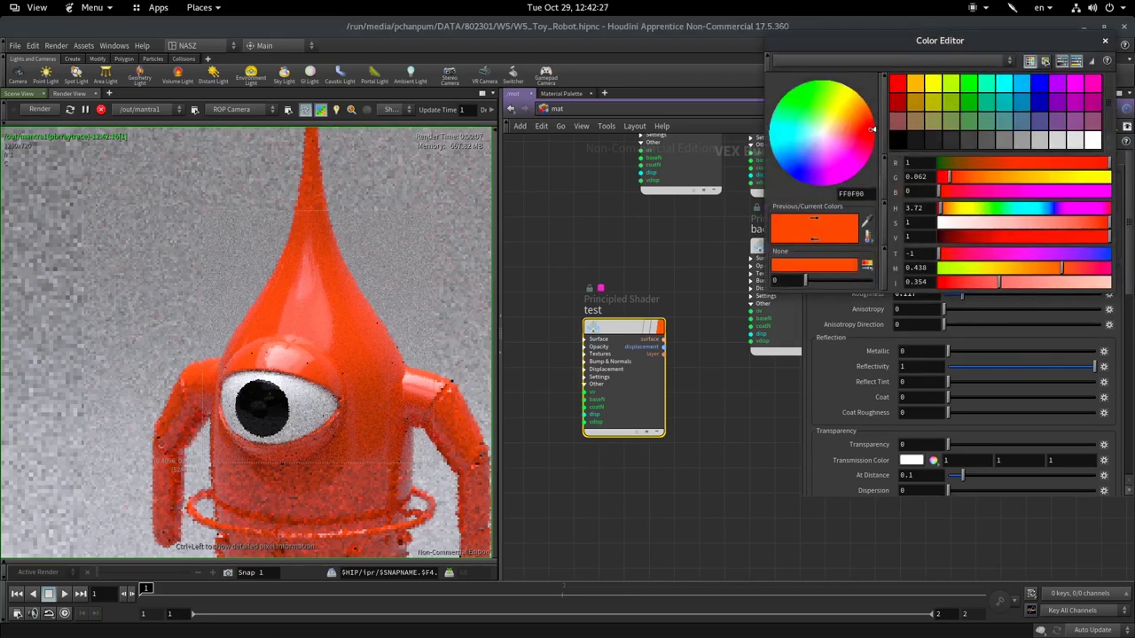
click(1104, 42)
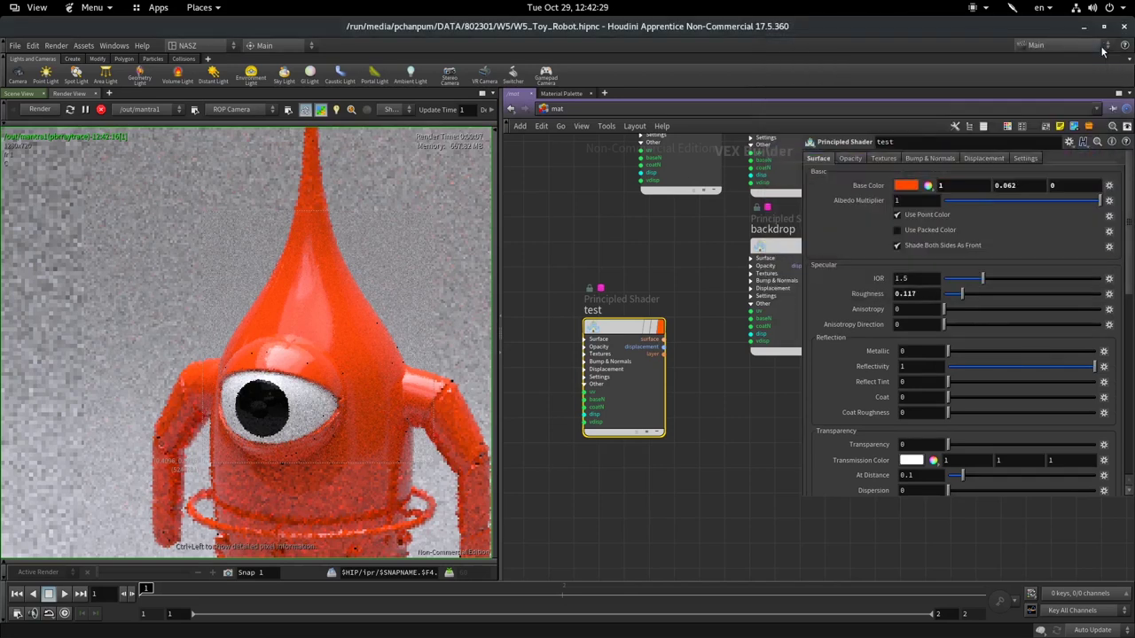
drag(980, 201, 940, 201)
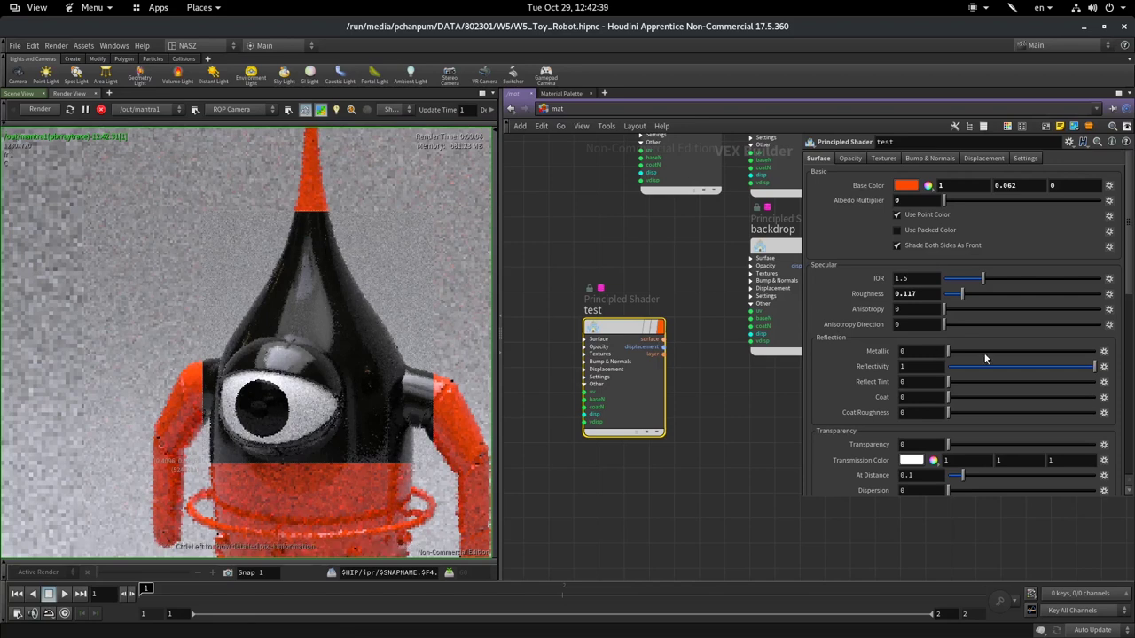
Step: Drop roughness to 0, then raise it to 0.269 for softer reflections on the black robot
drag(958, 294, 922, 294)
drag(951, 294, 996, 299)
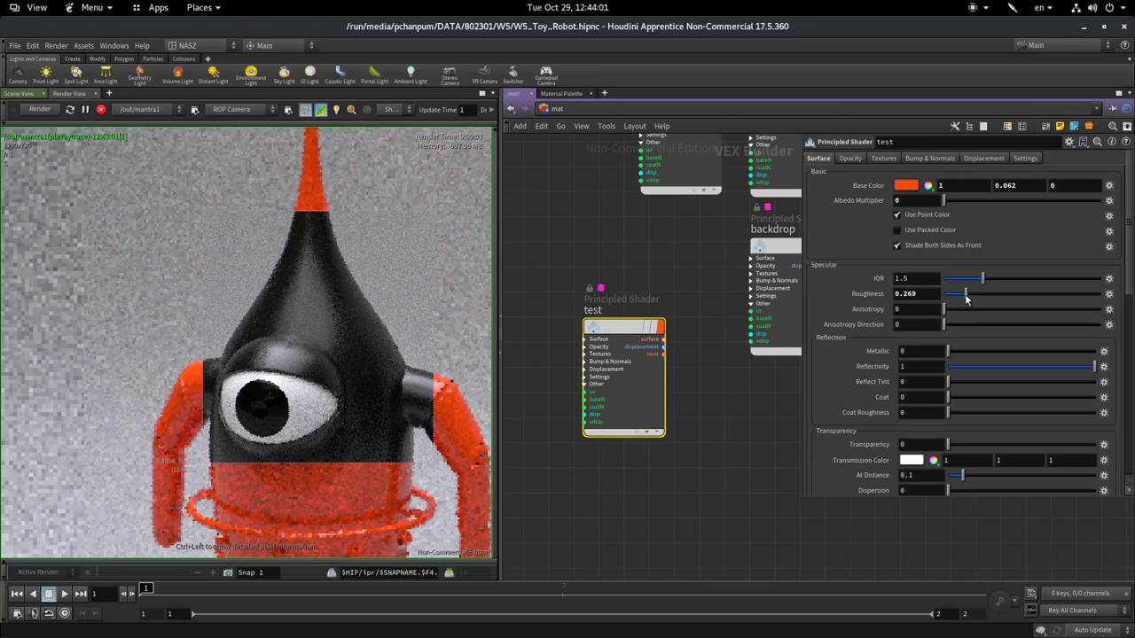
Step: Set roughness to 0.125 and Reflectivity to 0 for a flat black finish
click(965, 293)
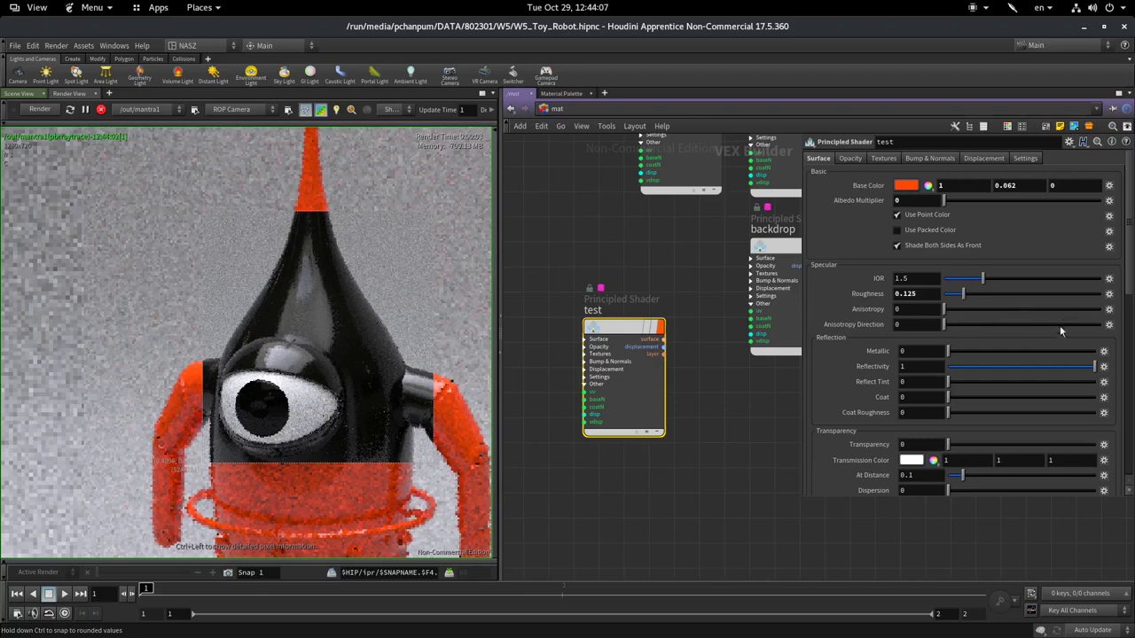
scroll(1039, 346, down, 1)
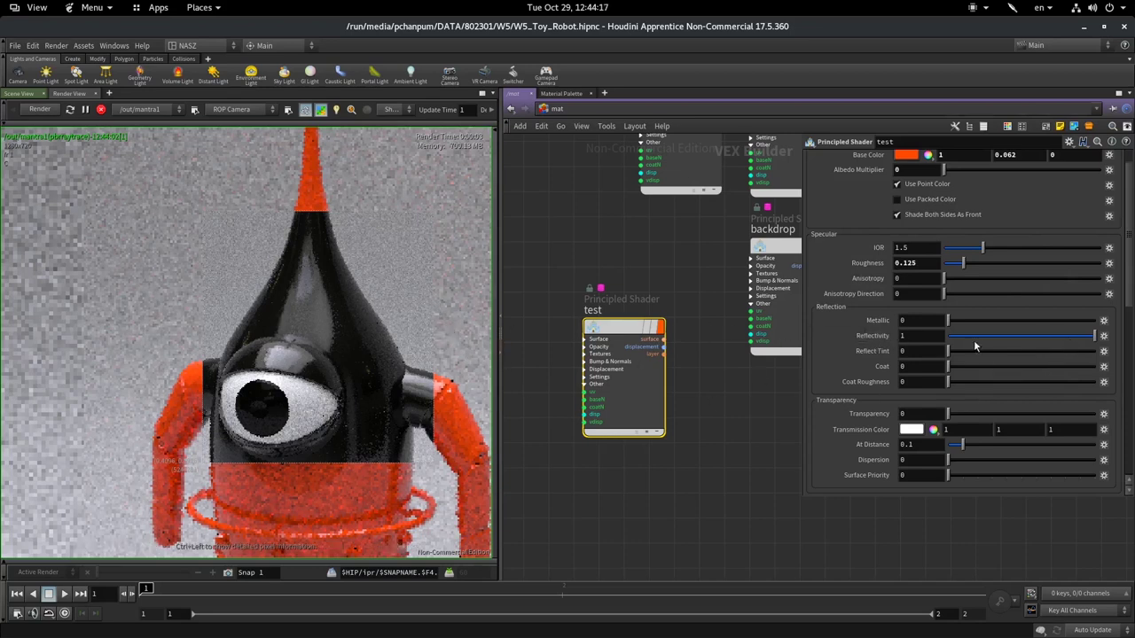
drag(974, 337, 945, 337)
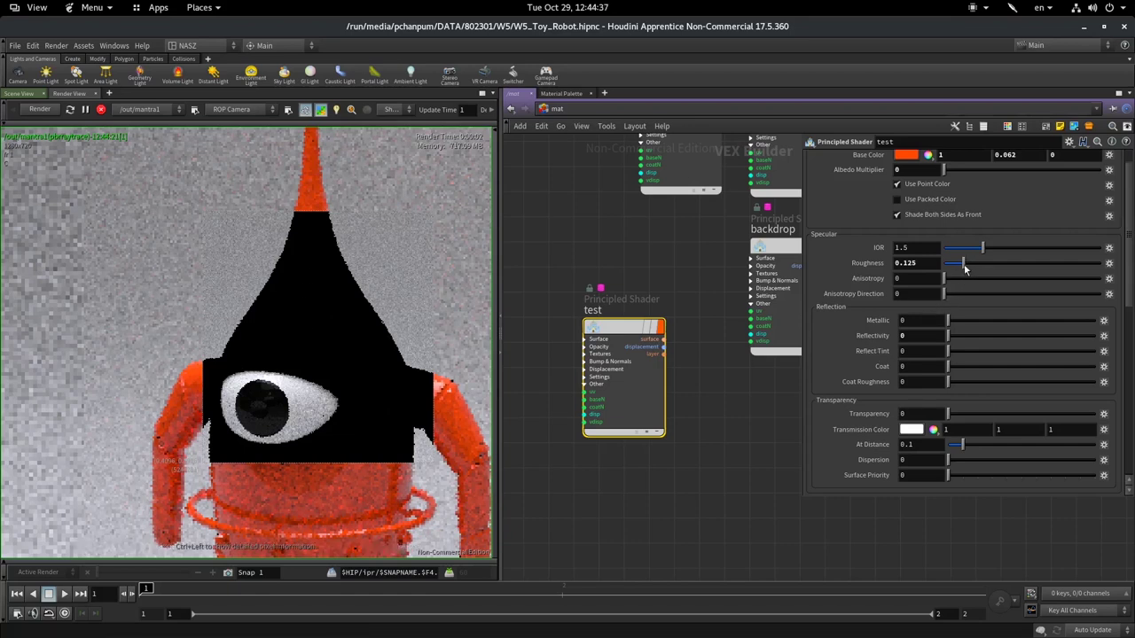
Step: Restore Reflectivity, set Metallic to 1, then settle Reflectivity at about 0.536
click(999, 336)
drag(1107, 335, 1107, 335)
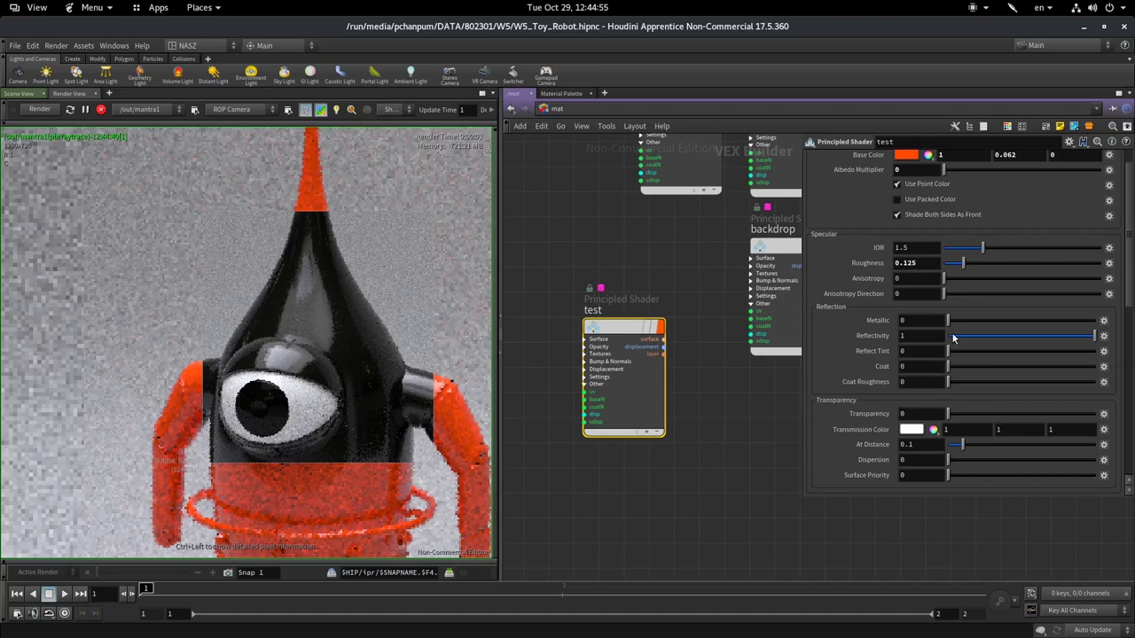
drag(950, 321, 1074, 344)
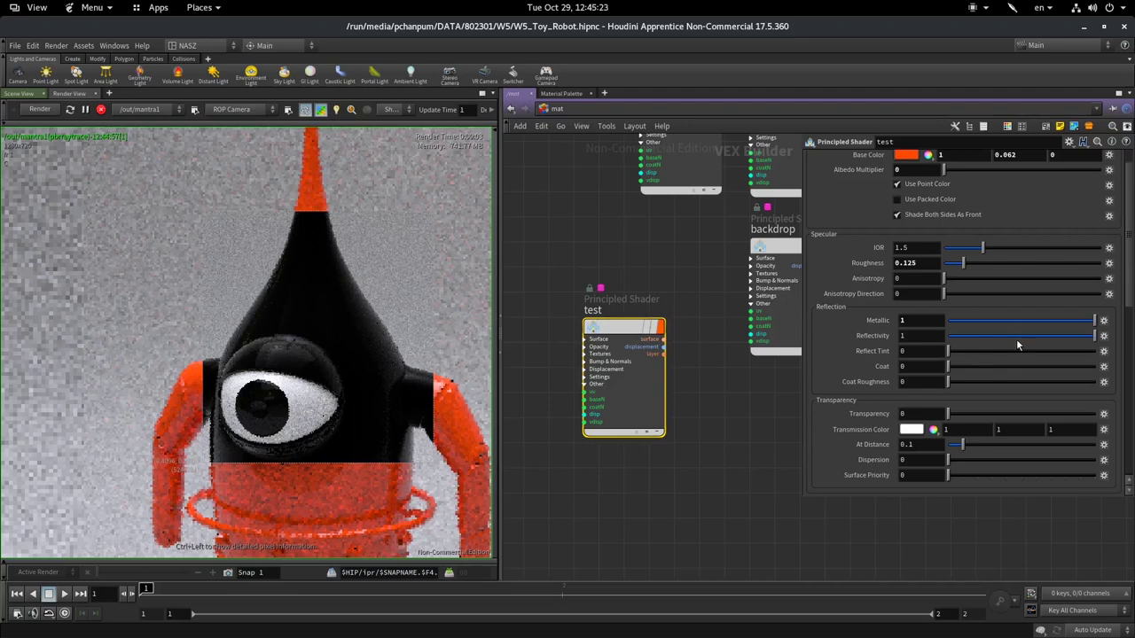
drag(1018, 342, 849, 332)
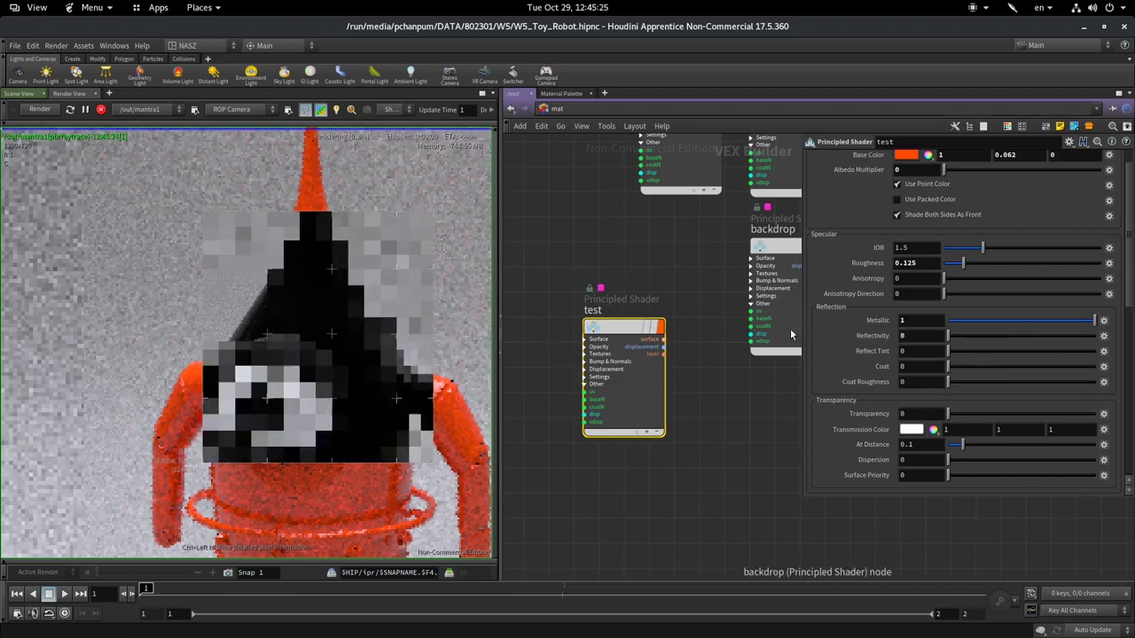
drag(1001, 346, 1004, 342)
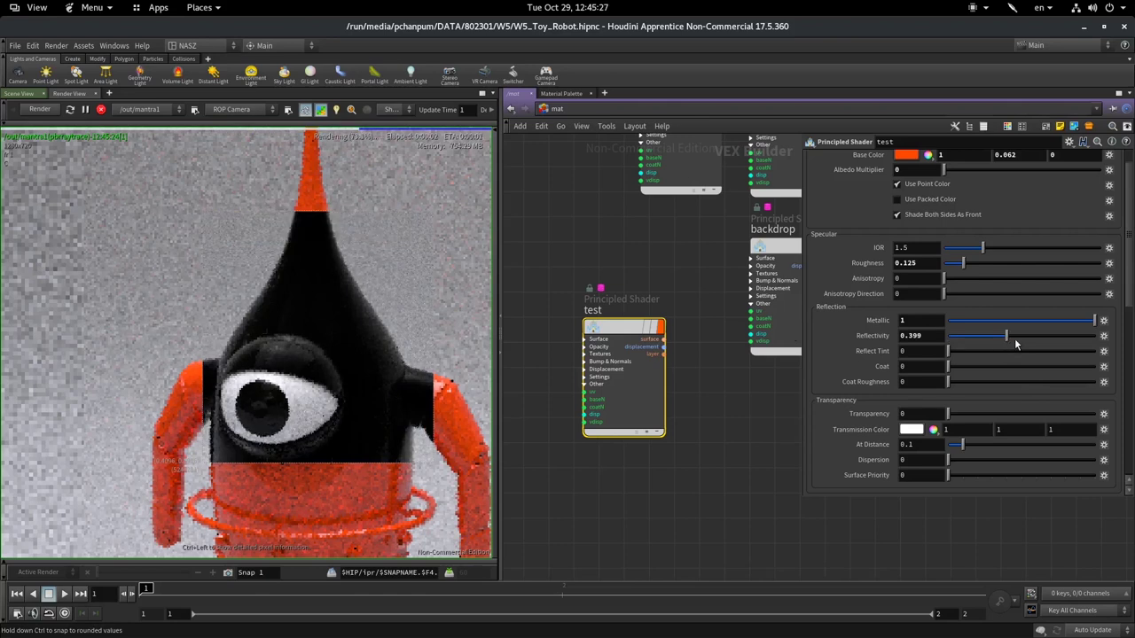
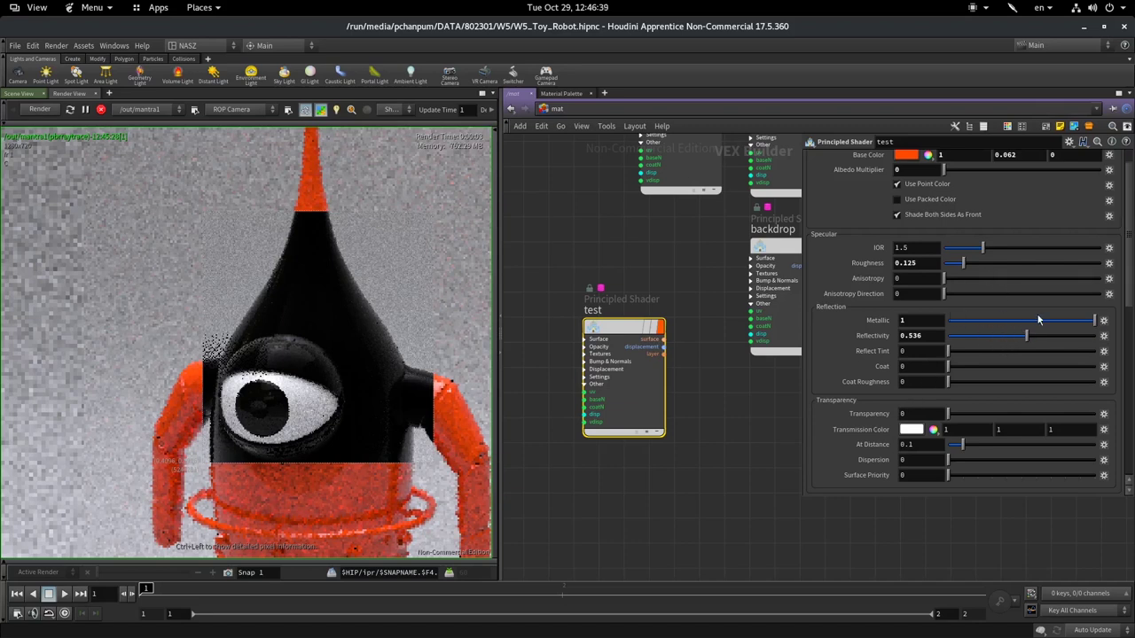
Step: Set the test shader's Metallic to 0, Roughness to 0.496, Coat to 1 and Transparency to 1
drag(982, 326, 758, 352)
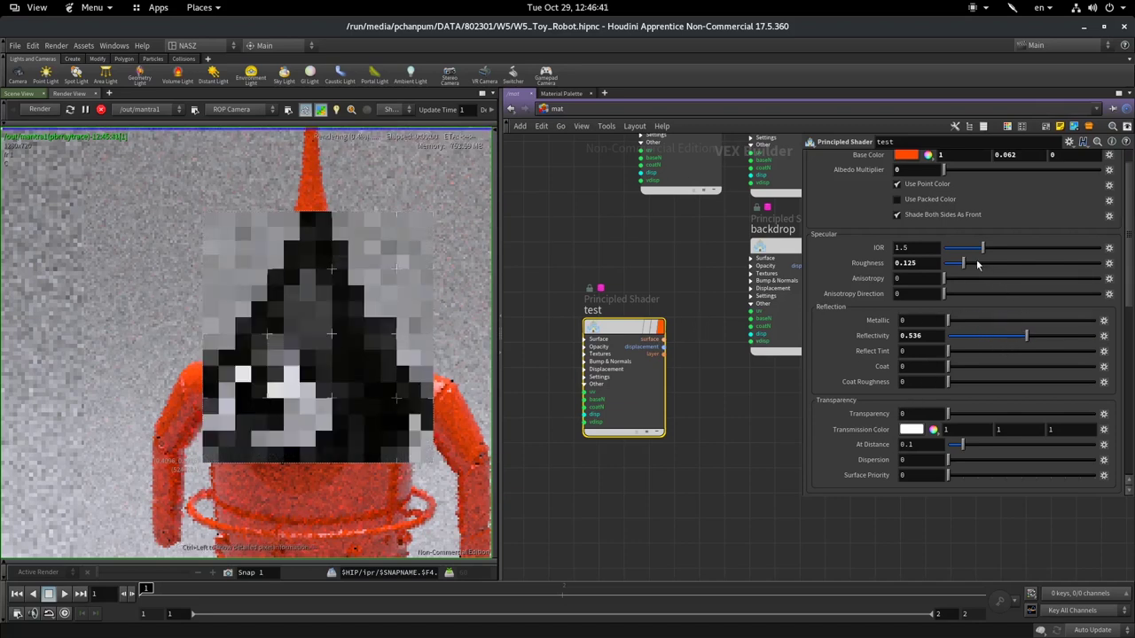
mouse_move(1031, 268)
mouse_down()
mouse_move(1057, 263)
mouse_move(1019, 265)
mouse_up()
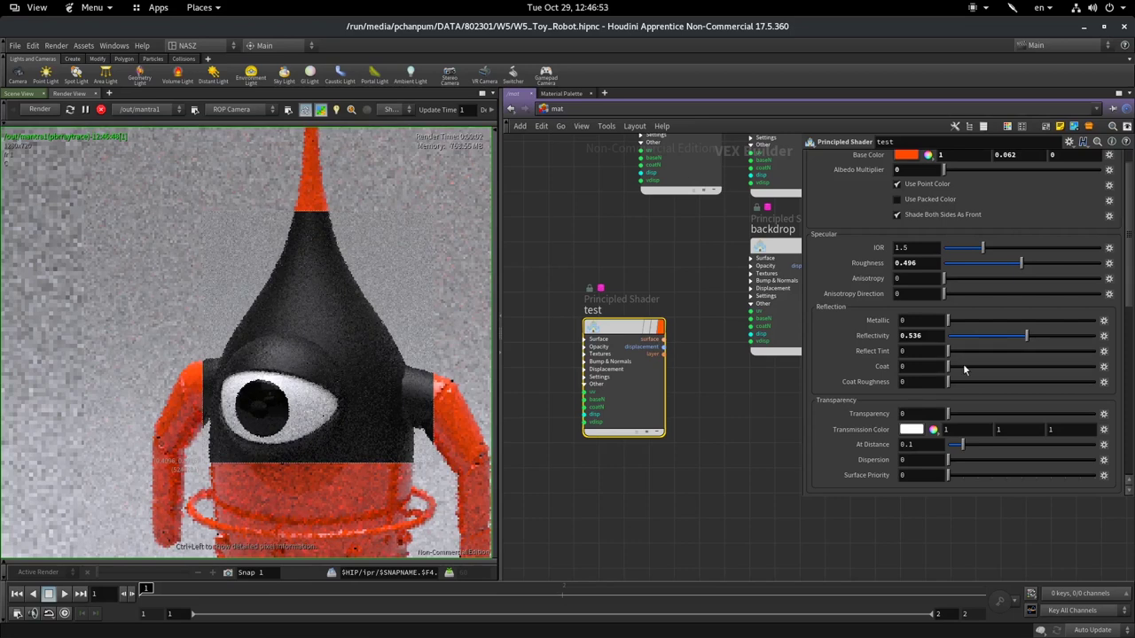
drag(963, 367, 1100, 366)
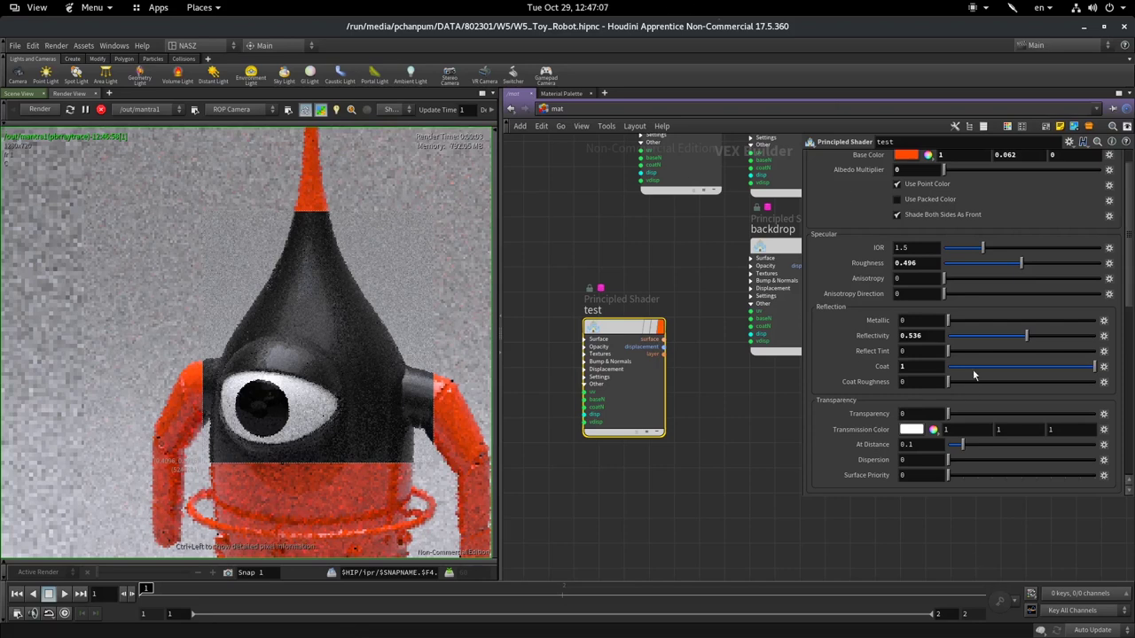
scroll(983, 339, down, 1)
scroll(983, 344, down, 2)
scroll(984, 344, down, 1)
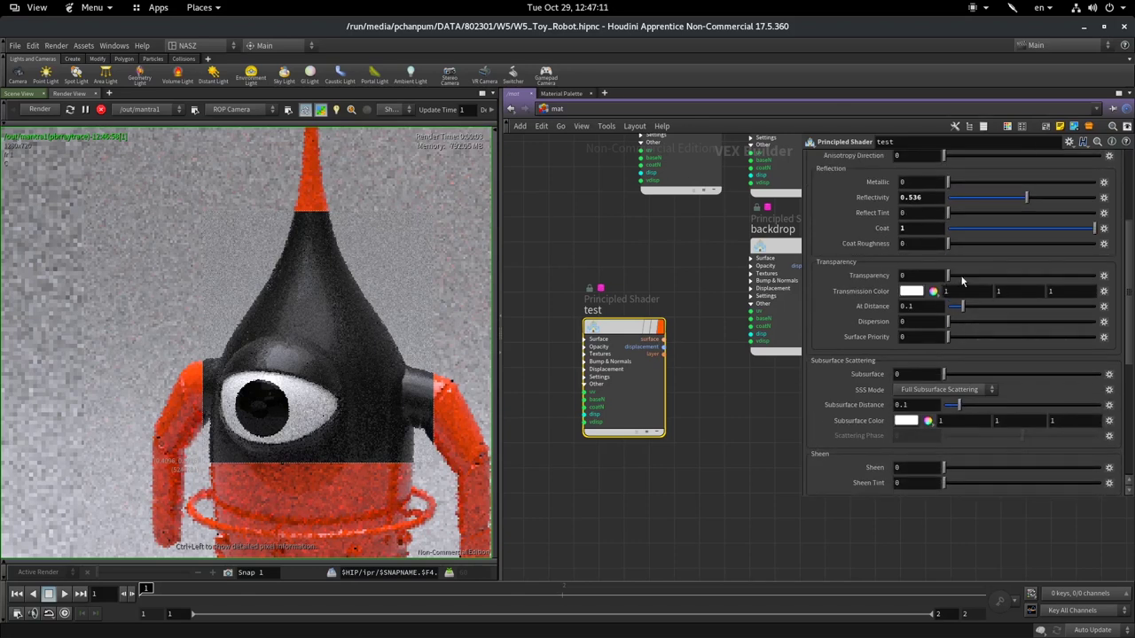
drag(957, 276, 1090, 282)
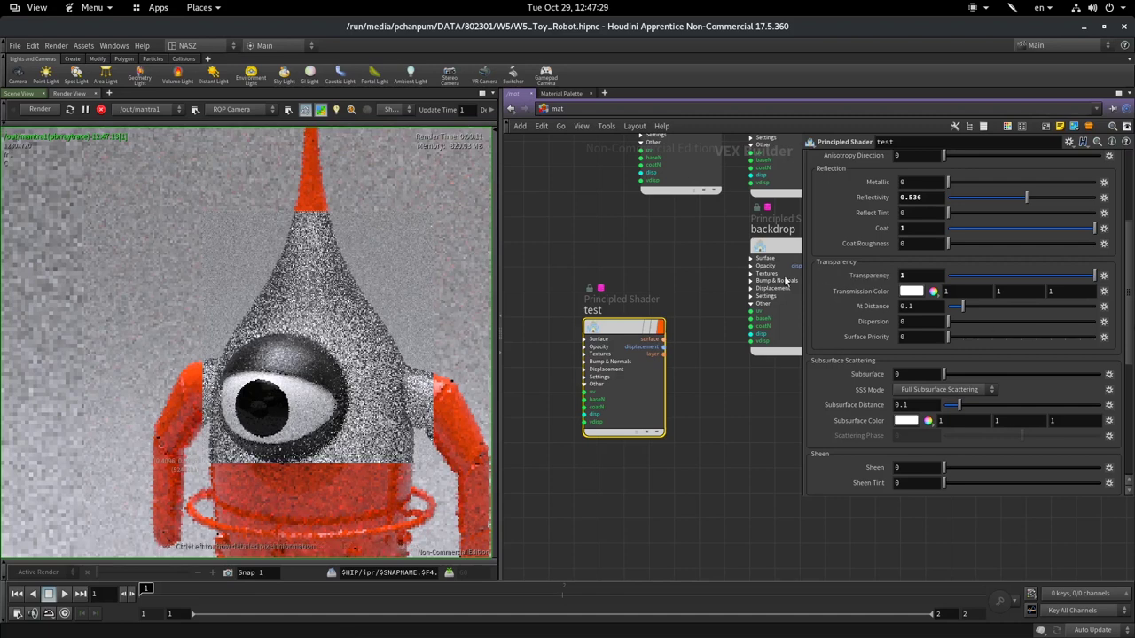
mouse_move(456, 634)
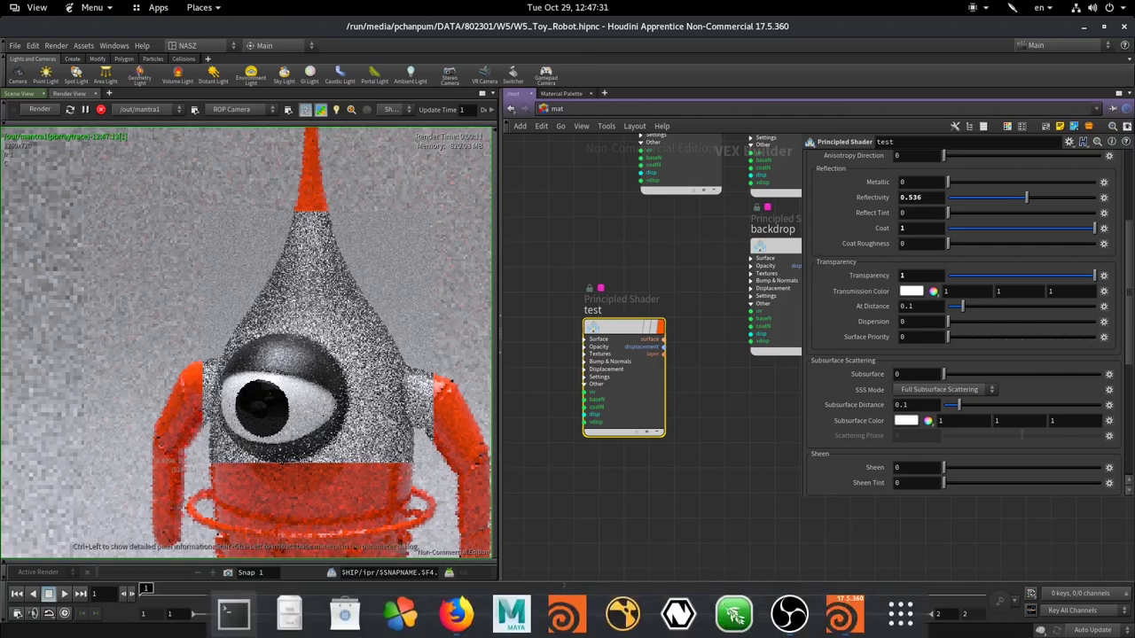
click(469, 621)
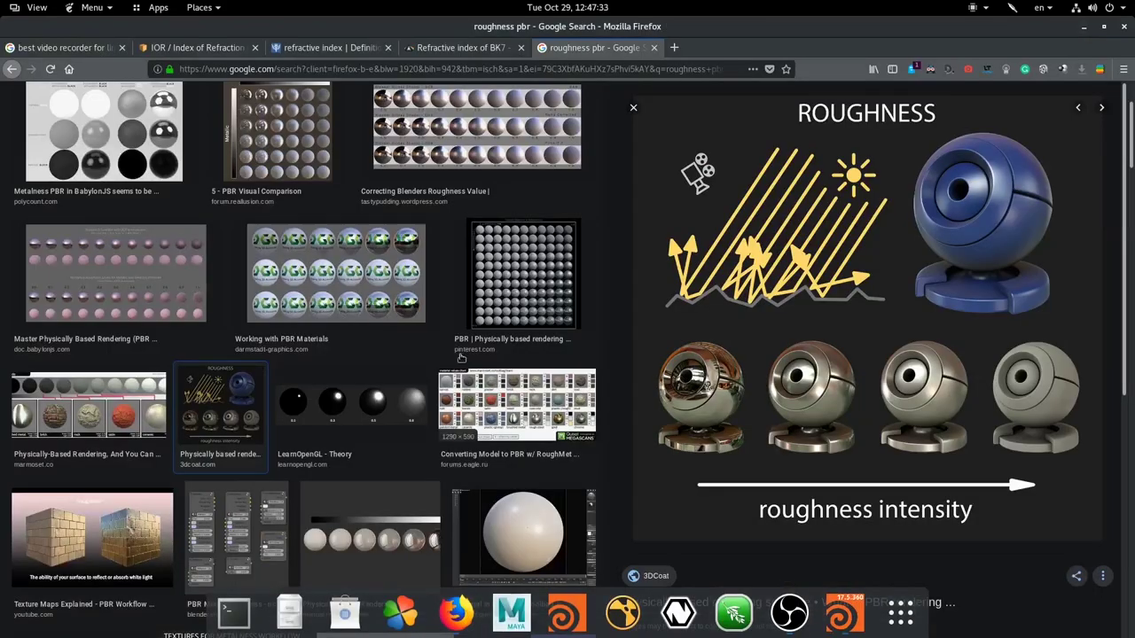
click(457, 47)
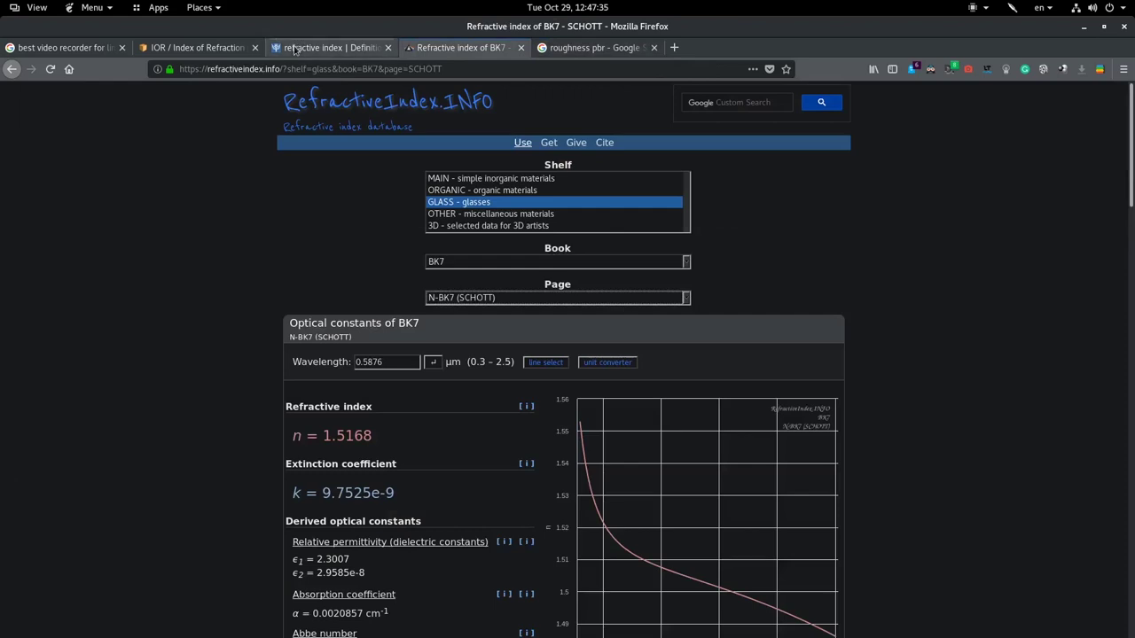
click(361, 47)
click(196, 49)
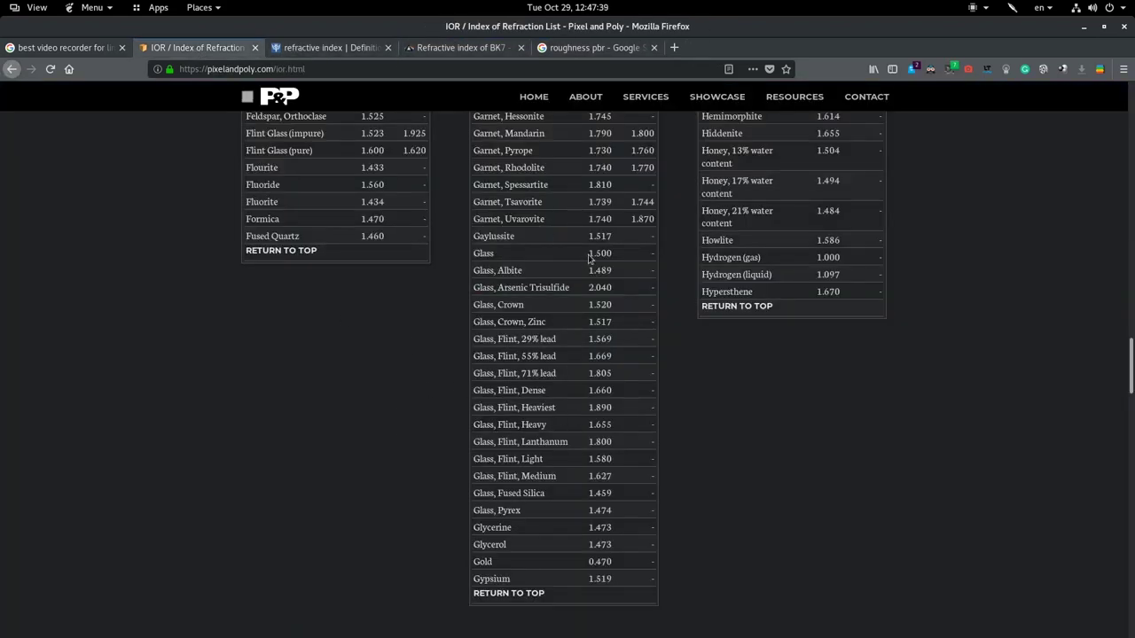
mouse_move(454, 635)
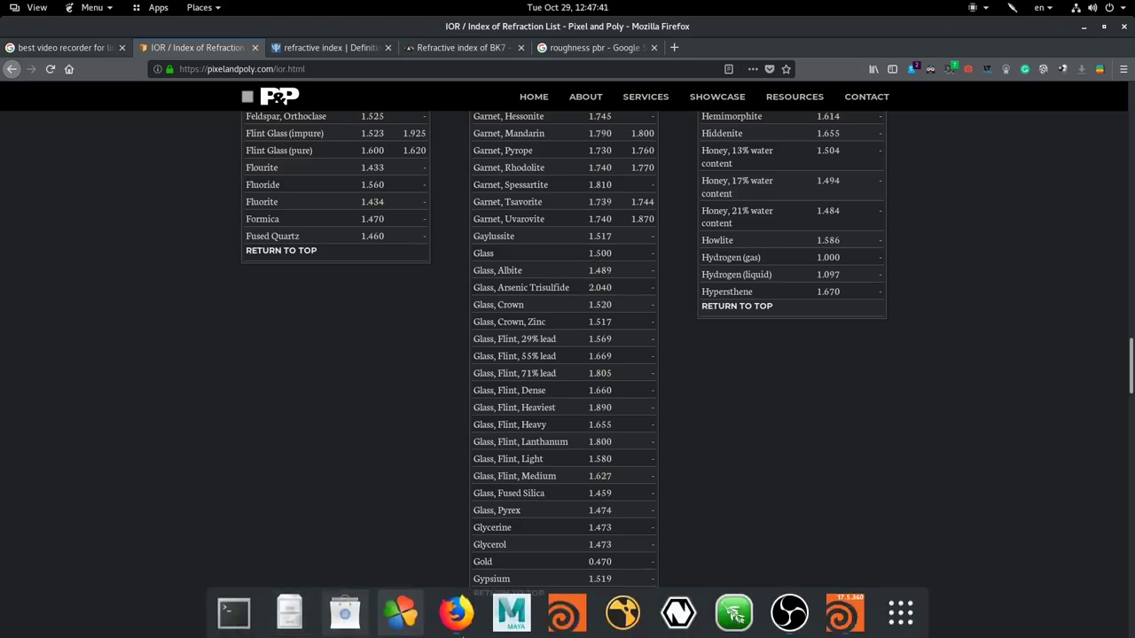
click(843, 629)
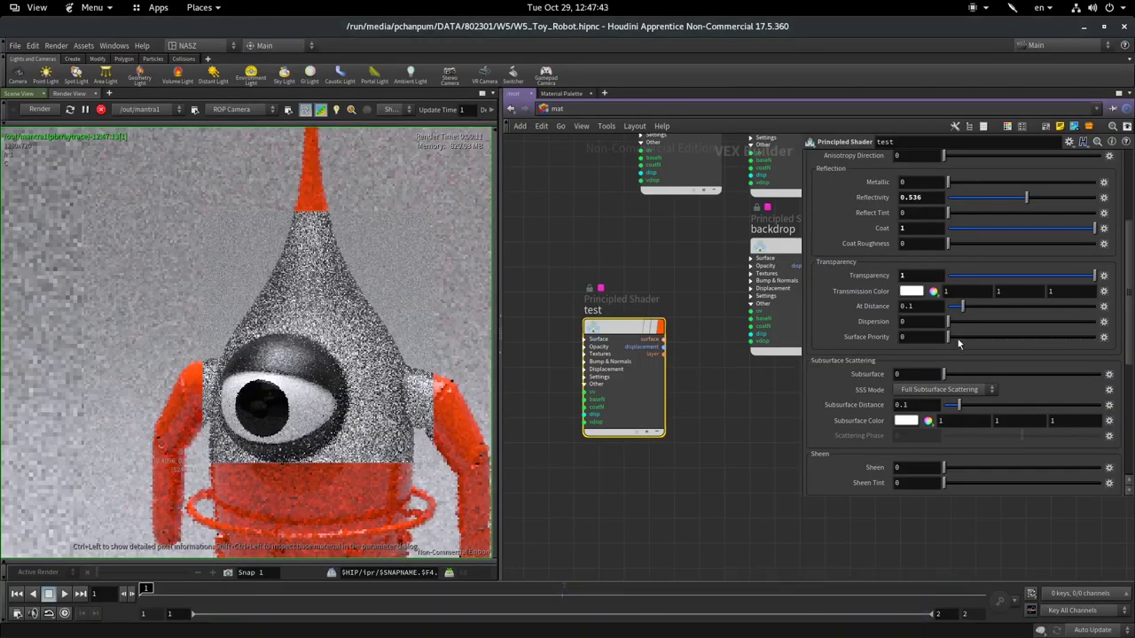
Step: Set the test shader's Transmission Color to red (1, 0, 0) and slightly lengthen At Distance
scroll(959, 335, down, 1)
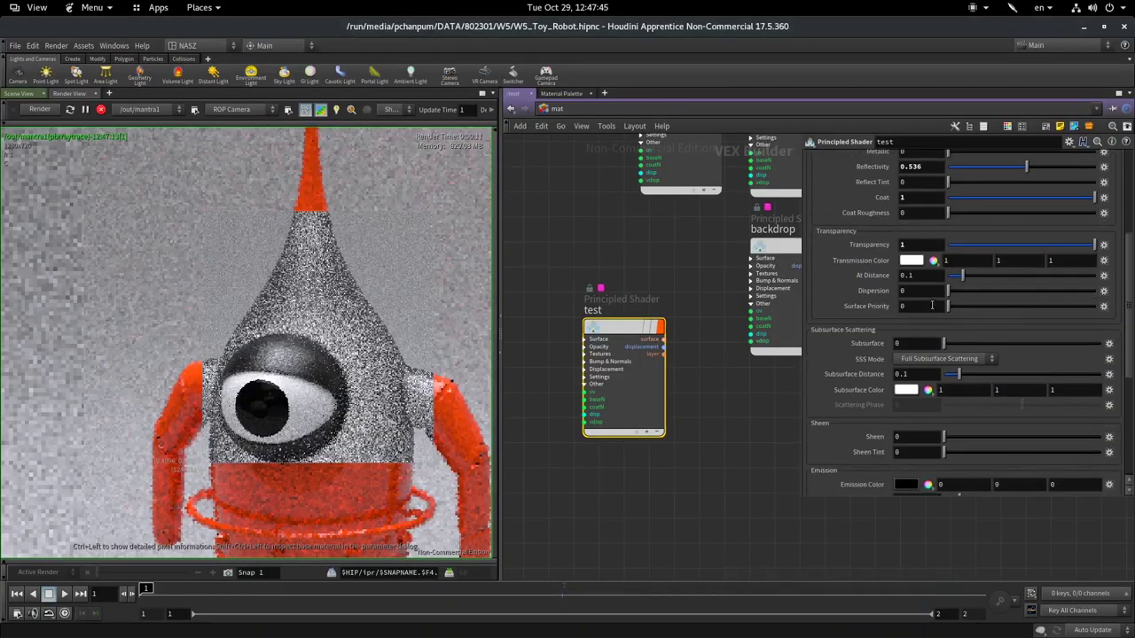
click(912, 261)
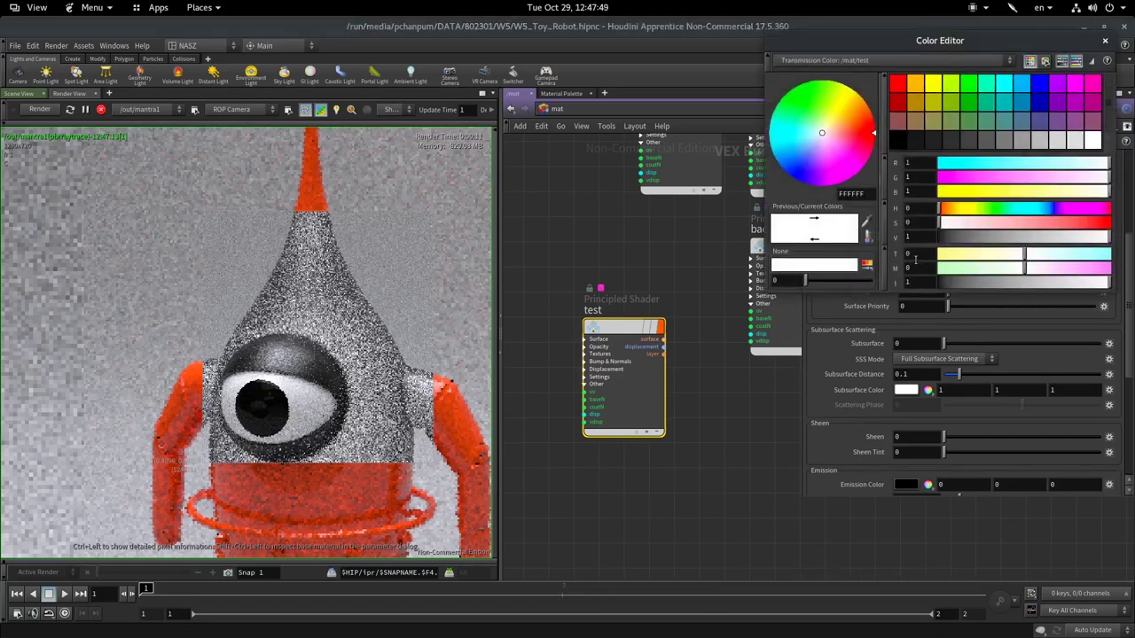
click(897, 82)
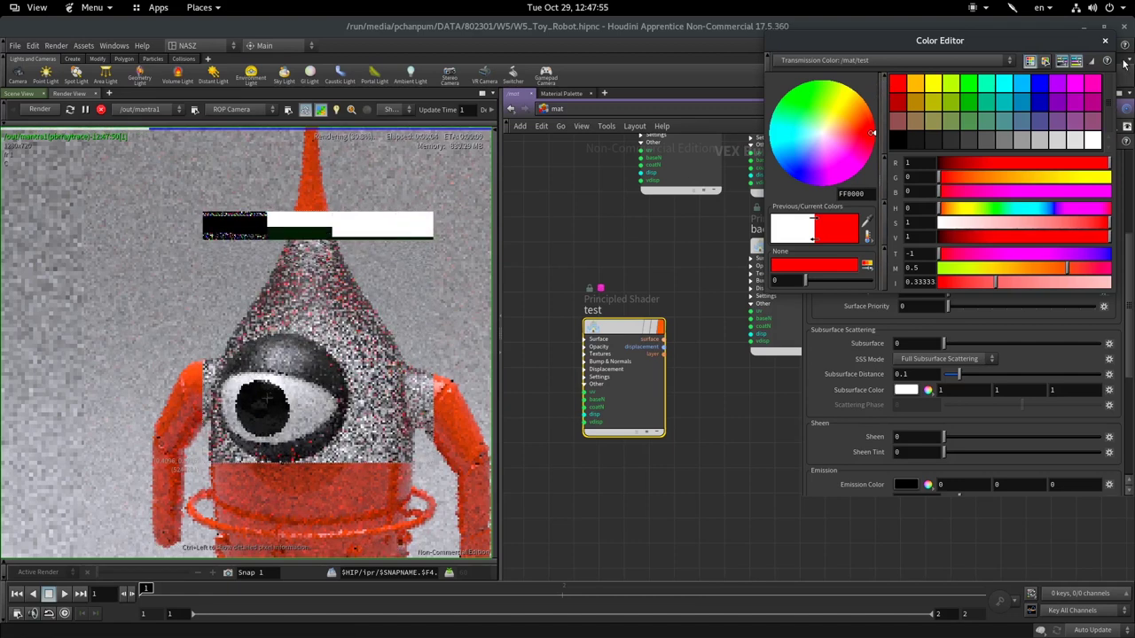
click(1105, 42)
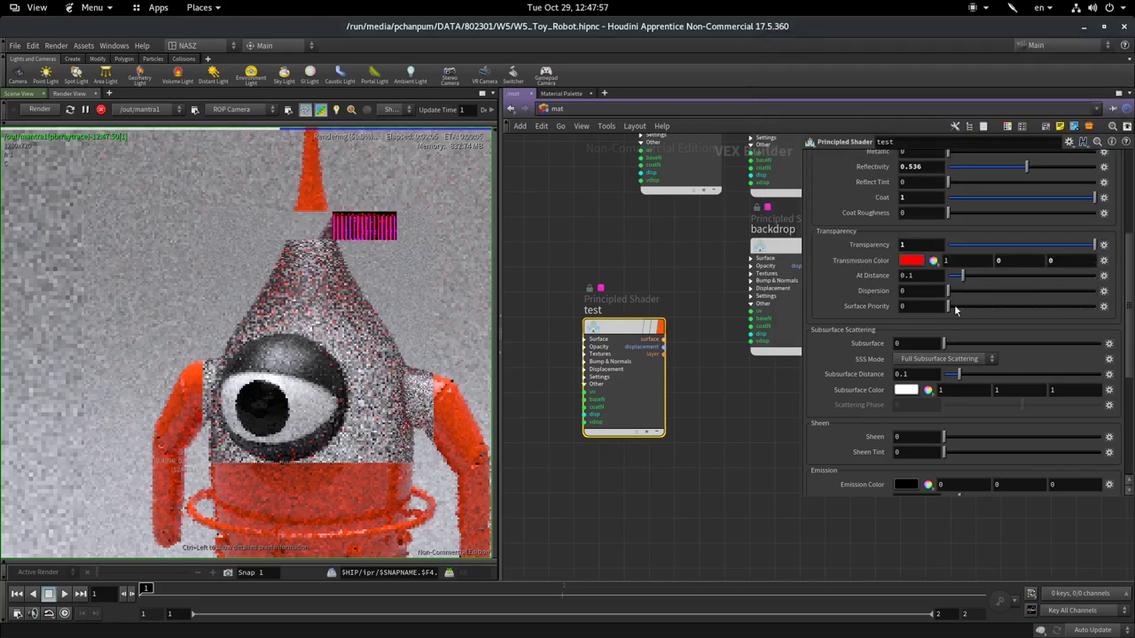
drag(959, 277, 963, 277)
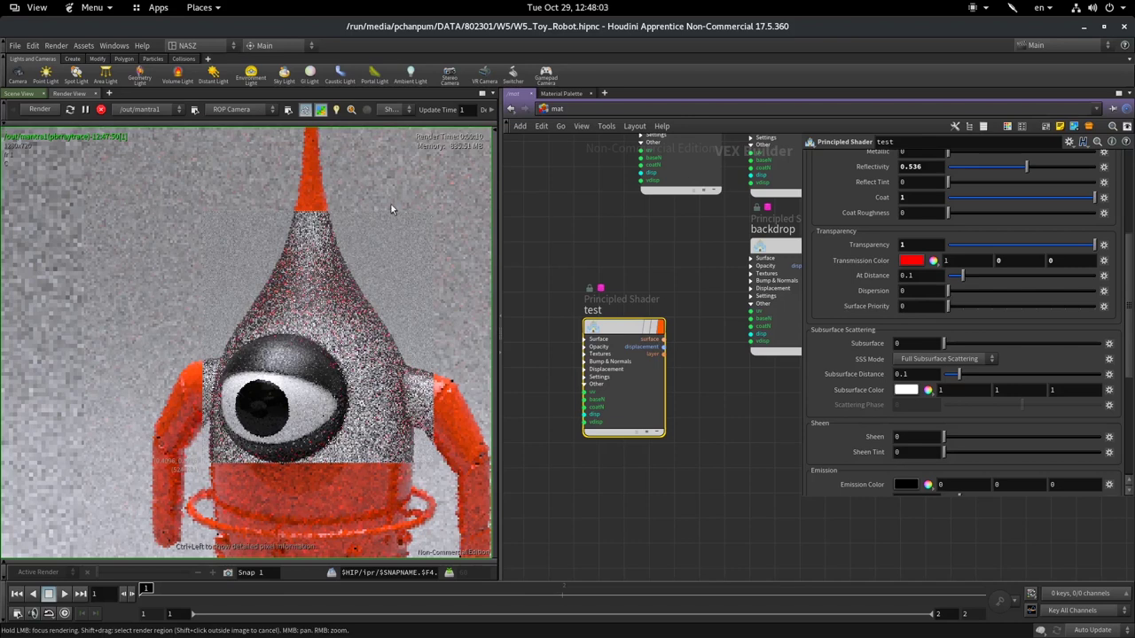
Step: Limit the IPR render region to the robot's head
shift+drag(417, 184, 294, 323)
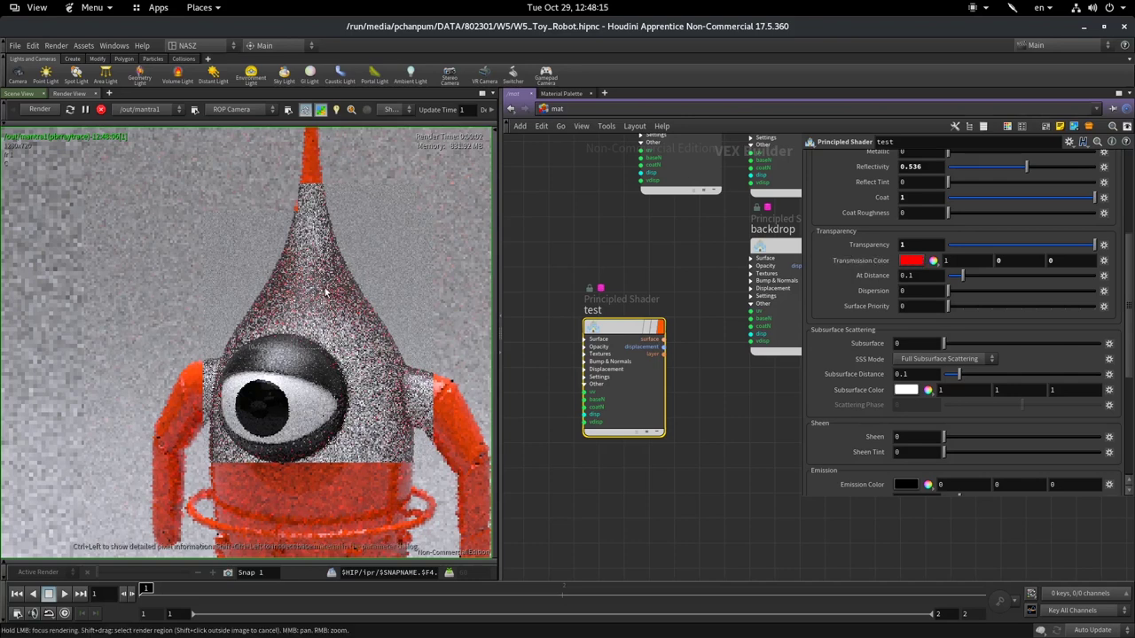
scroll(328, 295, down, 2)
scroll(328, 295, down, 2)
Step: In /out, set mantra1's Pixel Samples to 3 × 3, then head back toward the other networks
click(559, 110)
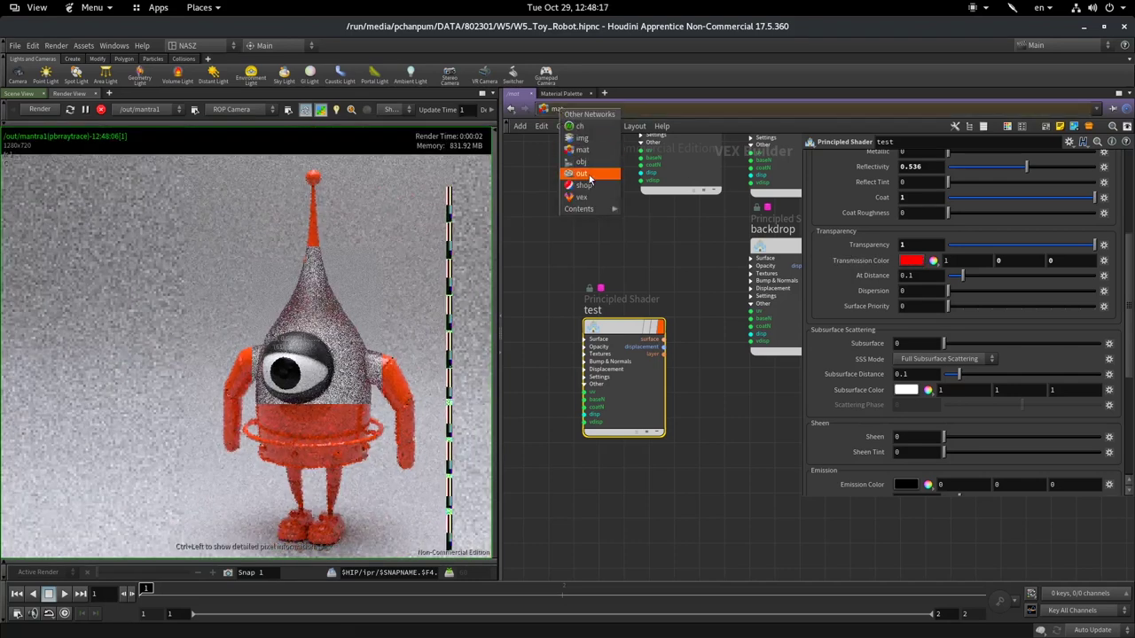
click(585, 174)
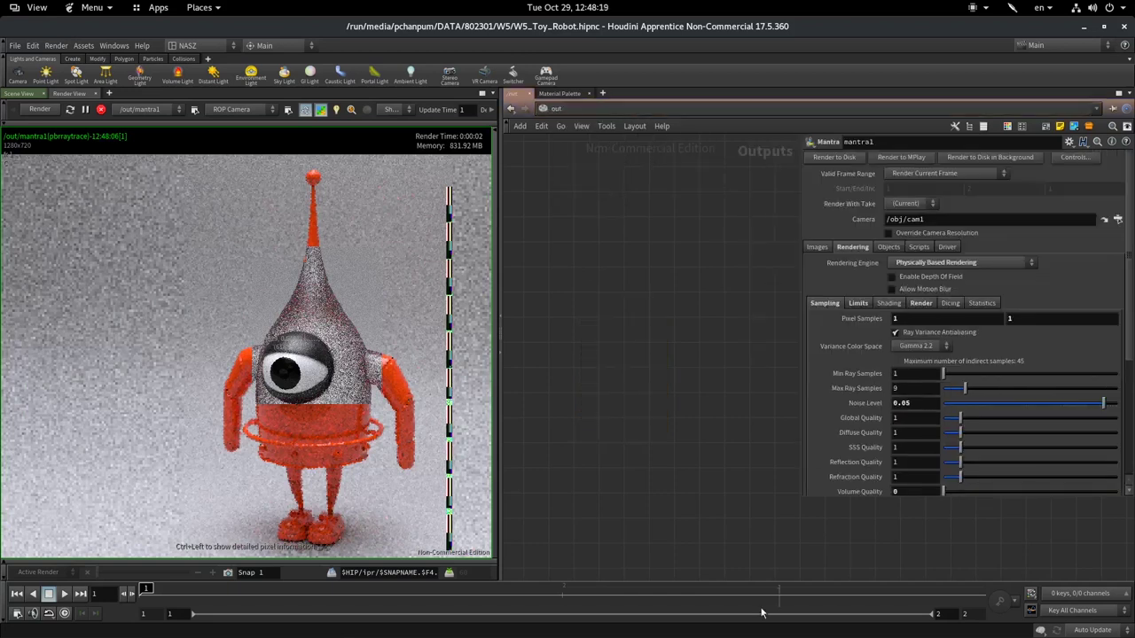
click(930, 320)
text(3)
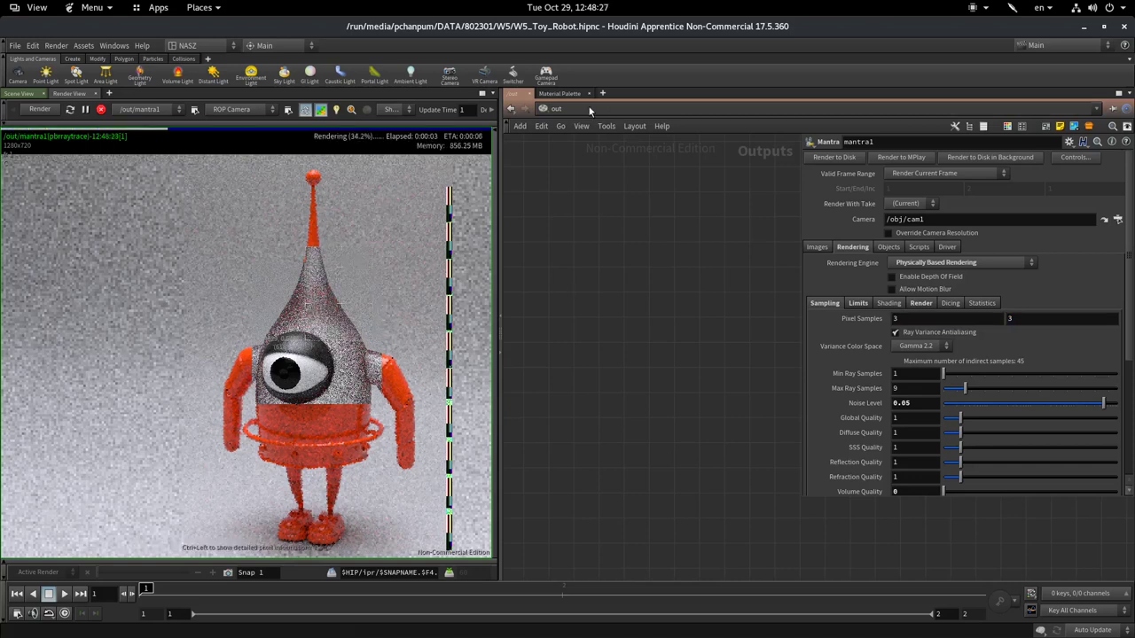
drag(590, 110, 608, 133)
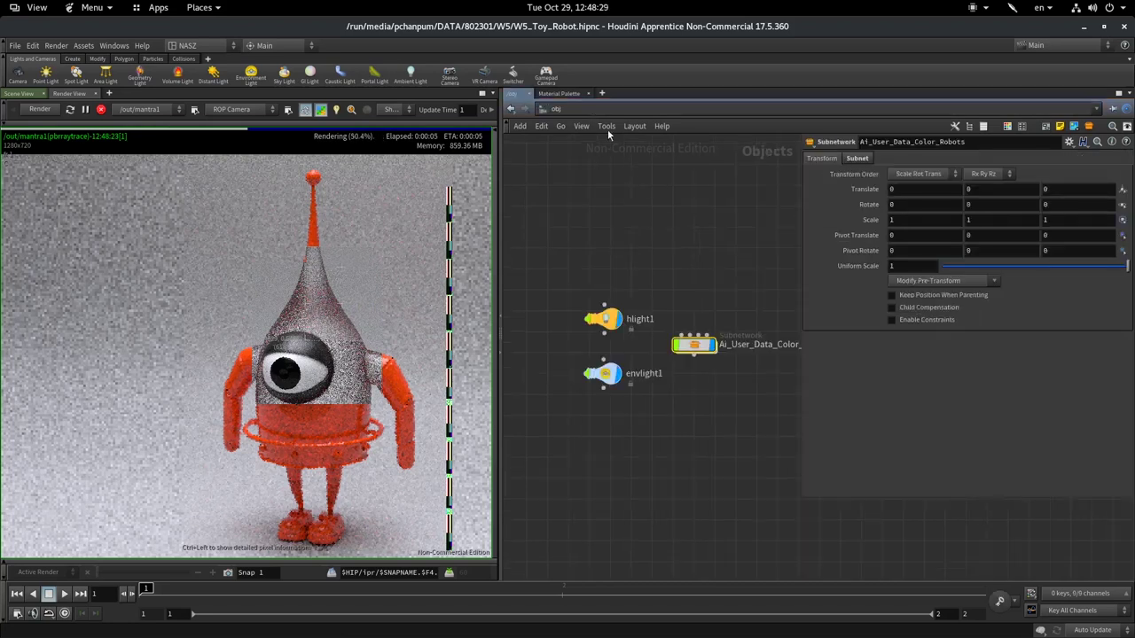
click(635, 110)
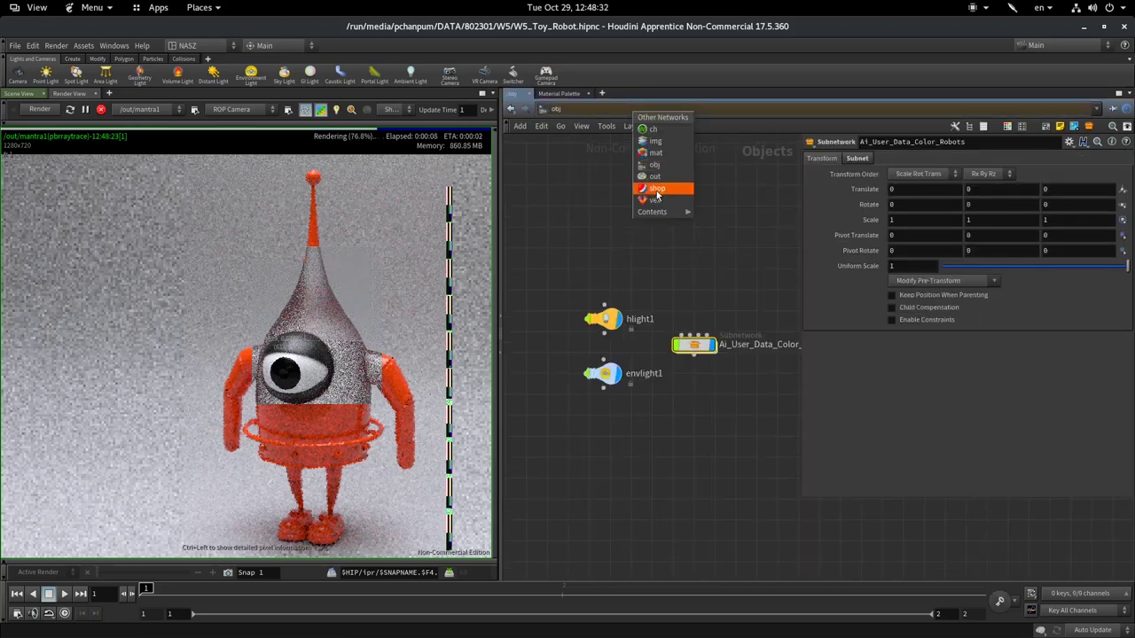
Step: Back in the materials network, change the test shader's Transmission Color to black (0, 0, 0)
click(655, 152)
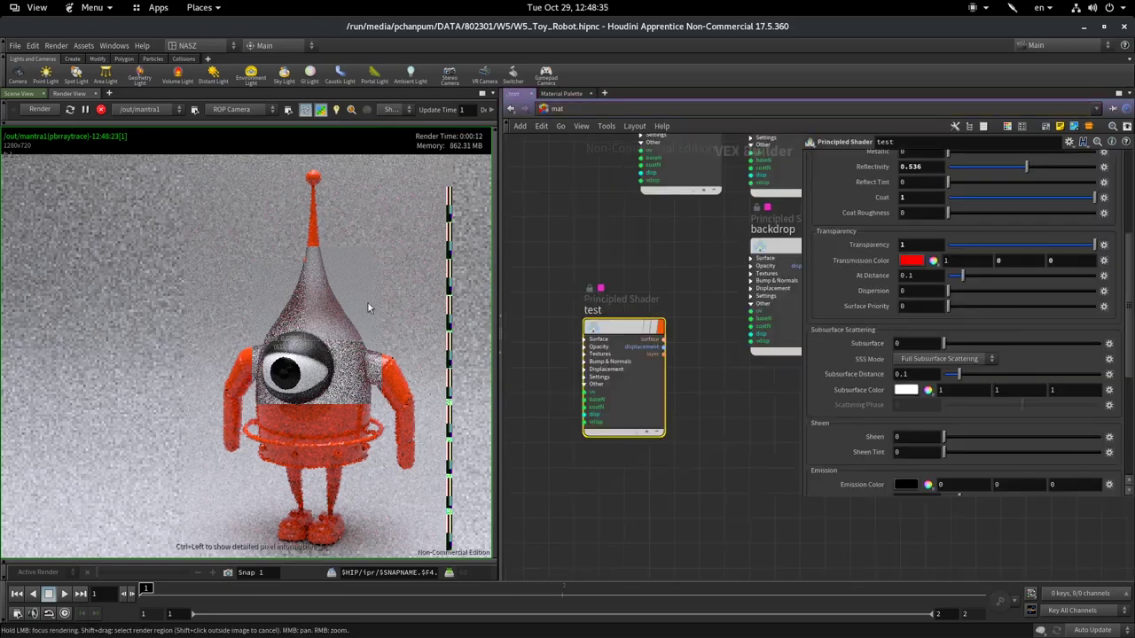
scroll(328, 329, up, 3)
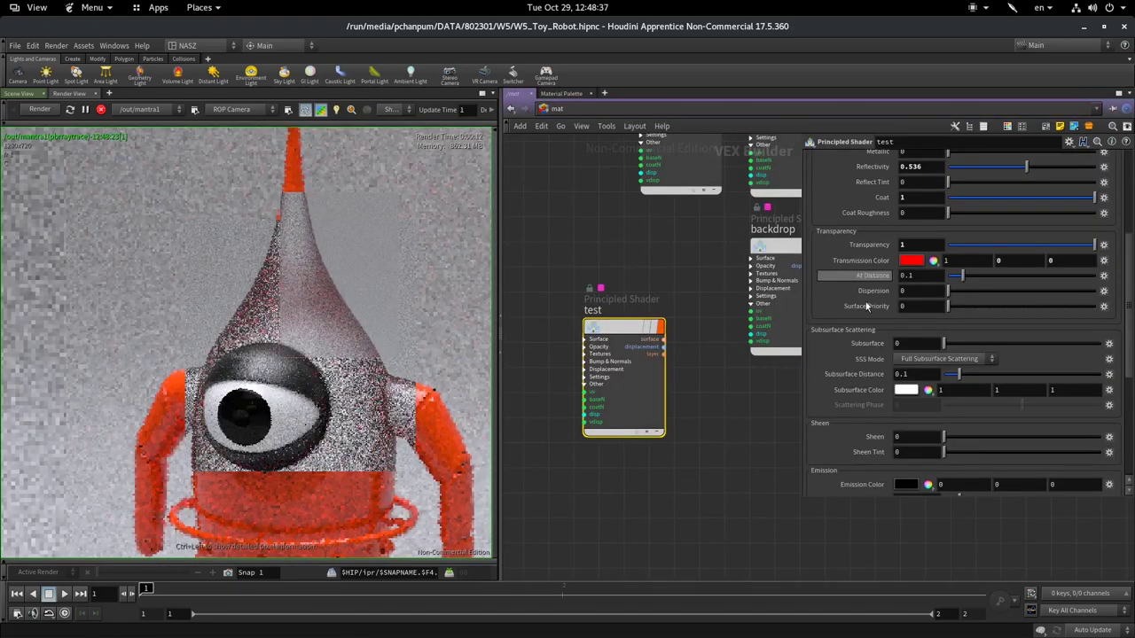
click(917, 265)
click(897, 140)
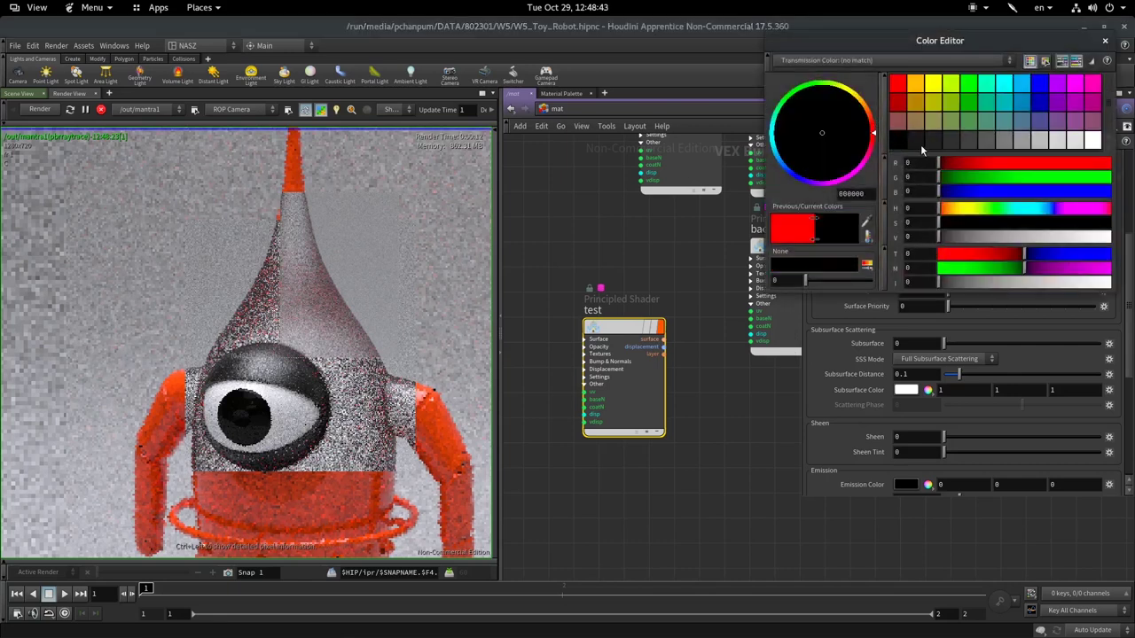
click(1105, 42)
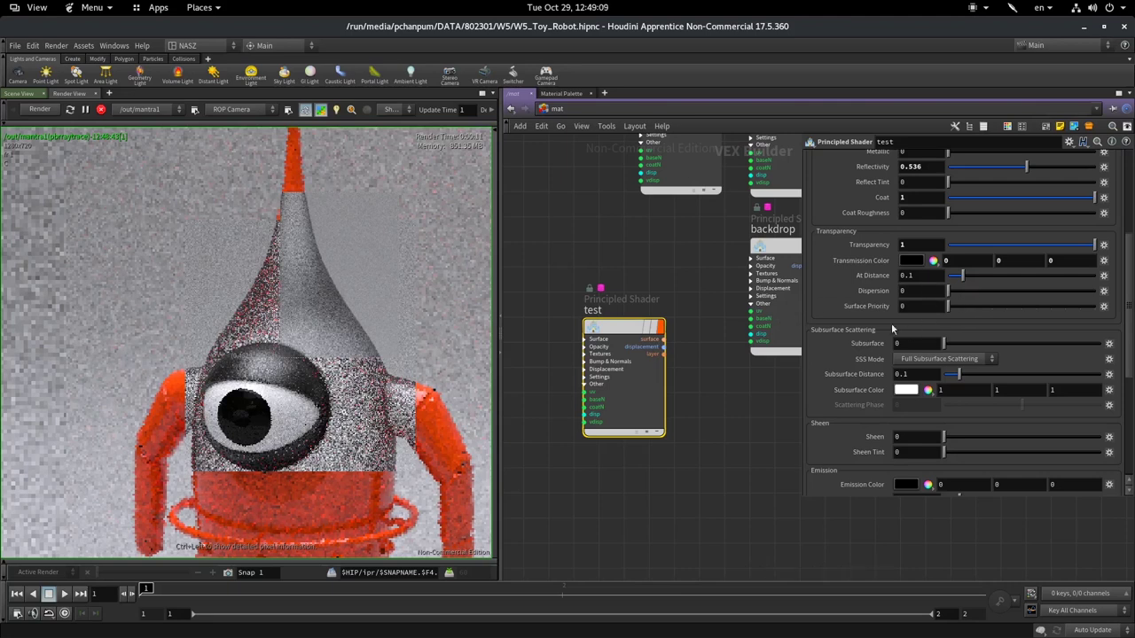
Step: In Firefox, search Google for 'dispersion' and show its image results
click(457, 618)
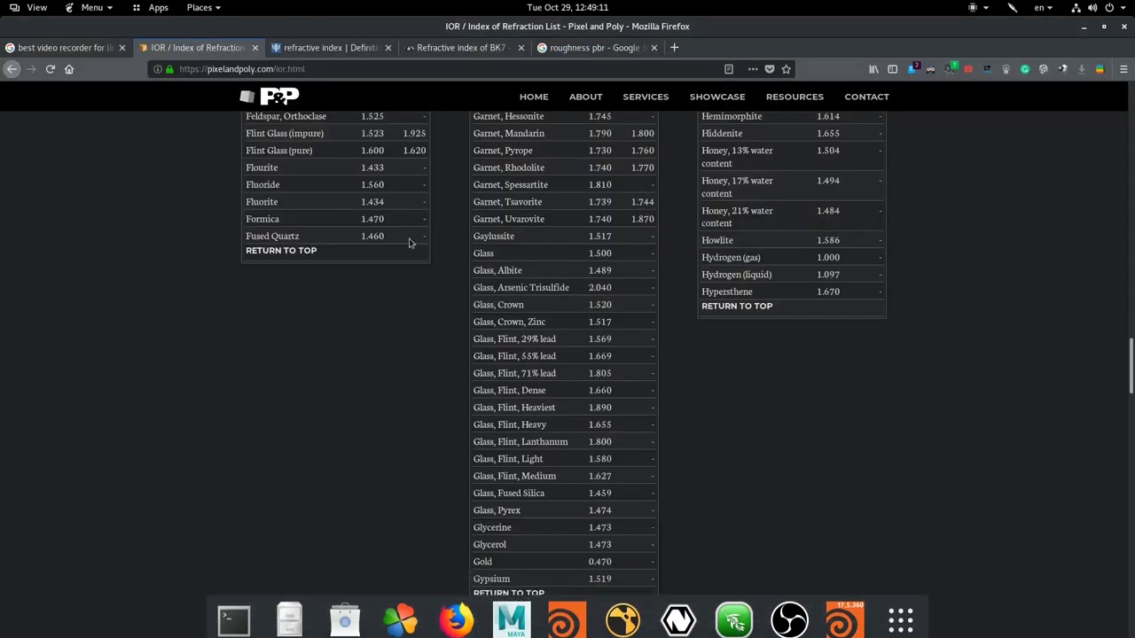
click(350, 50)
click(362, 70)
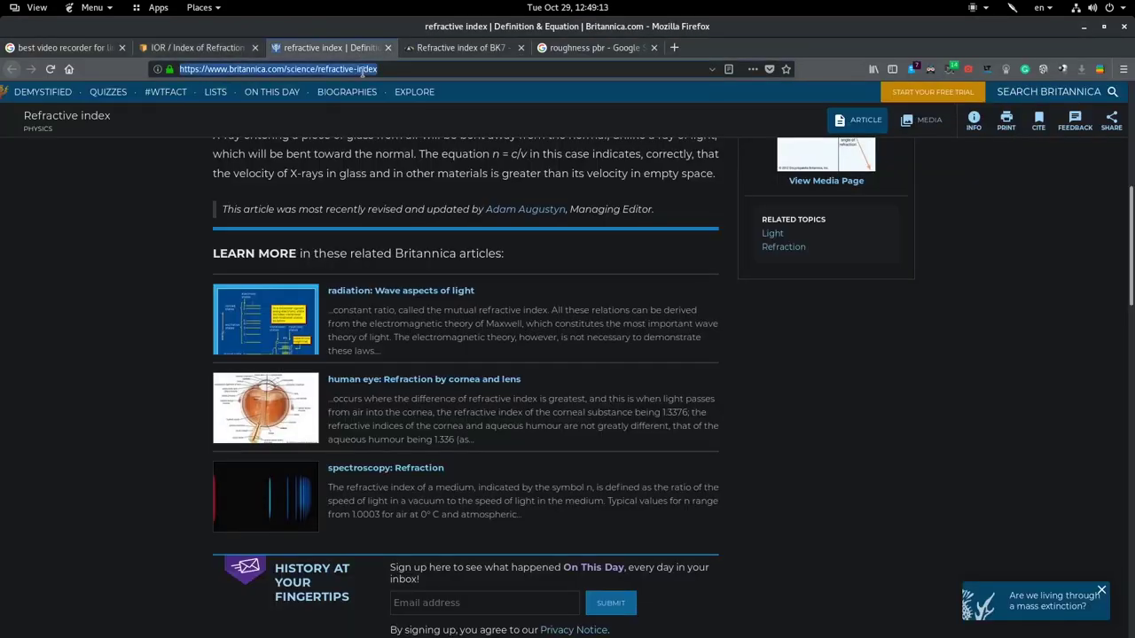
text(disp)
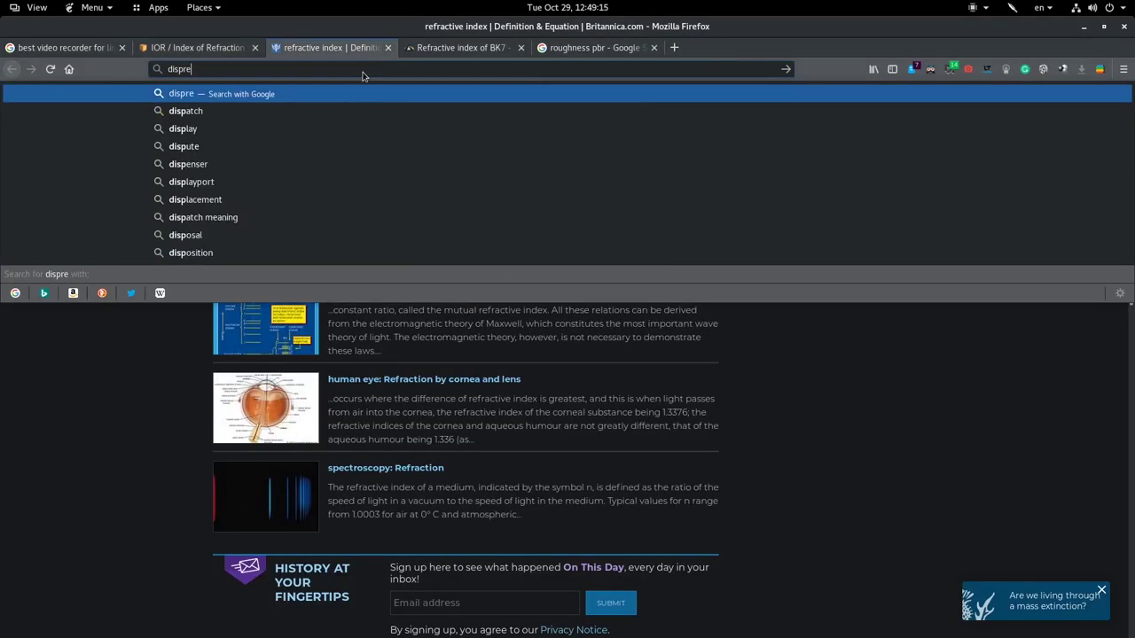
text(re)
key(BackSpace)
key(BackSpace)
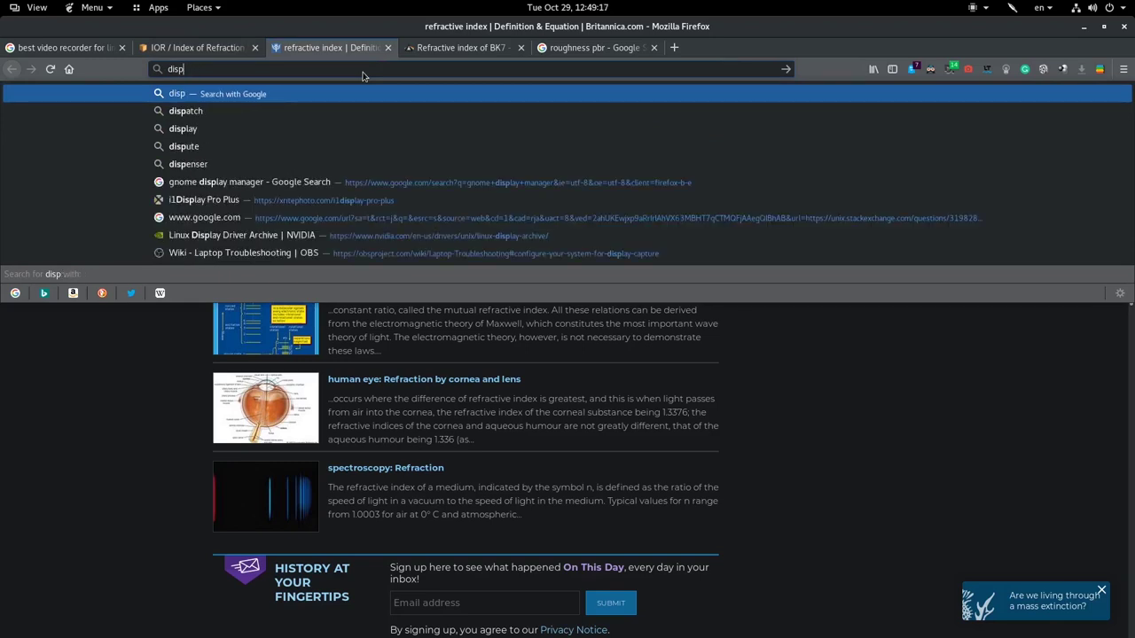
text(ersion)
key(Return)
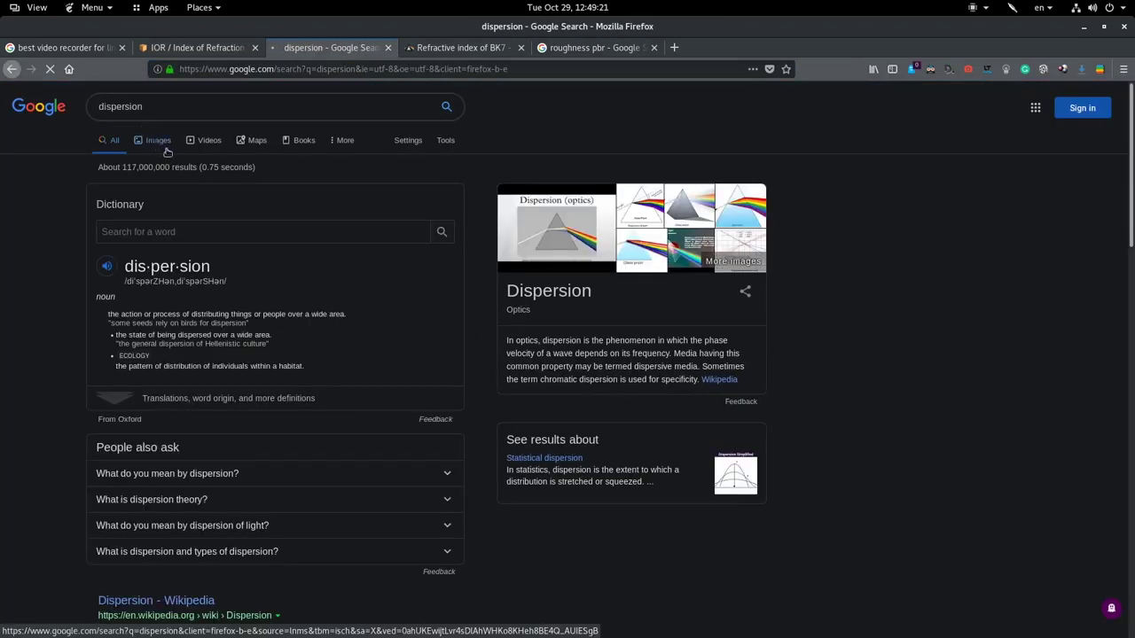
click(155, 140)
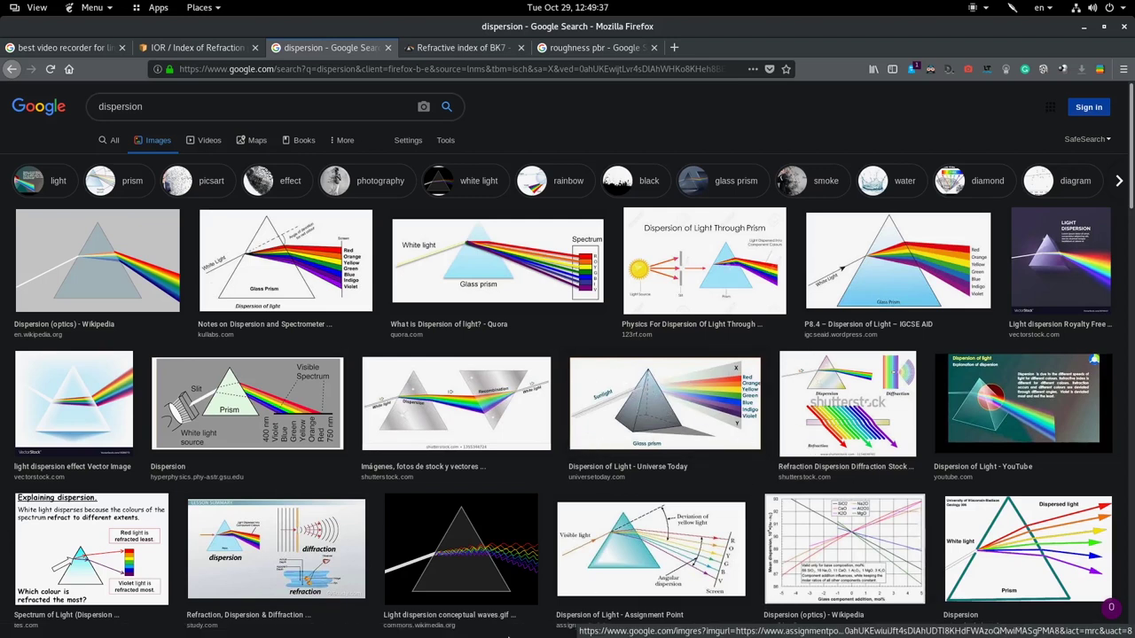
Step: Back in Houdini, raise the test shader's Dispersion to 1 and focus the render on the cone
click(844, 616)
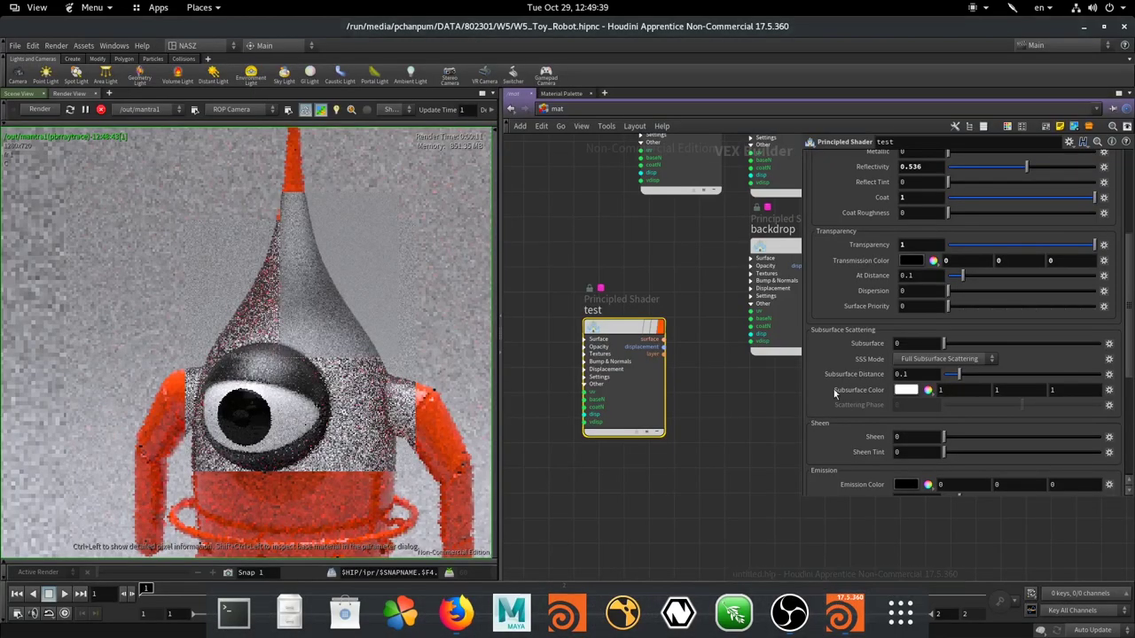
drag(959, 290, 1124, 275)
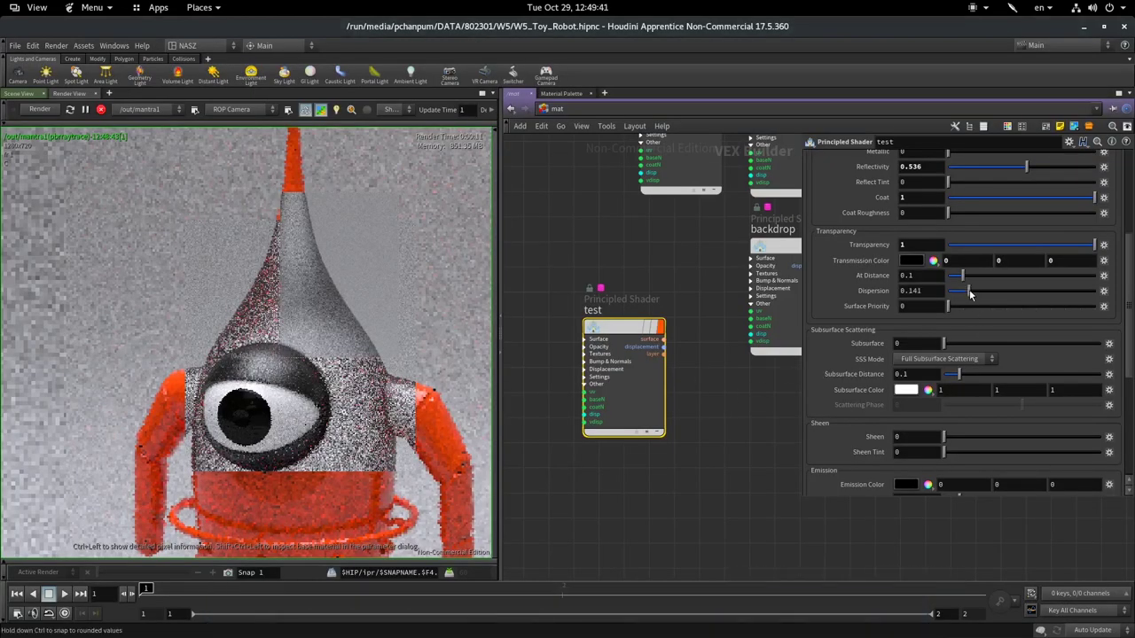
drag(342, 293, 308, 291)
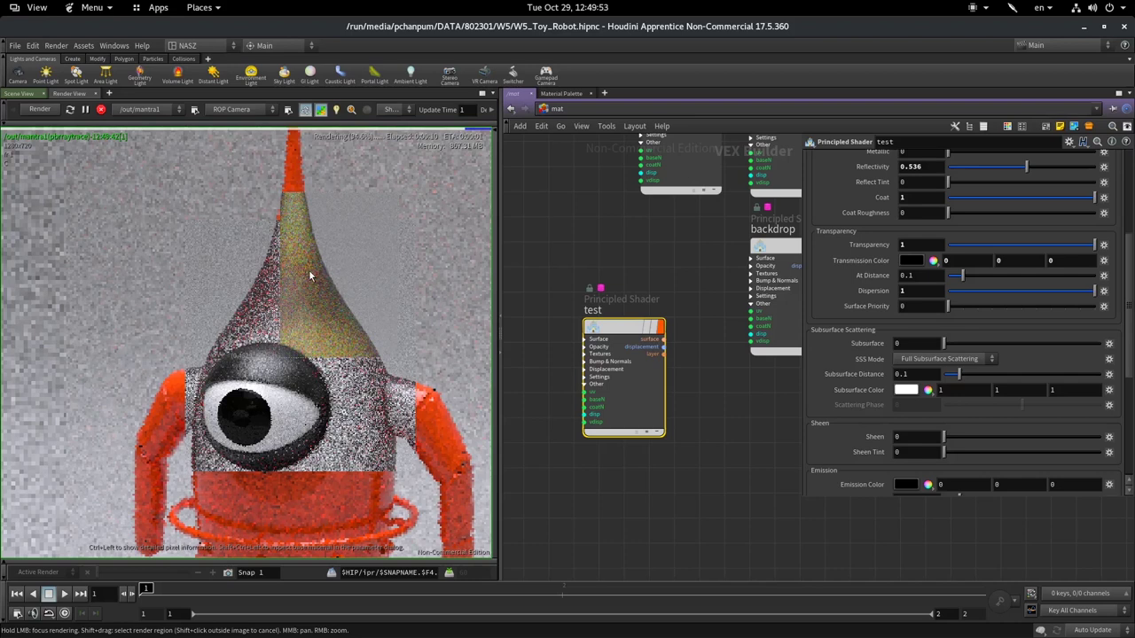
scroll(964, 264, up, 2)
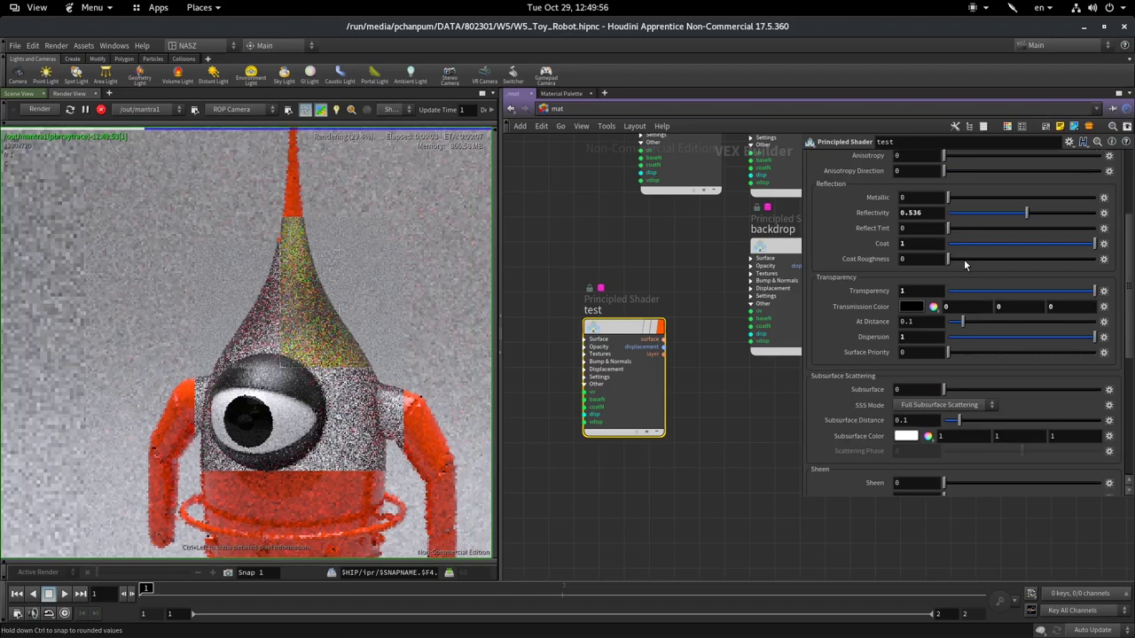
scroll(963, 259, up, 3)
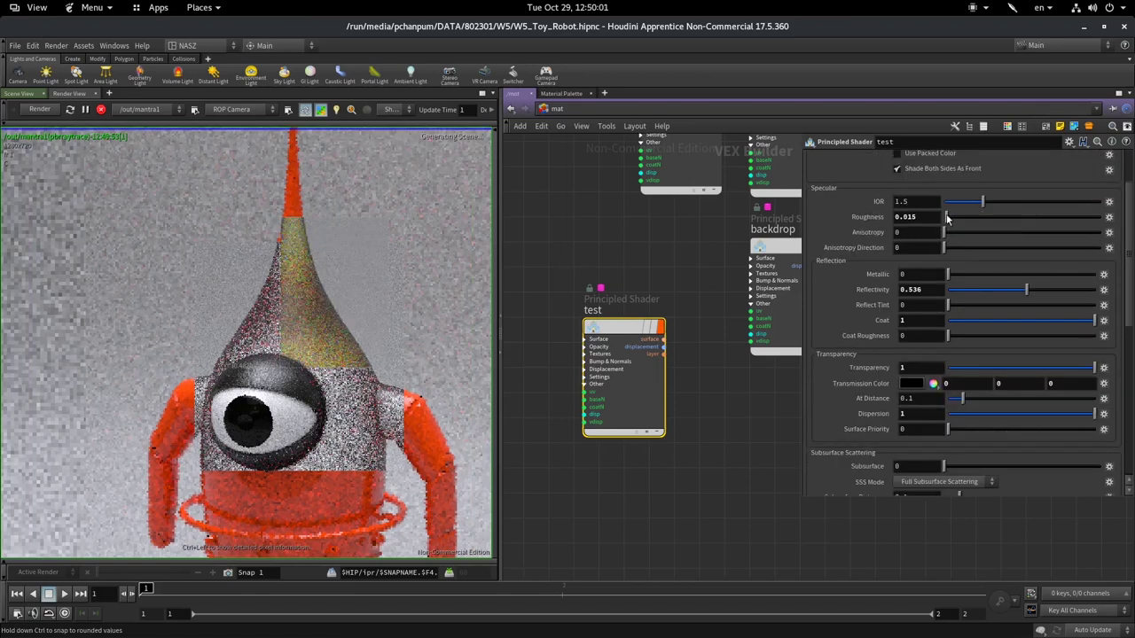
Step: Nudge Roughness to 0.038 and set the Transmission Color to white
drag(947, 217, 950, 217)
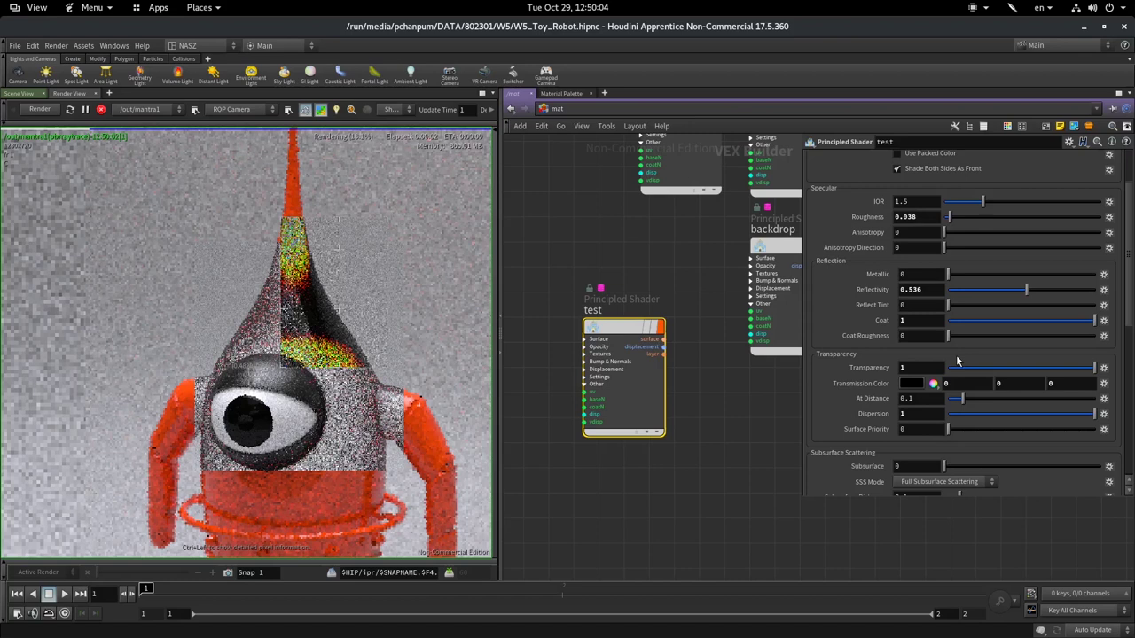
click(933, 383)
click(1092, 140)
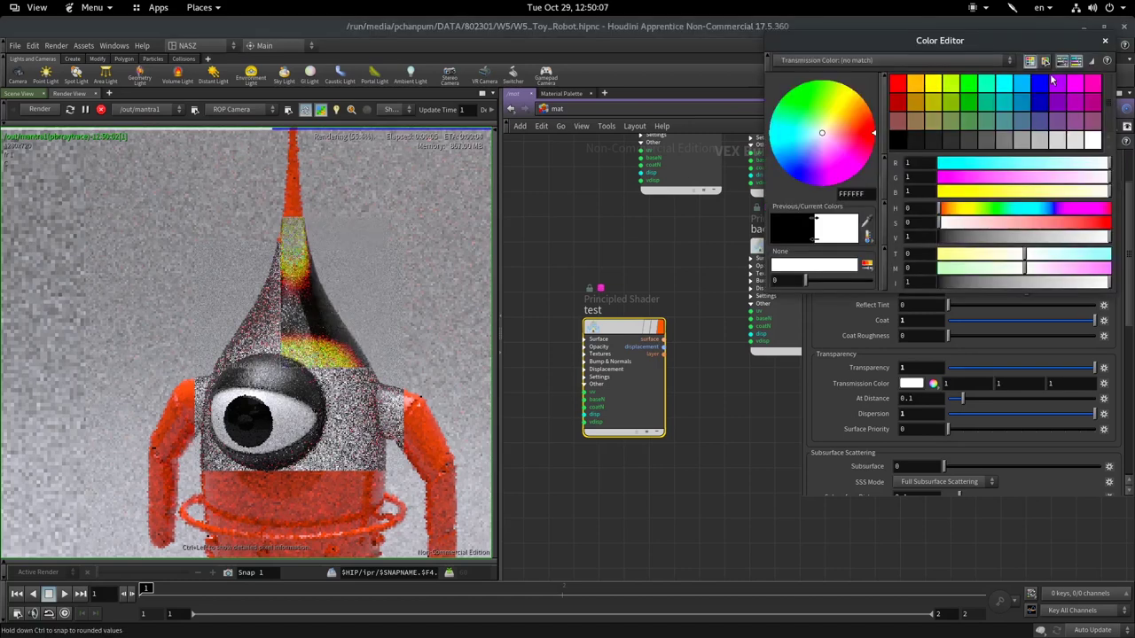
click(1105, 42)
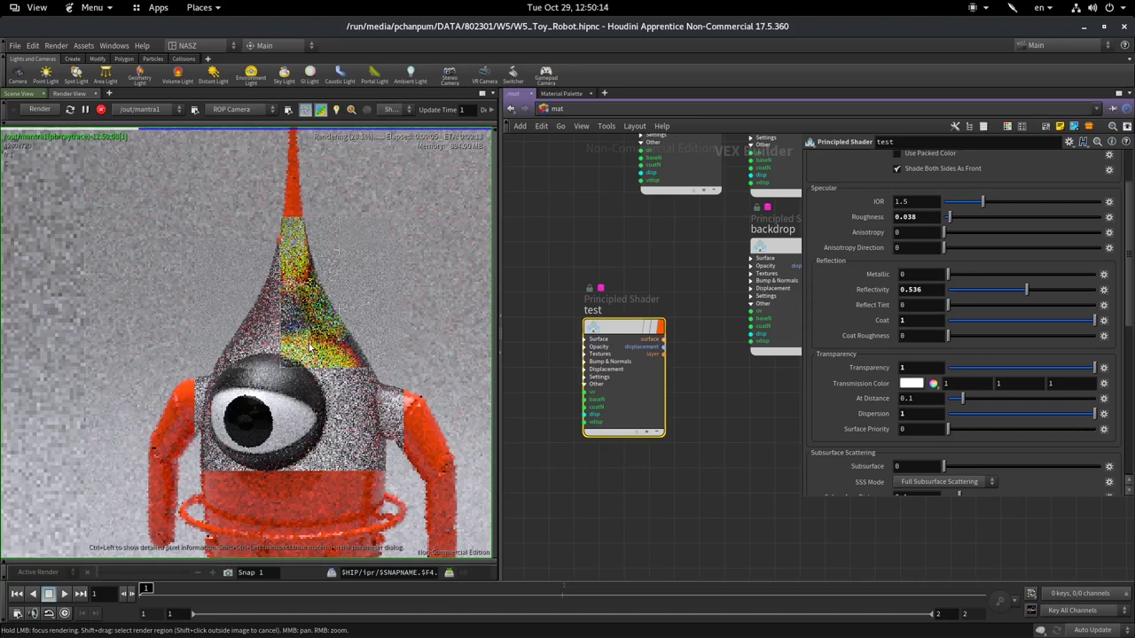
Step: Lower Dispersion to 0.153 and edit the Surface Priority value
scroll(310, 347, up, 1)
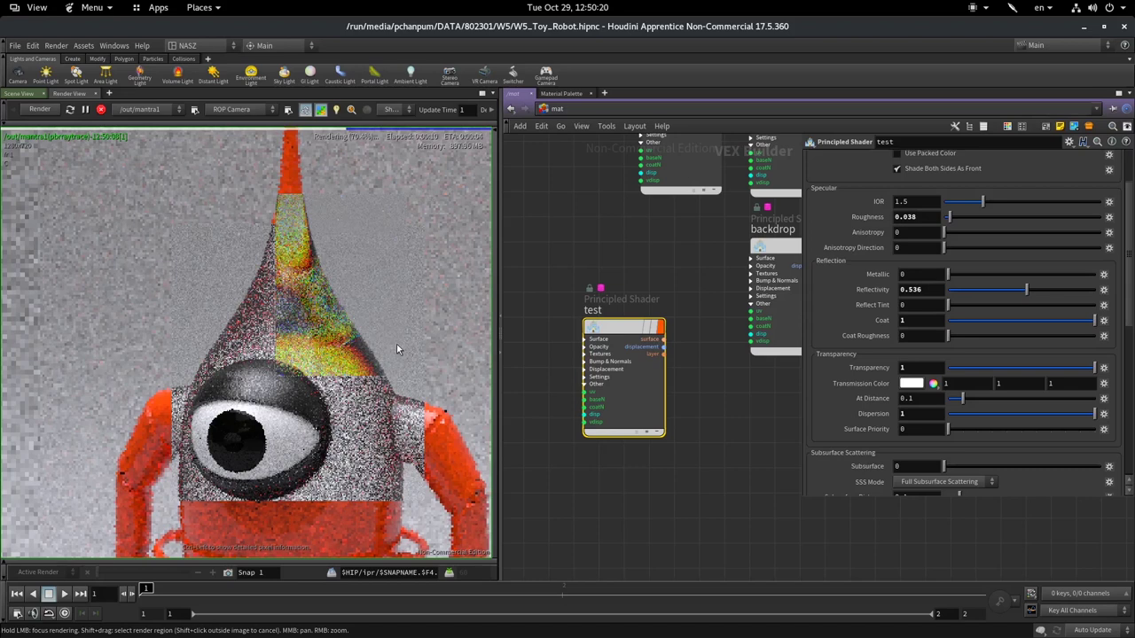
scroll(966, 431, up, 1)
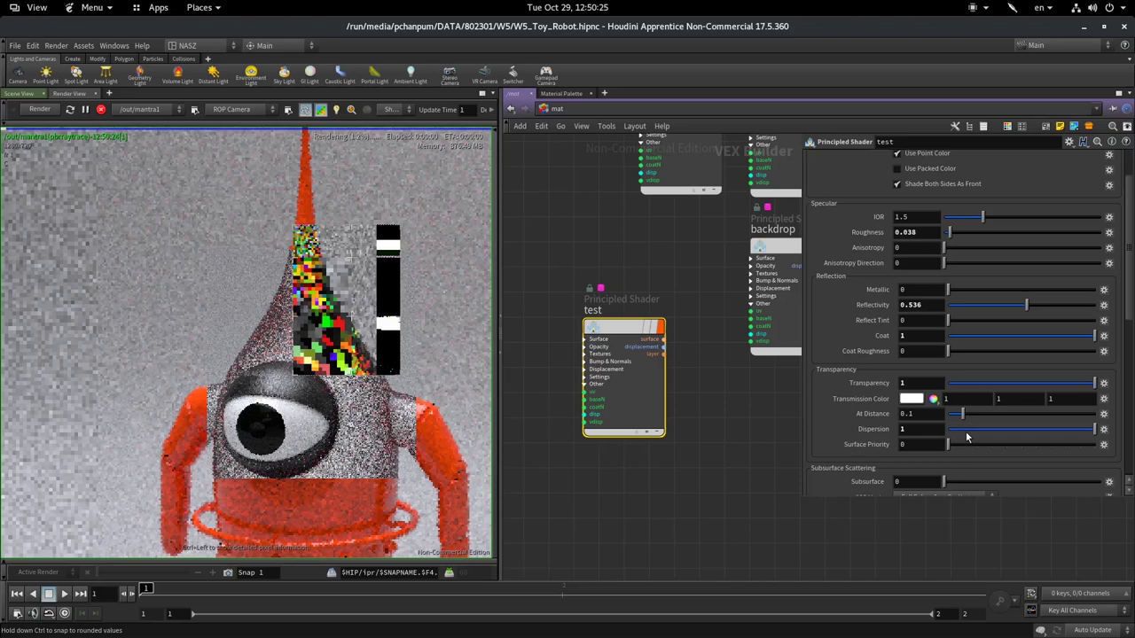
click(969, 431)
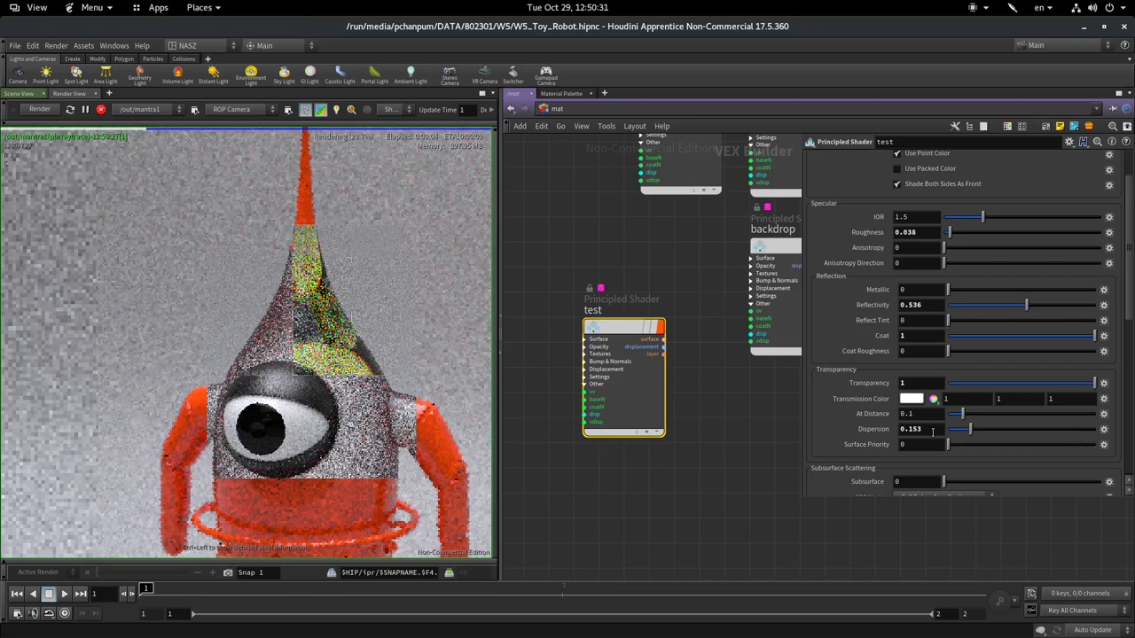
scroll(932, 431, down, 1)
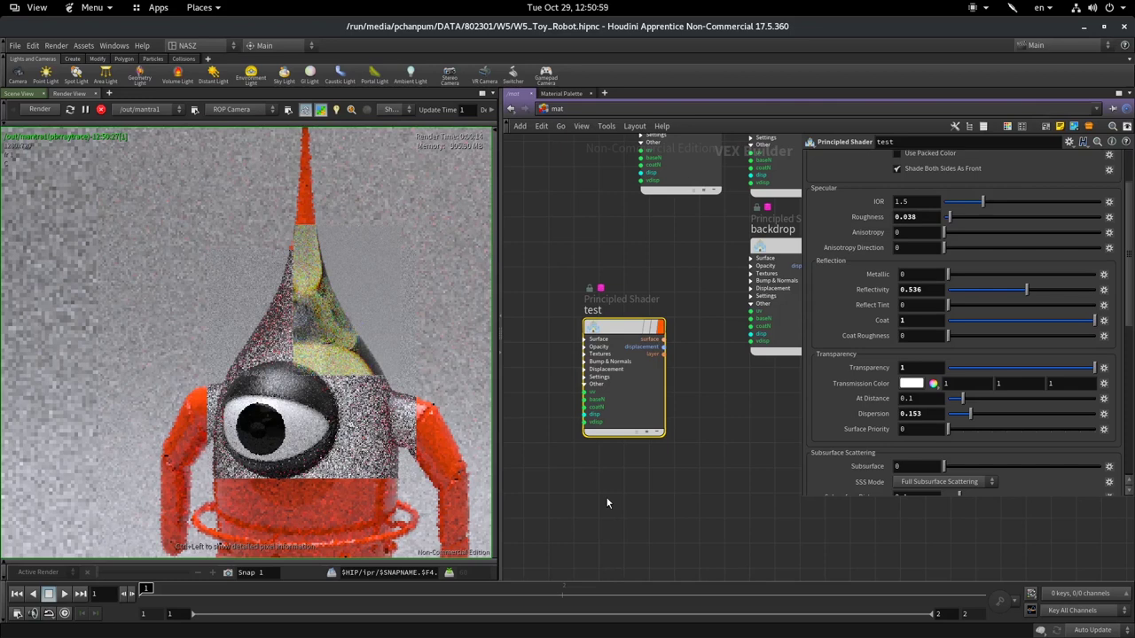
click(913, 430)
Step: Set Roughness to 0, Reflectivity to 1 and Dispersion back to 0
drag(945, 221, 927, 222)
drag(1070, 293, 1097, 296)
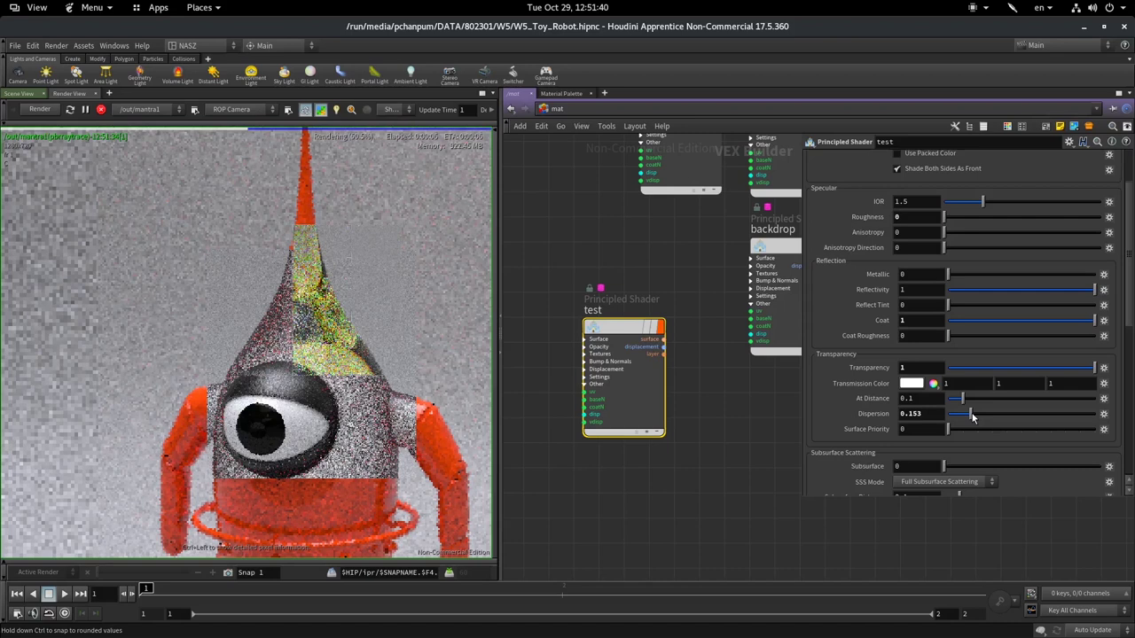
drag(971, 413, 941, 414)
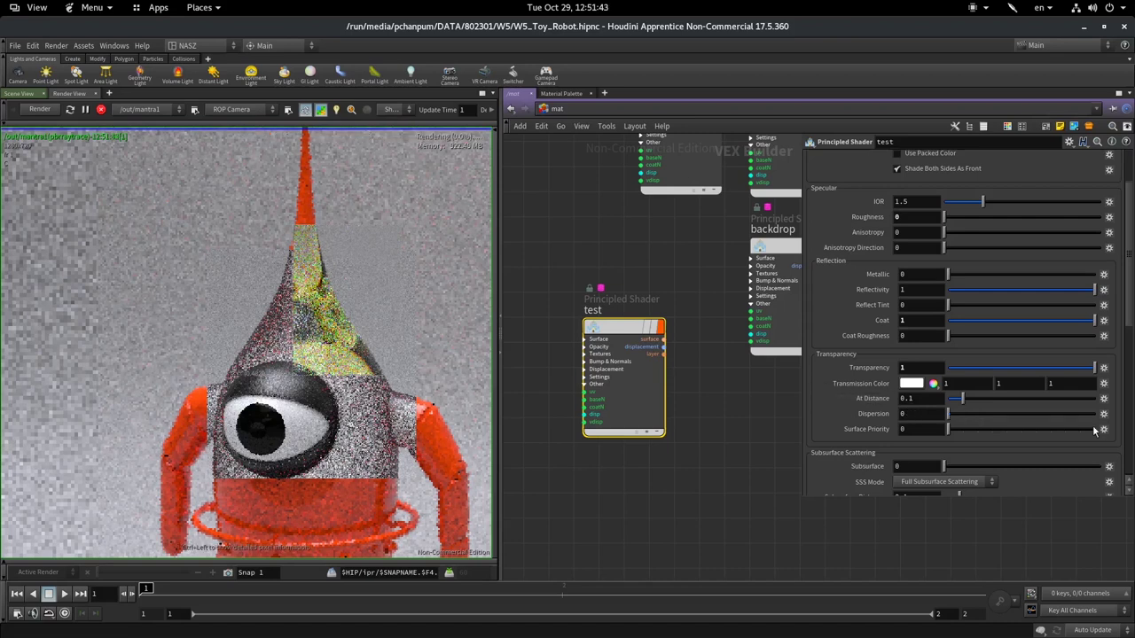
Step: Drag the test shader's Transparency down to 0 and check the cone in the IPR render
scroll(1067, 416, down, 2)
scroll(1067, 416, down, 3)
scroll(1067, 415, down, 3)
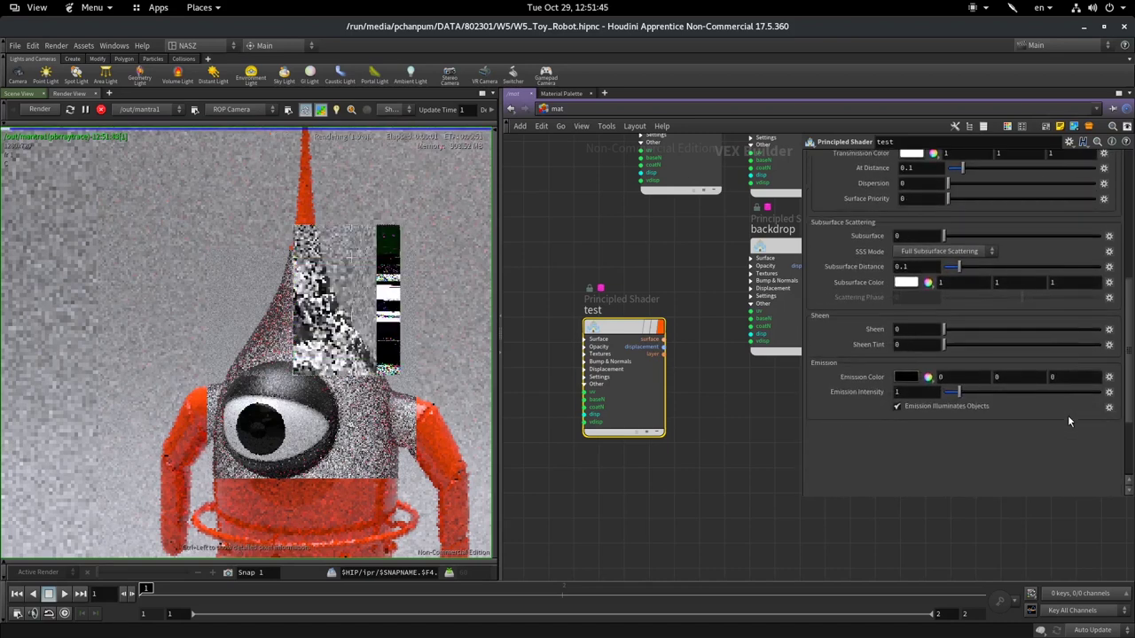
scroll(1067, 415, up, 1)
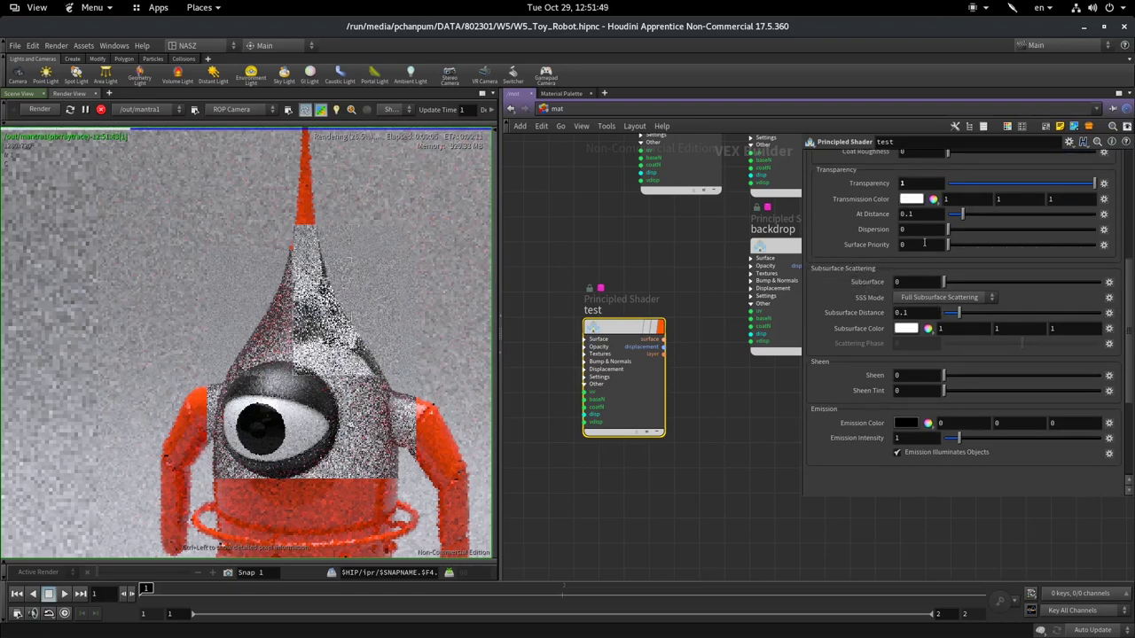
scroll(940, 301, up, 2)
scroll(935, 275, up, 2)
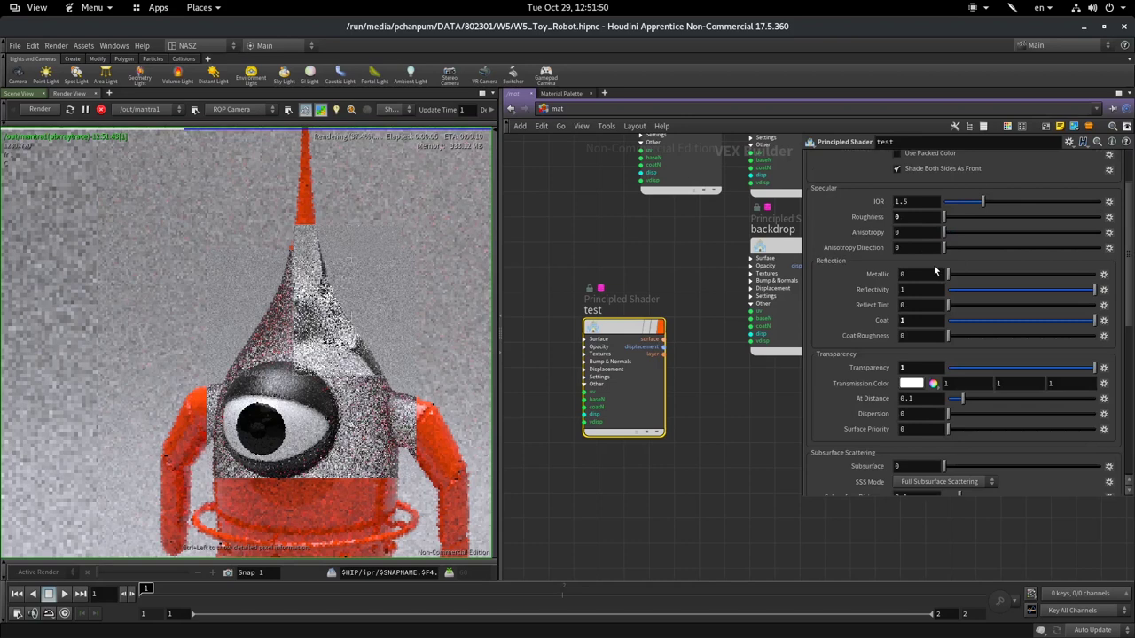
drag(957, 367, 787, 360)
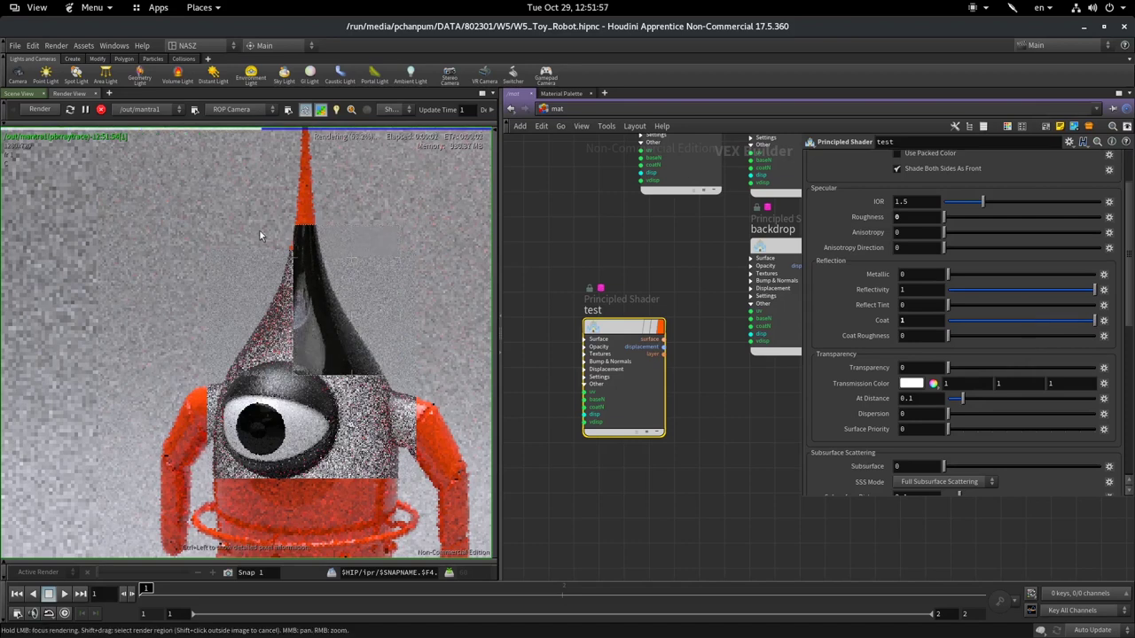
scroll(858, 371, down, 3)
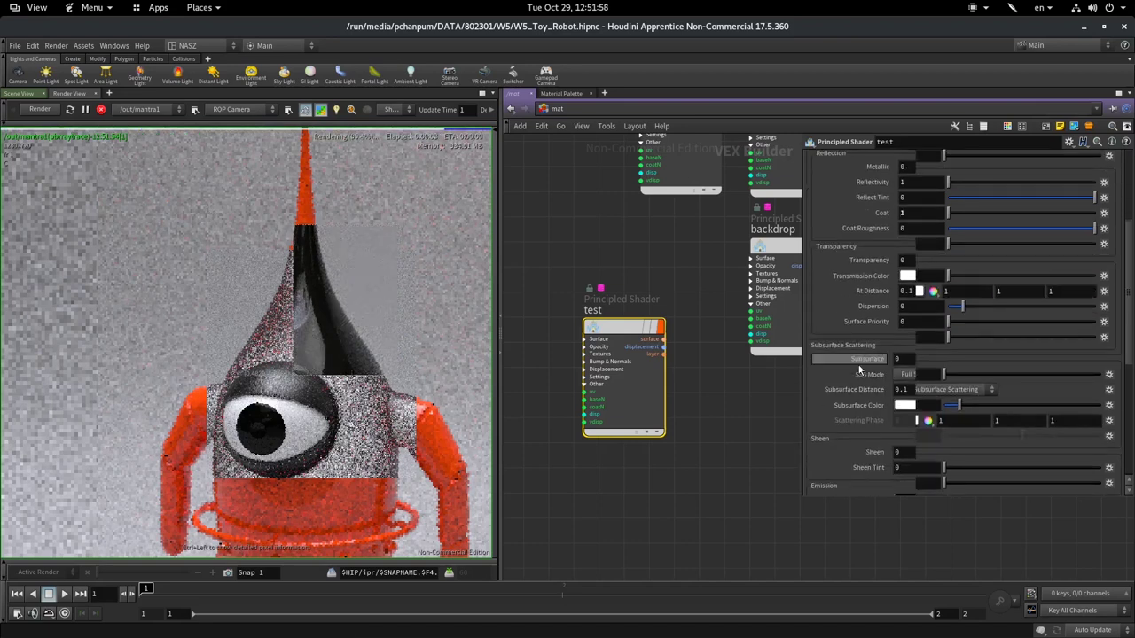
scroll(887, 337, down, 2)
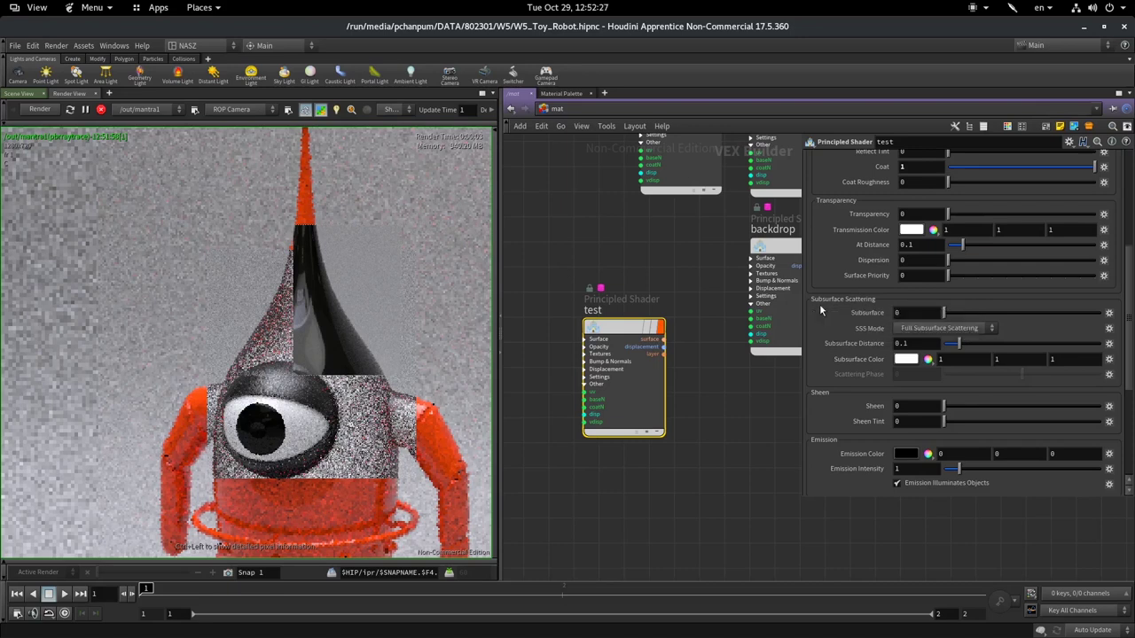
mouse_move(426, 634)
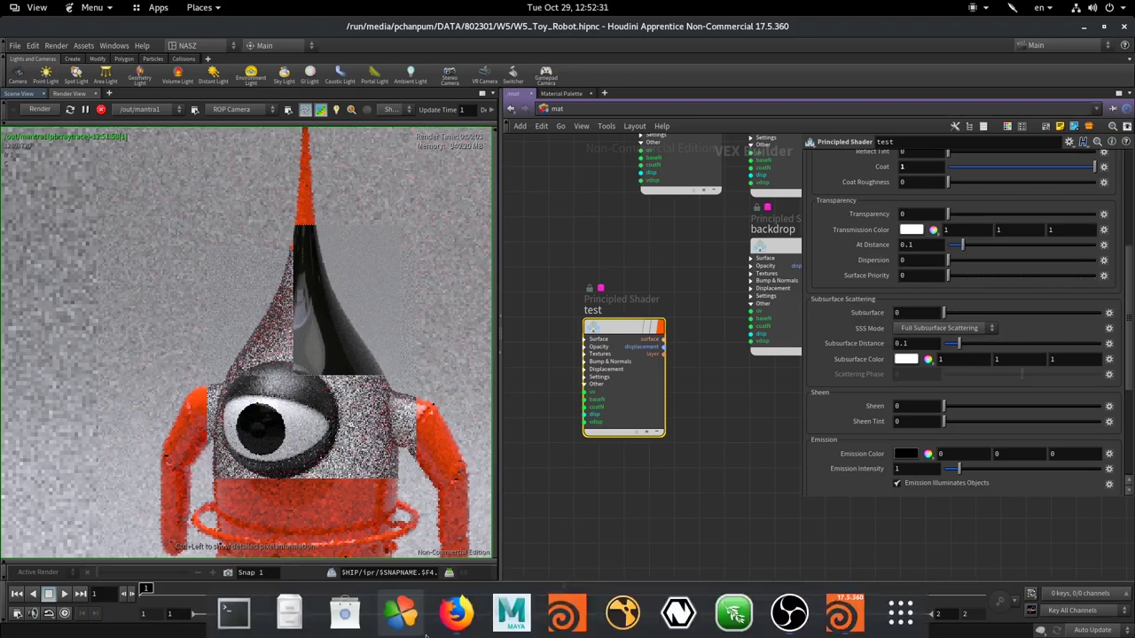
Step: In Firefox, replace the image search term with 'subsurface' and run the search
click(458, 623)
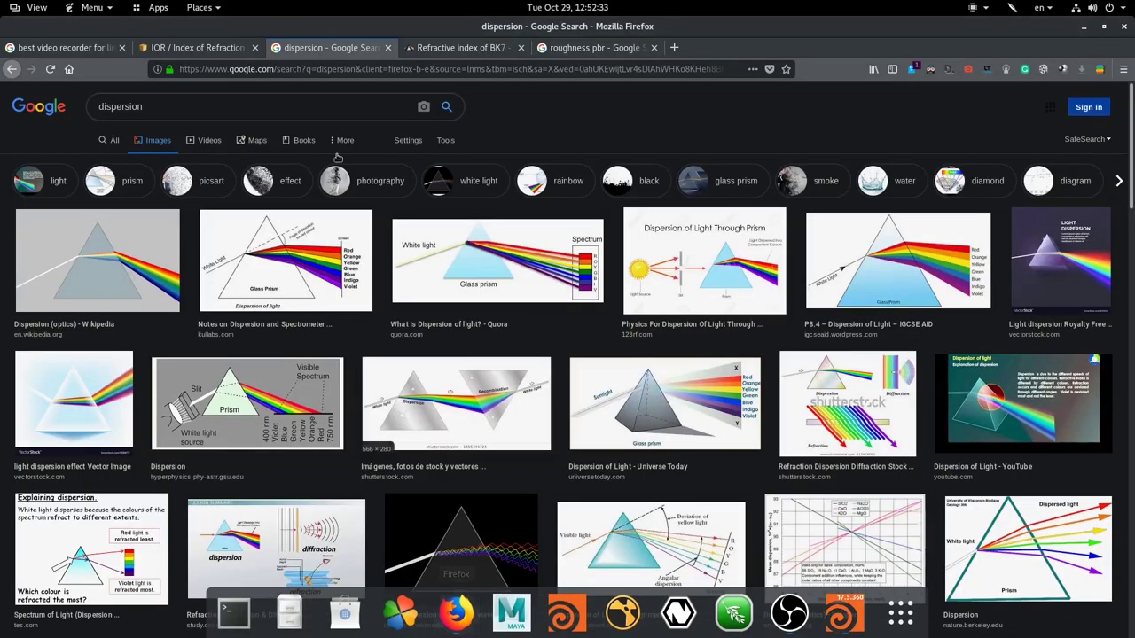
triple_click(344, 100)
click(344, 101)
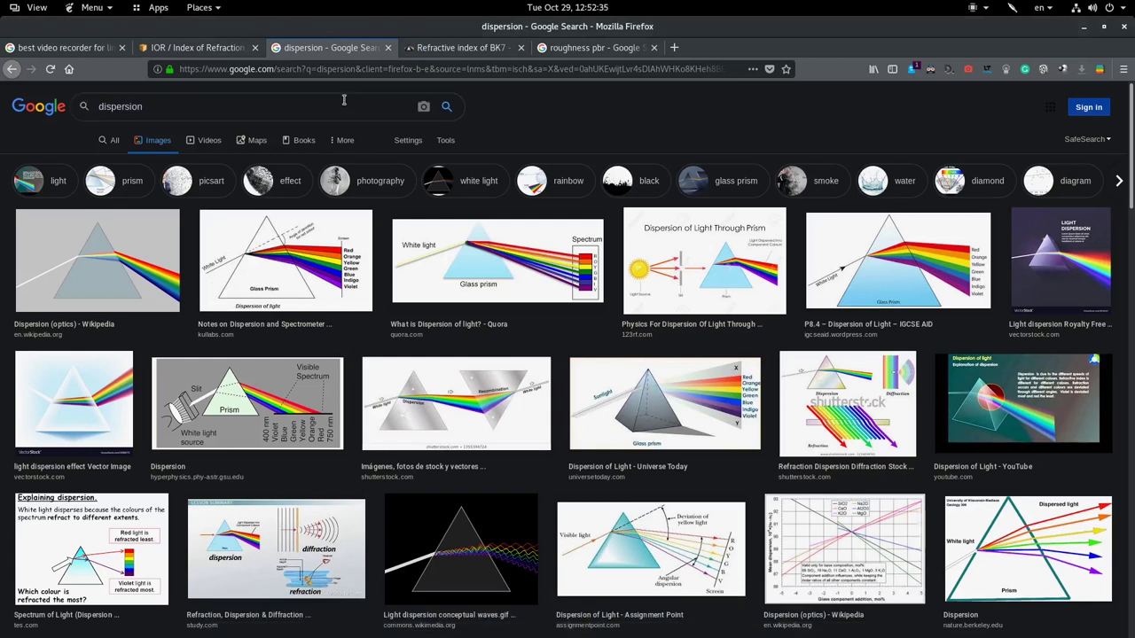
key(BackSpace)
key(BackSpace)
key(BackSpace)
key(BackSpace)
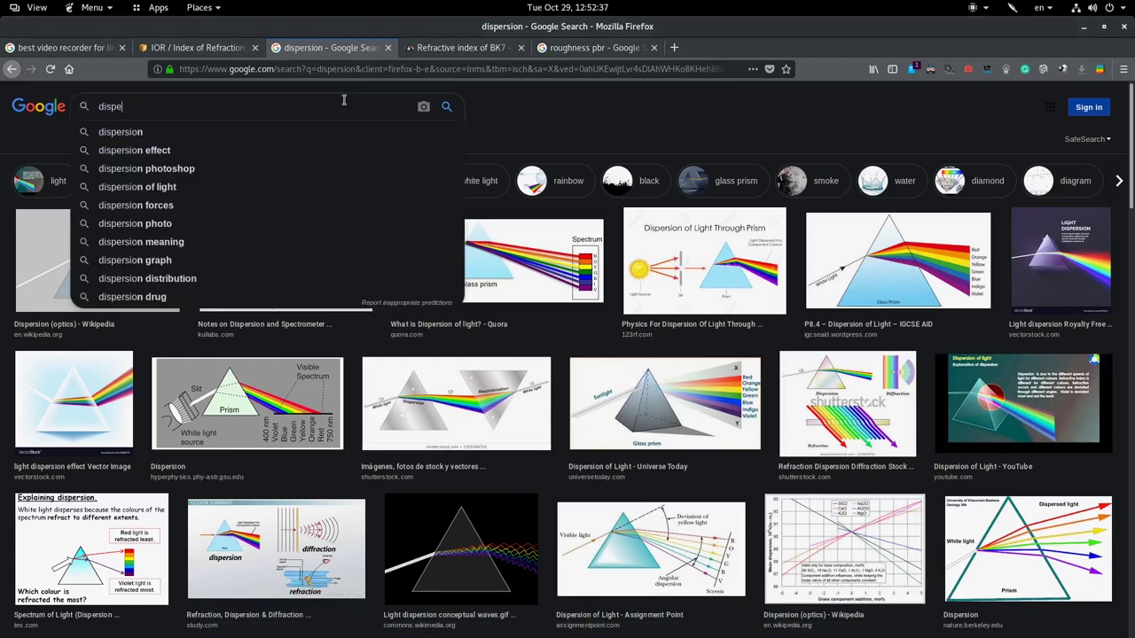
key(BackSpace)
key(BackSpace)
key(BackSpace)
text(subsu)
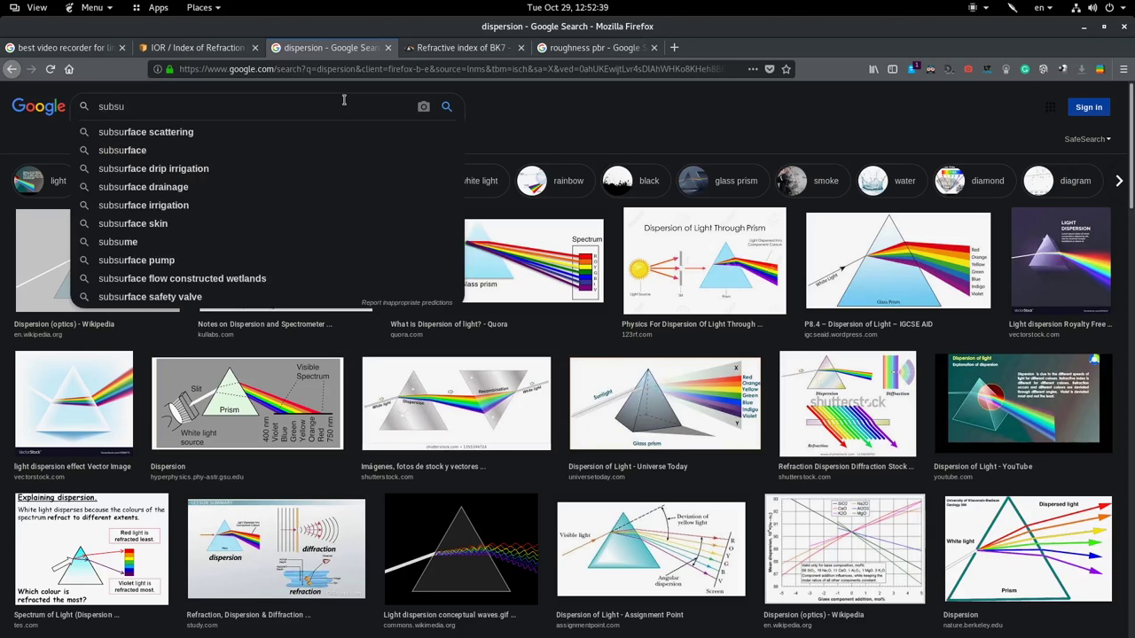
text(rface)
key(Down)
key(Return)
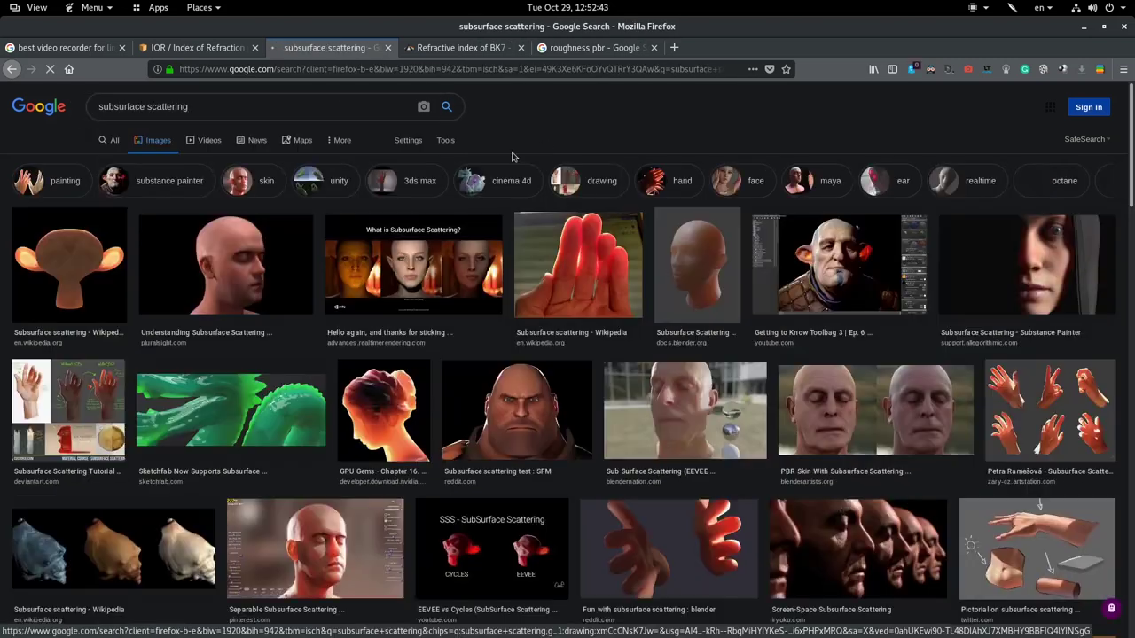
Step: Preview the glowing red hand image, browse the results, and return to Houdini
click(581, 285)
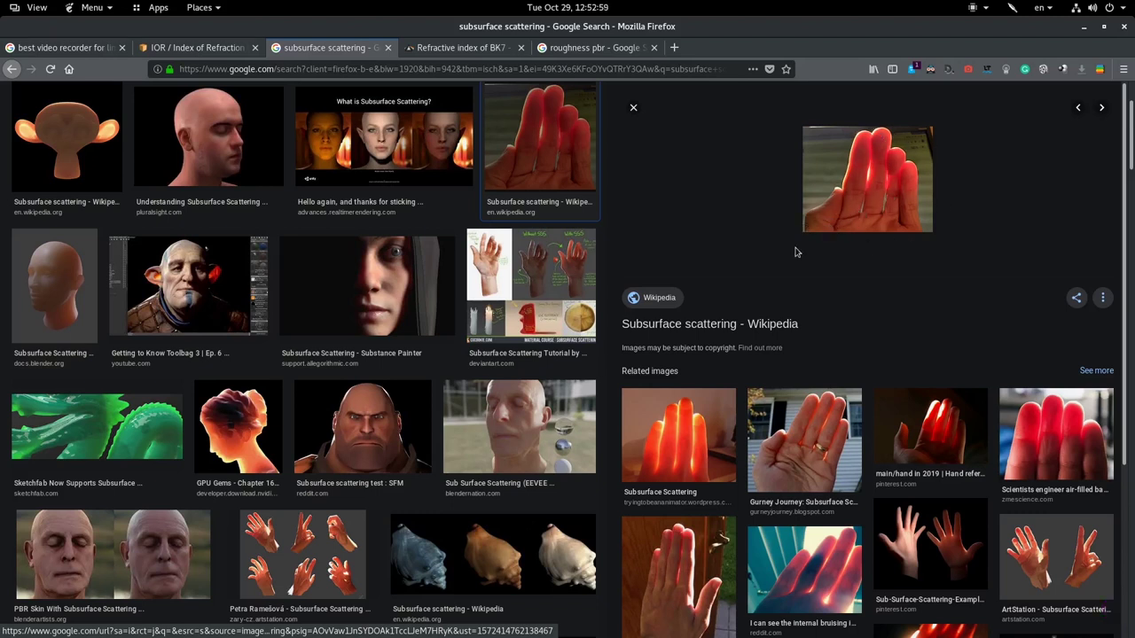
scroll(451, 387, down, 3)
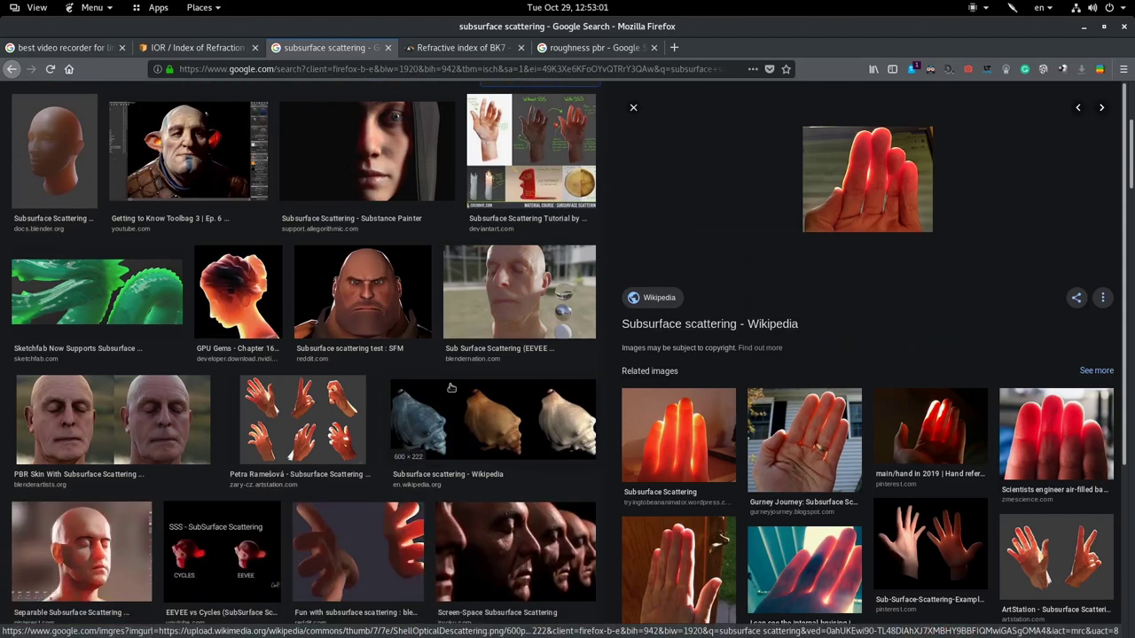
scroll(451, 387, down, 1)
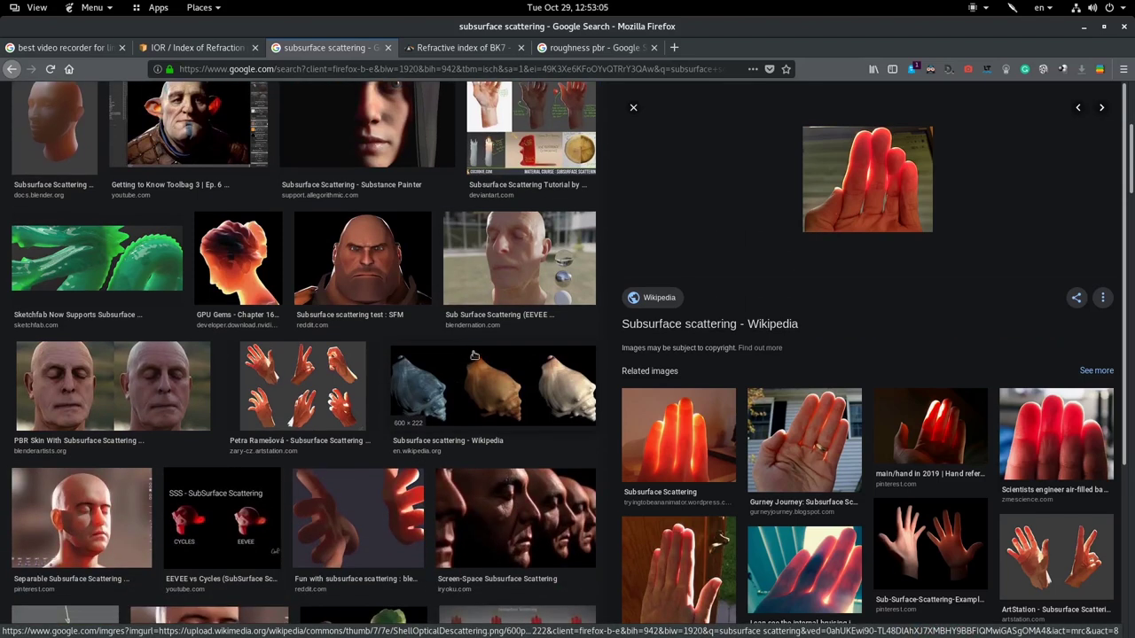
scroll(474, 354, down, 2)
scroll(474, 355, up, 4)
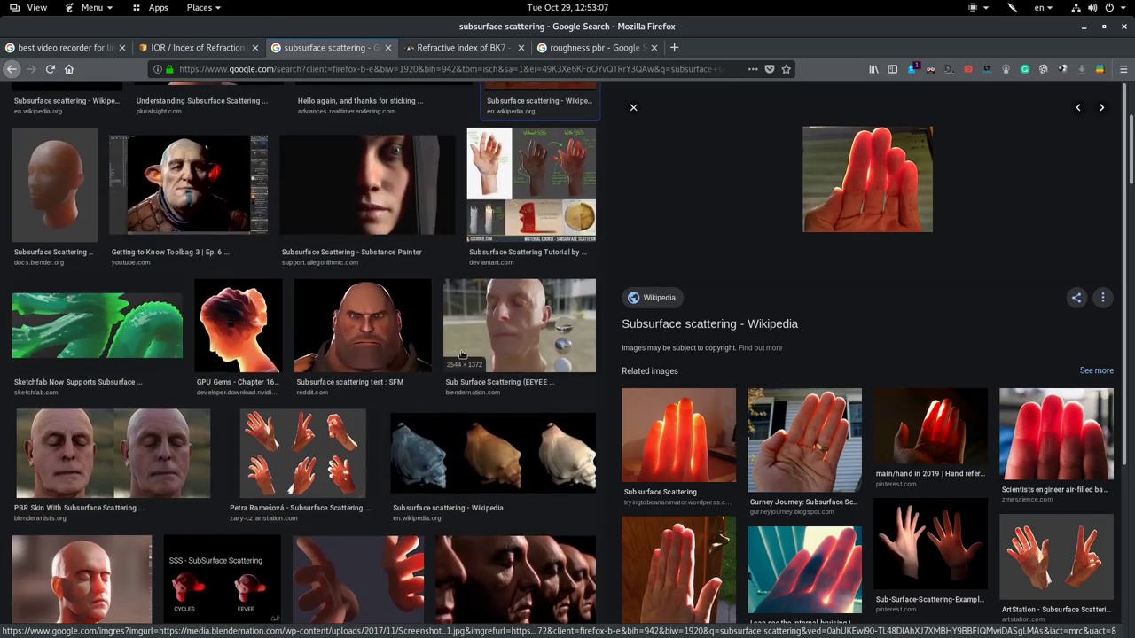
click(844, 612)
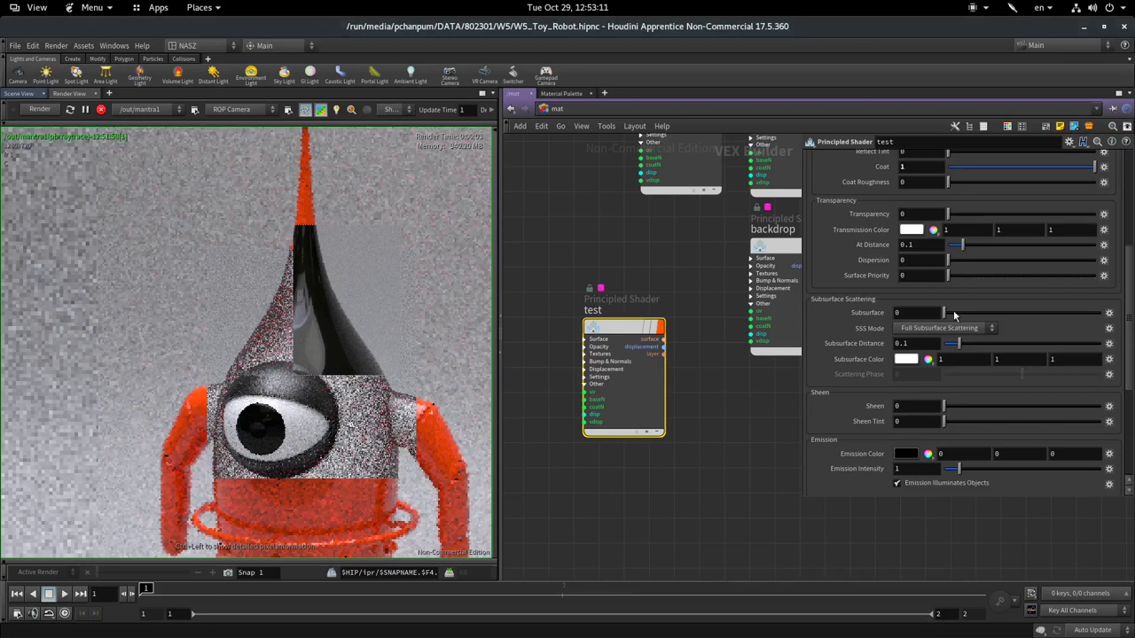
Step: Raise the test shader's Albedo Multiplier to 1
scroll(955, 301, up, 3)
scroll(960, 266, up, 3)
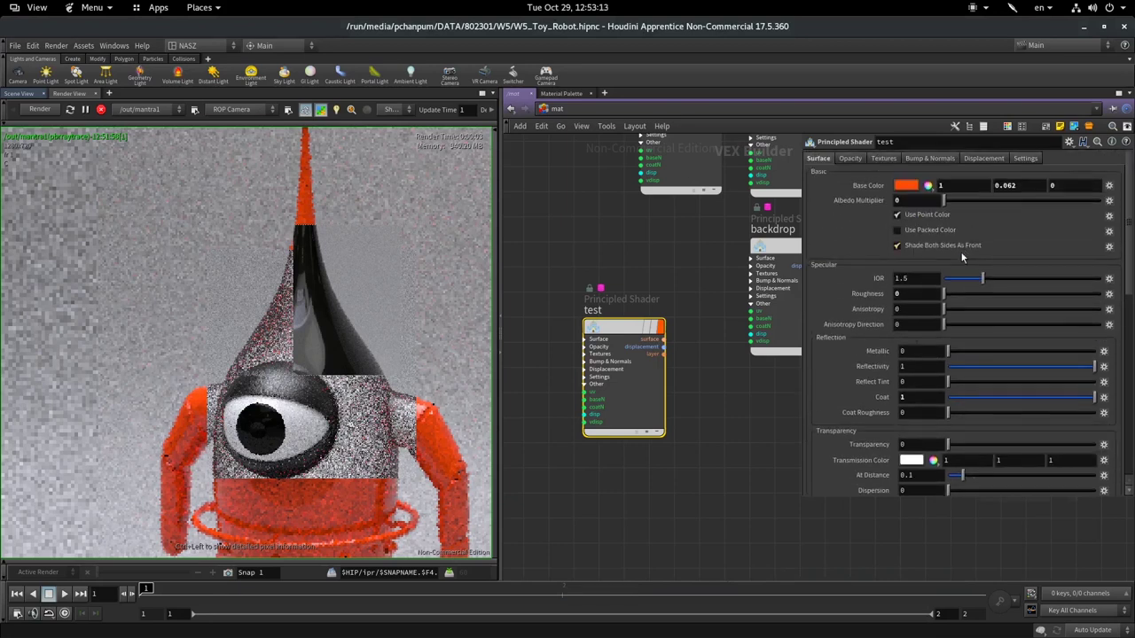
drag(1012, 200, 1103, 200)
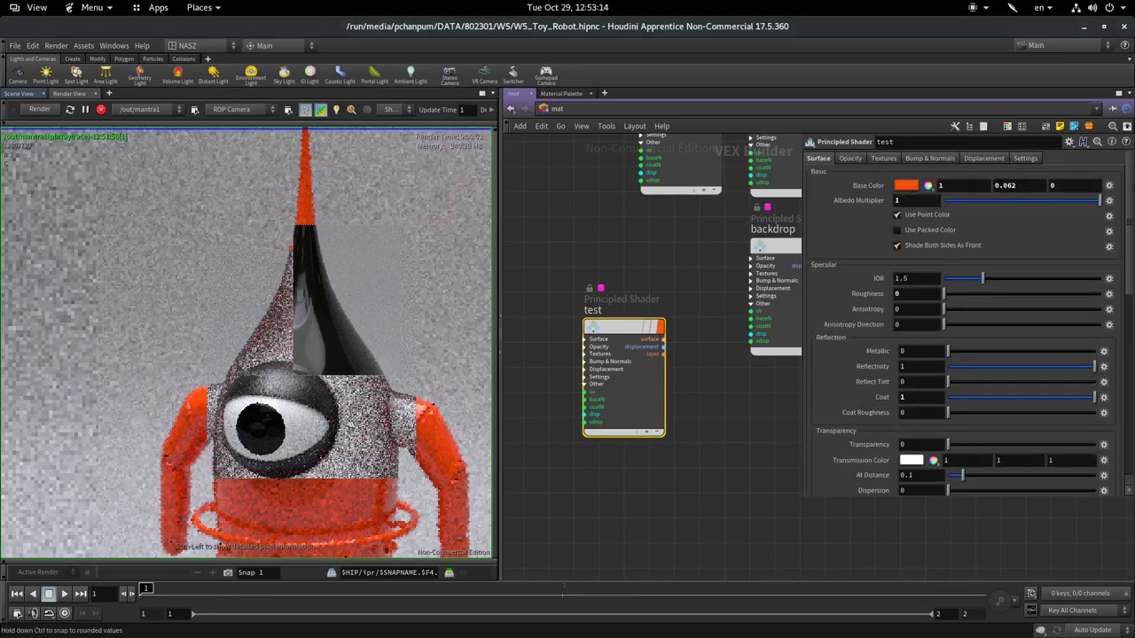
Step: Set the Base Color to pale cream FFD3B0 (1, 0.8306, 0.692) in the Color Editor
click(909, 187)
click(915, 83)
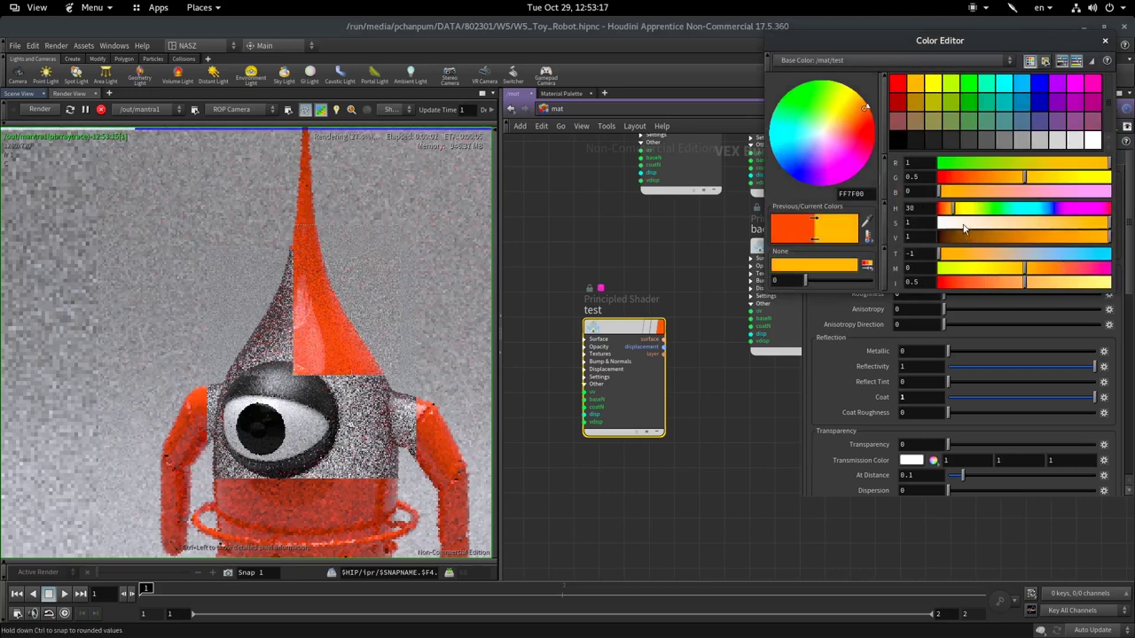
mouse_move(964, 229)
mouse_down()
mouse_move(975, 224)
mouse_move(948, 211)
mouse_up()
click(991, 227)
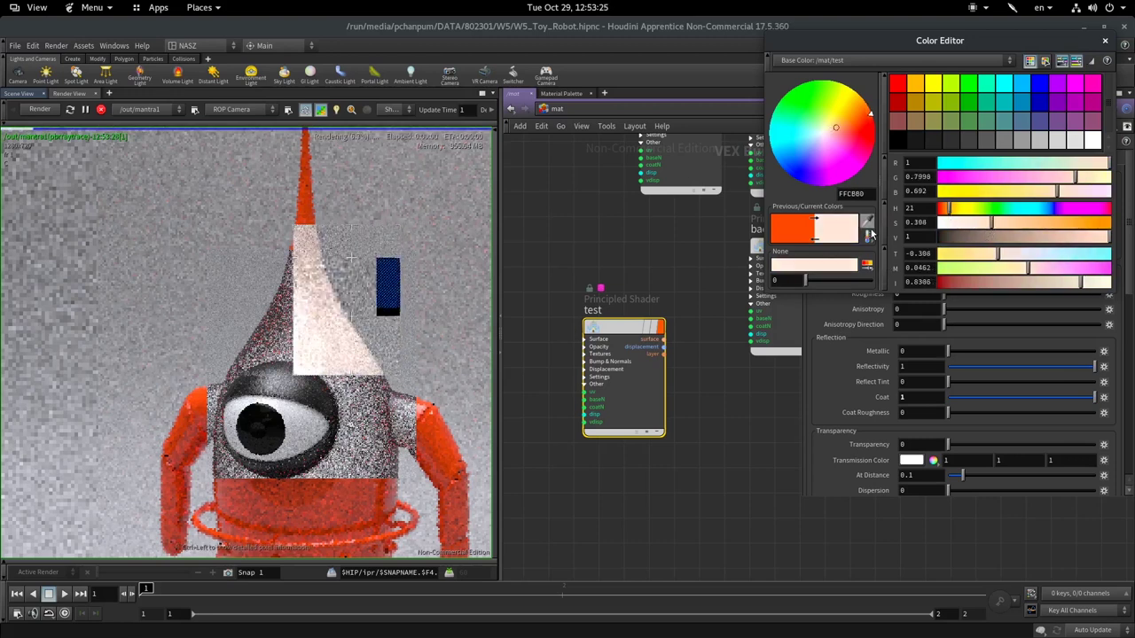
click(951, 213)
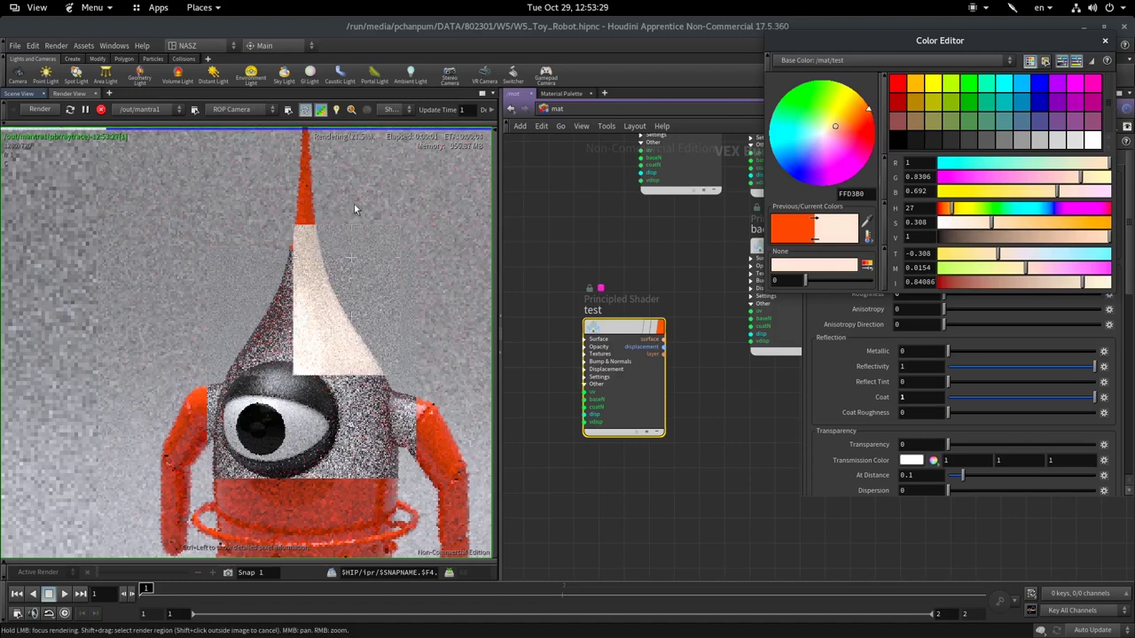
mouse_move(391, 214)
shift+mouse_down()
mouse_move(158, 483)
mouse_move(204, 463)
shift+mouse_up()
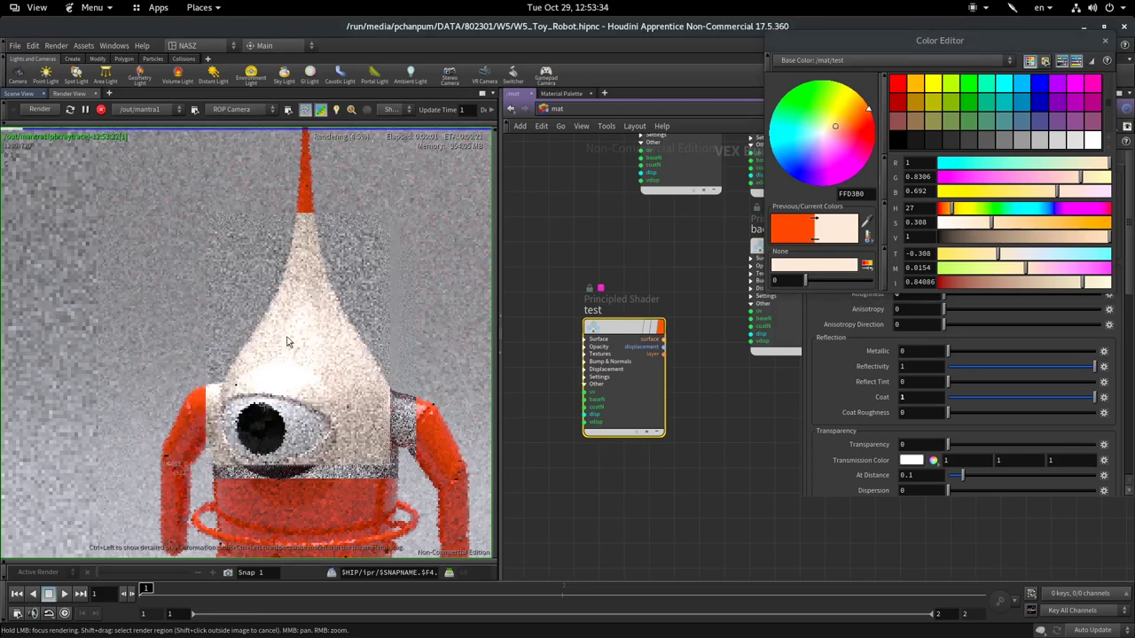
click(1104, 40)
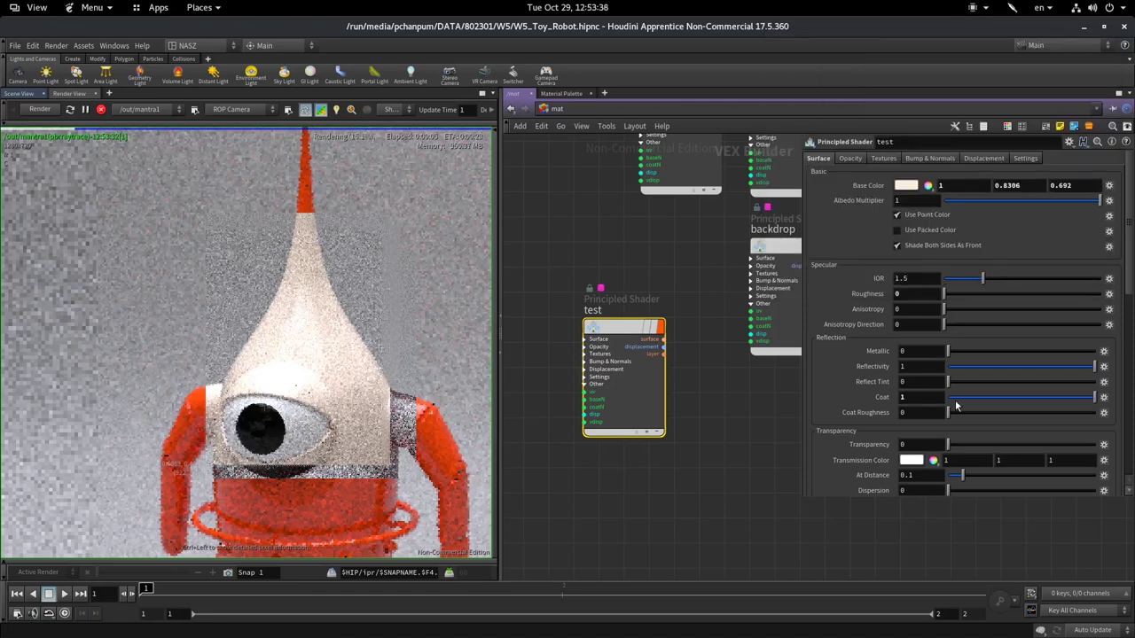
Step: Set the test shader's Subsurface to 1 and its Subsurface Color to red
scroll(956, 405, down, 5)
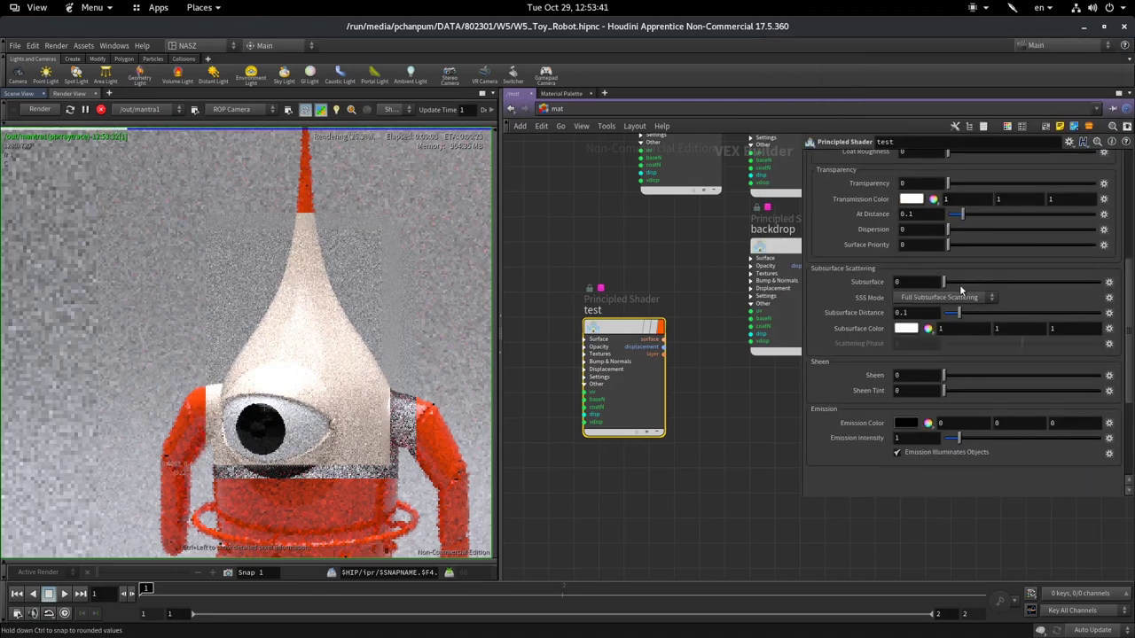
drag(959, 285, 1099, 282)
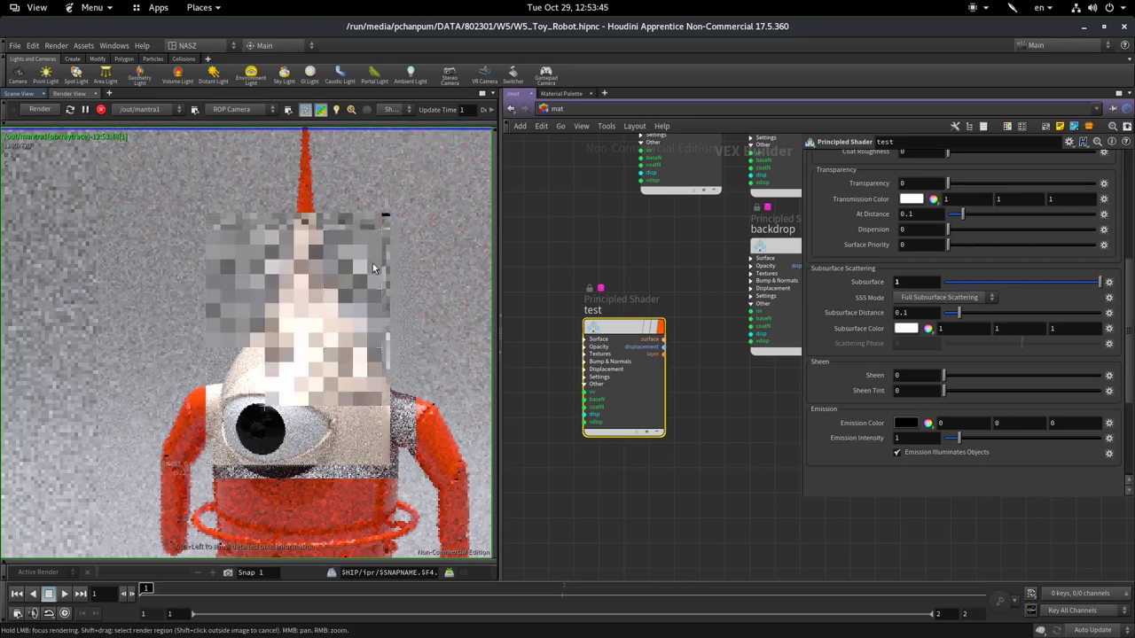
click(918, 330)
click(896, 81)
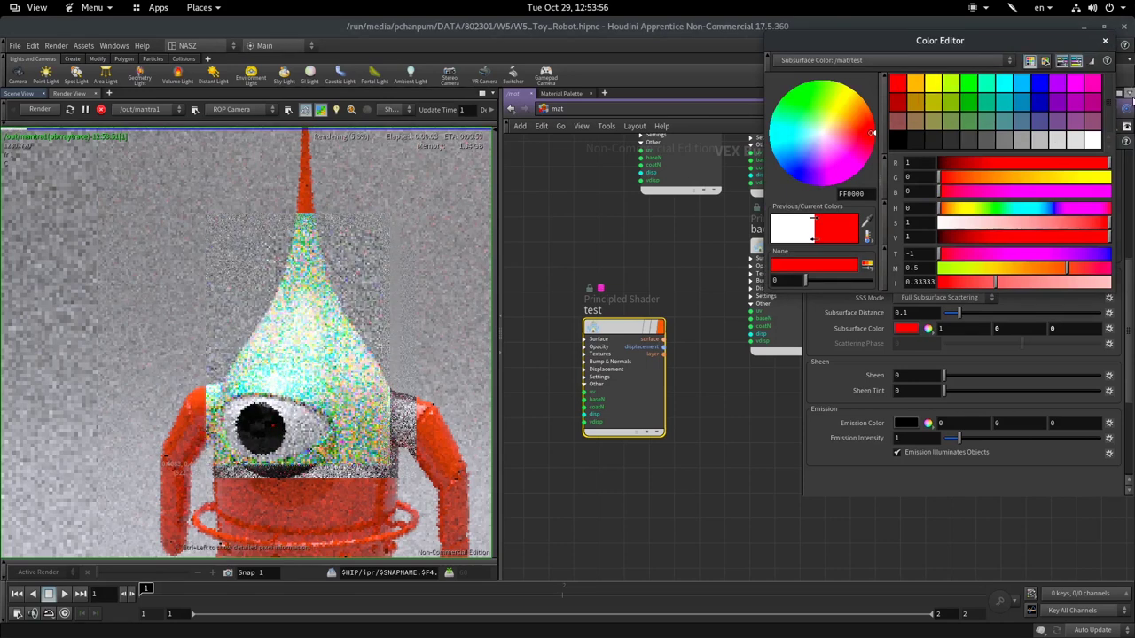
click(1105, 40)
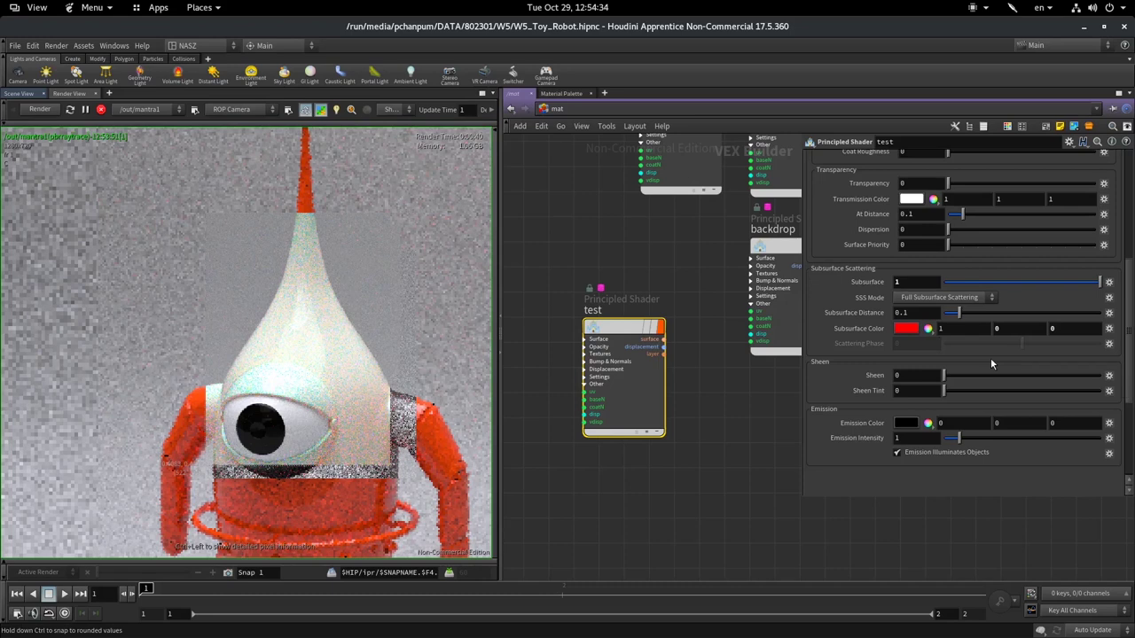
scroll(990, 358, down, 1)
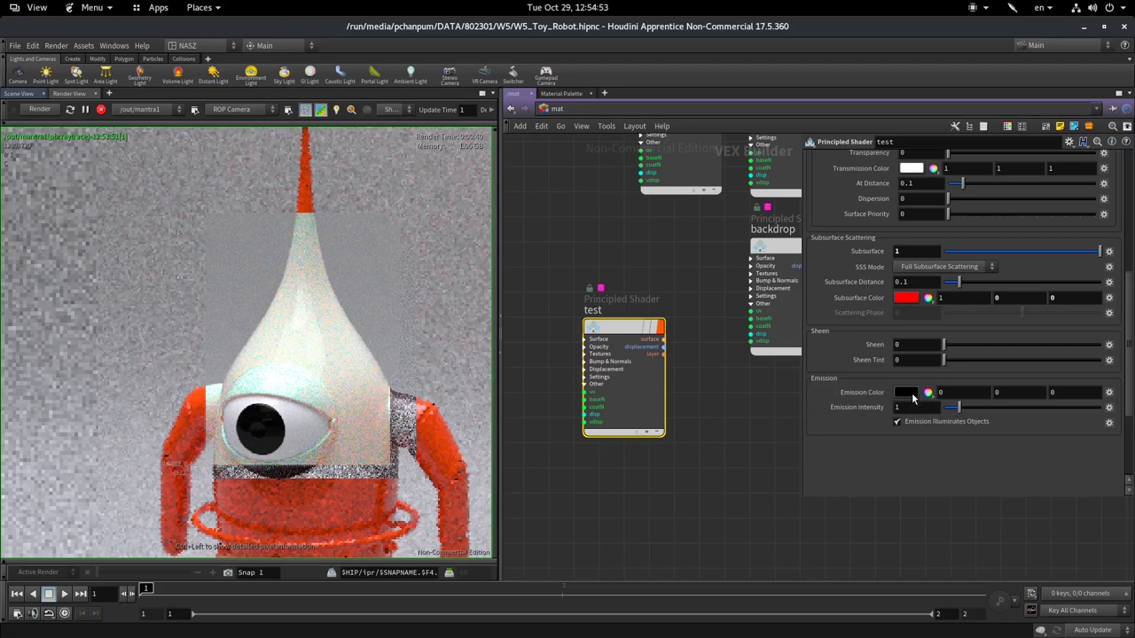
Step: Try a red emission colour on the test shader, then return emission to black
click(913, 398)
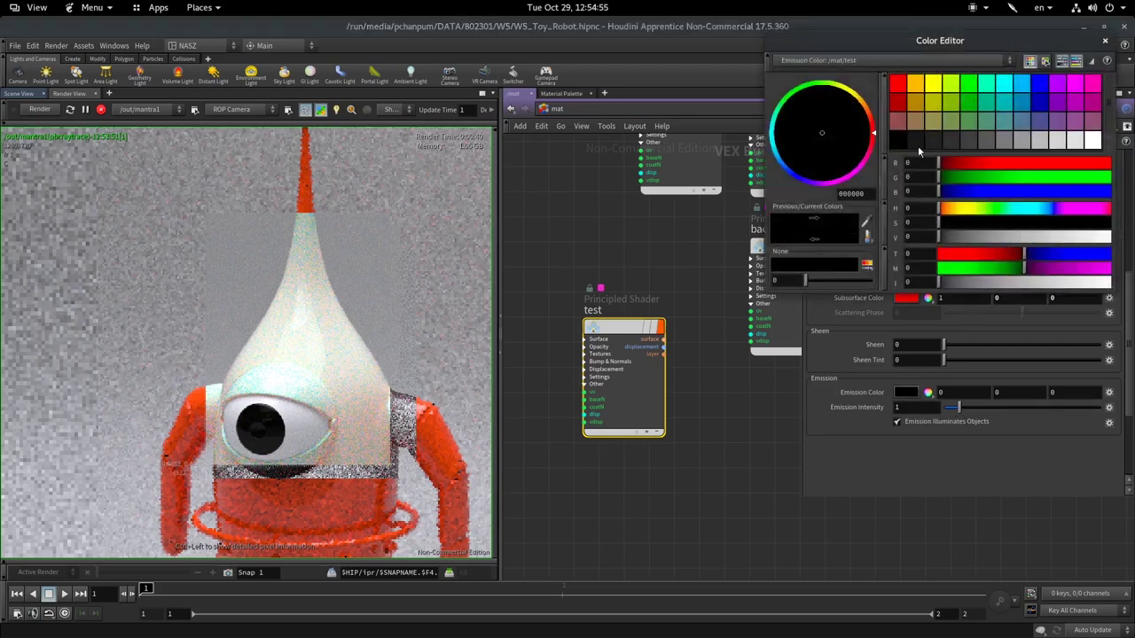
click(898, 84)
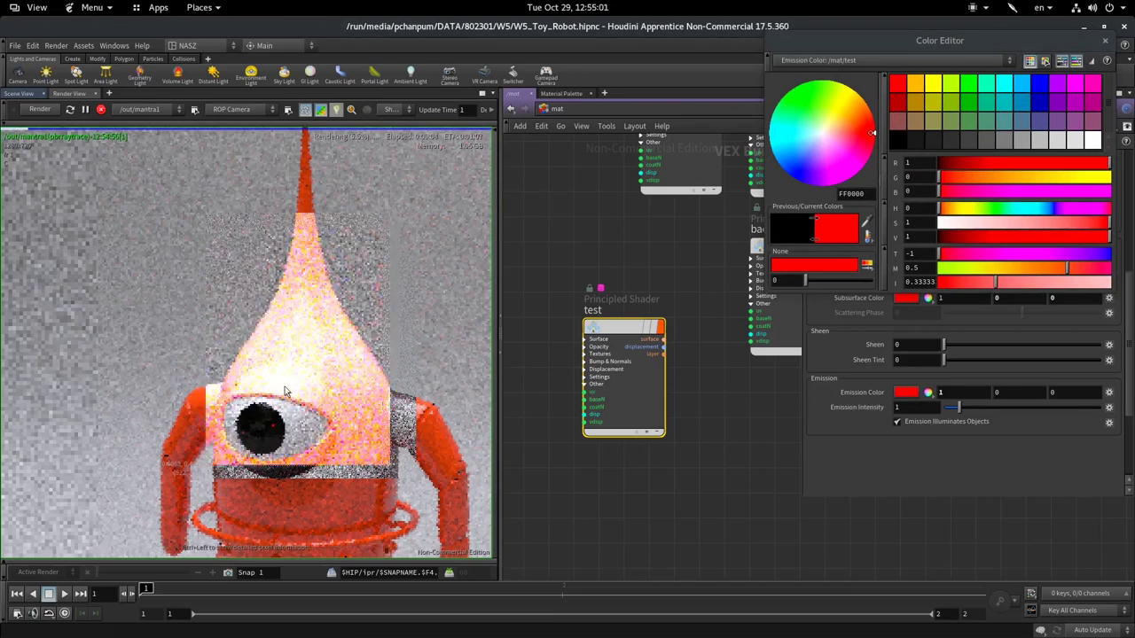
click(892, 140)
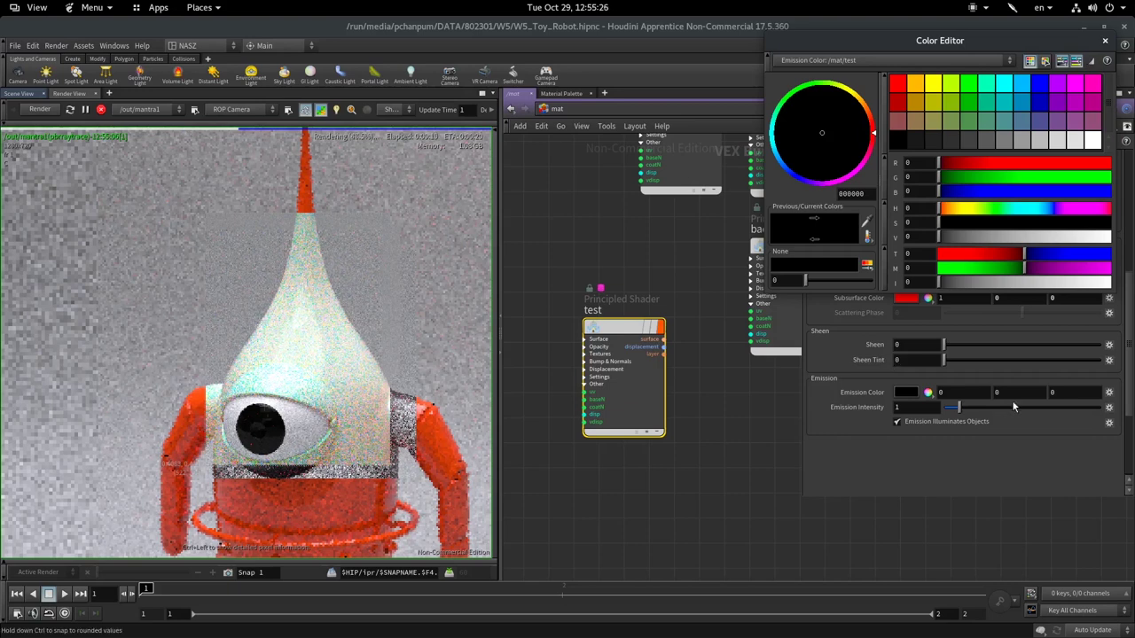
scroll(1014, 406, up, 3)
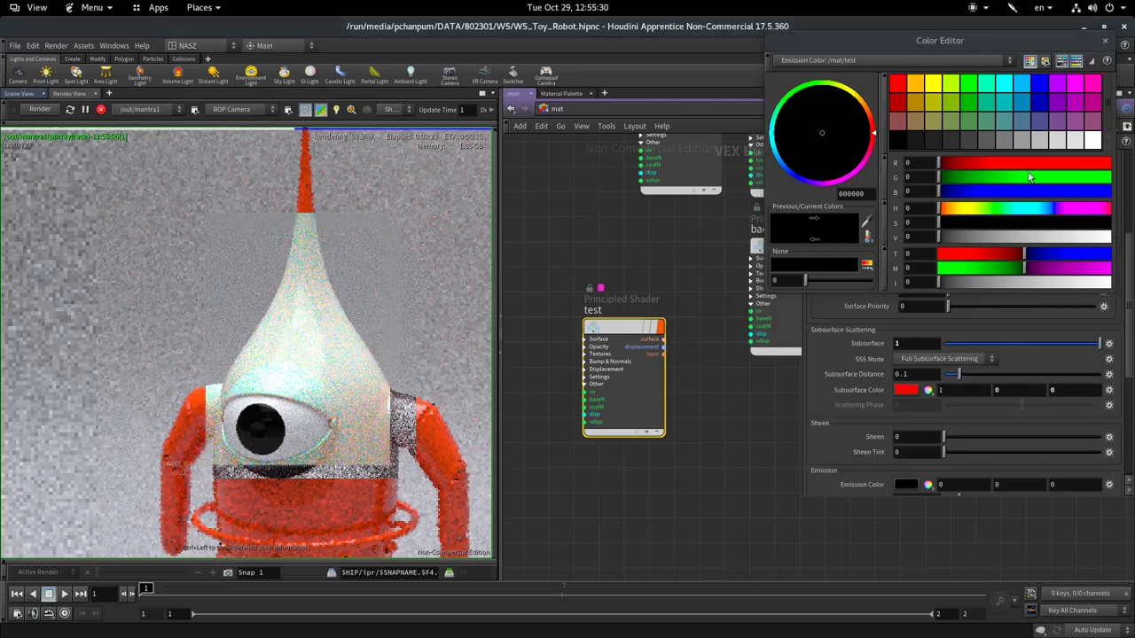
click(1105, 41)
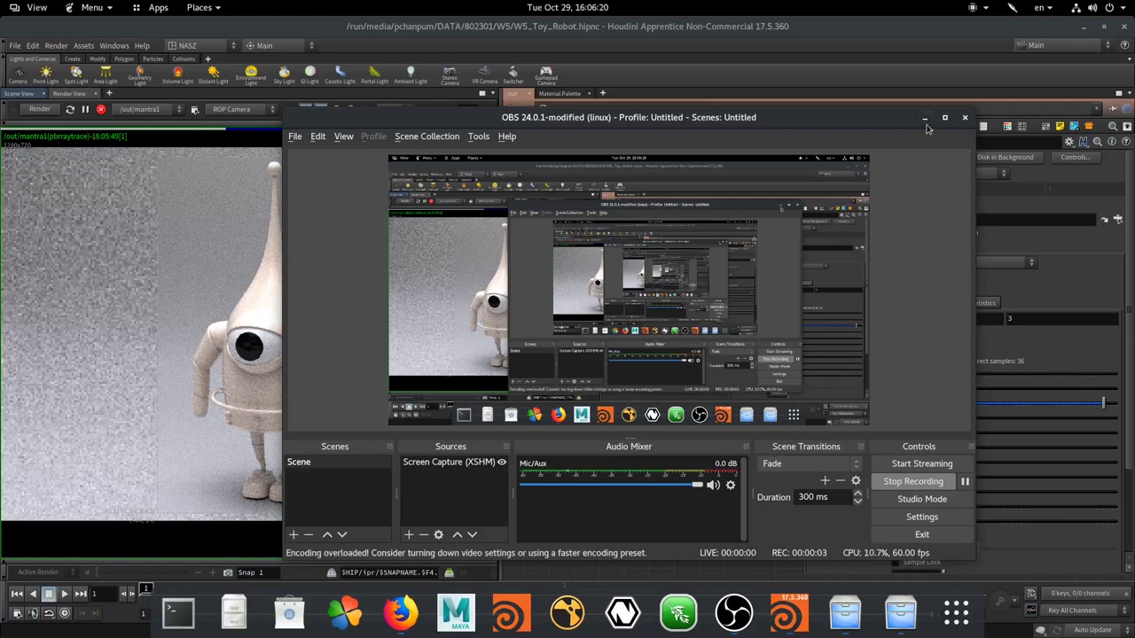
Step: Minimize OBS and switch Houdini's network view back to the mat network
click(925, 118)
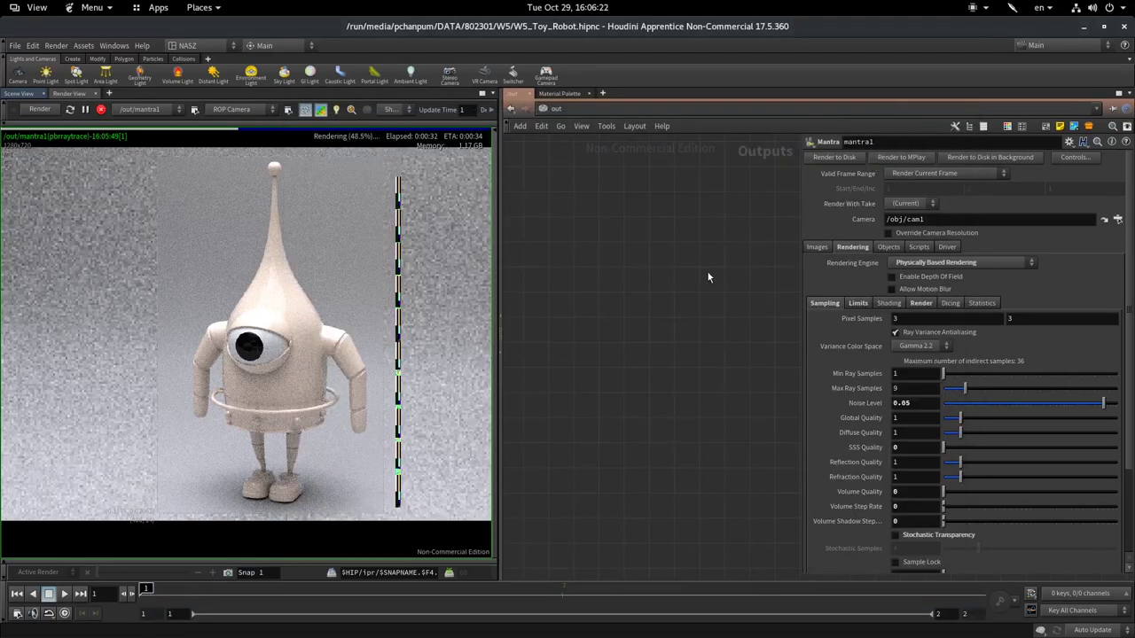
click(557, 110)
click(578, 152)
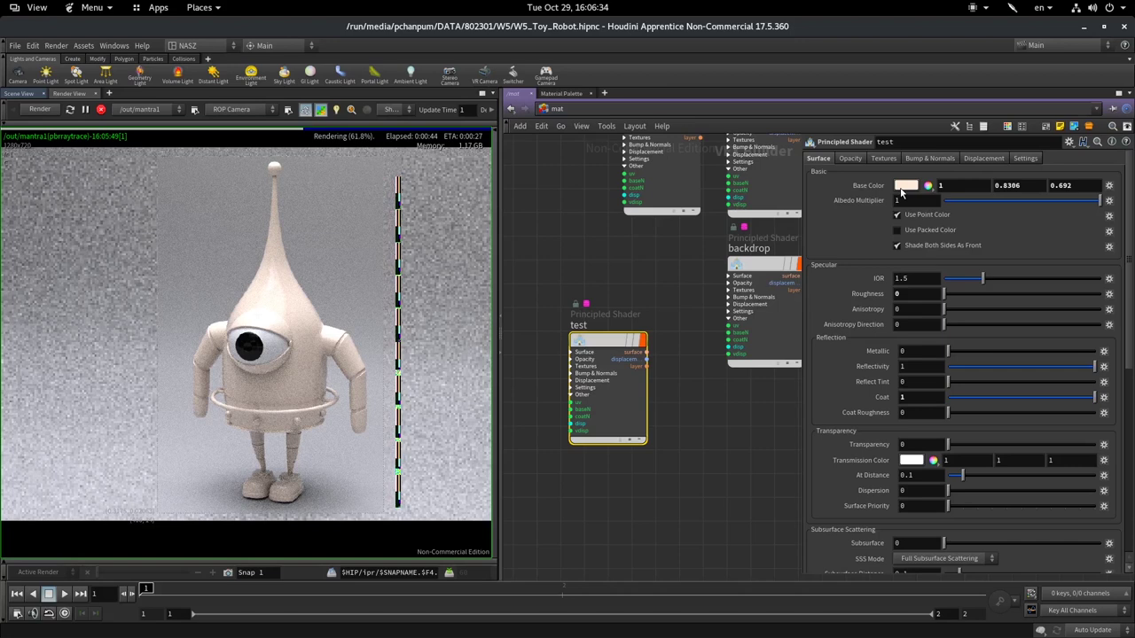
Step: Scroll the Principled Shader parameters and show its Opacity settings
scroll(868, 266, down, 2)
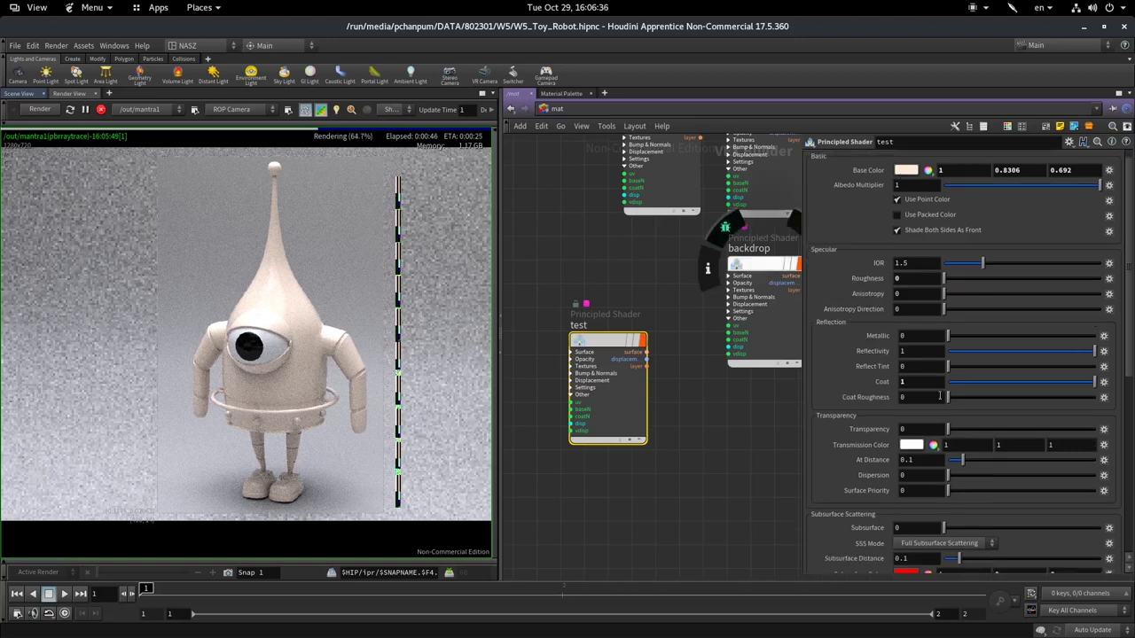
scroll(851, 293, down, 2)
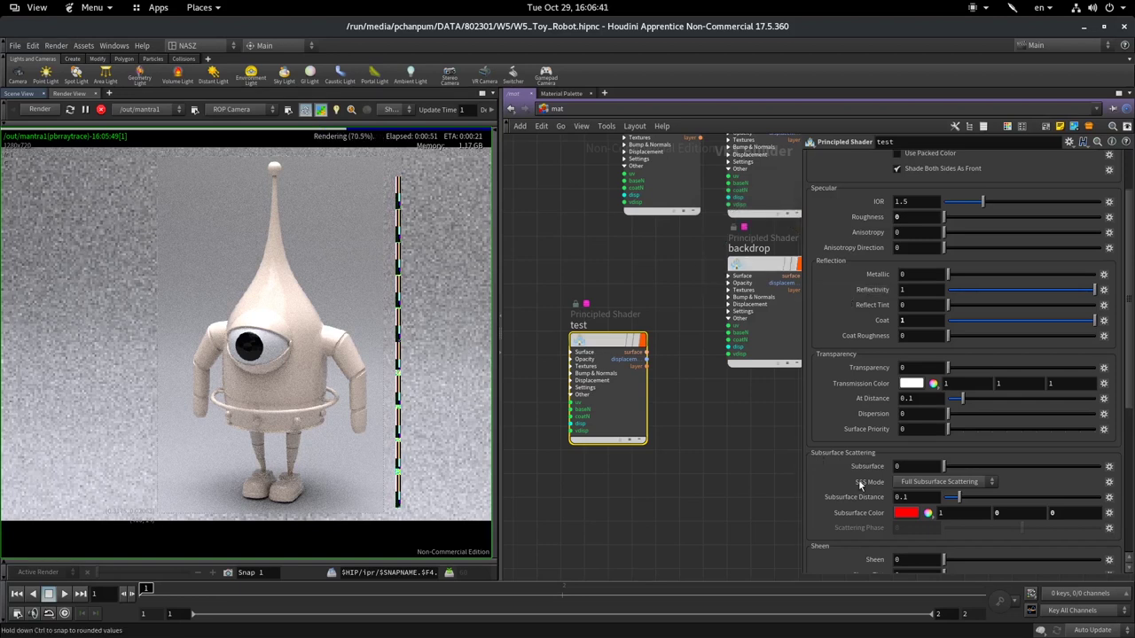
click(851, 158)
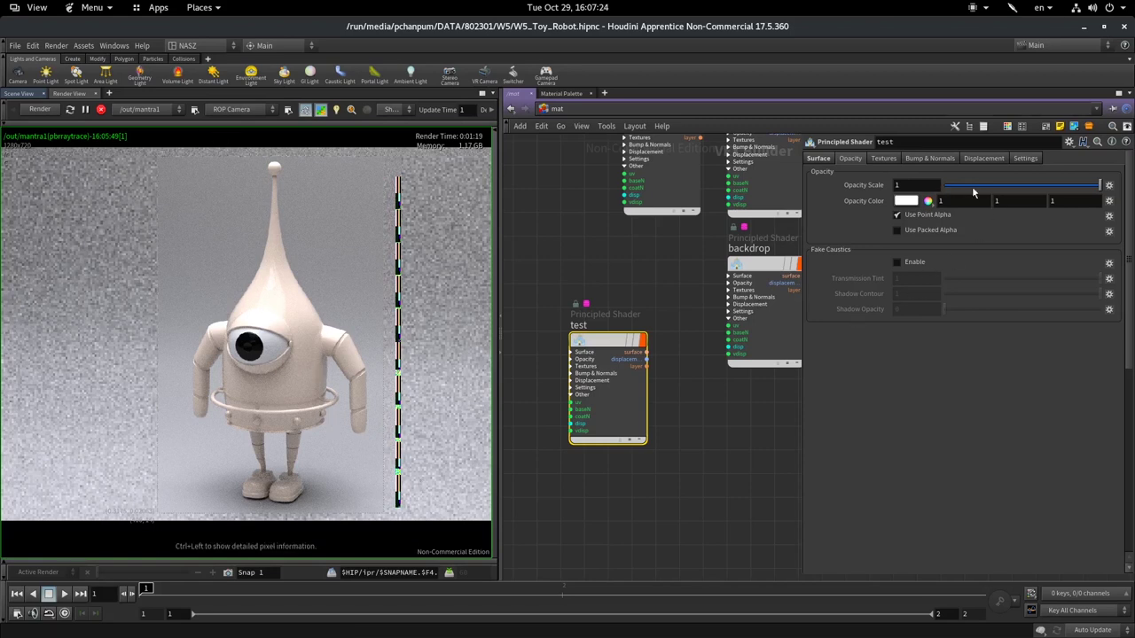
Step: Preview Opacity Scale at 0 and 0.47, restore it to 1, then switch to Firefox
drag(990, 186, 821, 195)
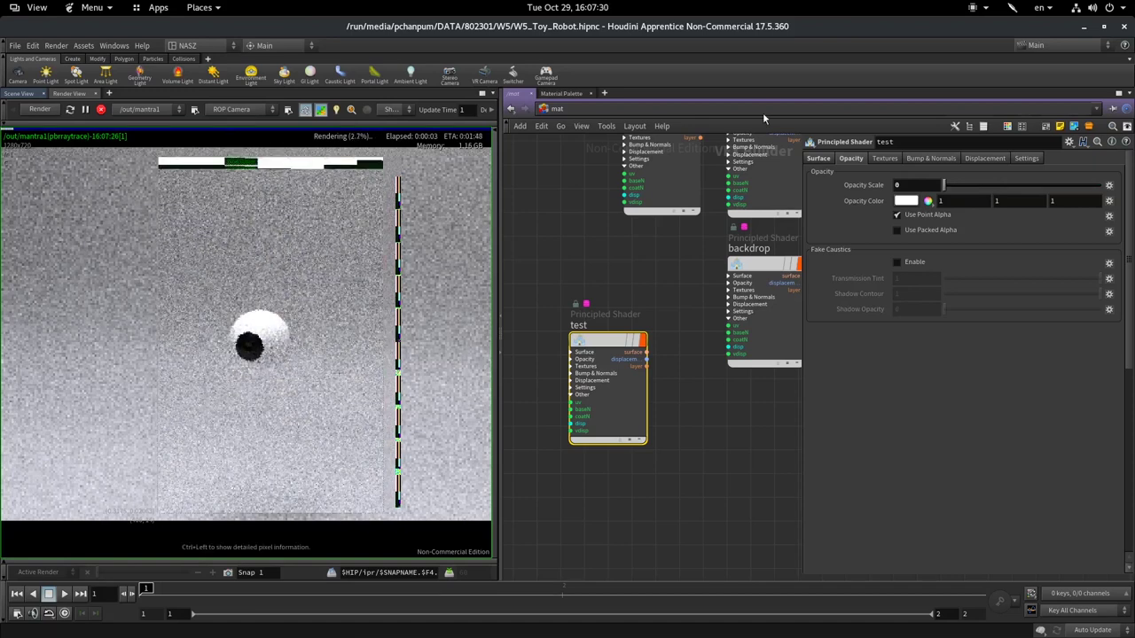
click(1017, 184)
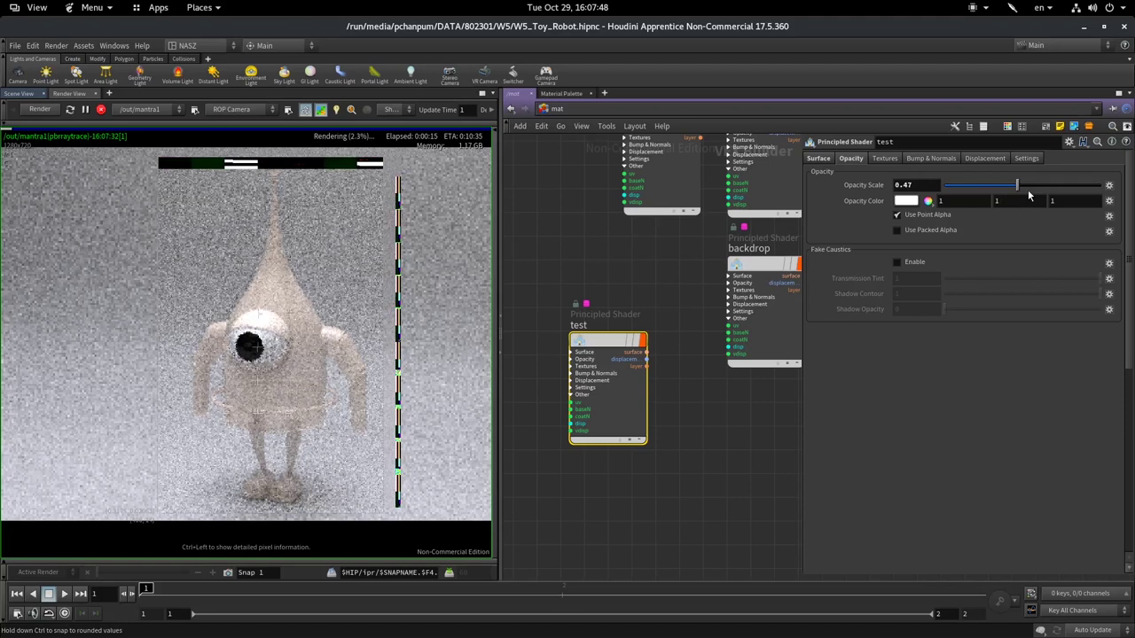
drag(1028, 190, 1108, 182)
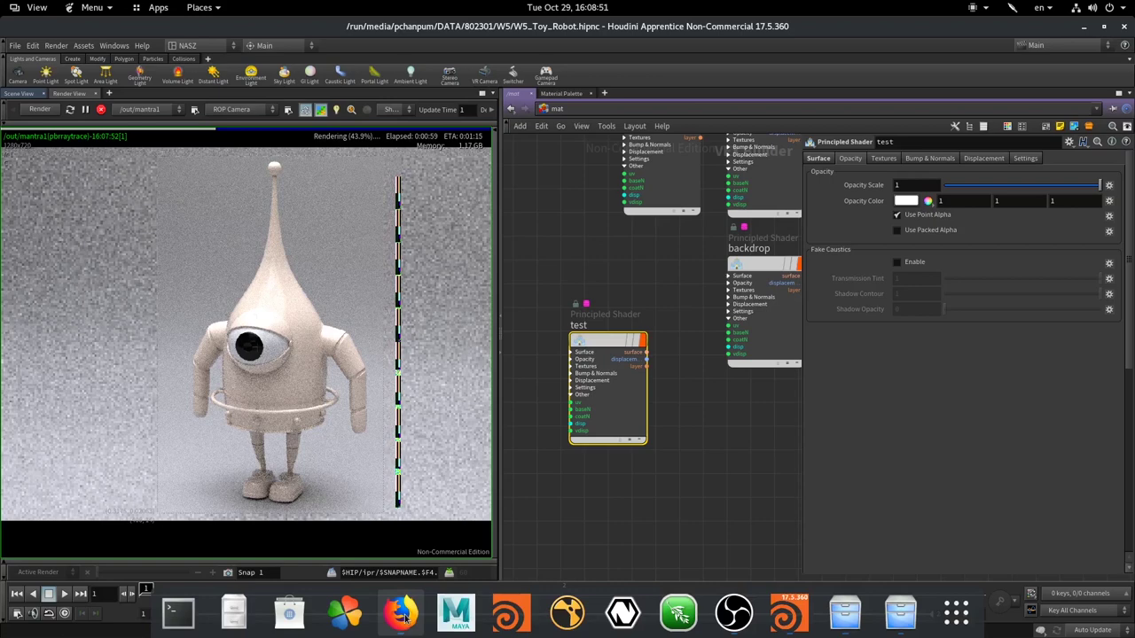
click(401, 613)
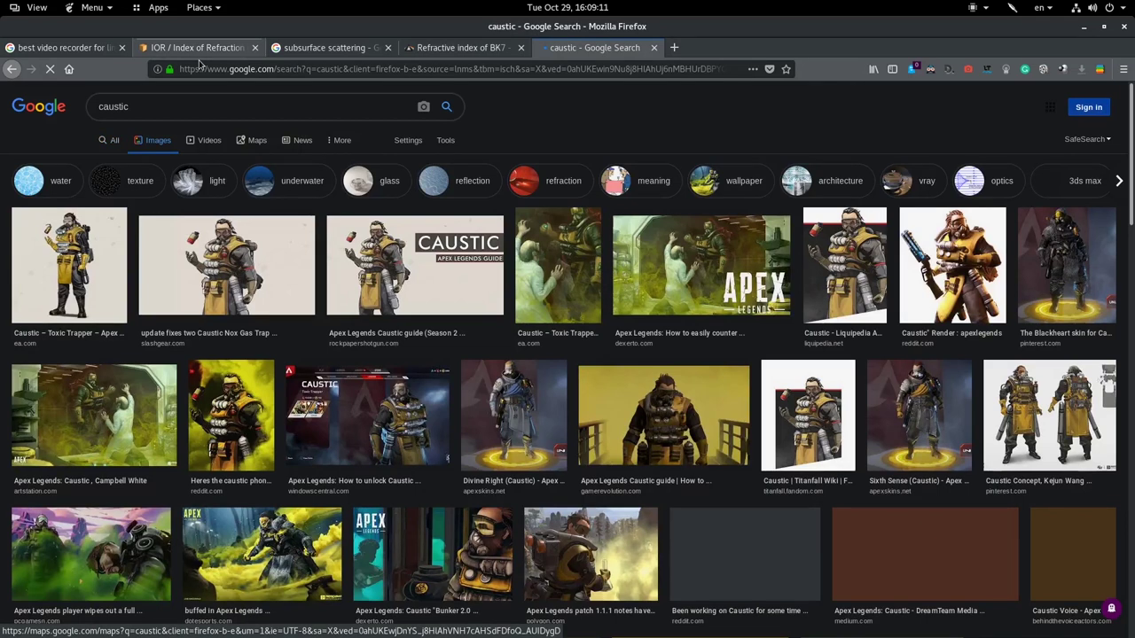
Step: Narrow the search to caustic textures and preview the Caustic (optics) and Blender refraction images
click(133, 180)
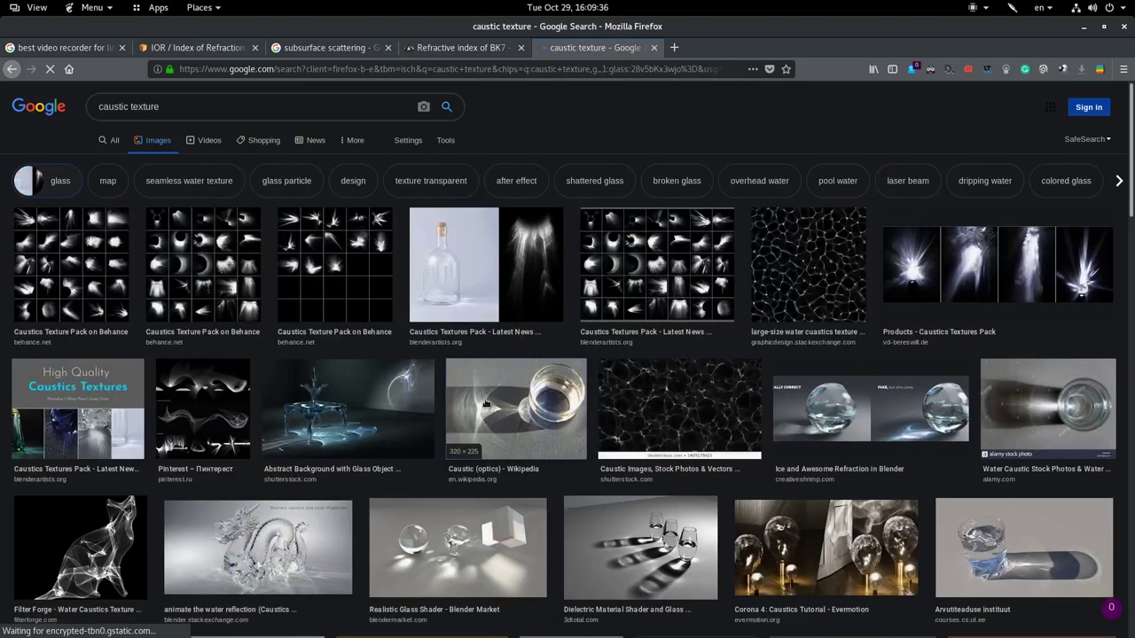
click(485, 404)
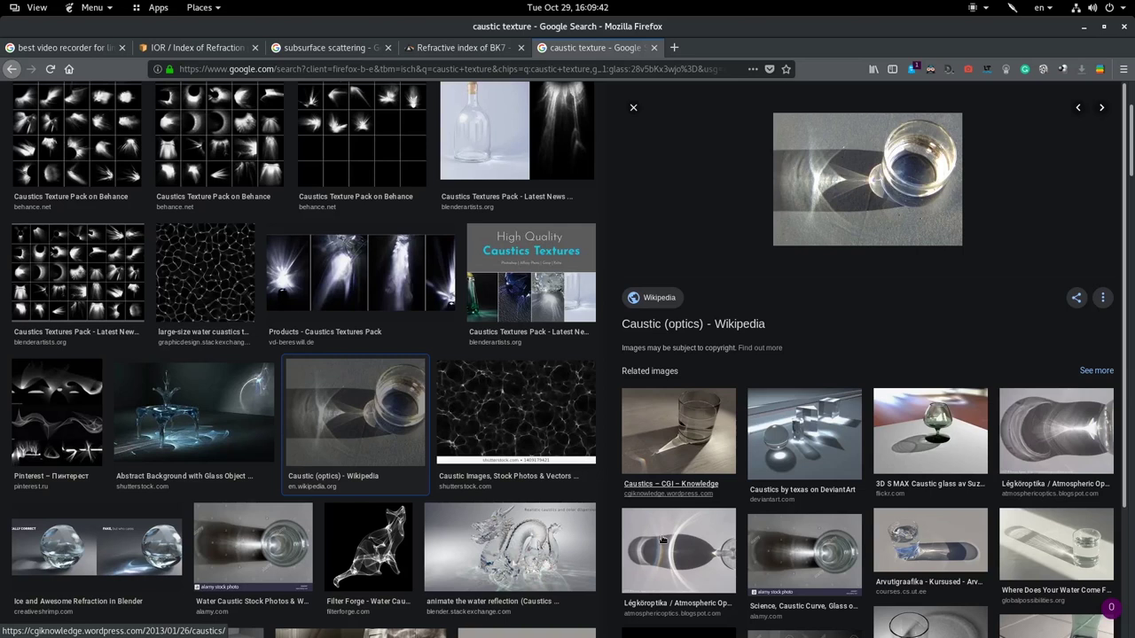
click(101, 541)
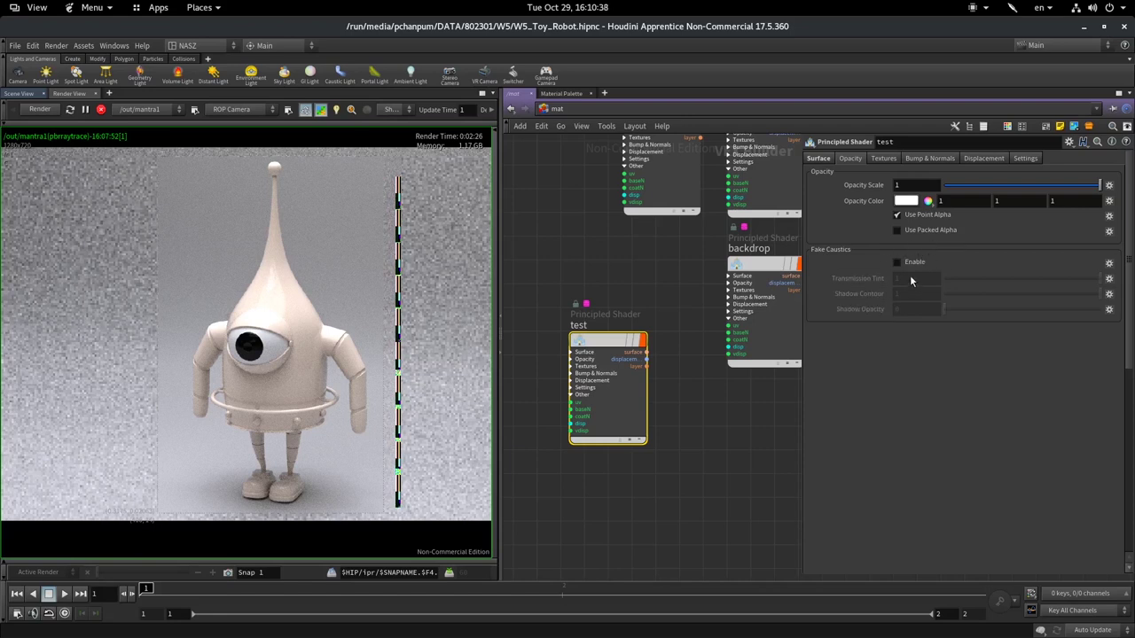
Step: Enable Use Point Alpha on the test shader, check Base Color input options, and show Textures
click(896, 214)
click(883, 160)
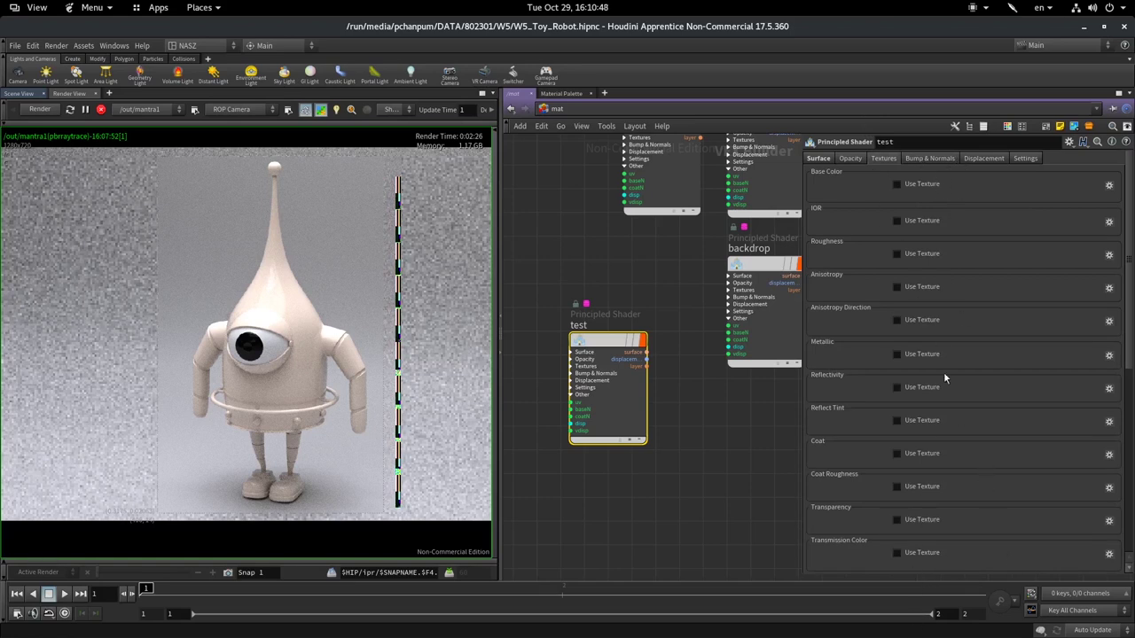
click(820, 159)
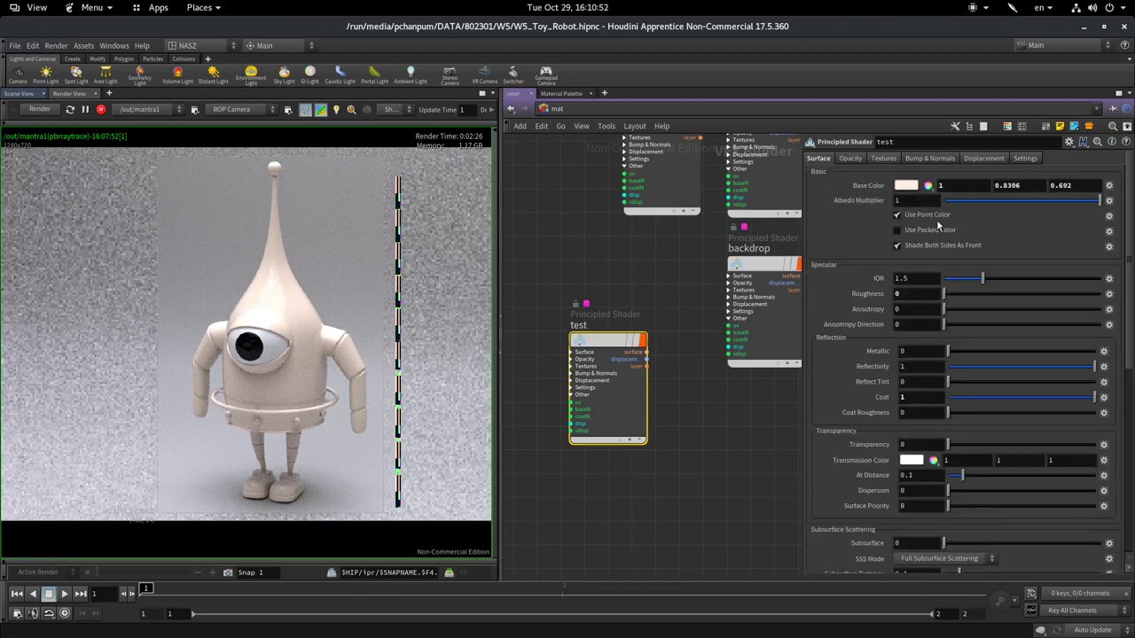
click(1109, 185)
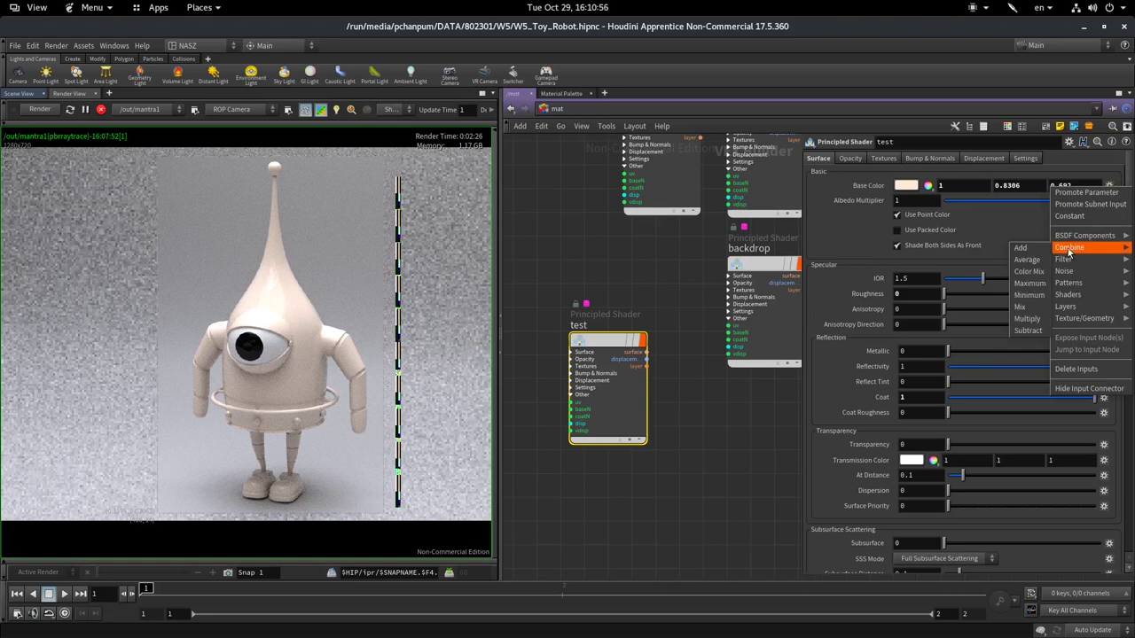
mouse_move(1084, 235)
click(876, 157)
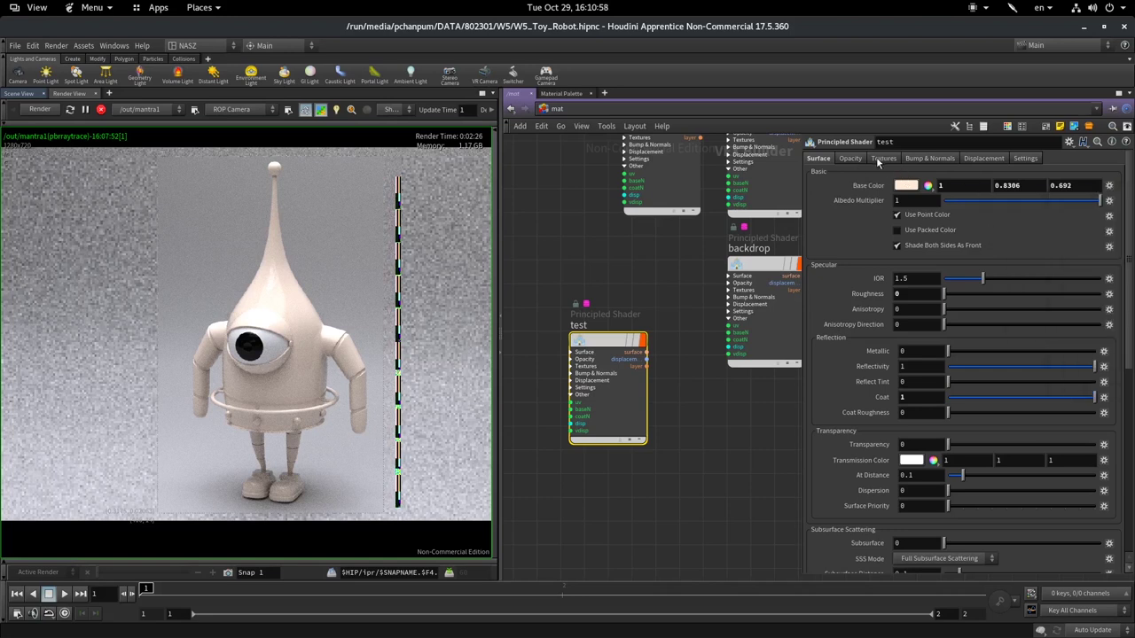
click(876, 156)
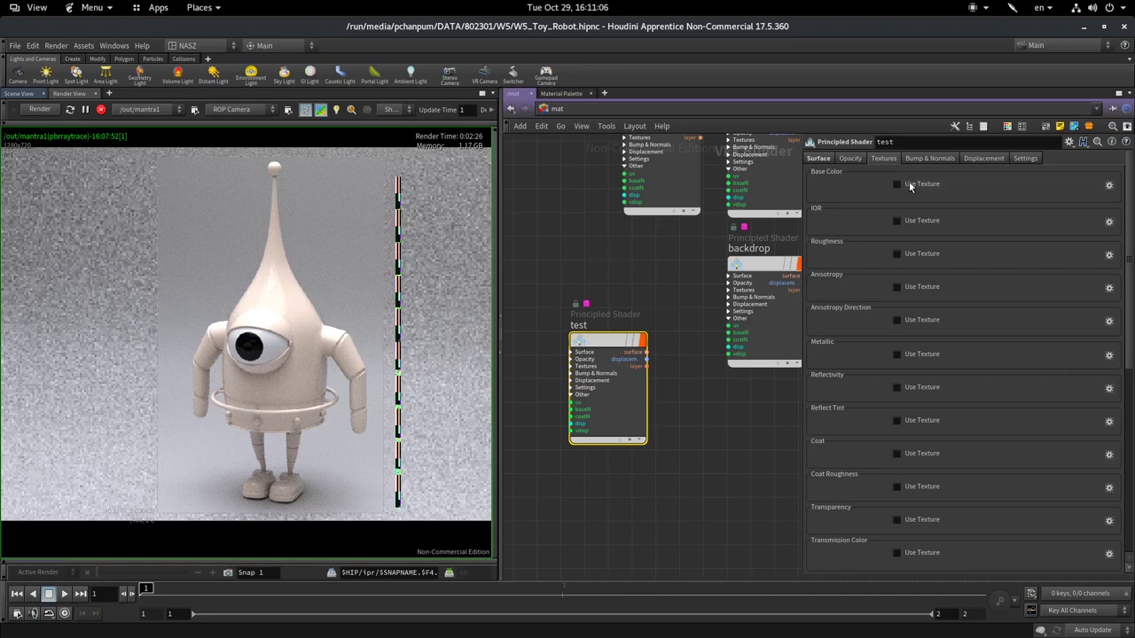
Step: Enable Base Color texture using $HFS/houdini/pic/texture/bricks001_basecolor.rat
click(909, 184)
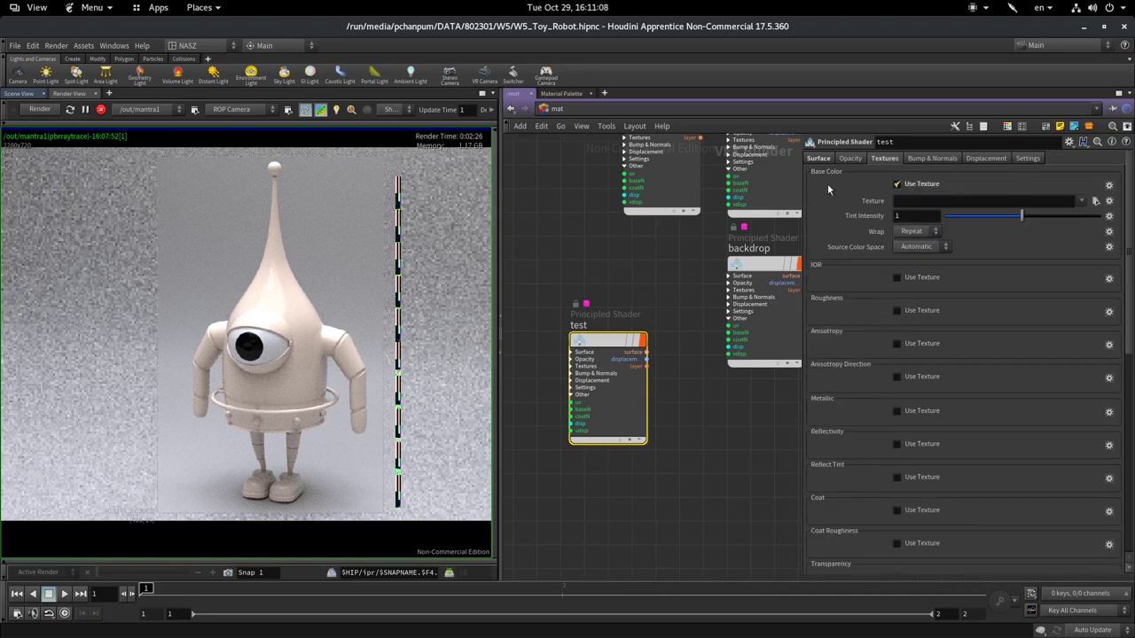
click(1096, 202)
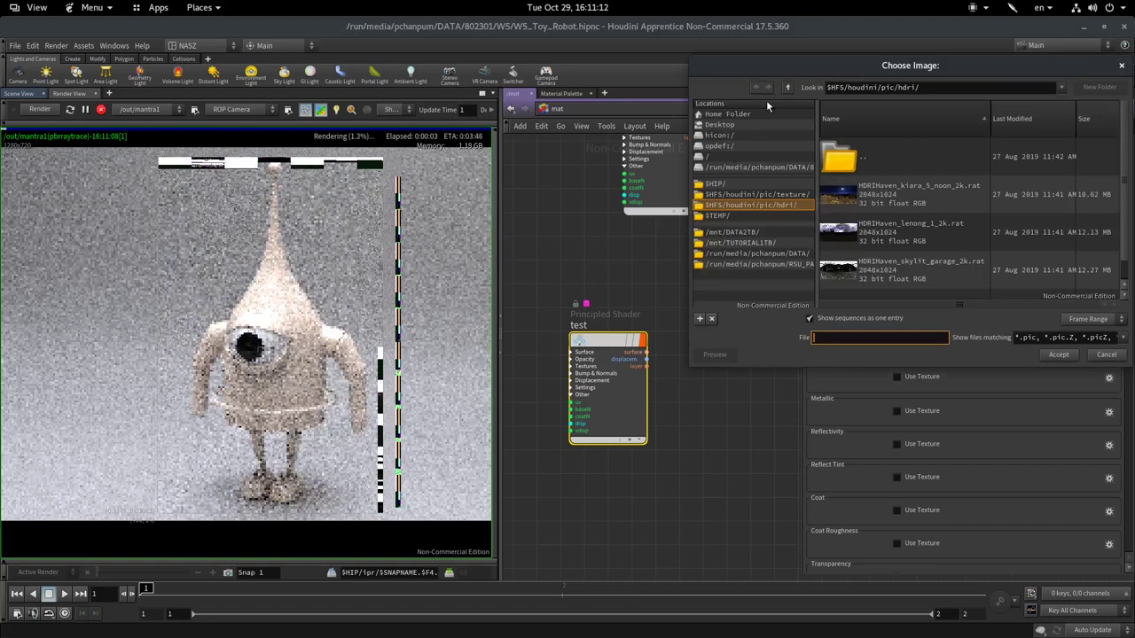
click(791, 195)
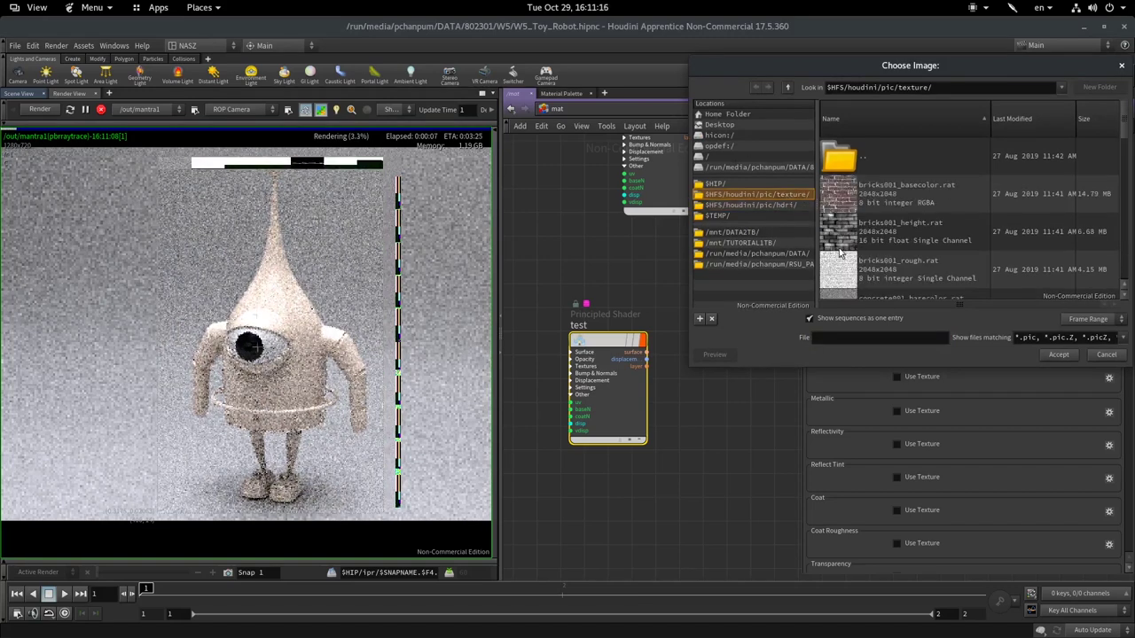
click(834, 211)
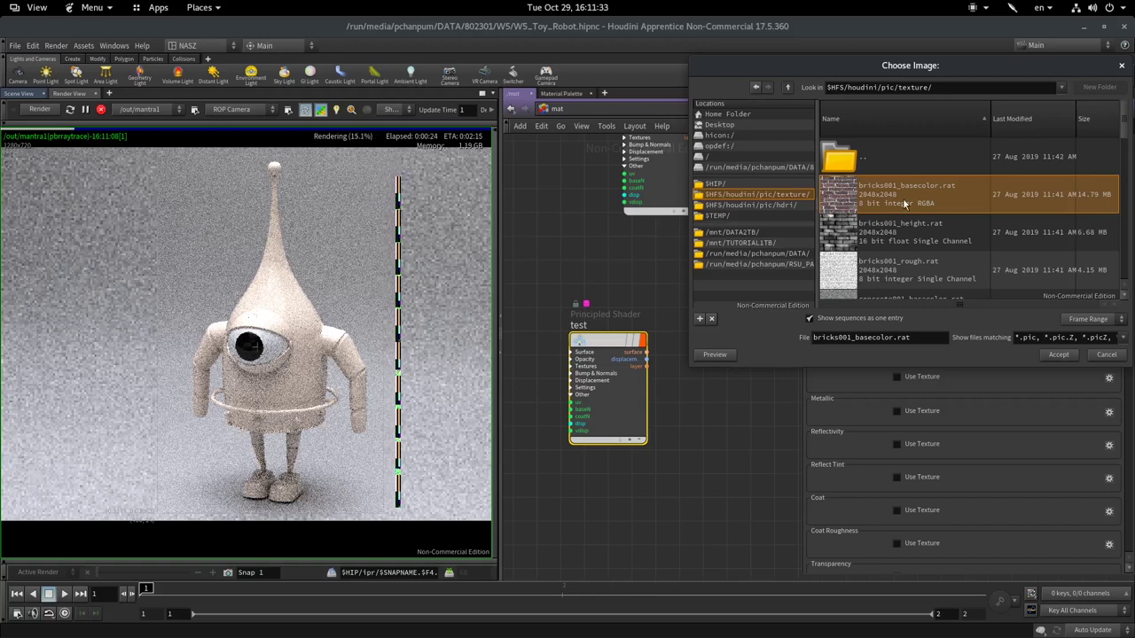
double_click(904, 204)
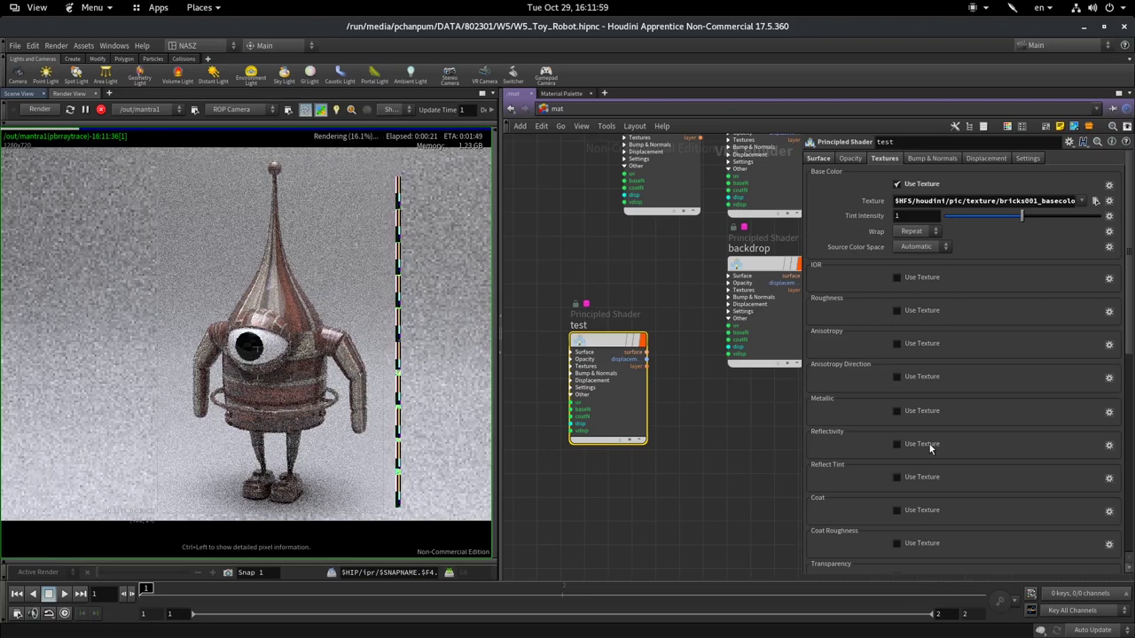
Step: Turn off the brick texture on the test shader's base colour
scroll(943, 559, down, 3)
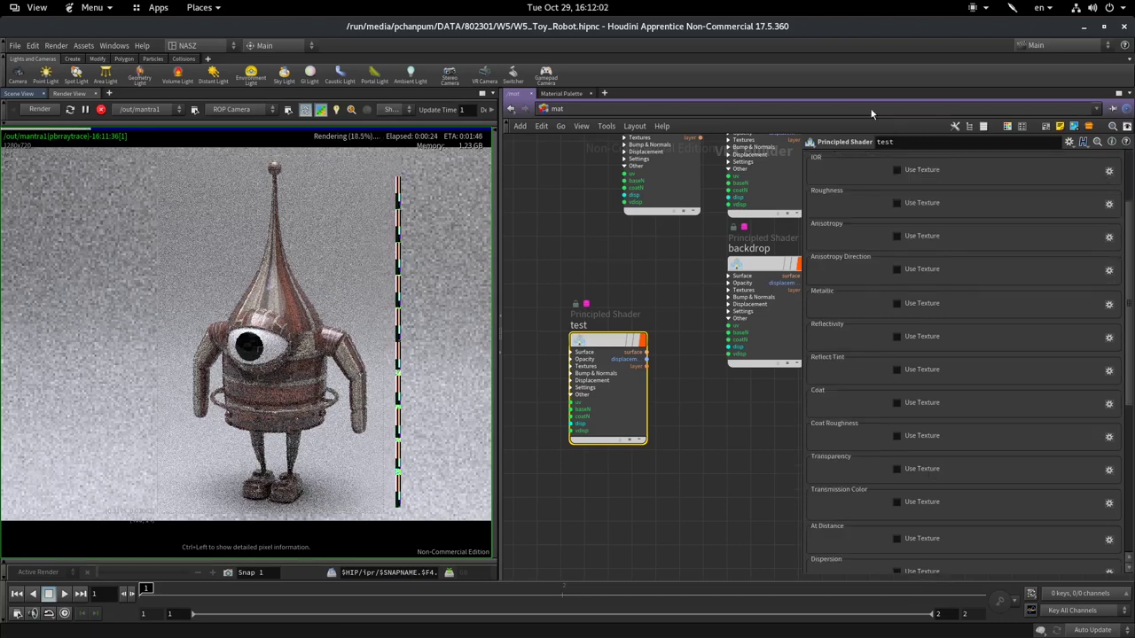
scroll(958, 178, down, 2)
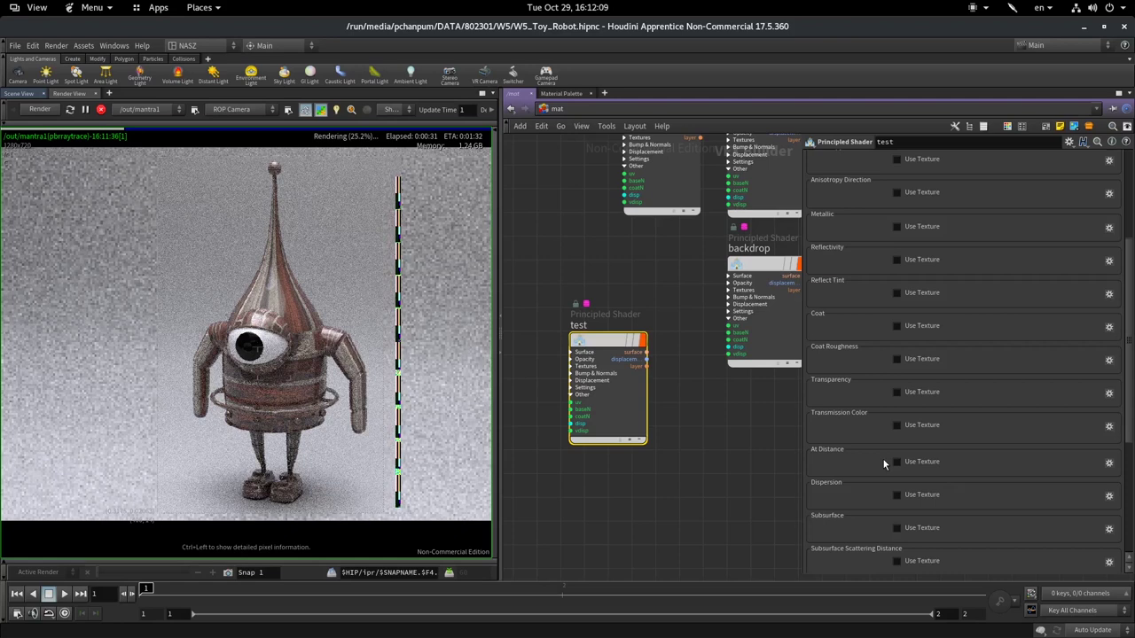
scroll(883, 460, up, 1)
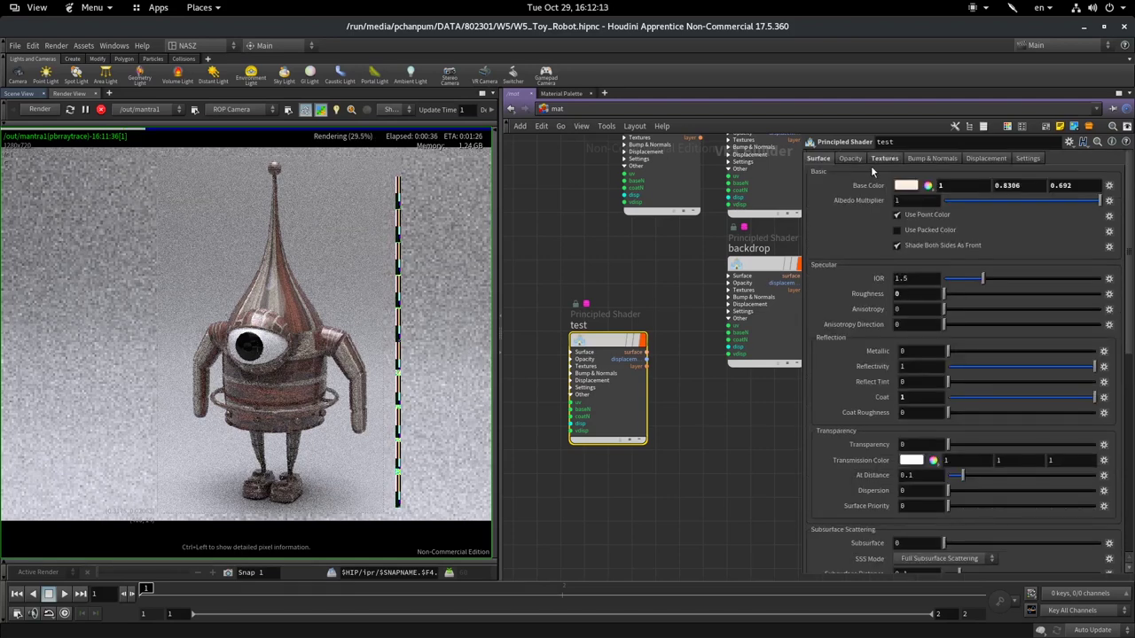
click(878, 163)
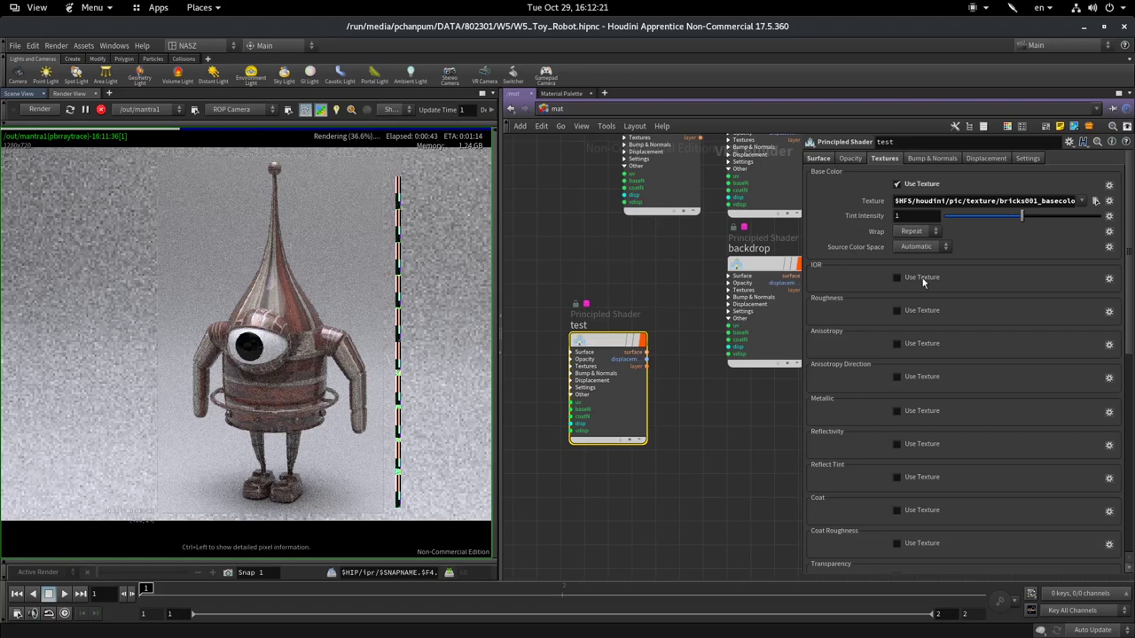
key(ctrl+z)
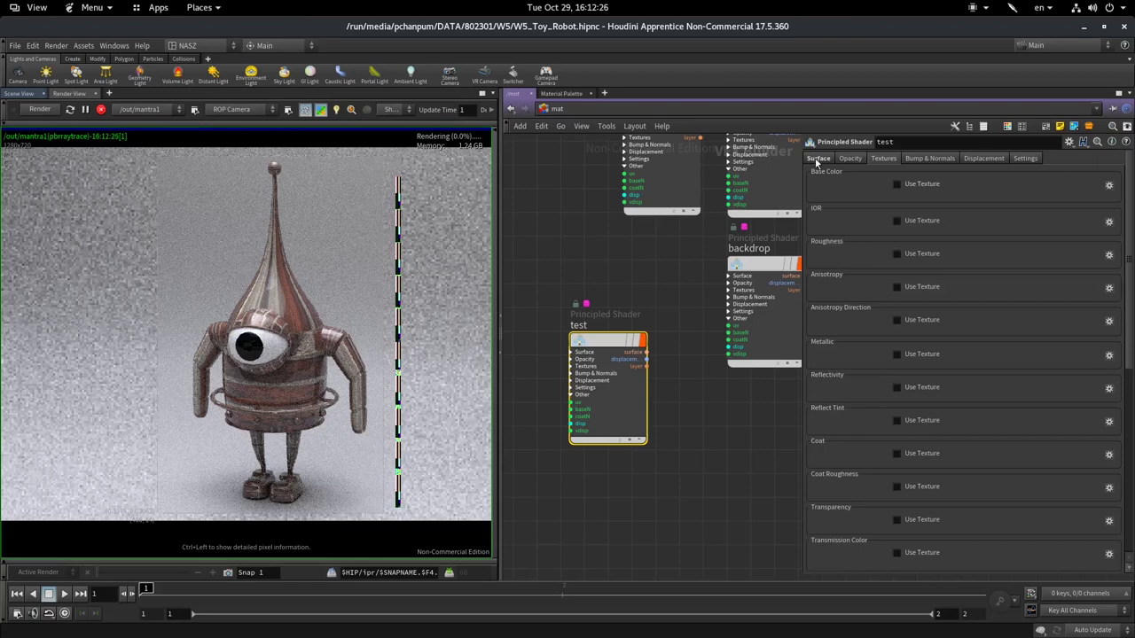
Step: Set Metallic to 1 on the Surface parameters and open the Base Color picker
click(817, 159)
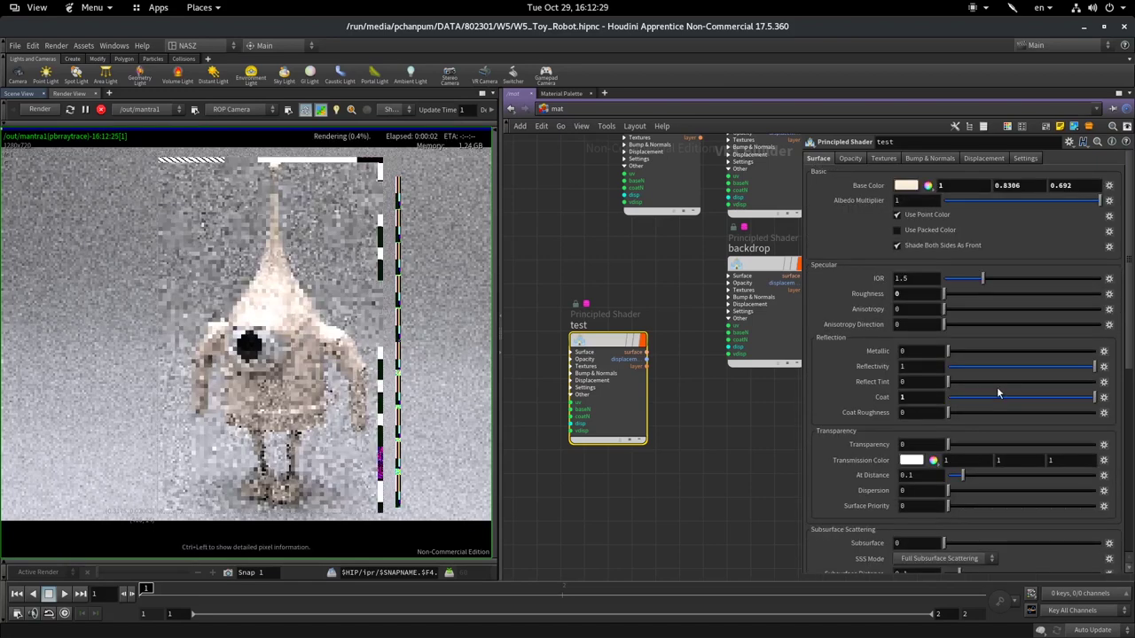
drag(948, 351, 1096, 351)
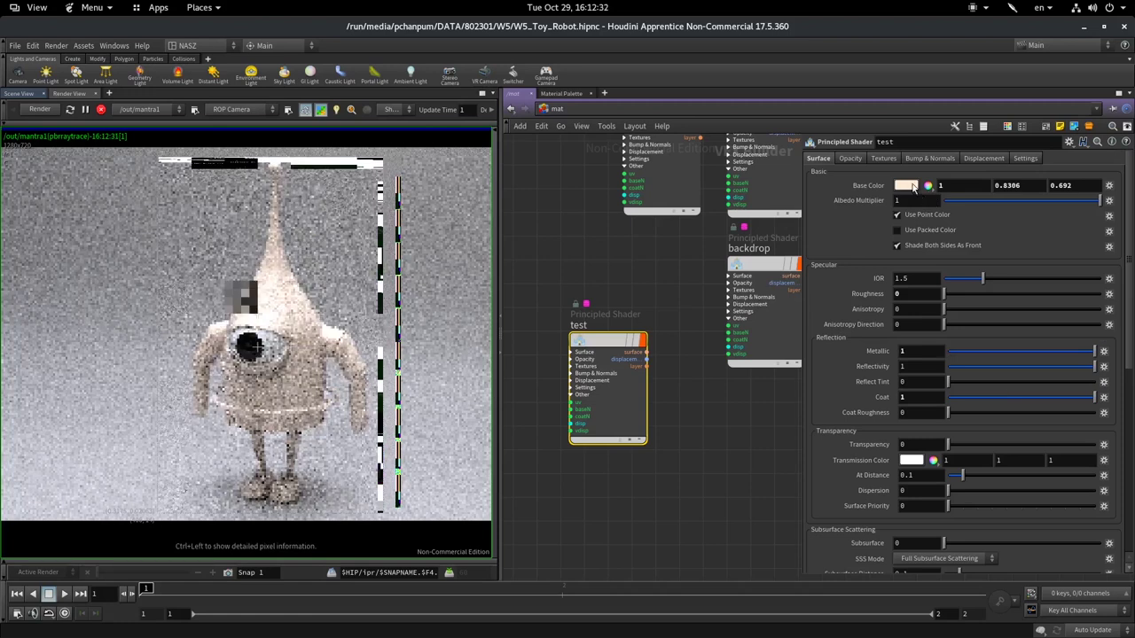
click(913, 187)
click(898, 141)
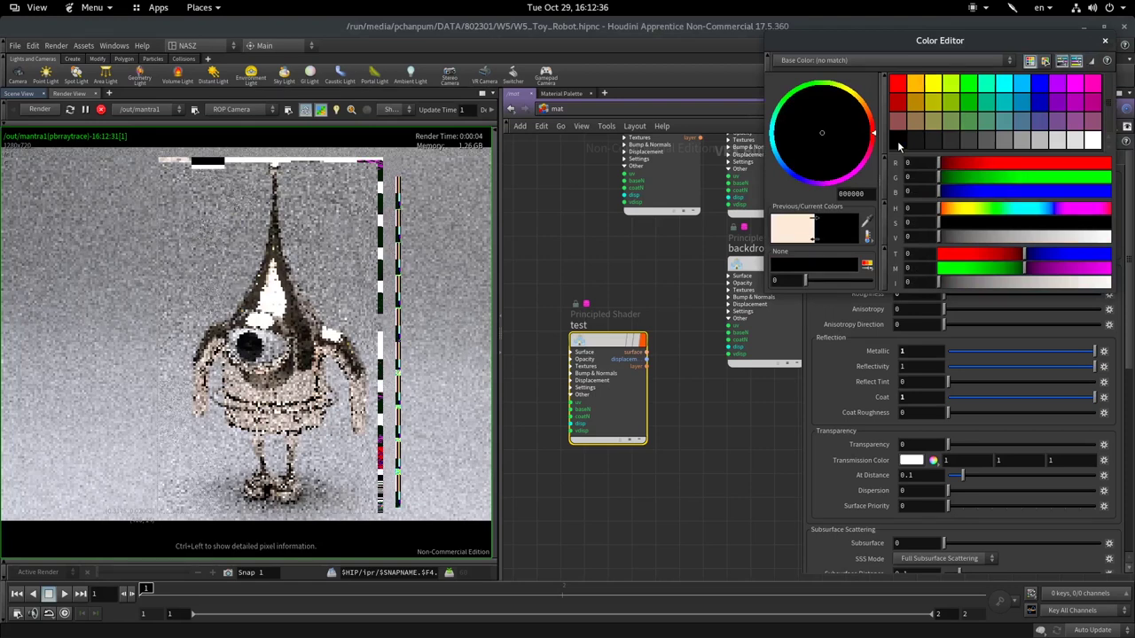
Step: Pick the orange swatch (1, 0.5, 0) as the base colour for a gold look
click(897, 85)
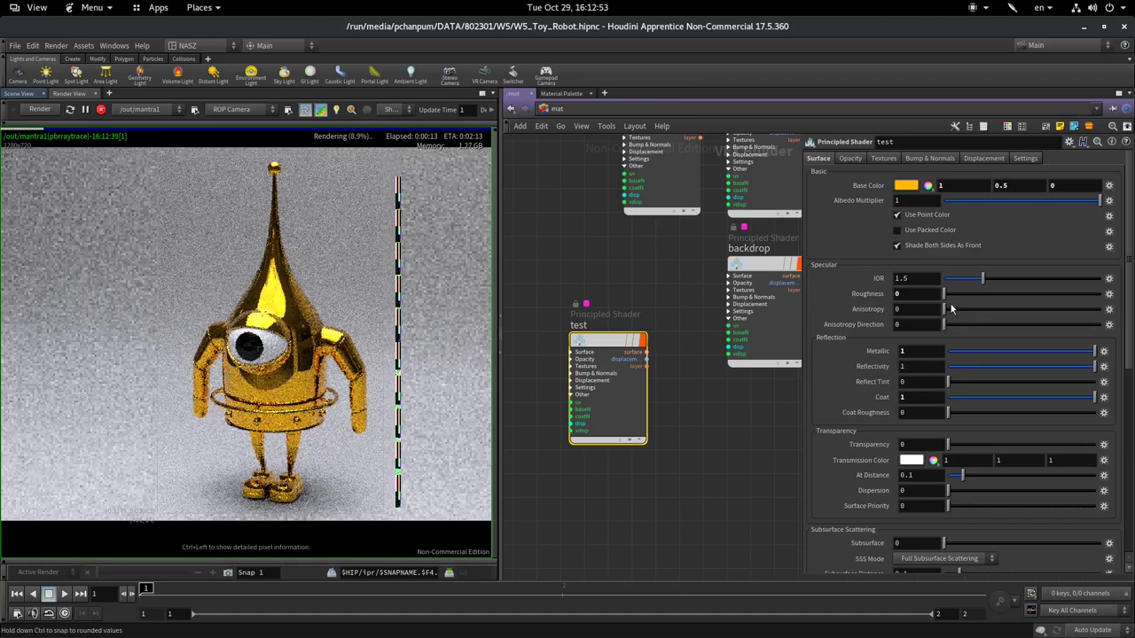
Step: Set the gold shader's Reflectivity to 0 and Roughness to 0.311
click(948, 366)
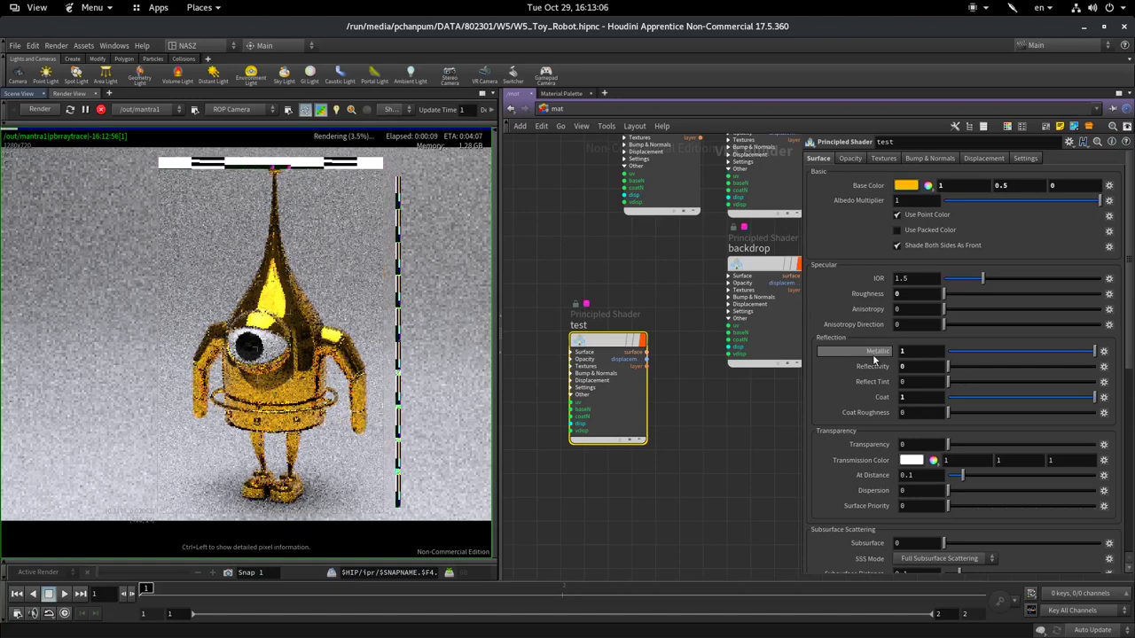
drag(952, 294, 1101, 293)
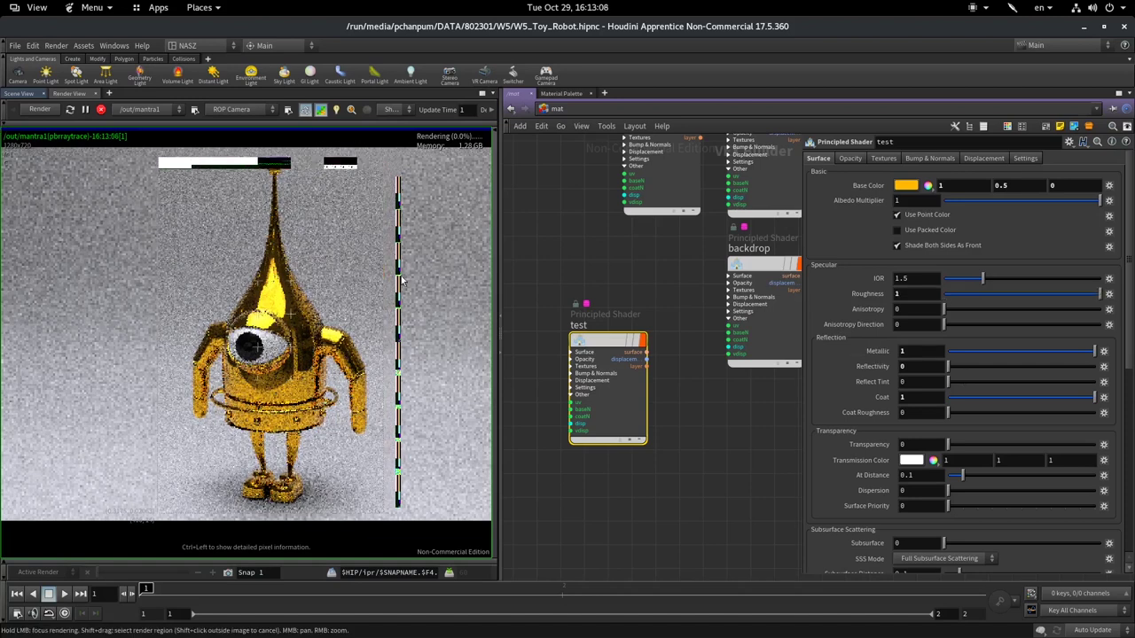
click(992, 293)
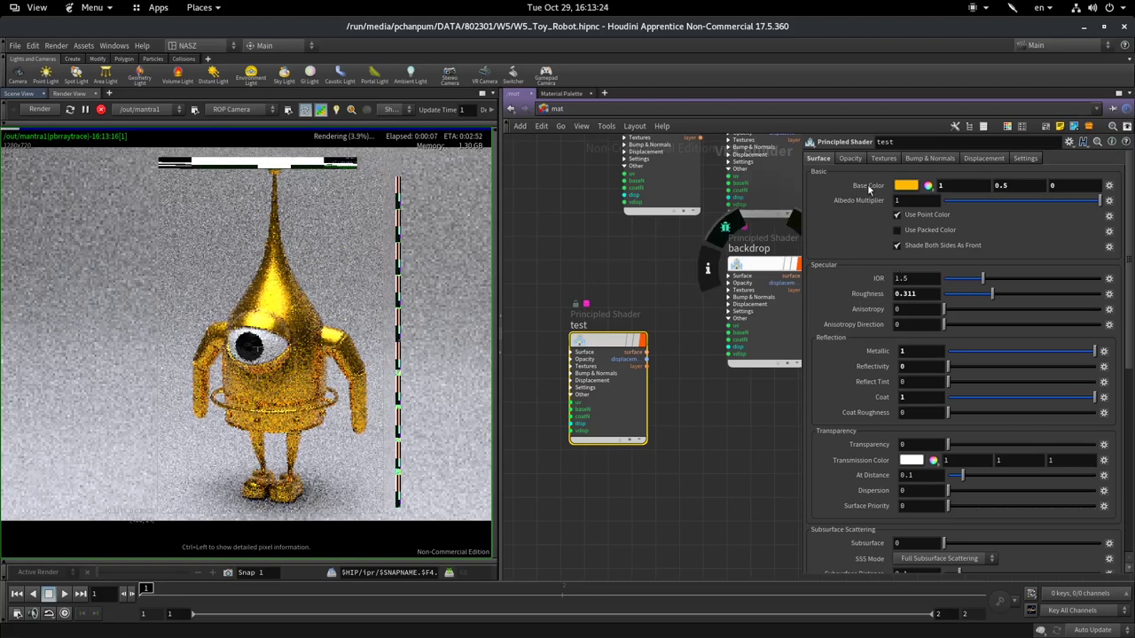
Step: Open the gold shader's Roughness input menu to list its Noise patterns
click(880, 159)
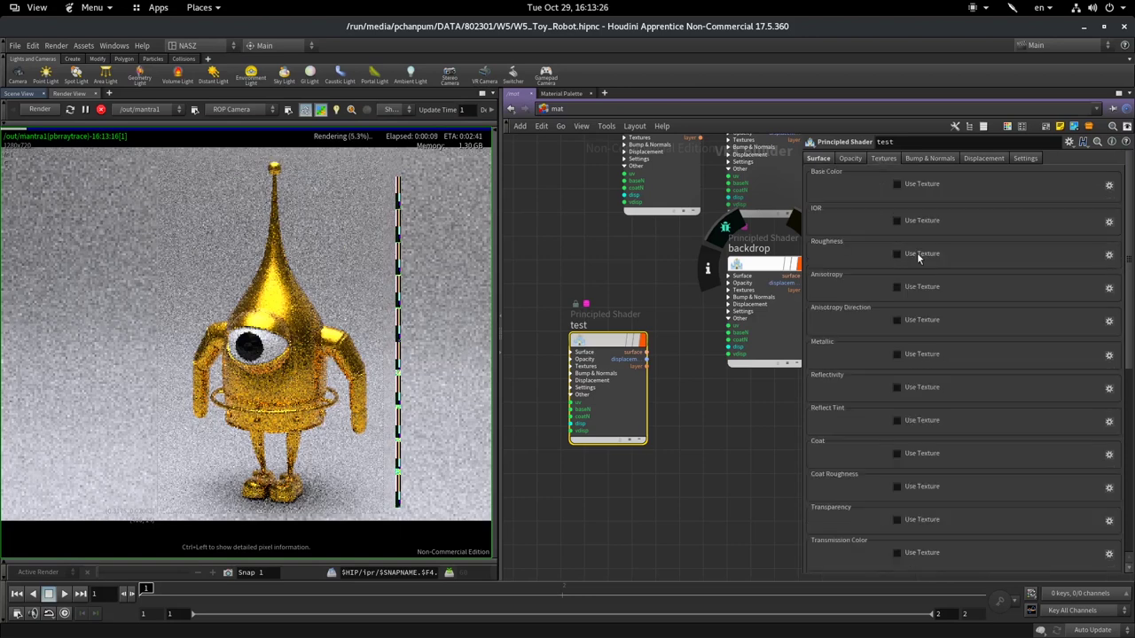
click(826, 160)
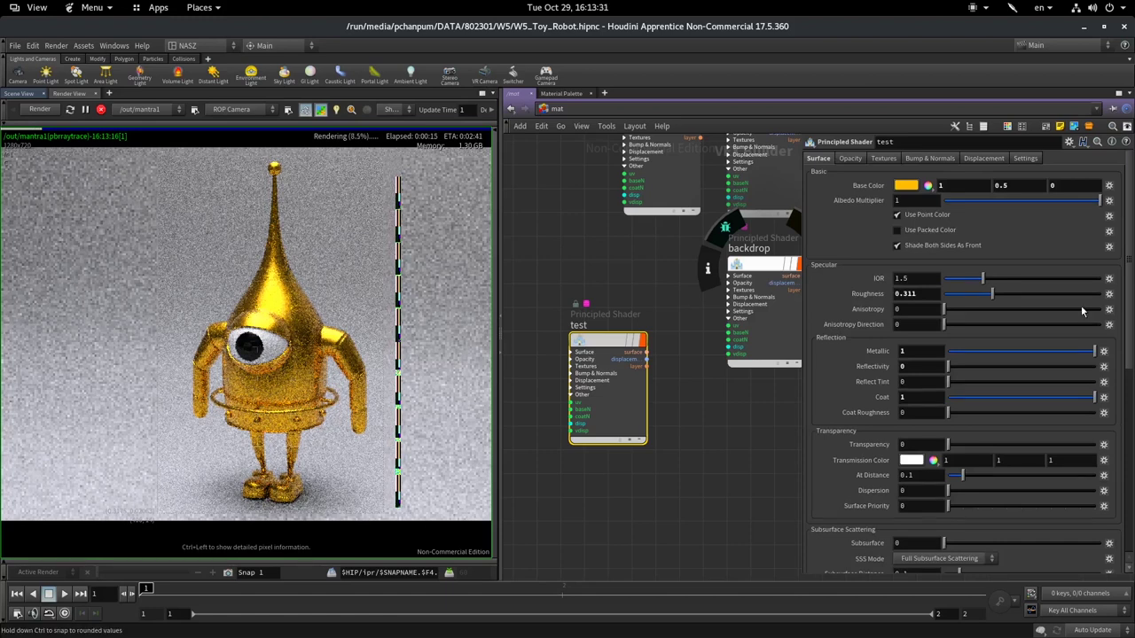
click(1108, 294)
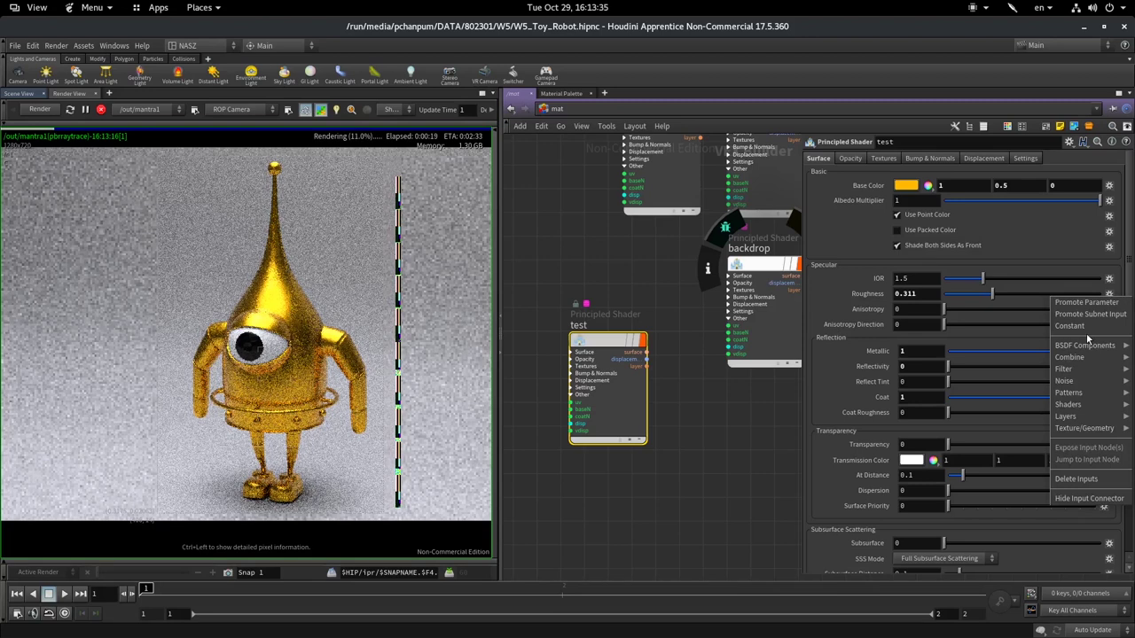
mouse_move(1073, 381)
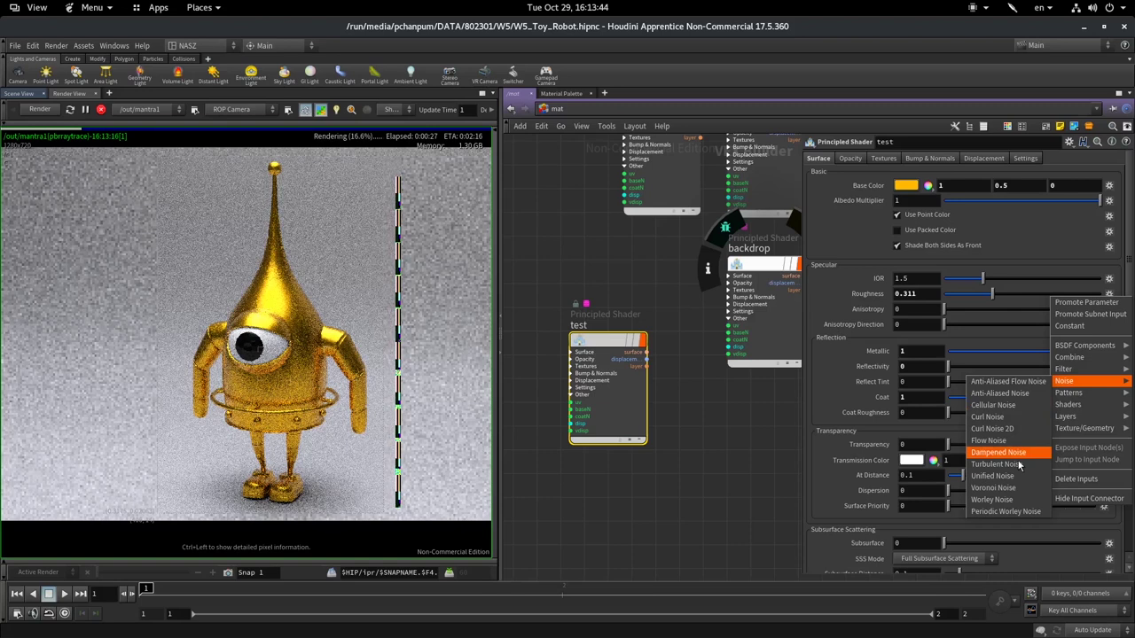
Step: Drive Roughness with an Anti-Aliased Noise node and bring uvcoords1 and aanoise1 into view
click(1000, 393)
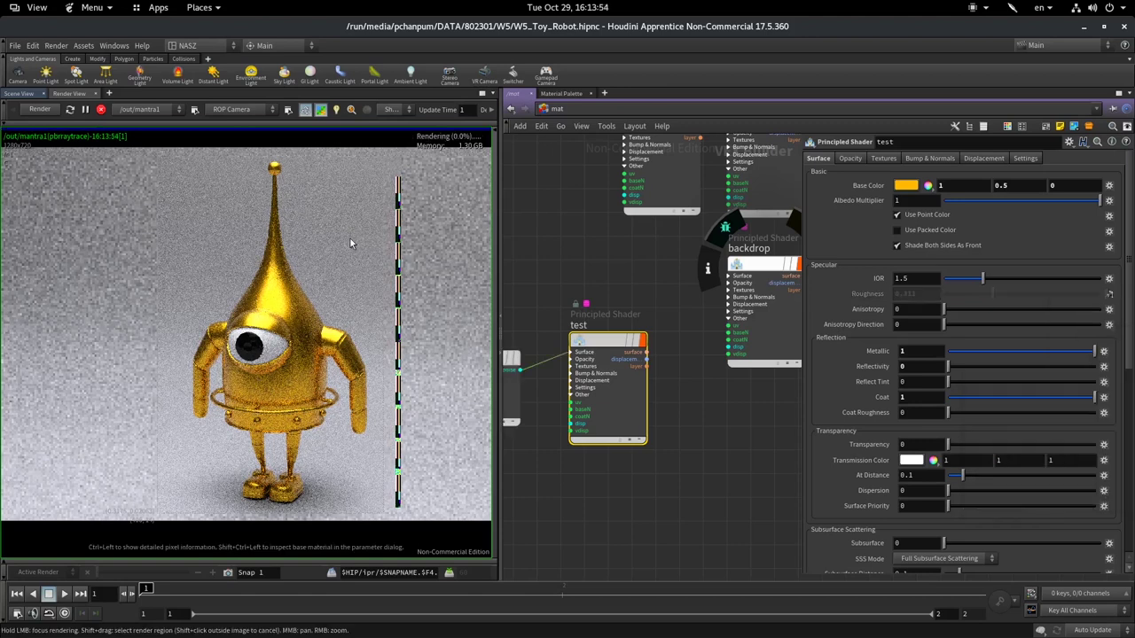
middle_drag(612, 516, 783, 474)
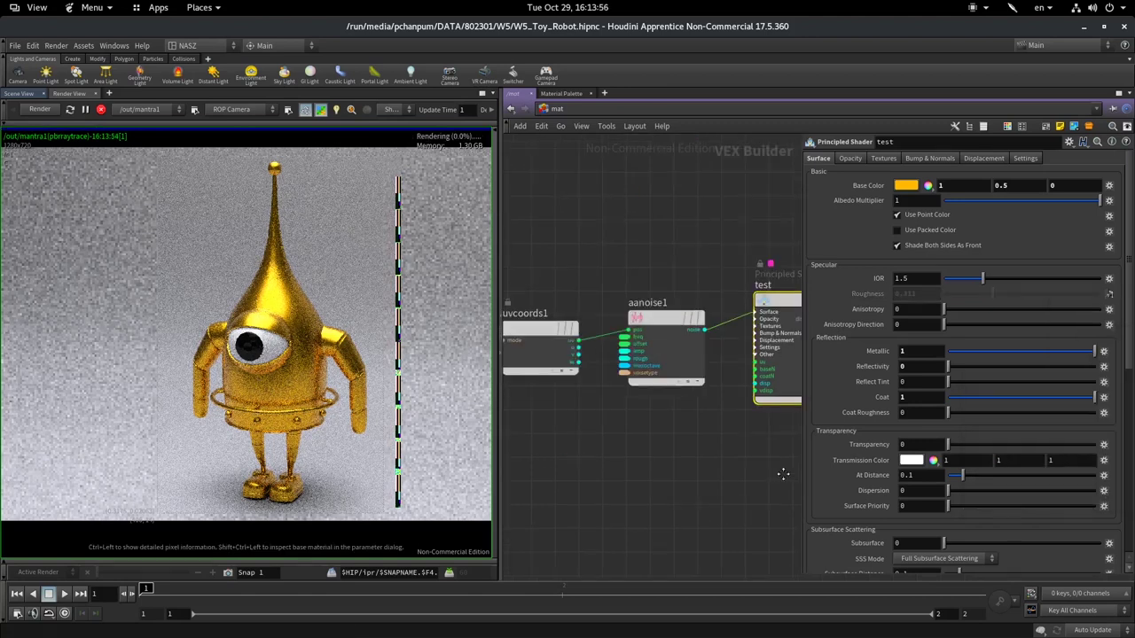
scroll(582, 500, down, 2)
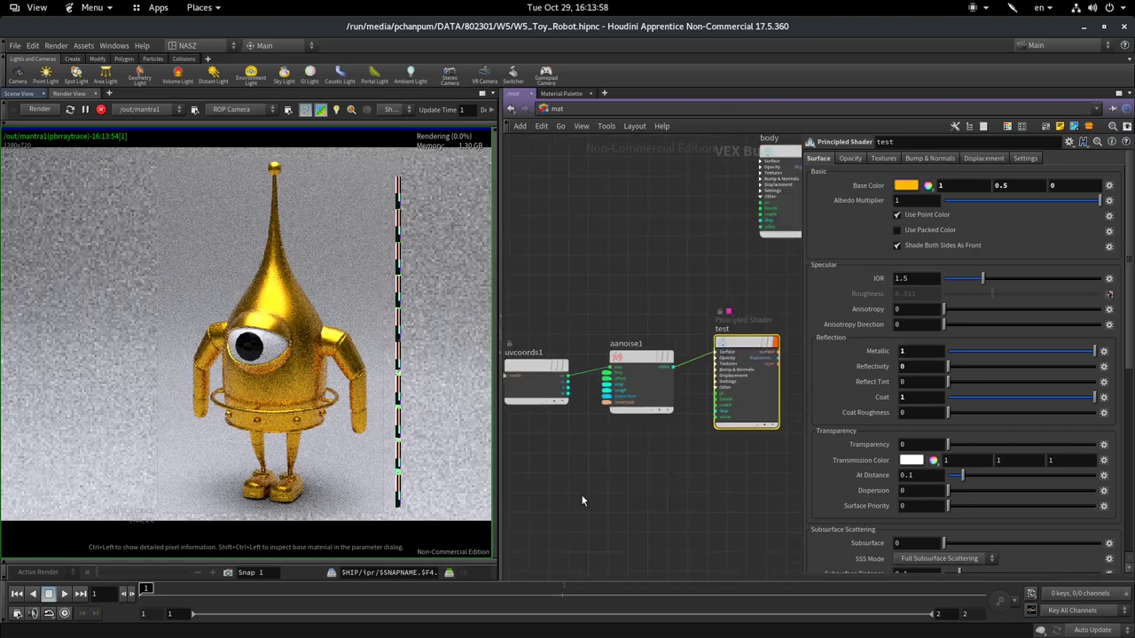
middle_drag(615, 491, 658, 467)
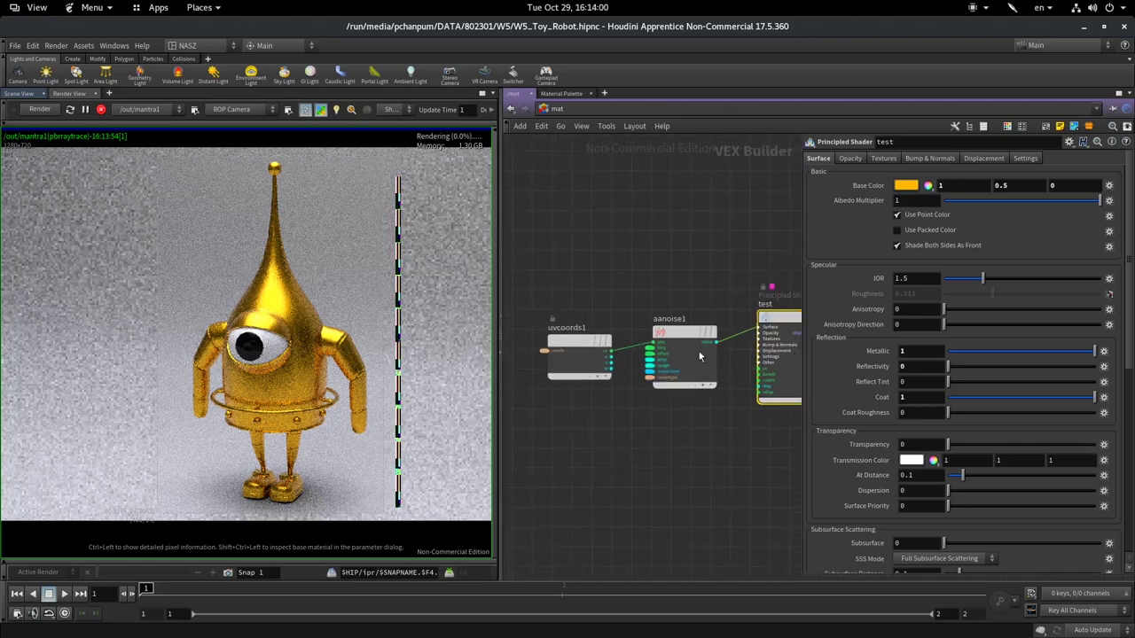
scroll(713, 339, up, 1)
scroll(713, 338, up, 2)
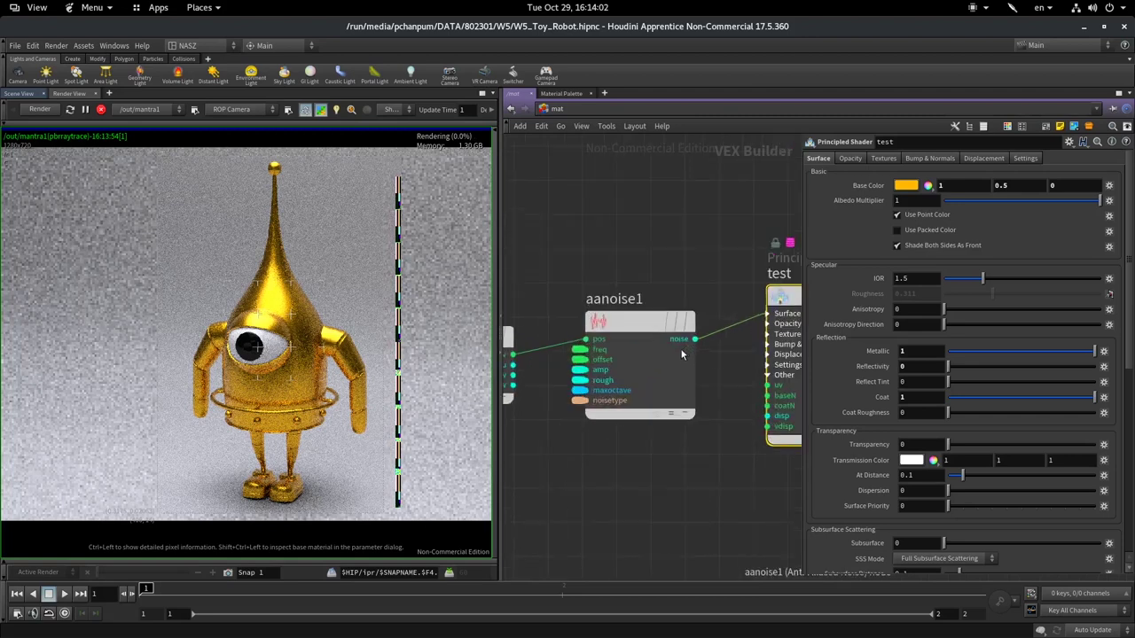
Step: Expand the test shader's Surface inputs, inspect aanoise1, and box-select uvcoords1 and aanoise1
click(769, 314)
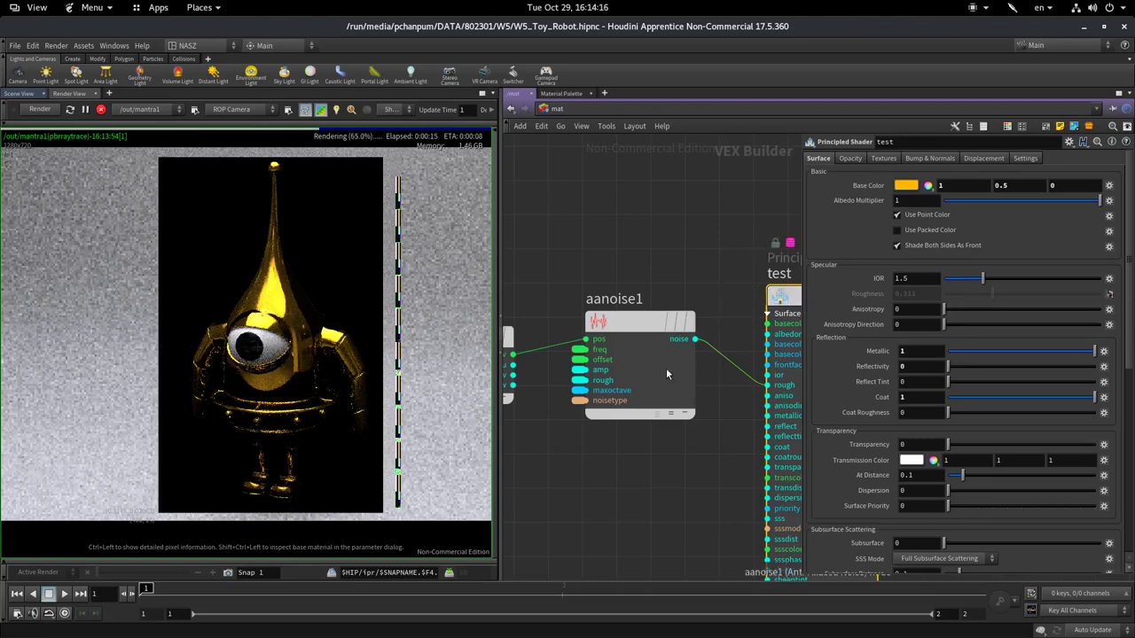
mouse_move(640, 321)
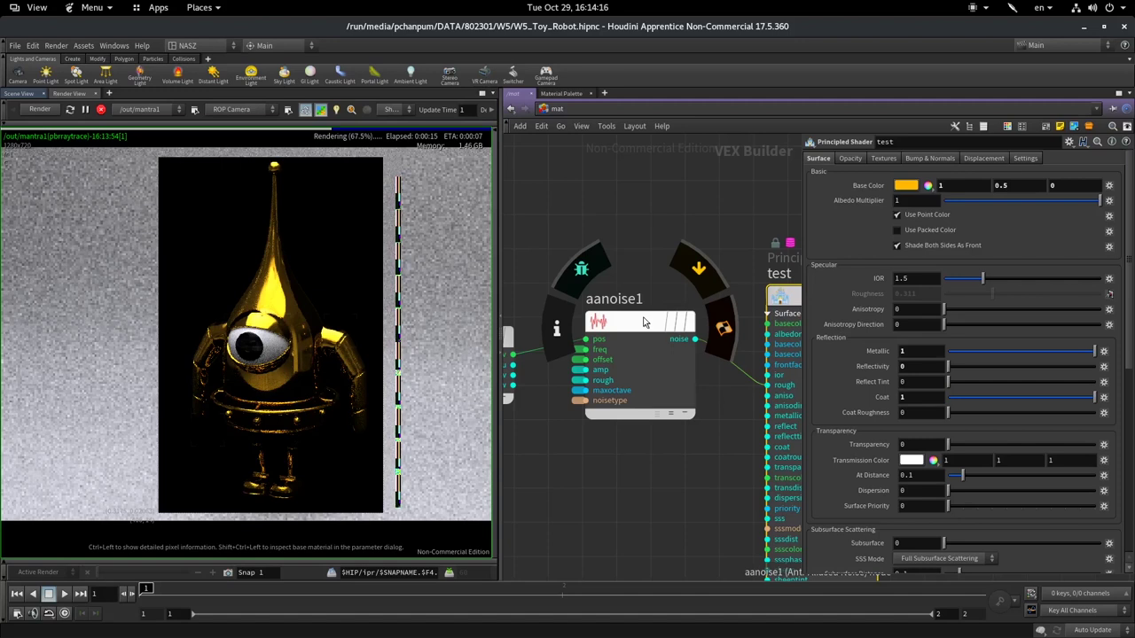
click(665, 332)
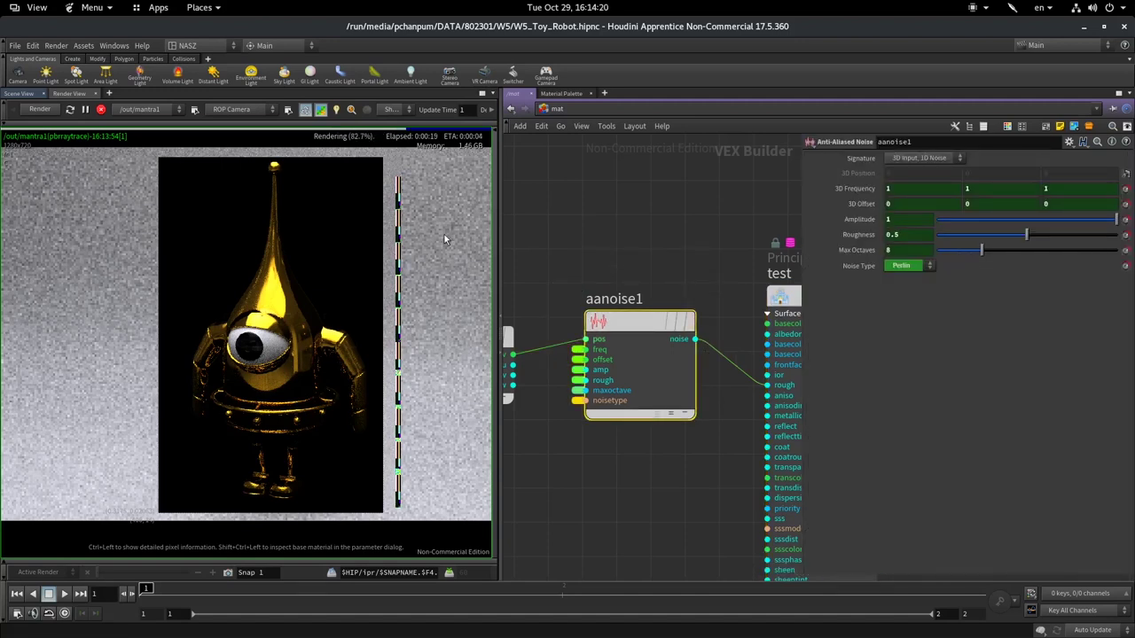
scroll(583, 330, down, 2)
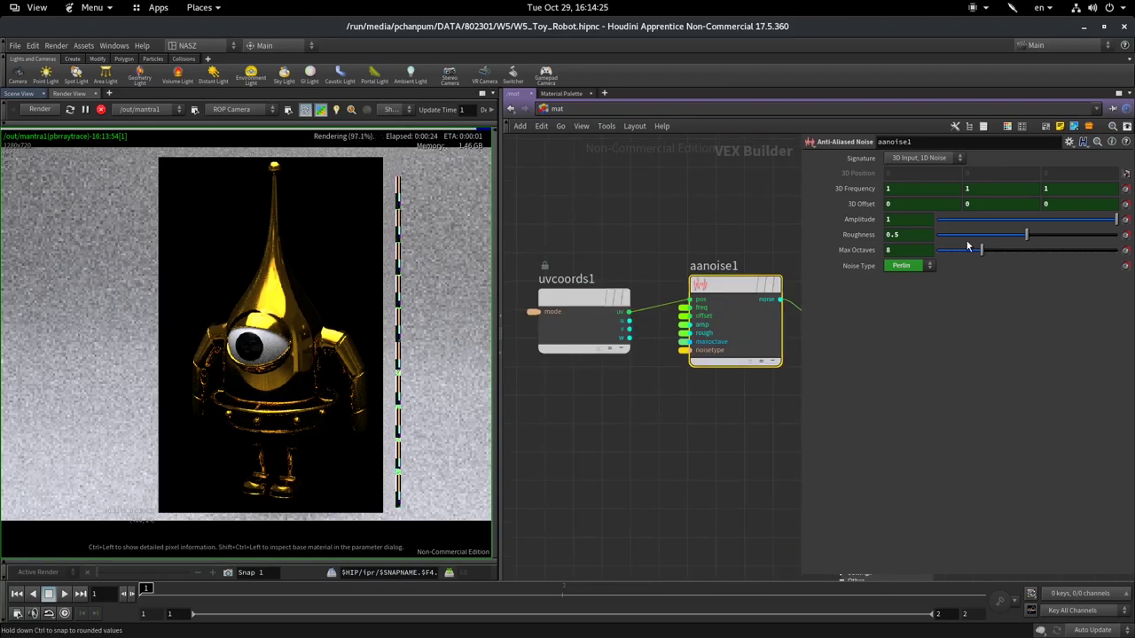
scroll(615, 428, down, 3)
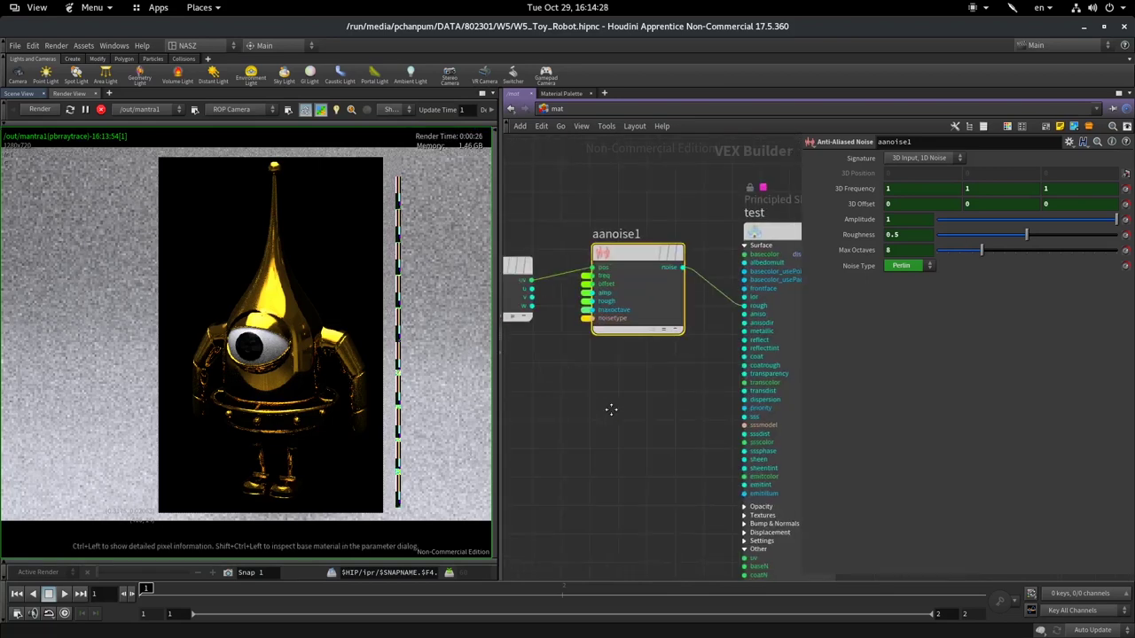
drag(669, 277, 497, 379)
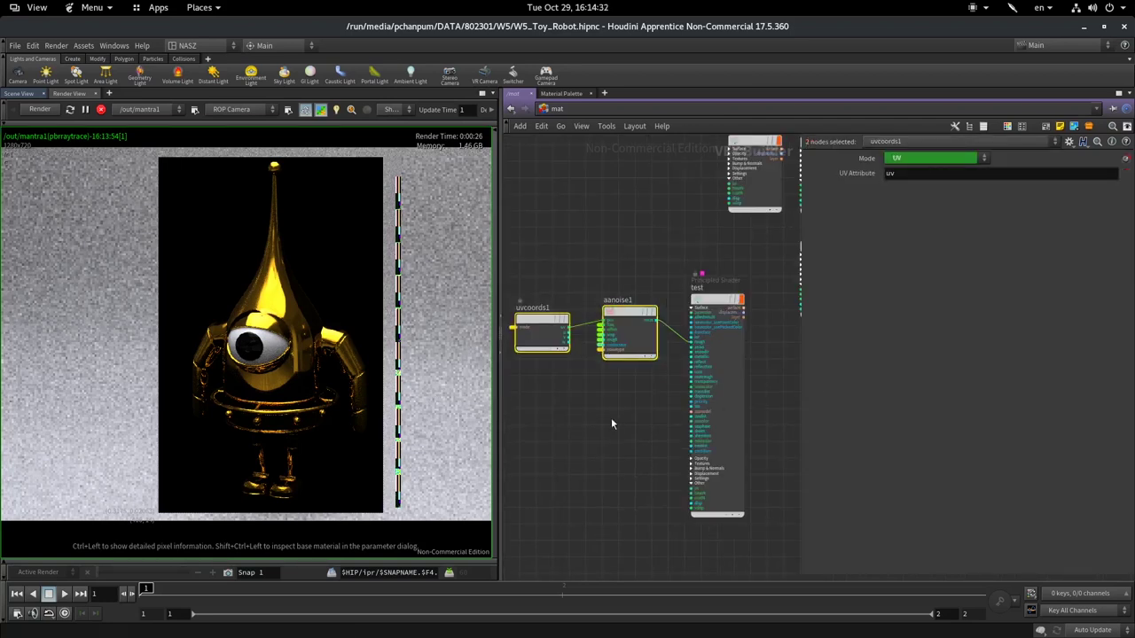
Step: Delete uvcoords1 and aanoise1, leaving the test shader's Roughness at 0.311
key(Delete)
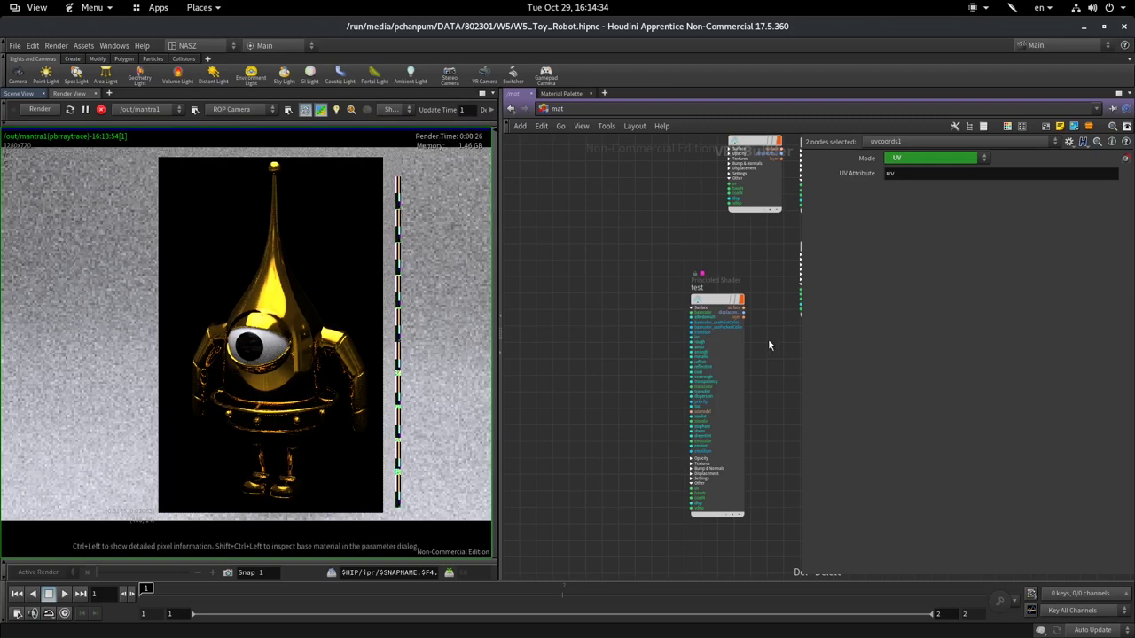
click(701, 299)
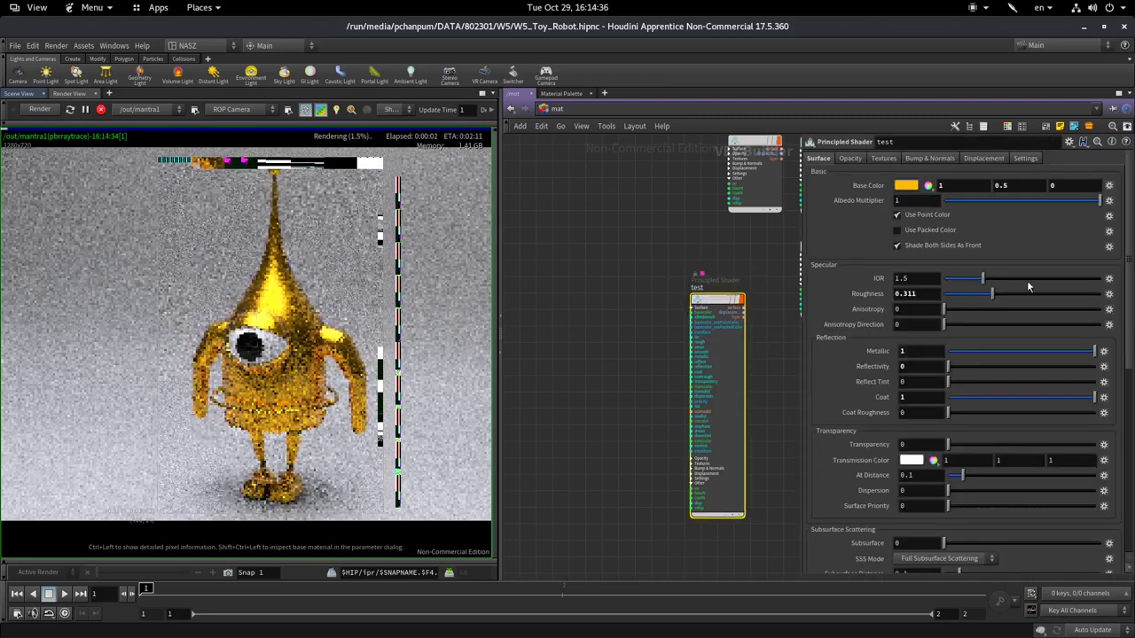
click(1109, 293)
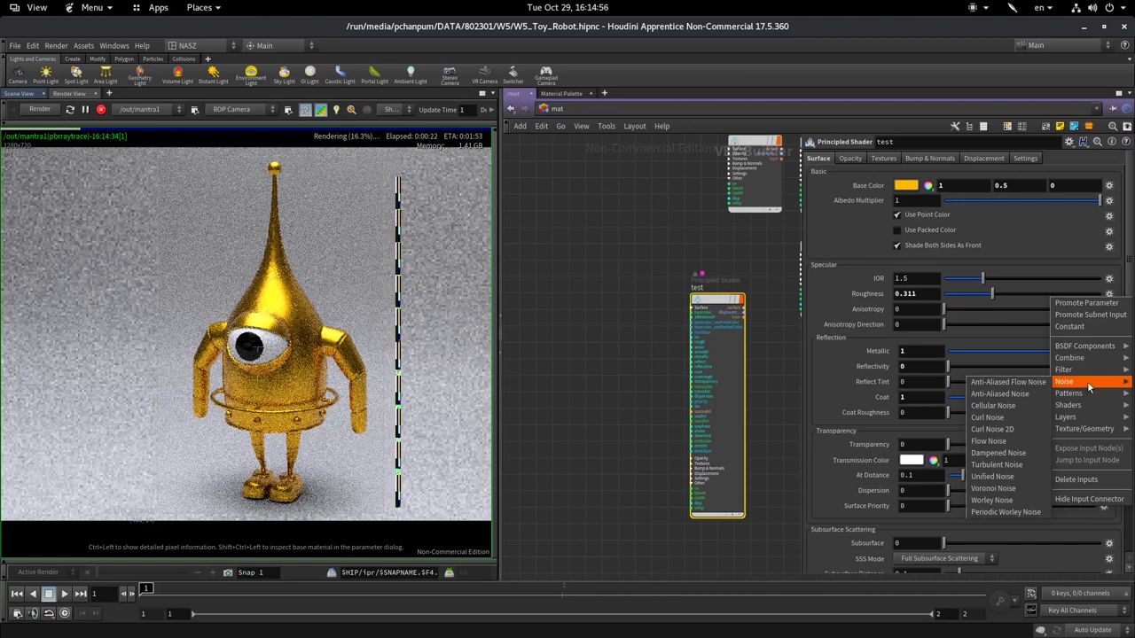
mouse_move(1087, 370)
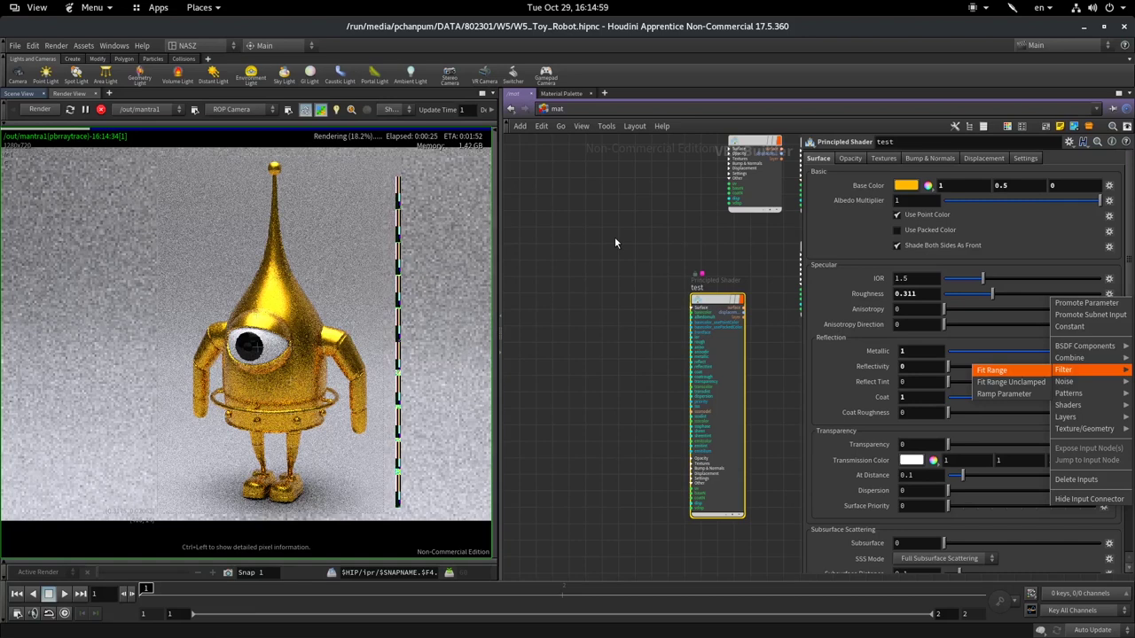
key(Escape)
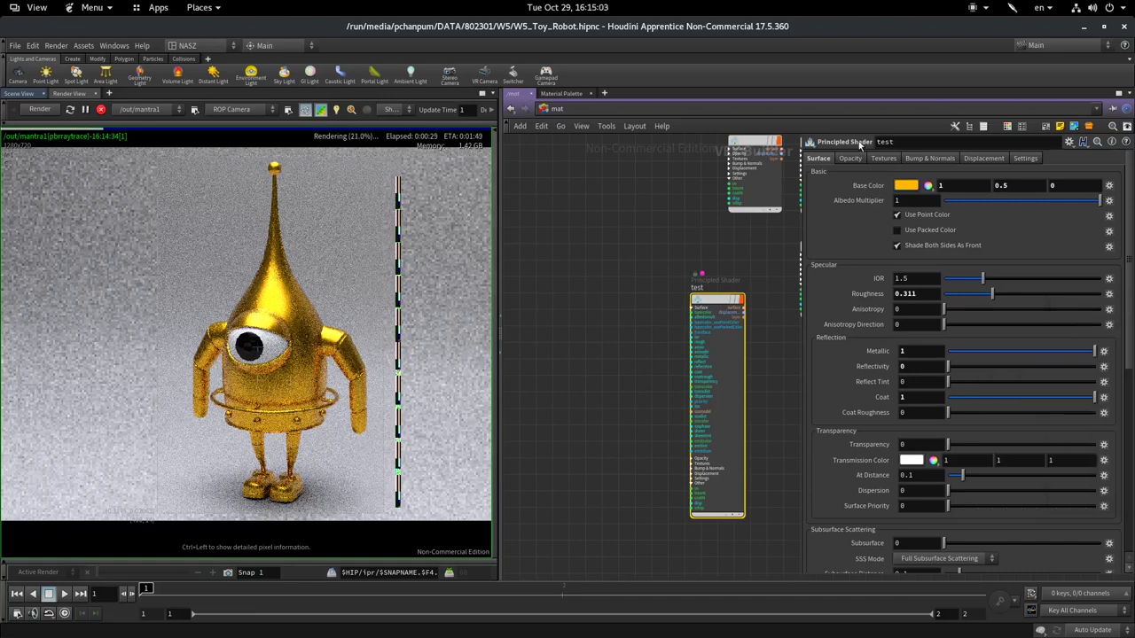
Step: Enable Roughness Use Texture and feed it from a new Turbulent Noise node, turbnoise1
click(882, 158)
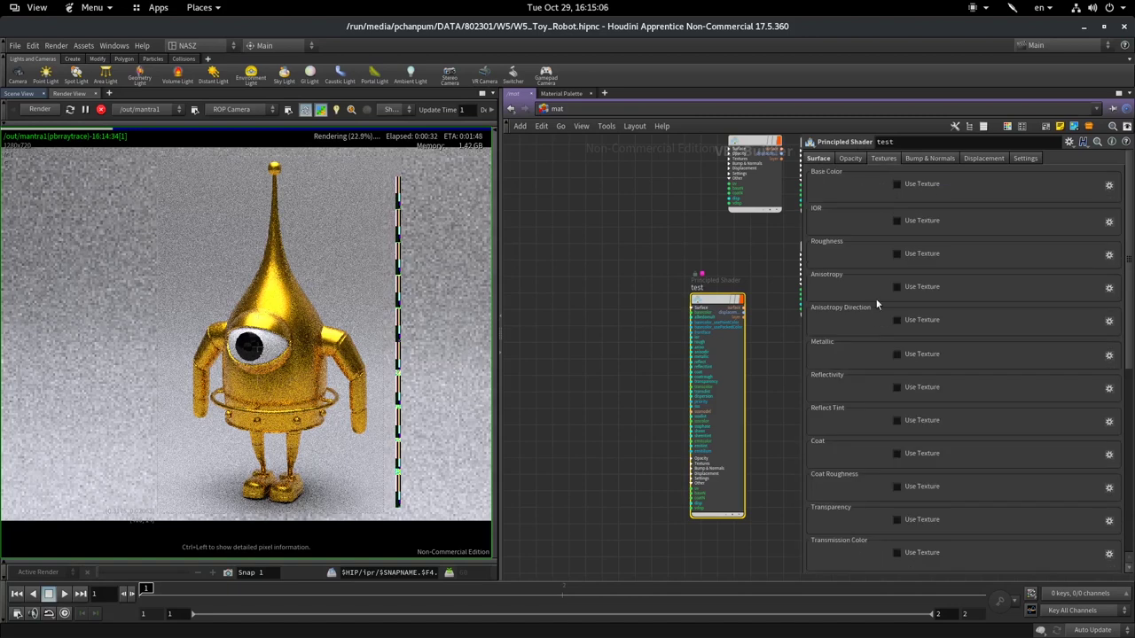
click(896, 255)
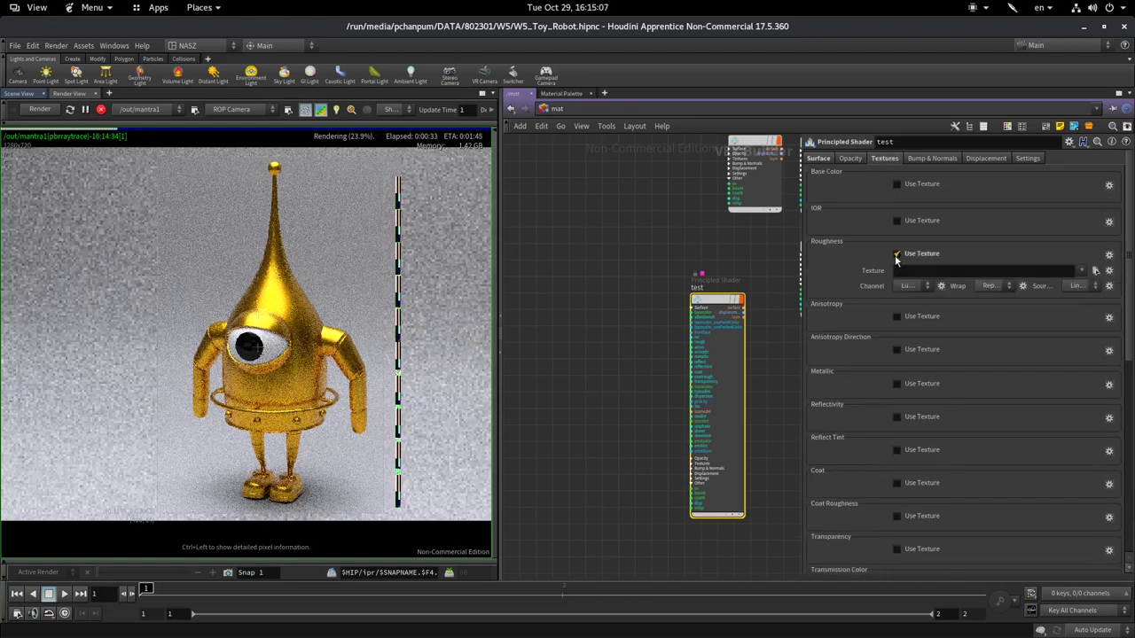
click(1095, 270)
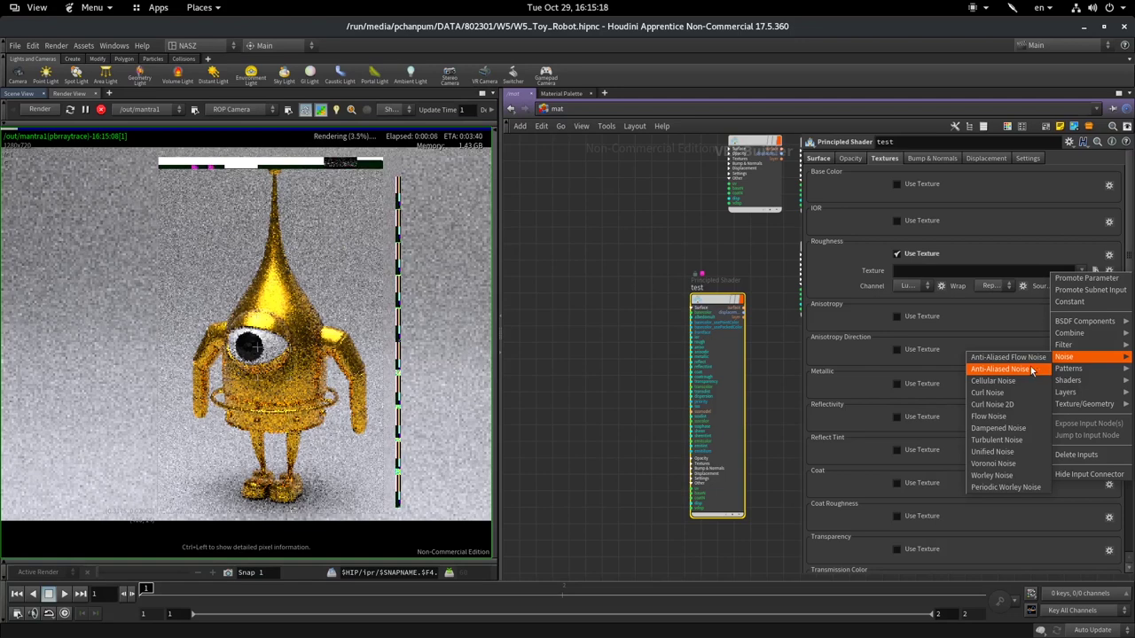
click(1020, 446)
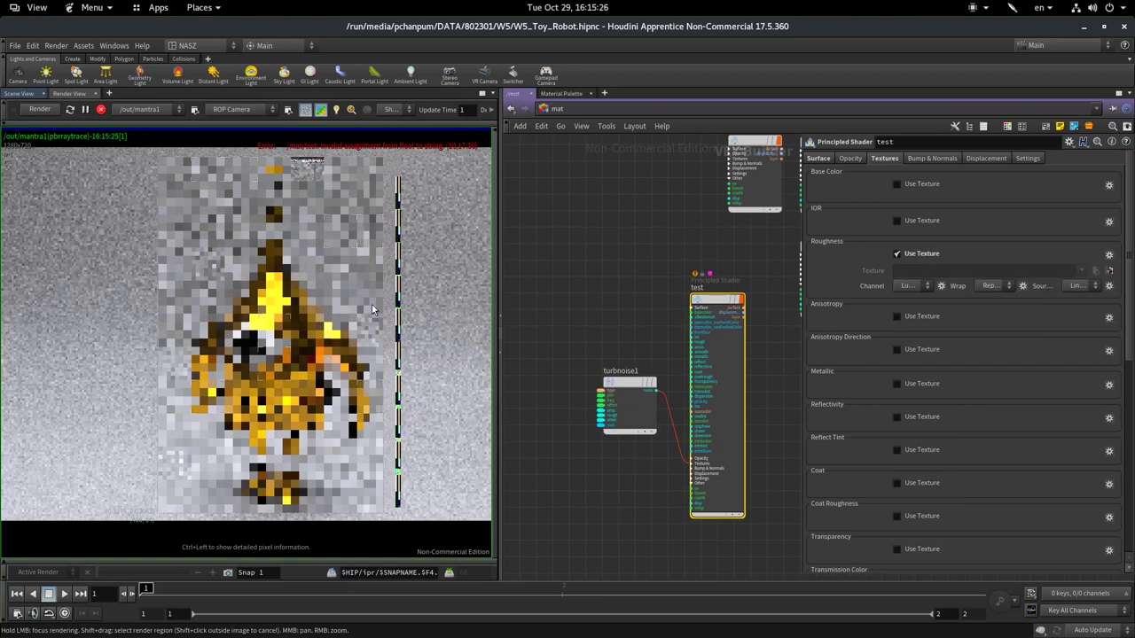
Step: Ladder-drag turbnoise1's Frequency up, then back down to 0.96 on all axes
click(626, 388)
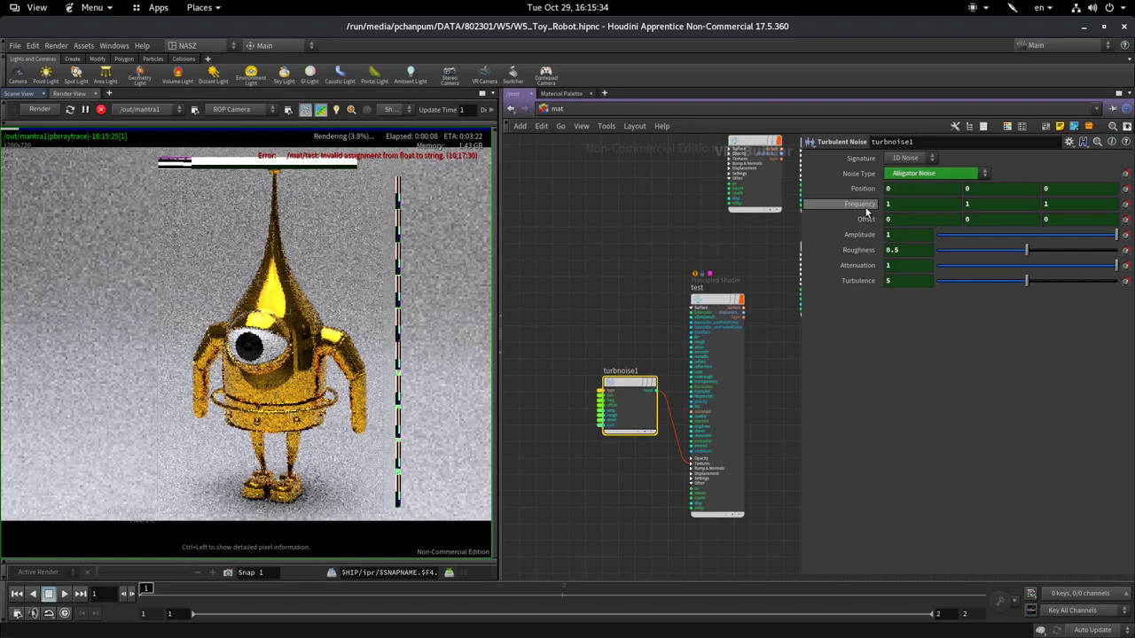
mouse_move(865, 207)
middle_down()
mouse_move(1001, 199)
mouse_move(972, 205)
middle_up()
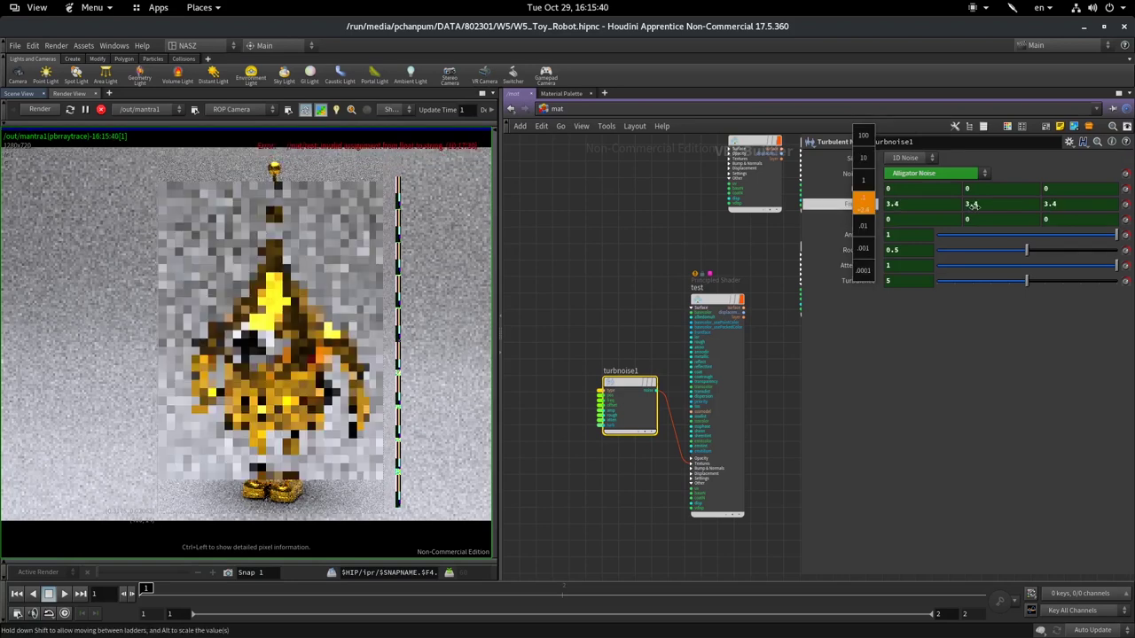
middle_drag(973, 205, 716, 355)
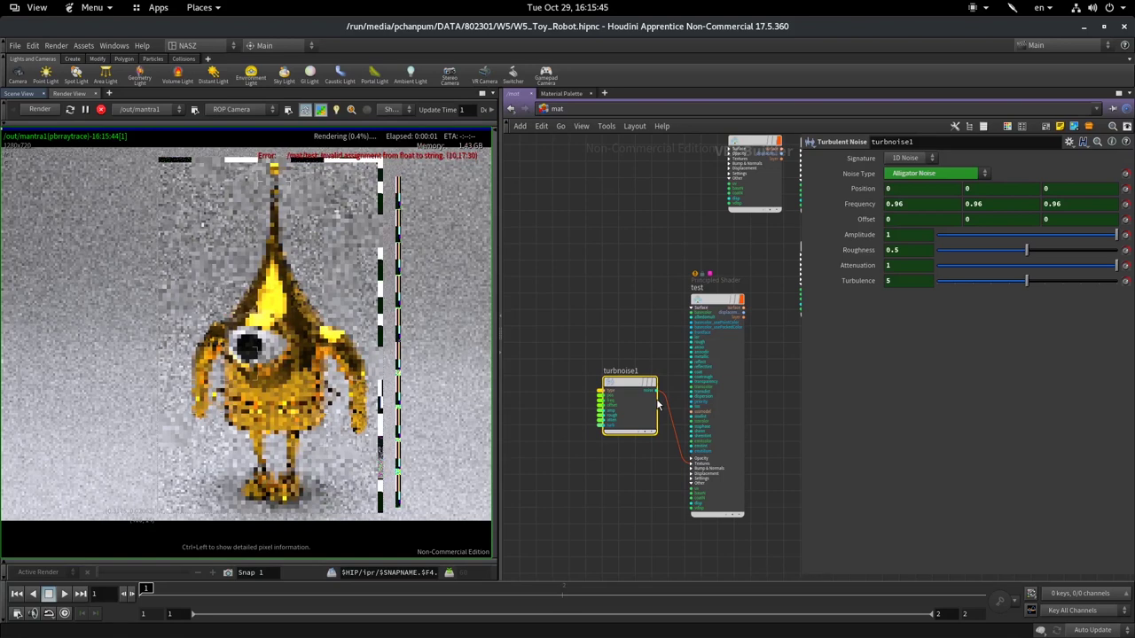
scroll(658, 404, up, 4)
scroll(659, 203, up, 3)
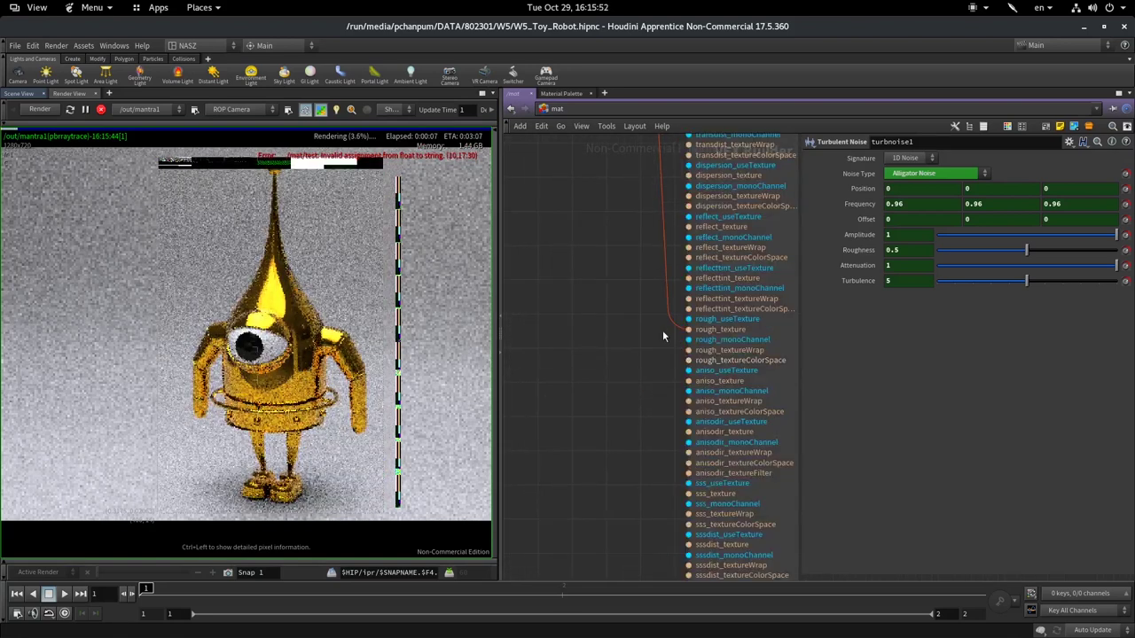
scroll(662, 335, down, 5)
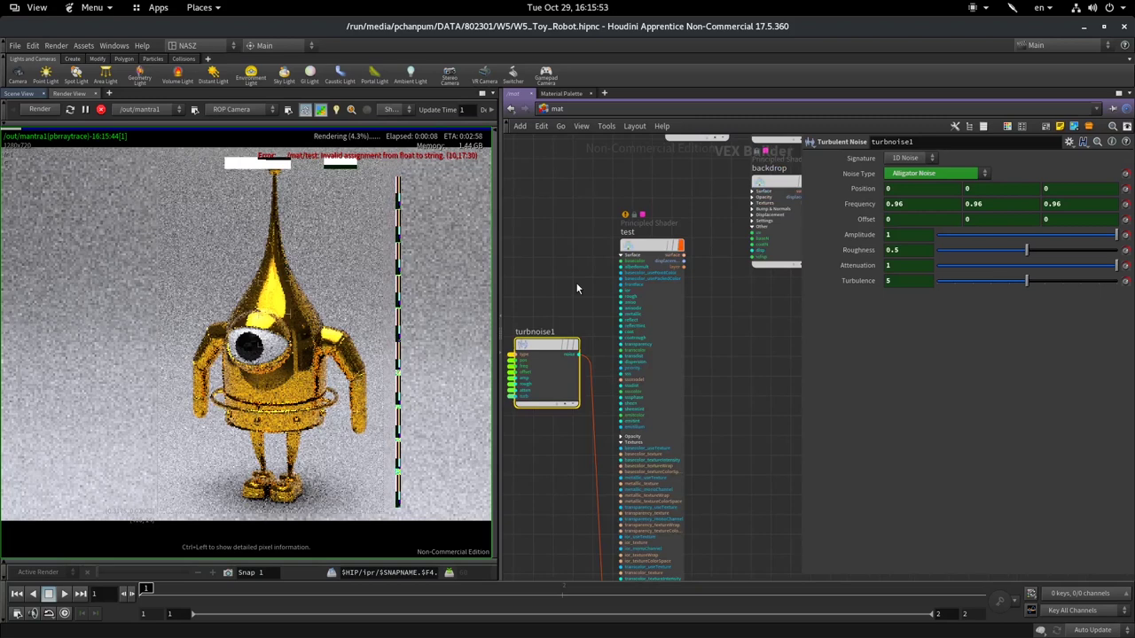
scroll(576, 287, up, 2)
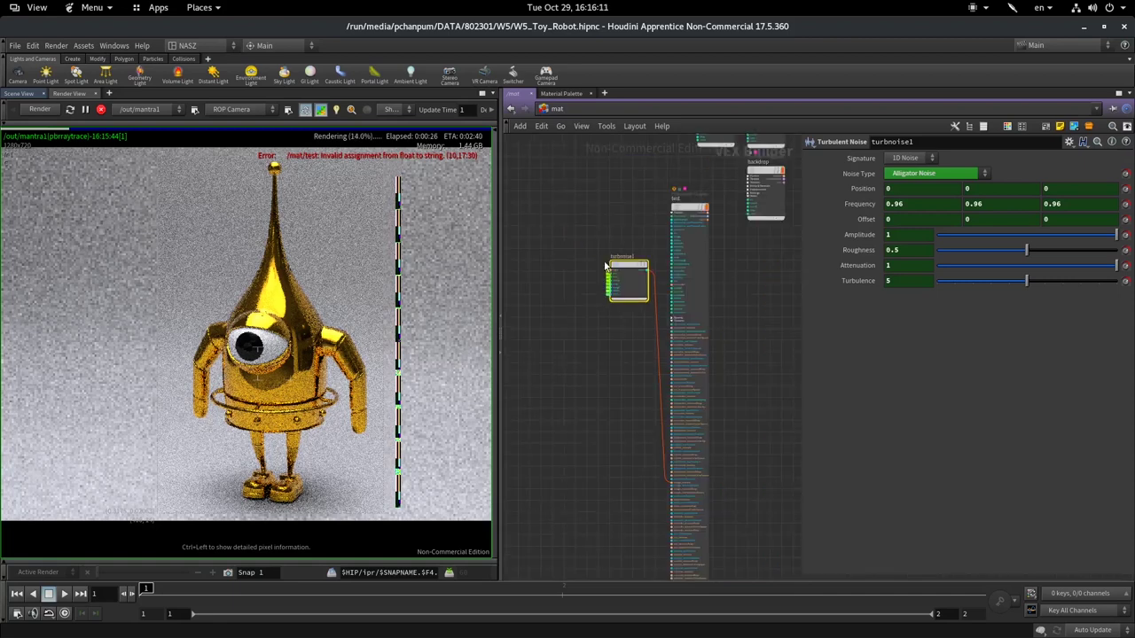
scroll(605, 265, up, 3)
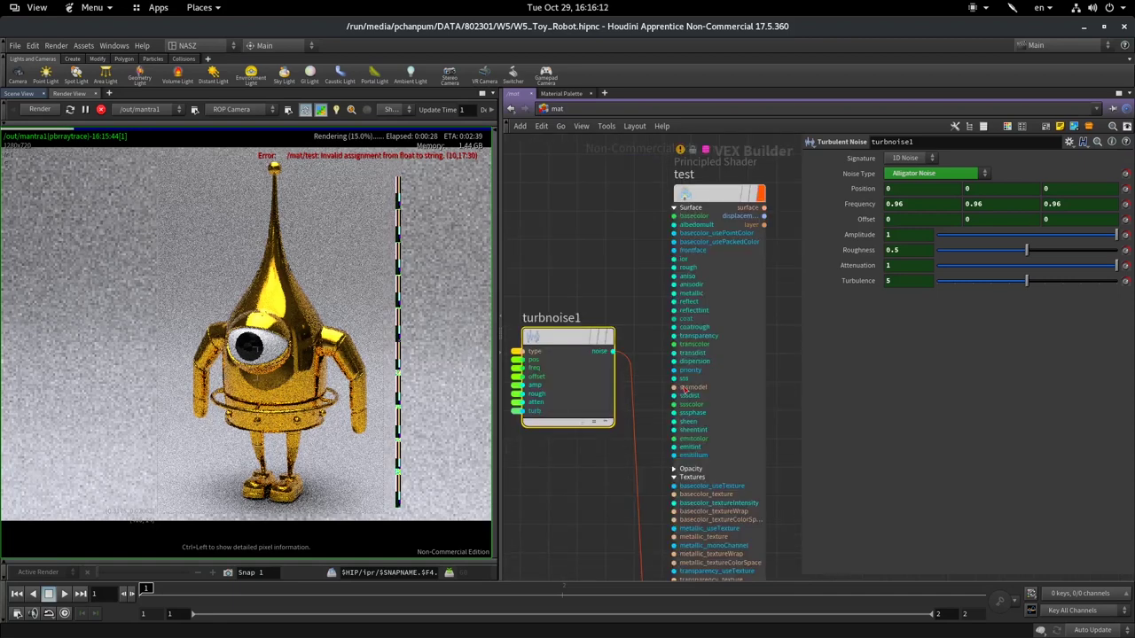
Step: Collapse Textures and wire a new Ramps pattern node, ramps1, into Roughness
click(674, 478)
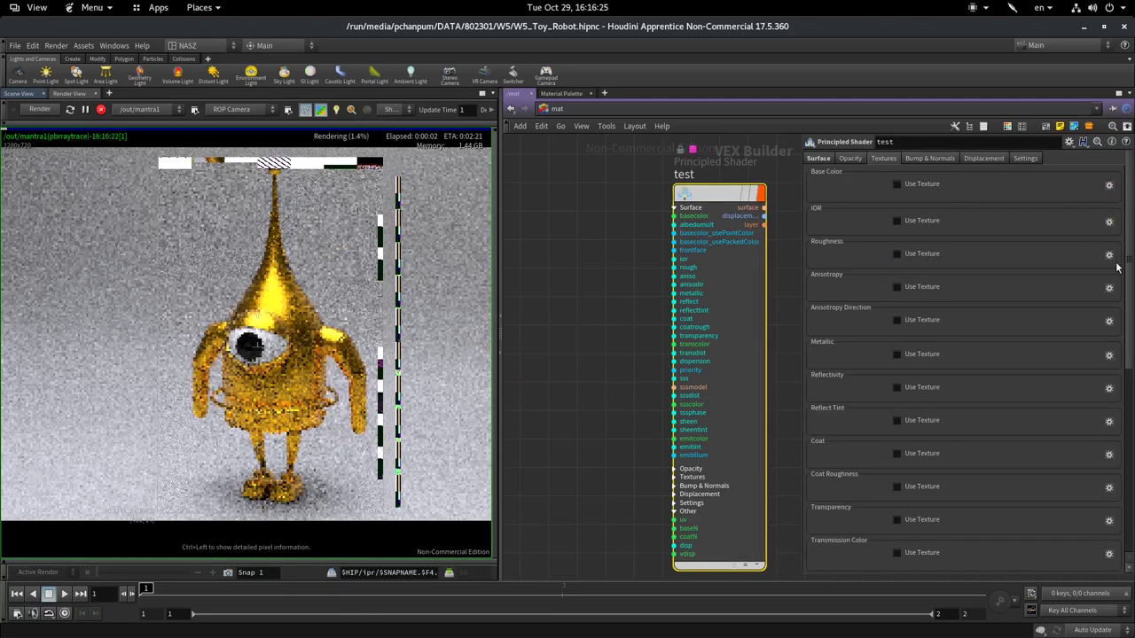
click(1109, 256)
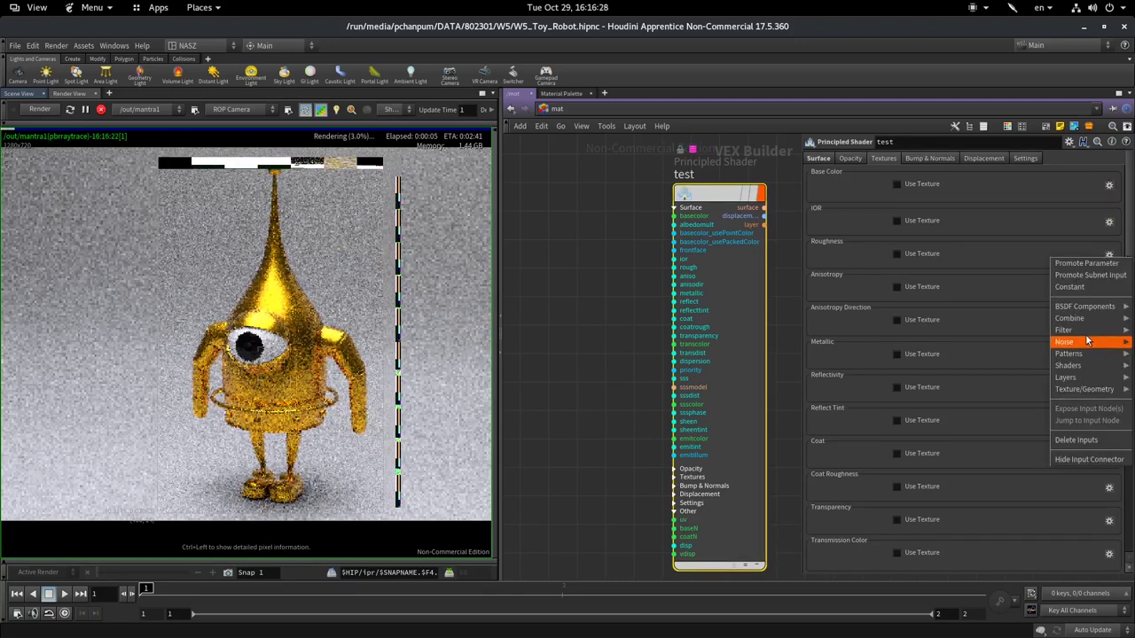
mouse_move(1072, 353)
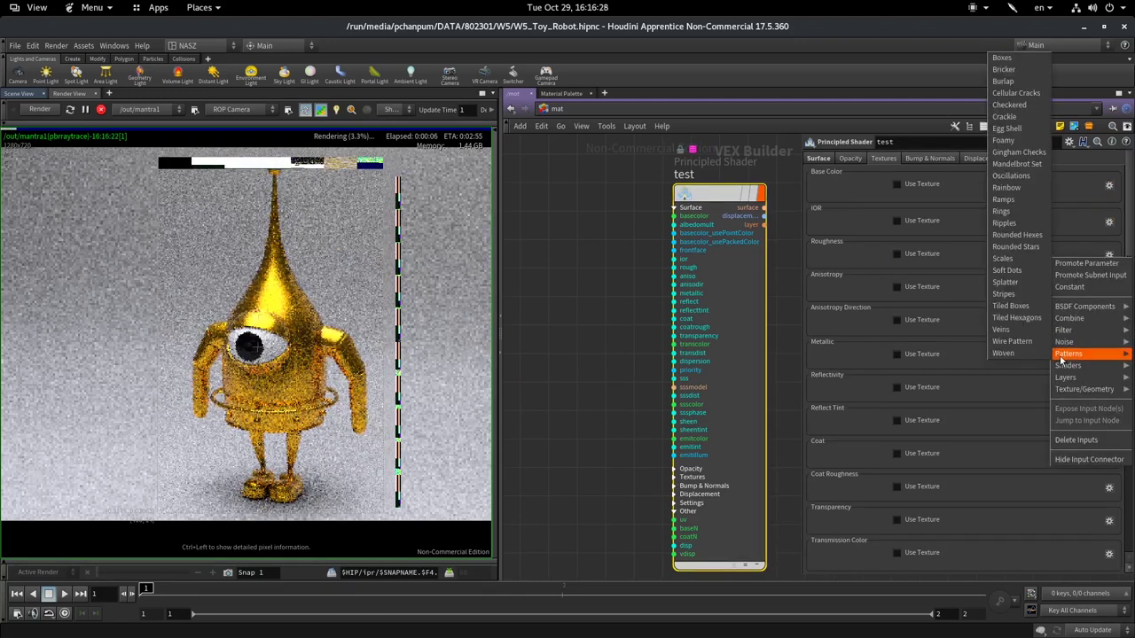
click(1013, 201)
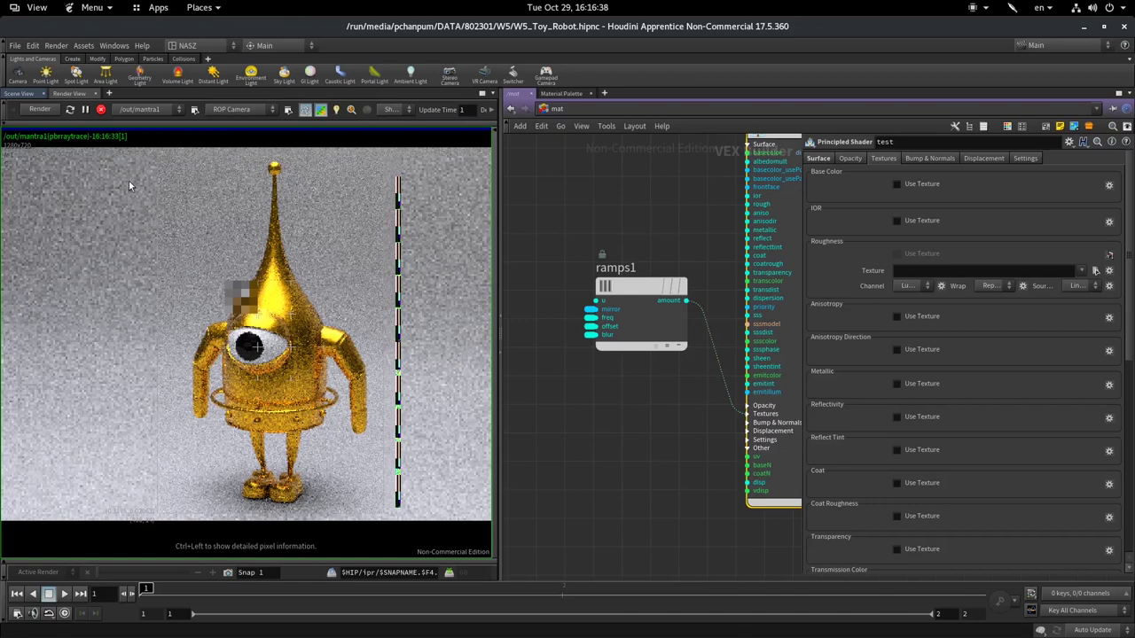
click(640, 319)
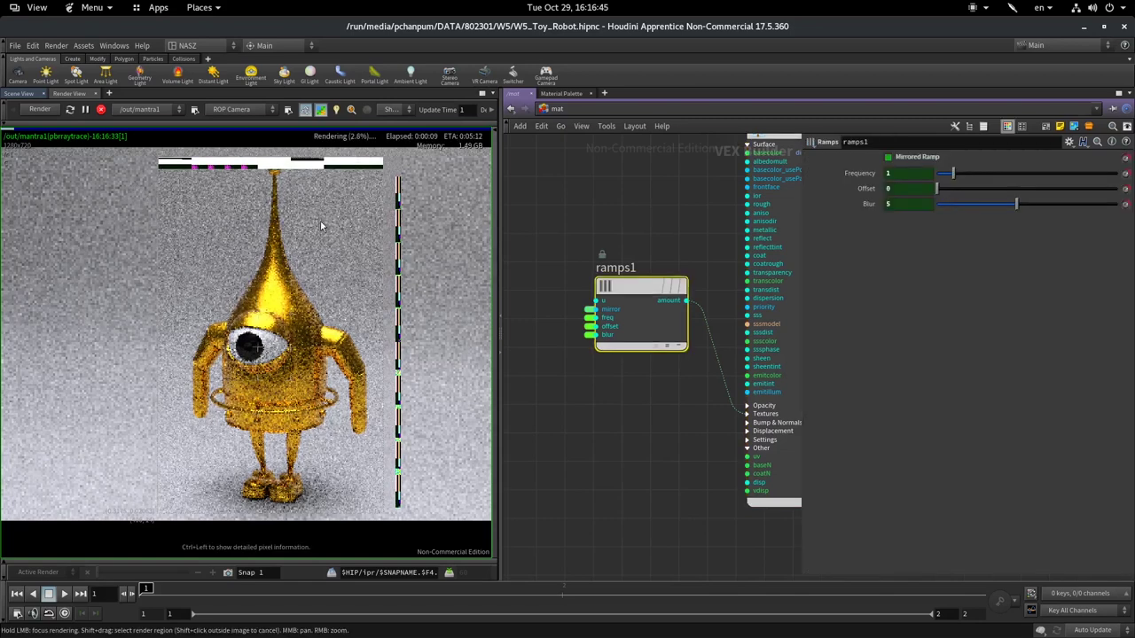
middle_drag(671, 197, 580, 300)
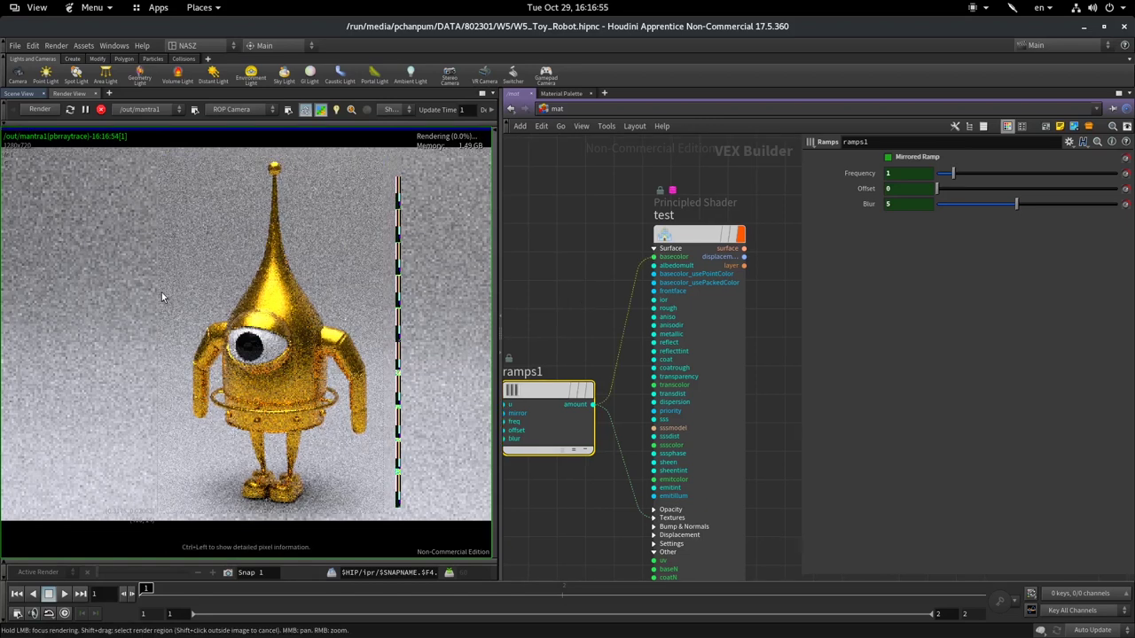
click(256, 348)
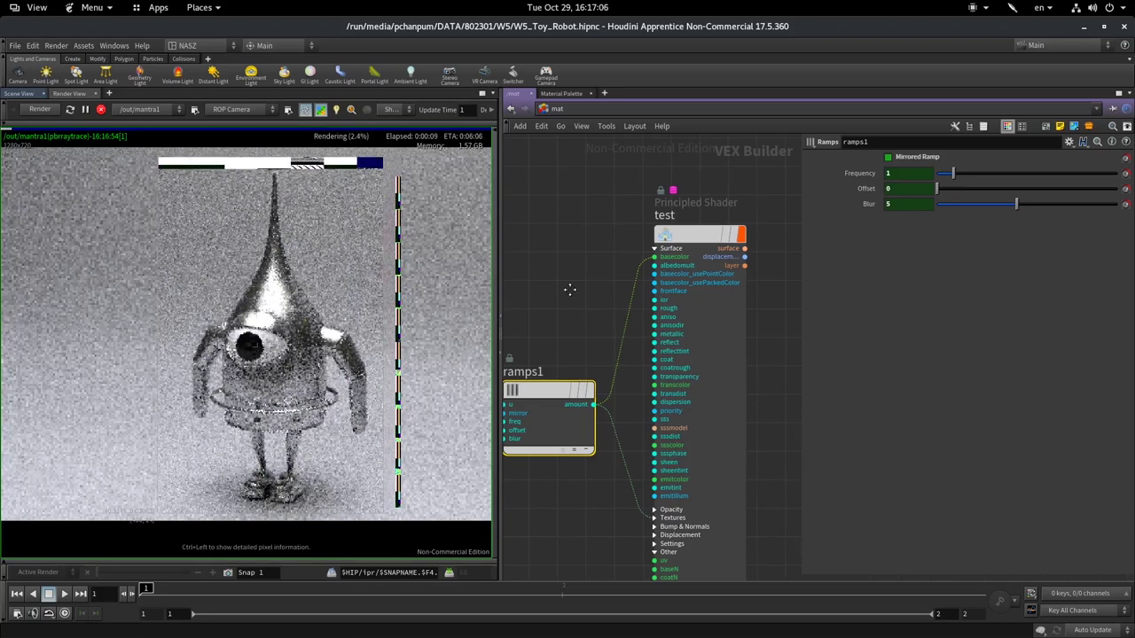
middle_drag(569, 289, 603, 255)
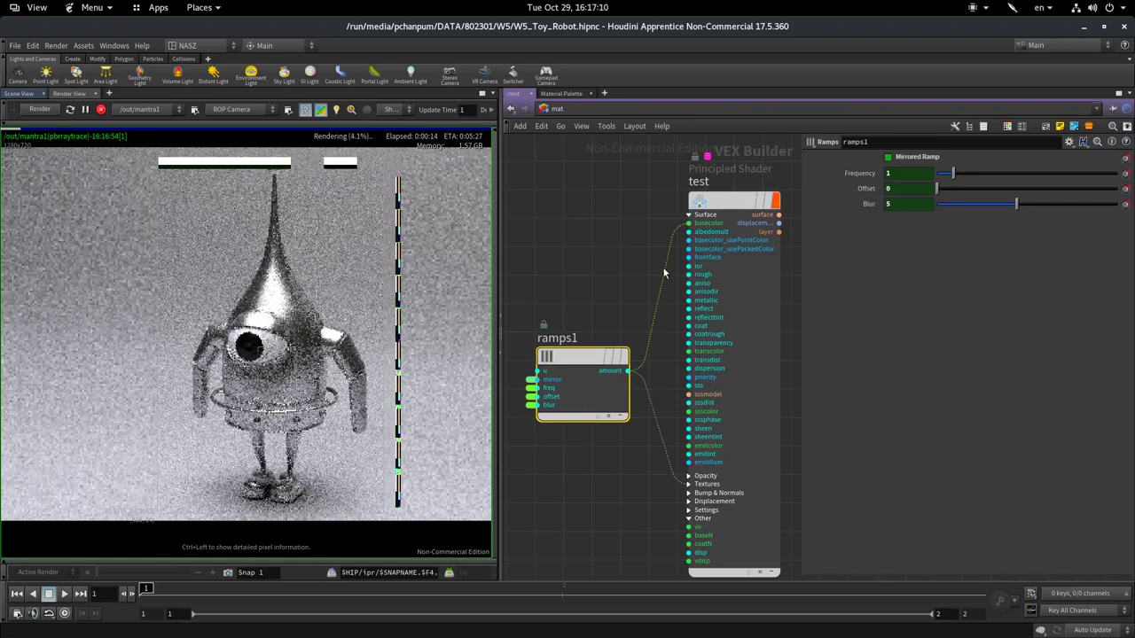
Step: Set the test shader's Metallic to 0 and Reflectivity to 1, then select ramps1
click(718, 235)
click(826, 159)
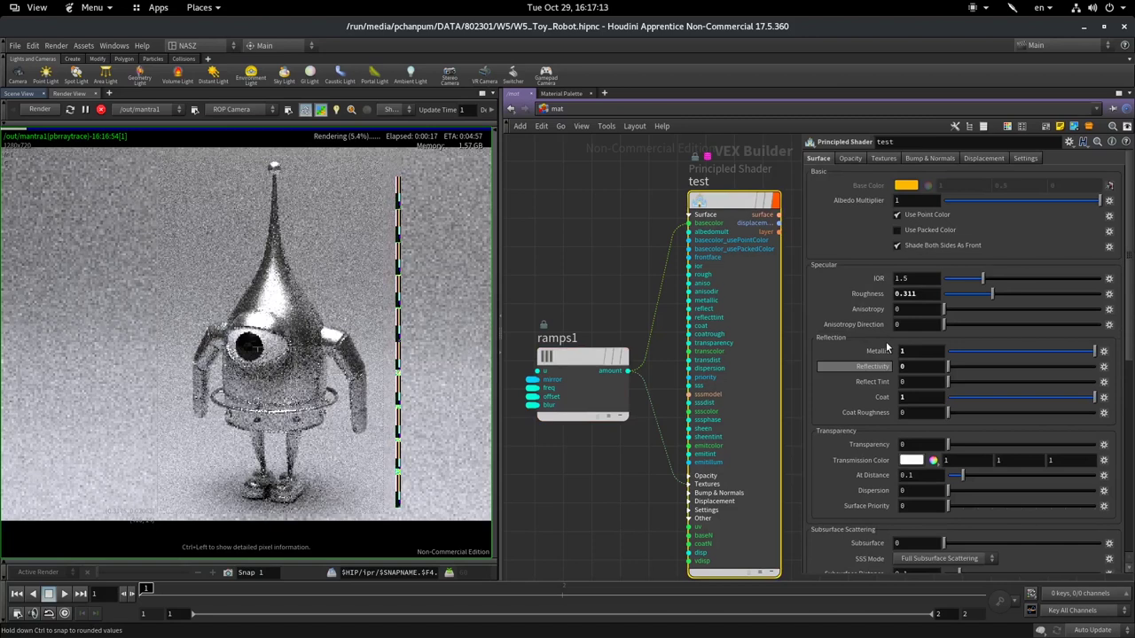
ctrl+middle_click(885, 341)
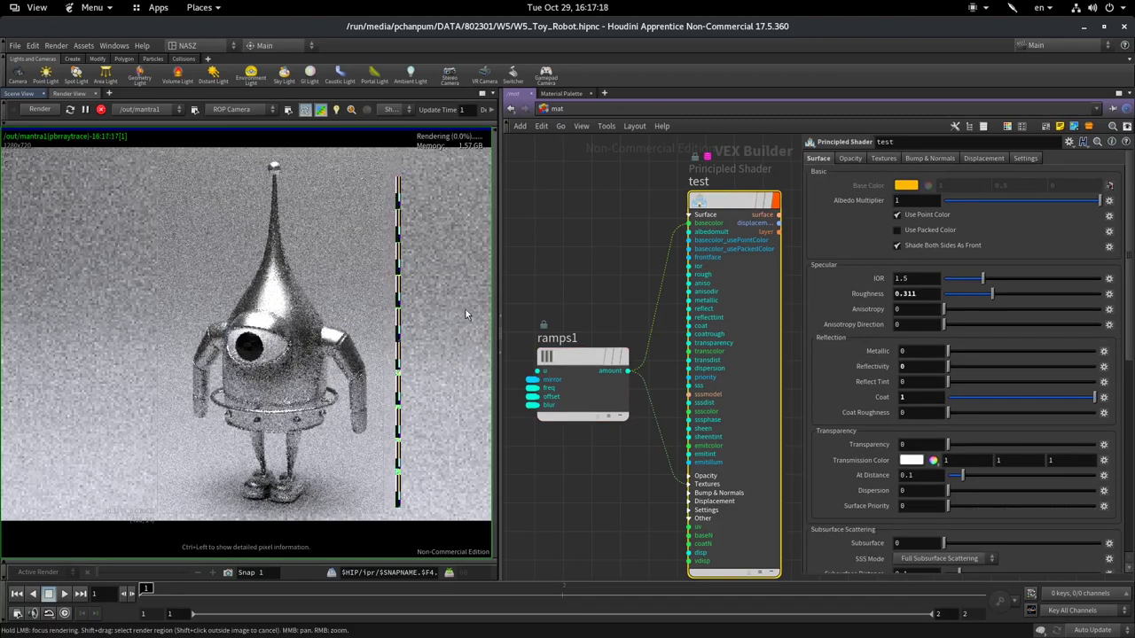
ctrl+middle_click(1011, 366)
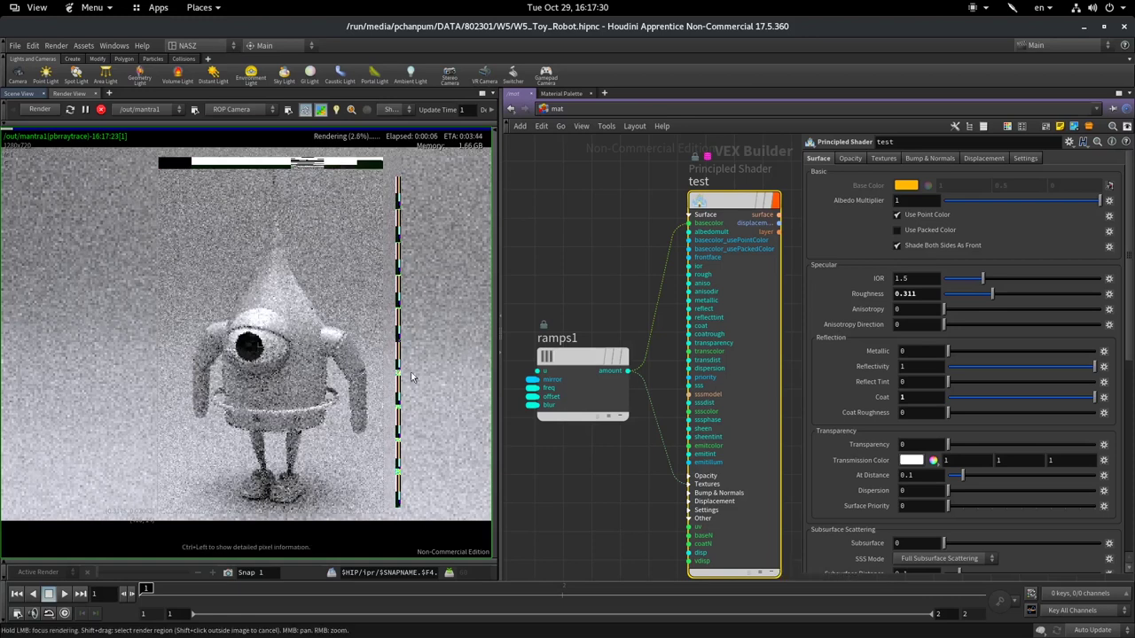
click(578, 361)
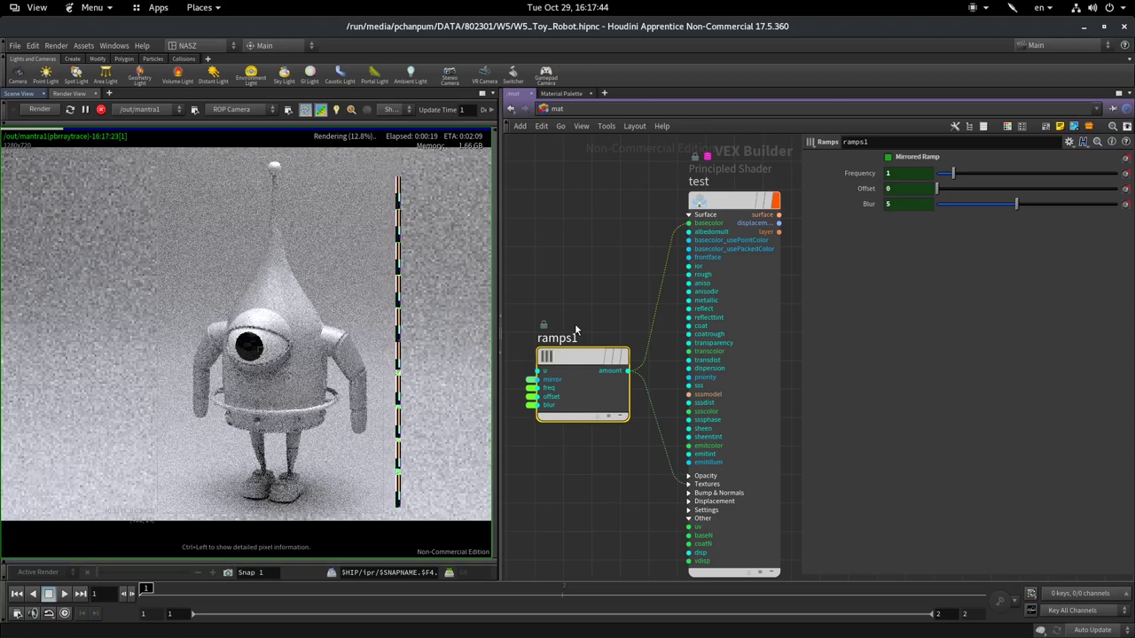
Step: Delete ramps1 and reselect the test shader to show its orange-gold Surface parameters
click(672, 266)
mouse_move(754, 213)
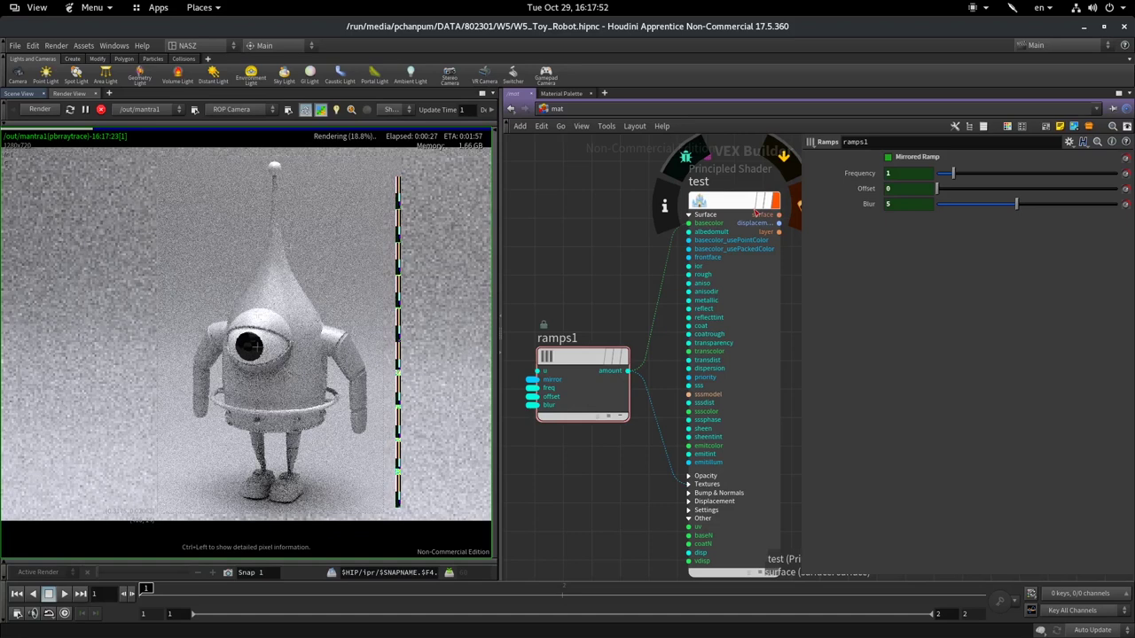
click(756, 213)
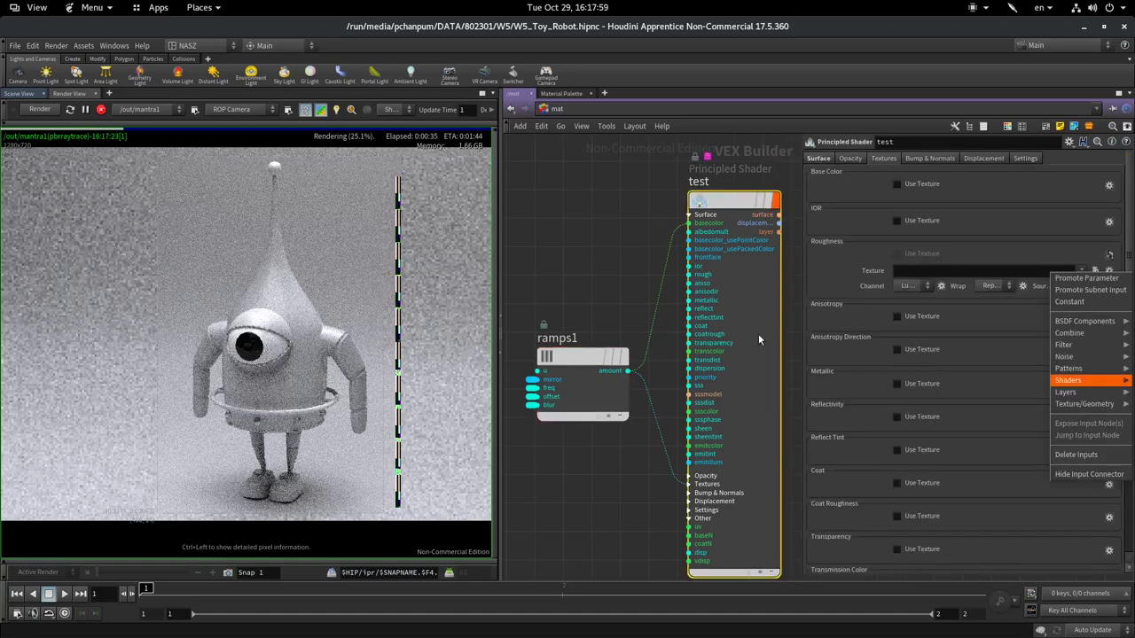
click(582, 359)
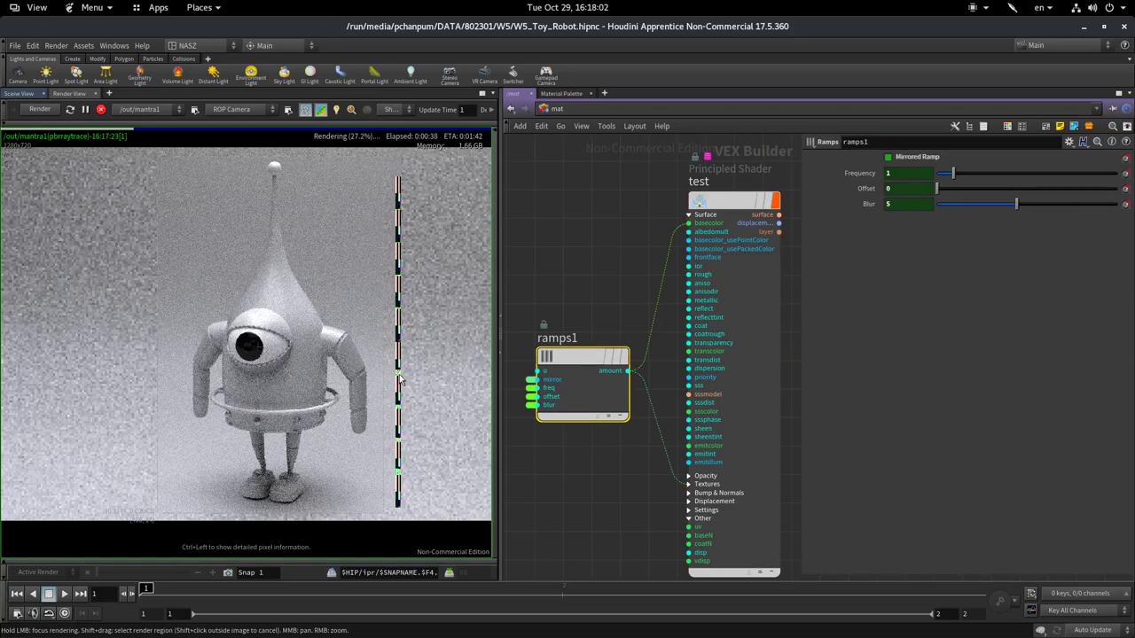
key(Delete)
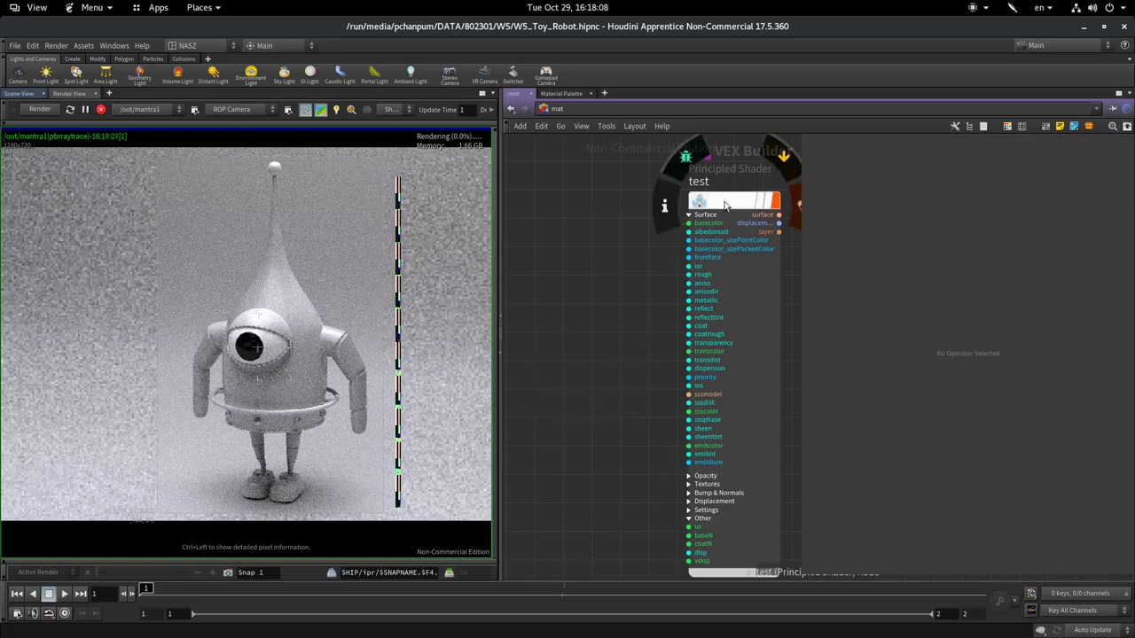
click(724, 206)
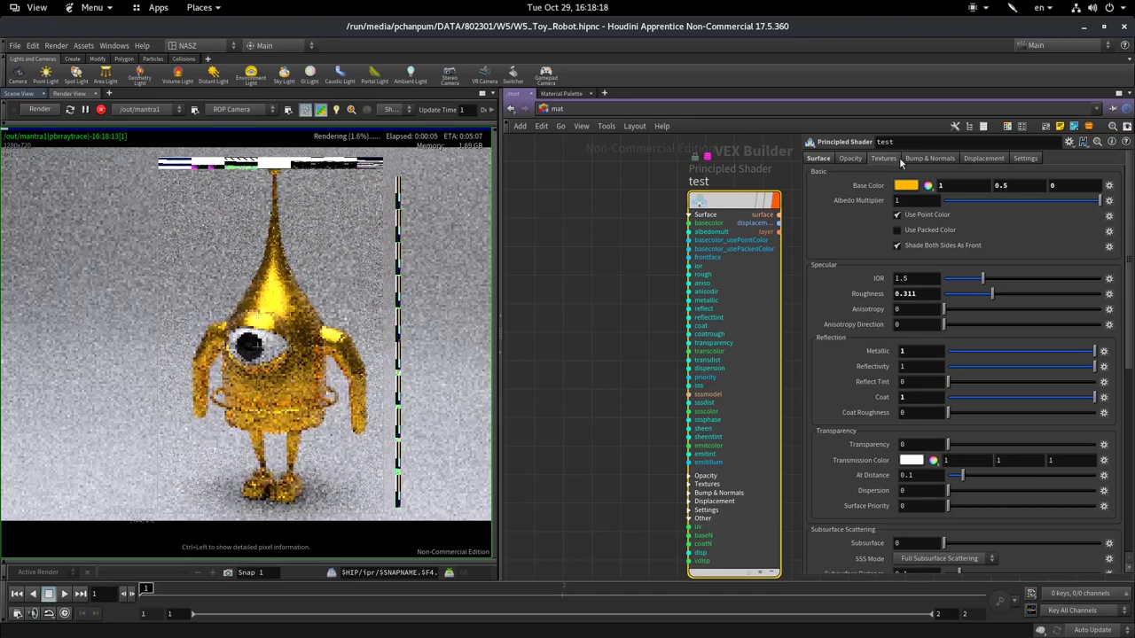
Step: Enable Bump & Normals on the test shader with Texture Type set to Bump
click(909, 159)
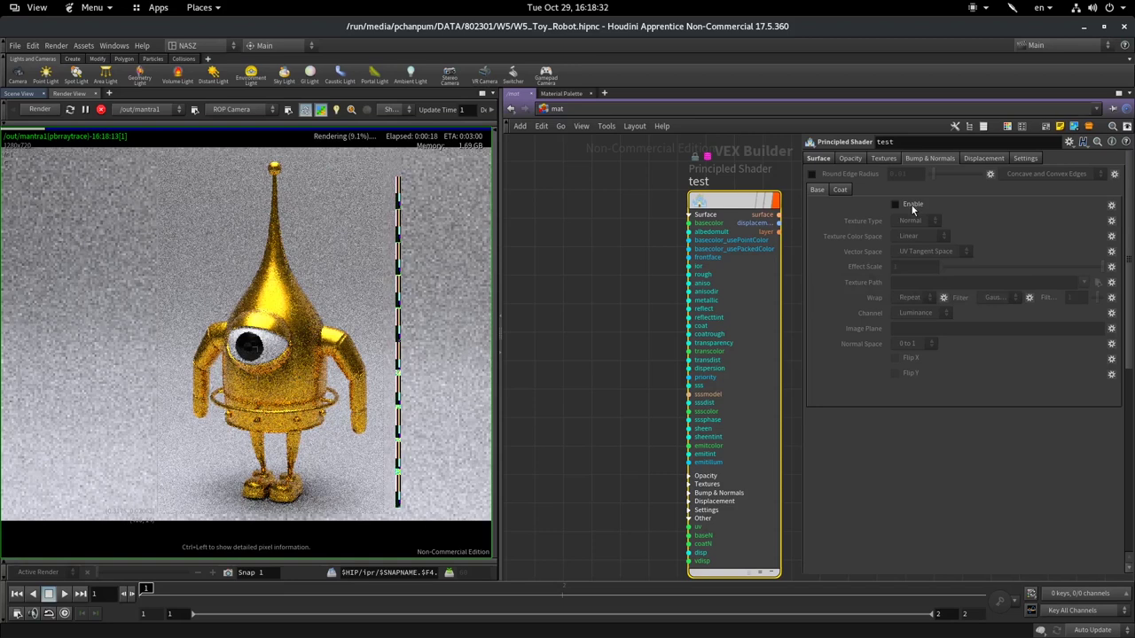
click(912, 205)
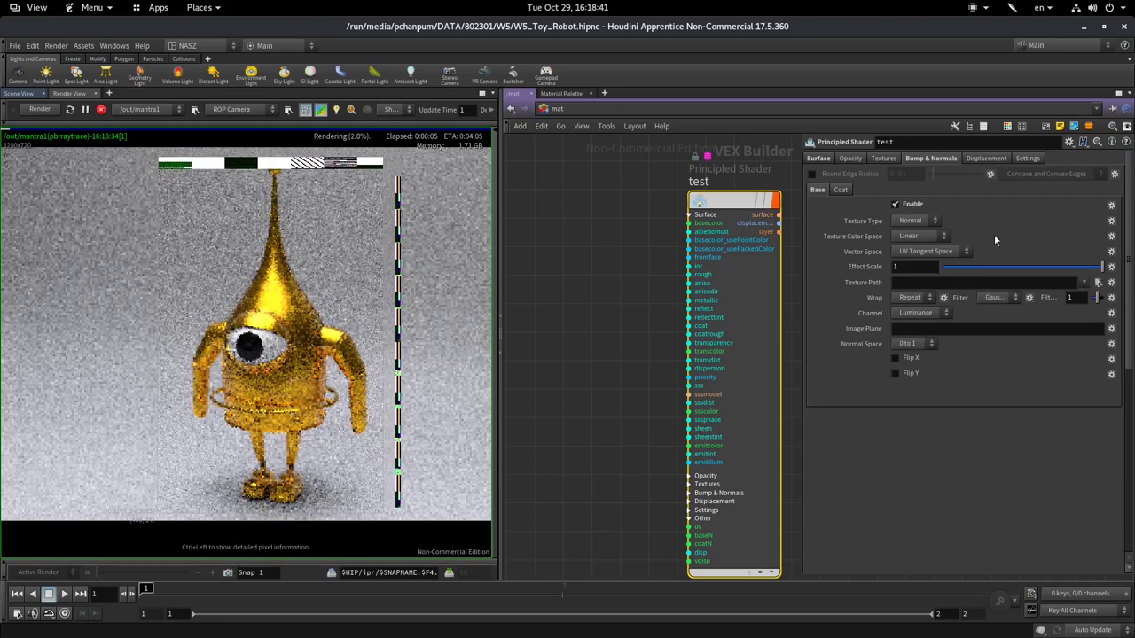
click(963, 253)
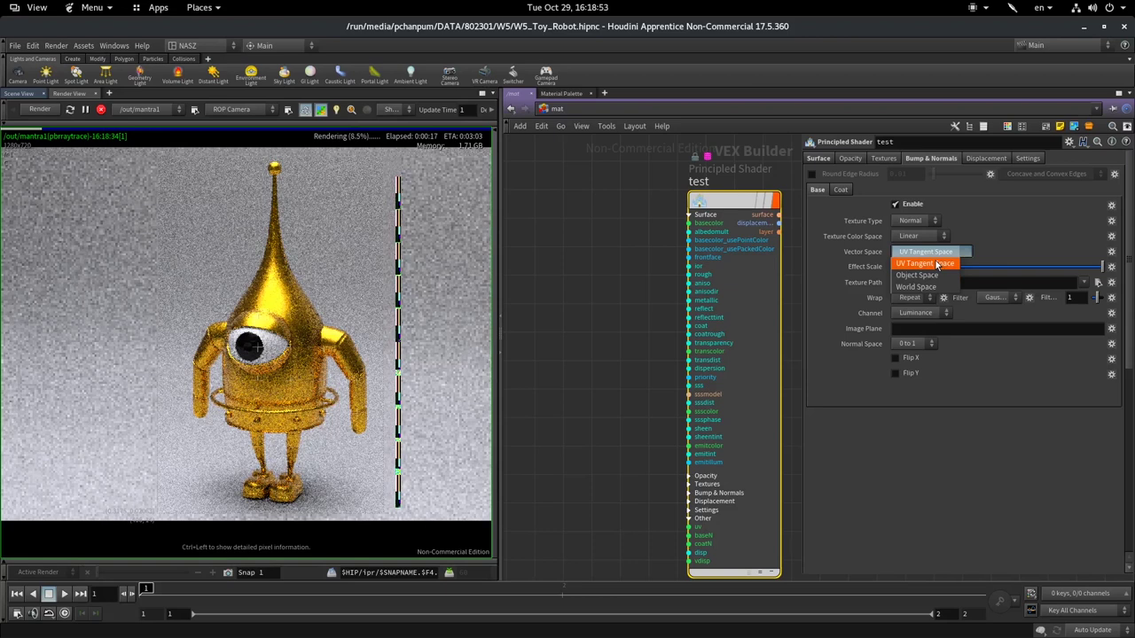
click(937, 264)
click(913, 220)
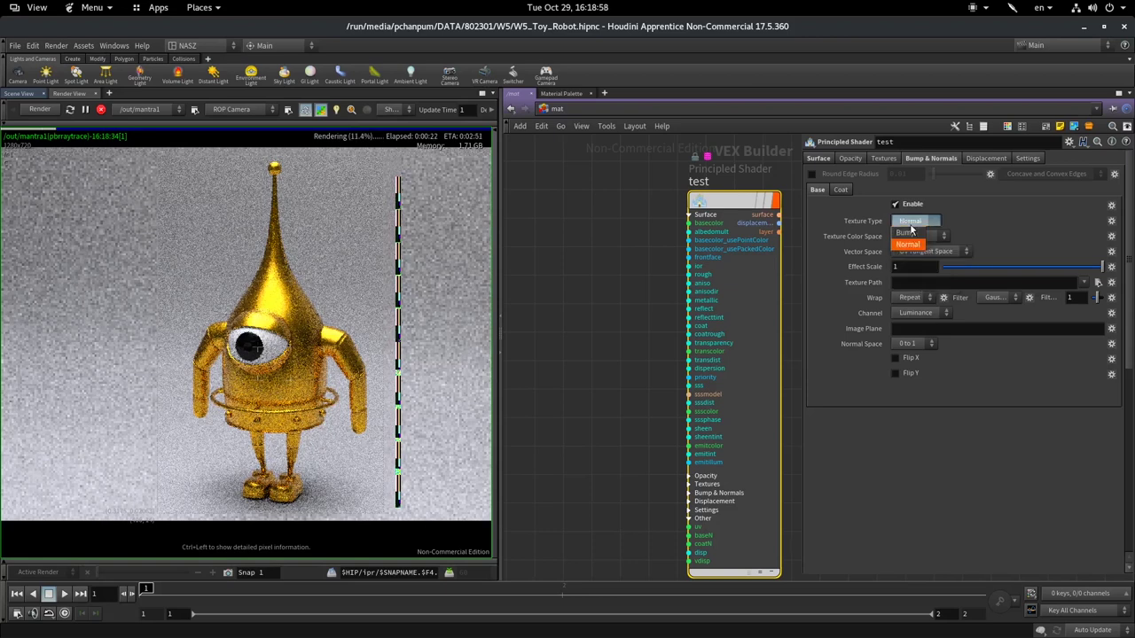
click(911, 235)
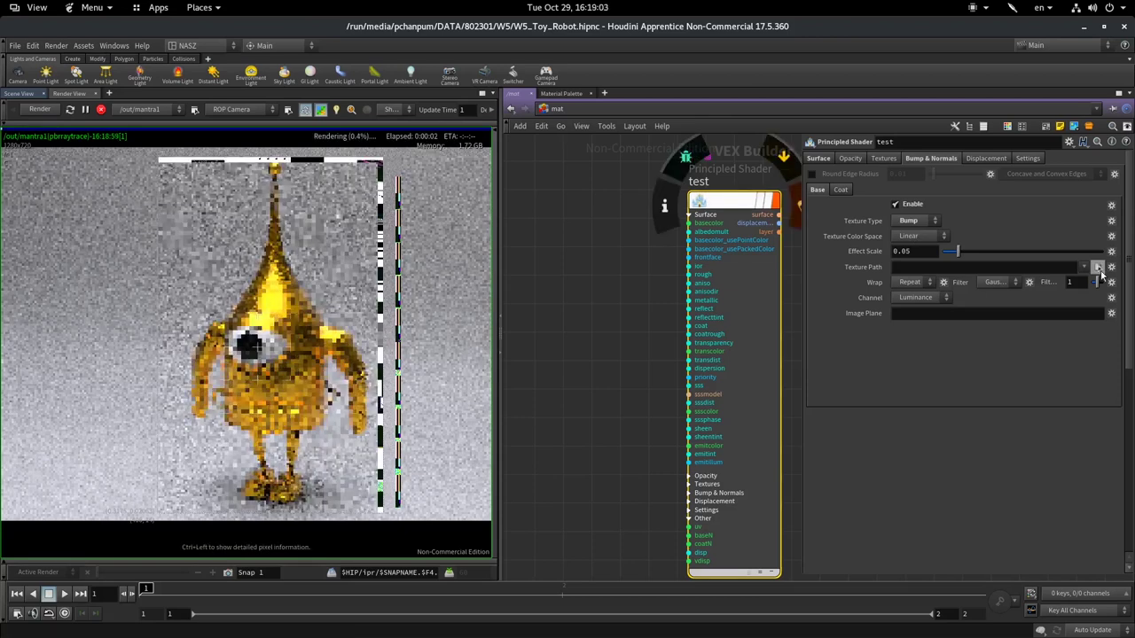
Step: Choose bricks001_height.rat as the bump Texture Path
click(1097, 267)
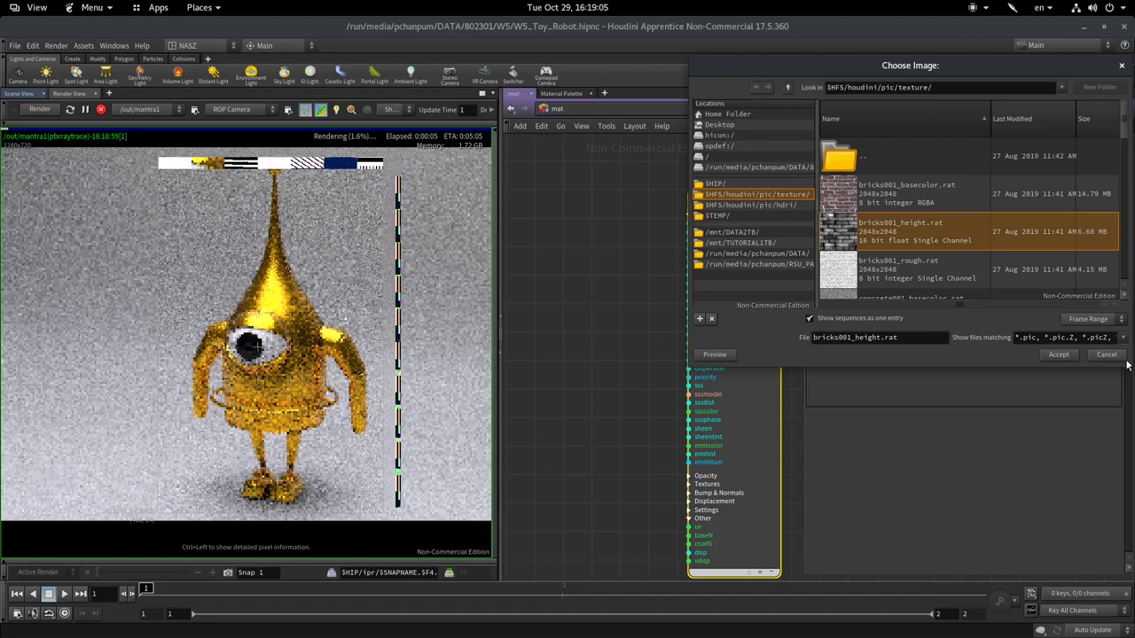
key(Return)
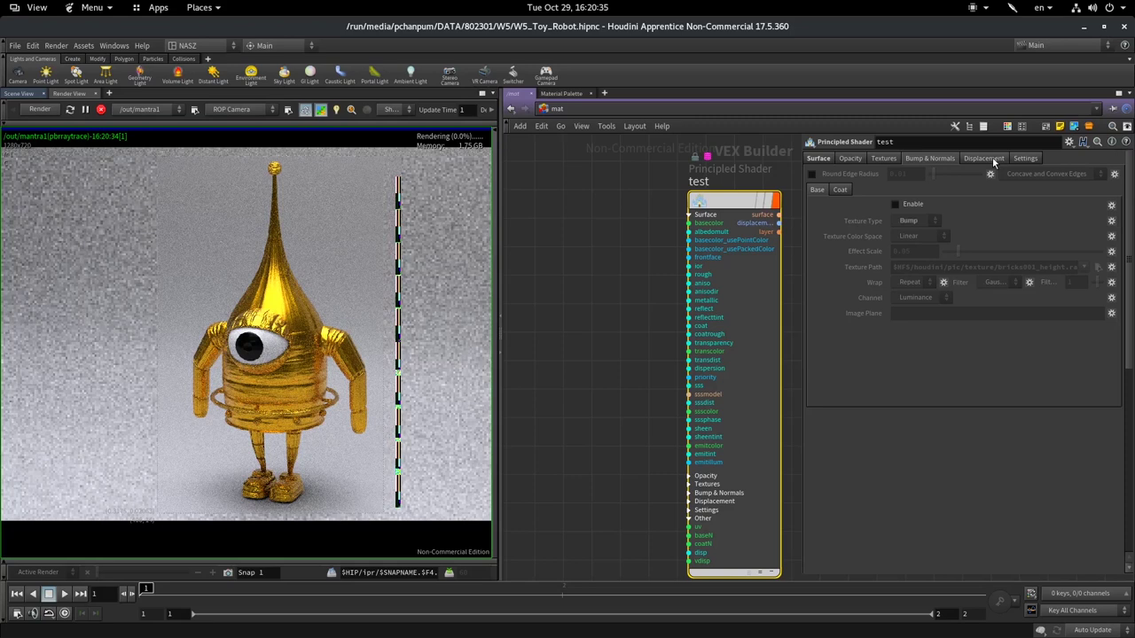
Step: Turn on Enable Noise Displacement on the test shader's Displacement tab
click(991, 159)
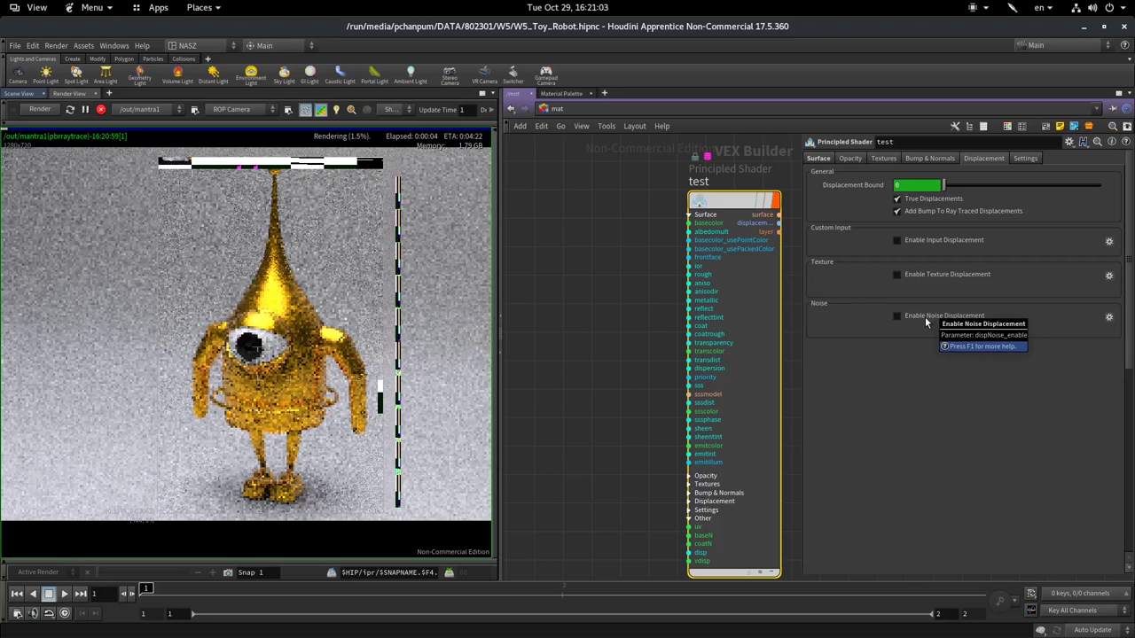
click(925, 317)
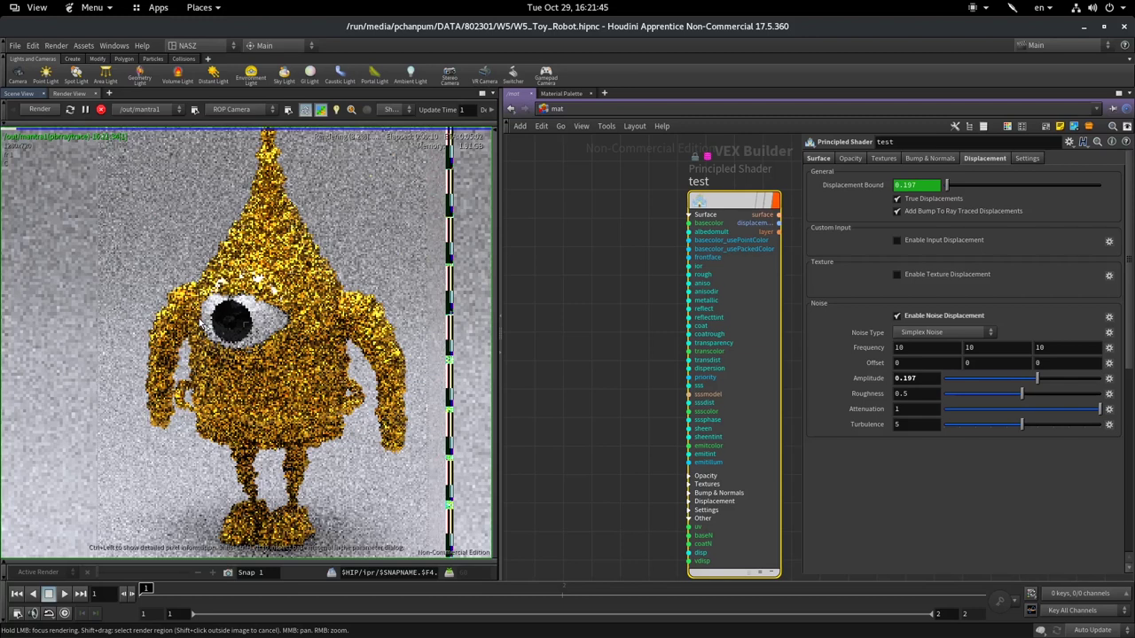
Step: Drag the noise Frequency ladder up to 610 on all three axes
scroll(367, 328, down, 2)
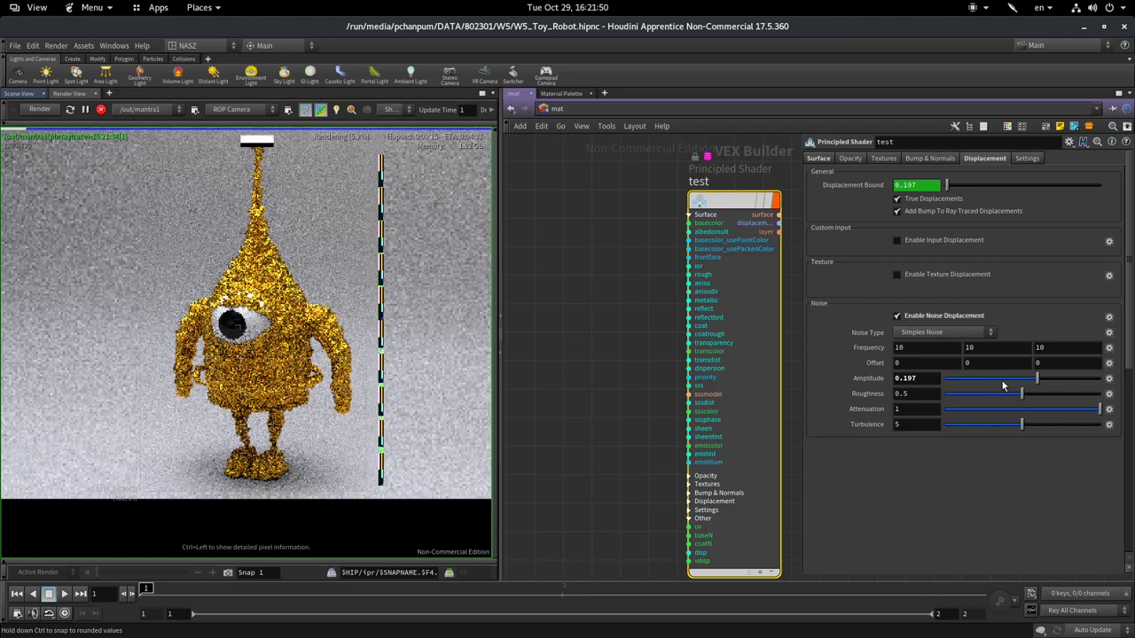
middle_drag(868, 348, 460, 345)
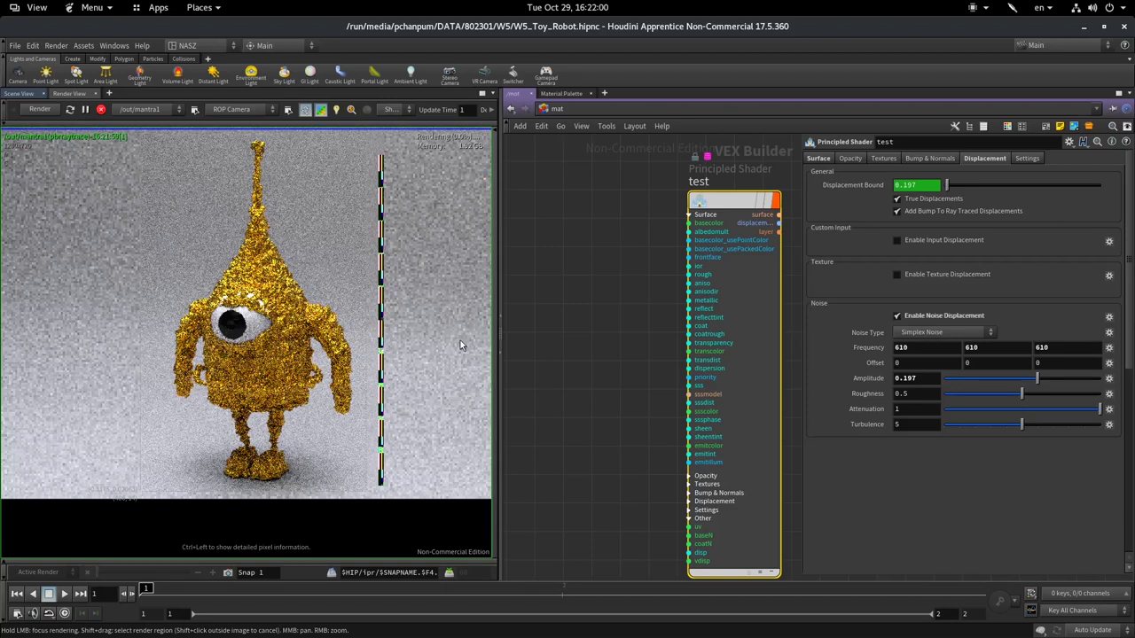
scroll(291, 277, up, 3)
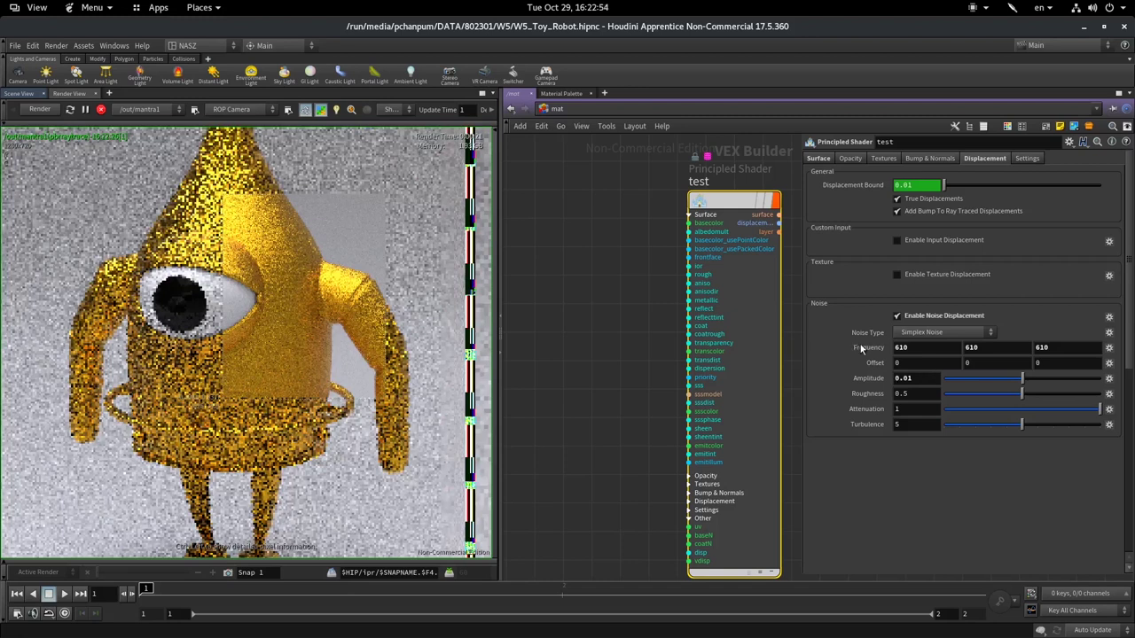
Step: Set the noise displacement amplitude to 0.005
key(Tab)
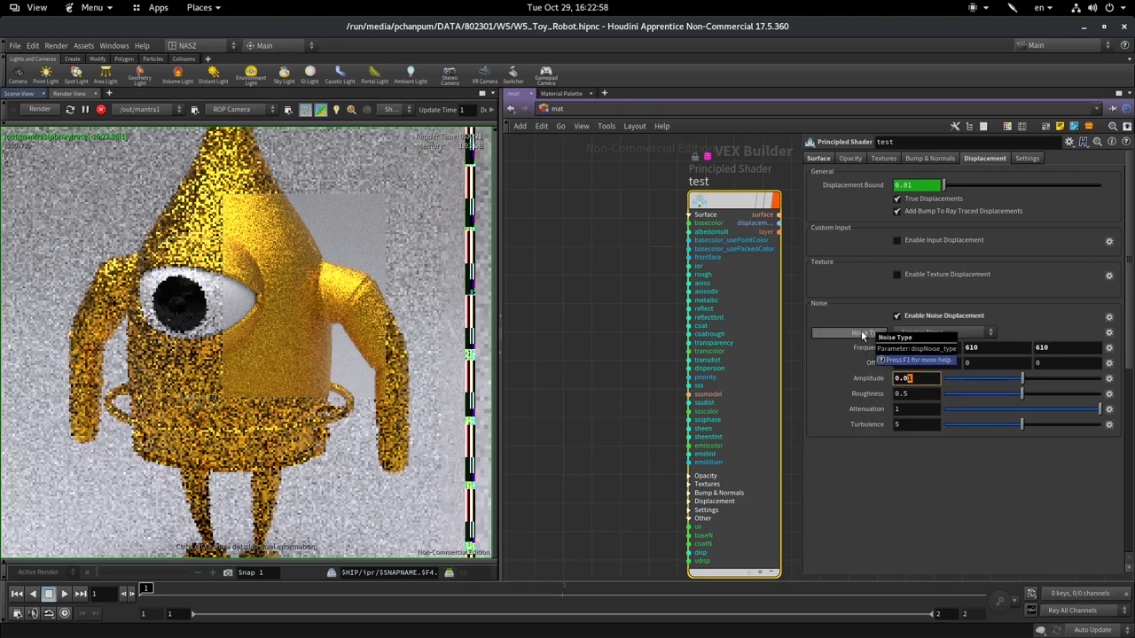
text(05)
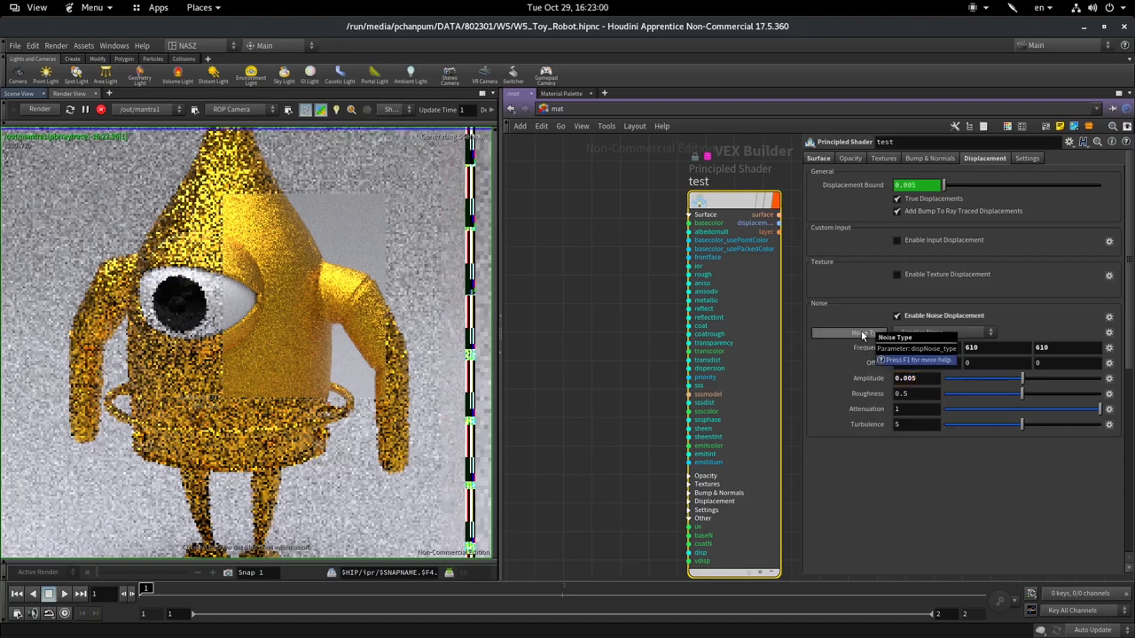
key(Return)
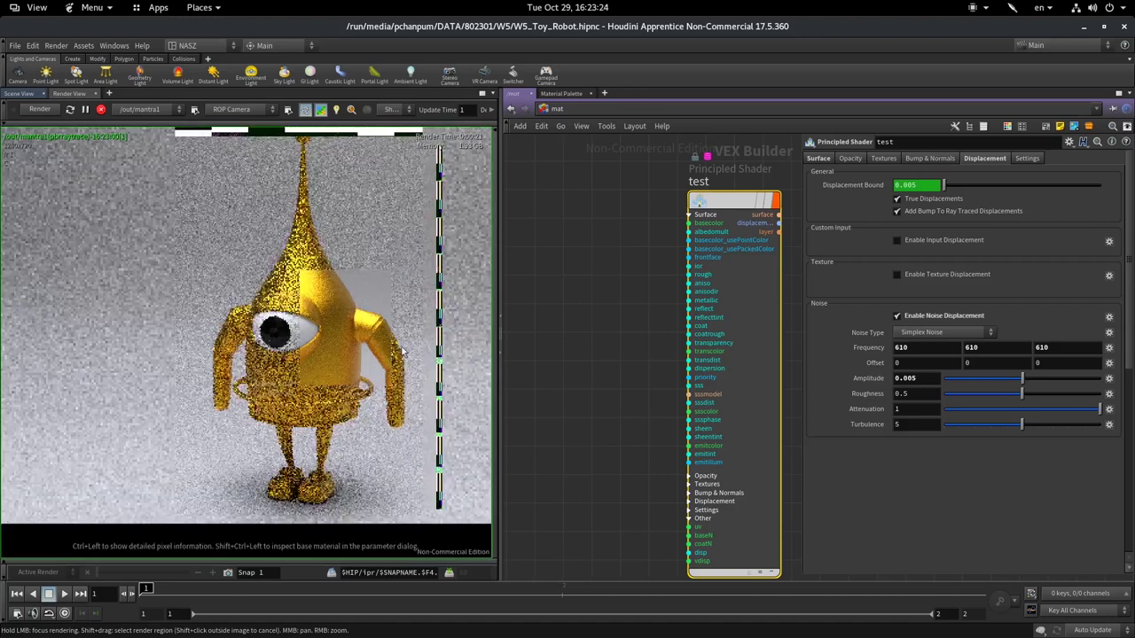
Step: Limit the IPR render to a chosen region of the image and let it refresh
scroll(402, 351, down, 3)
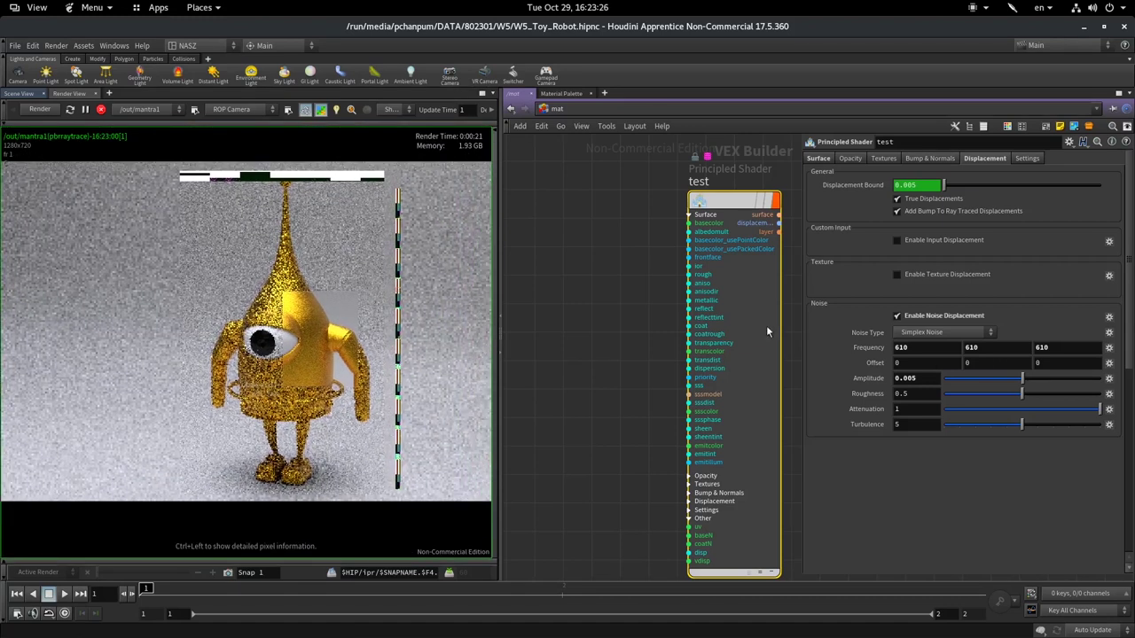
scroll(379, 389, down, 1)
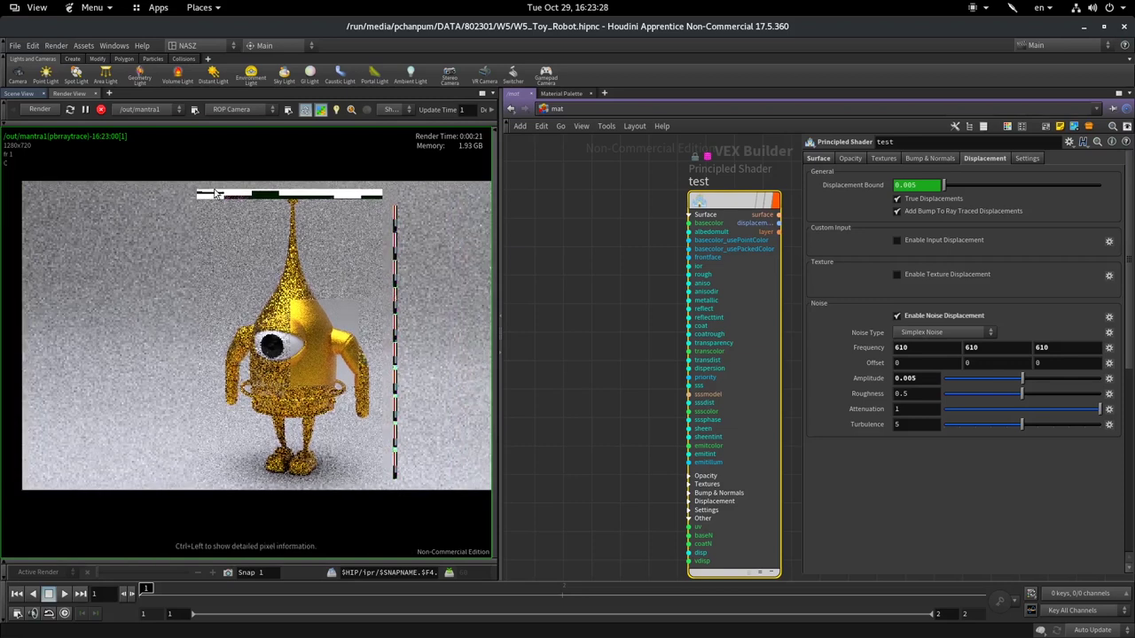
drag(195, 185, 373, 405)
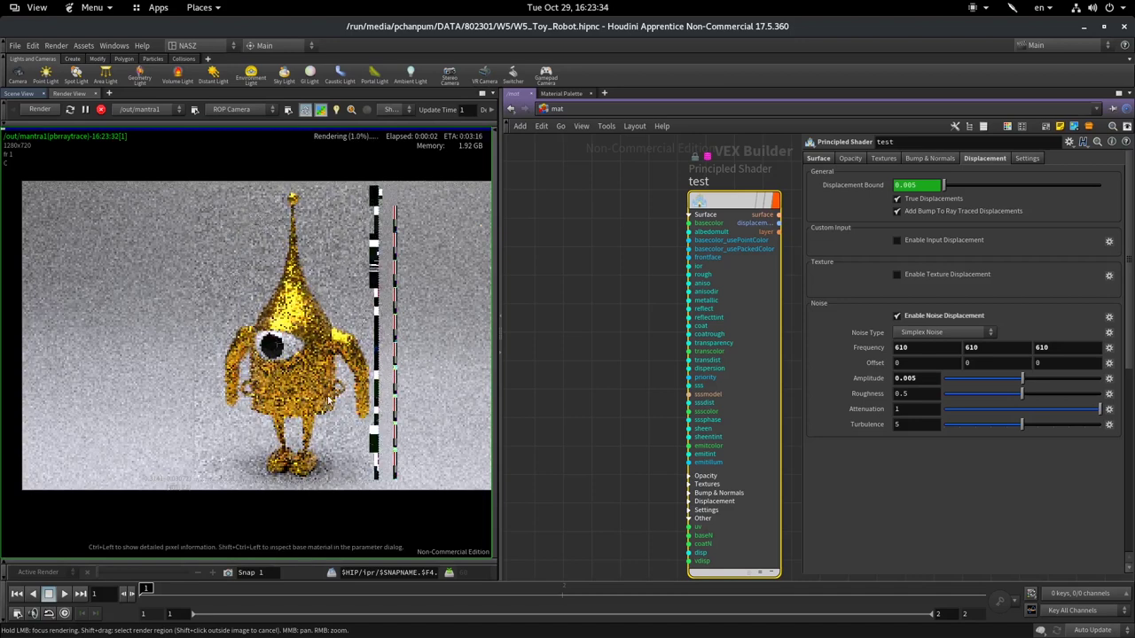
scroll(328, 401, up, 3)
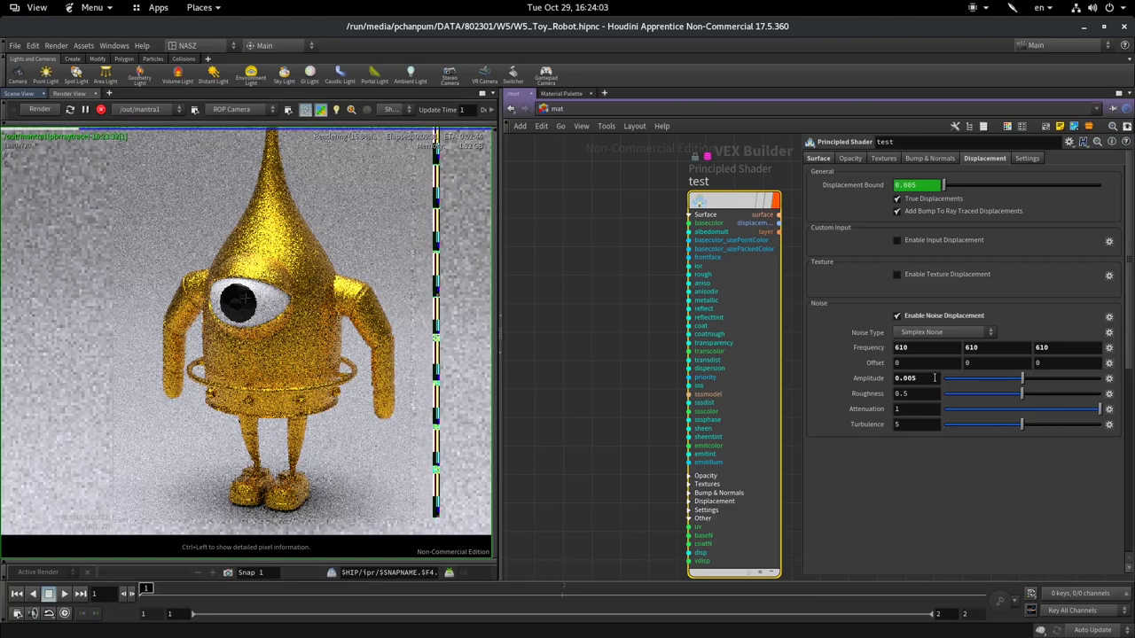
scroll(260, 348, down, 2)
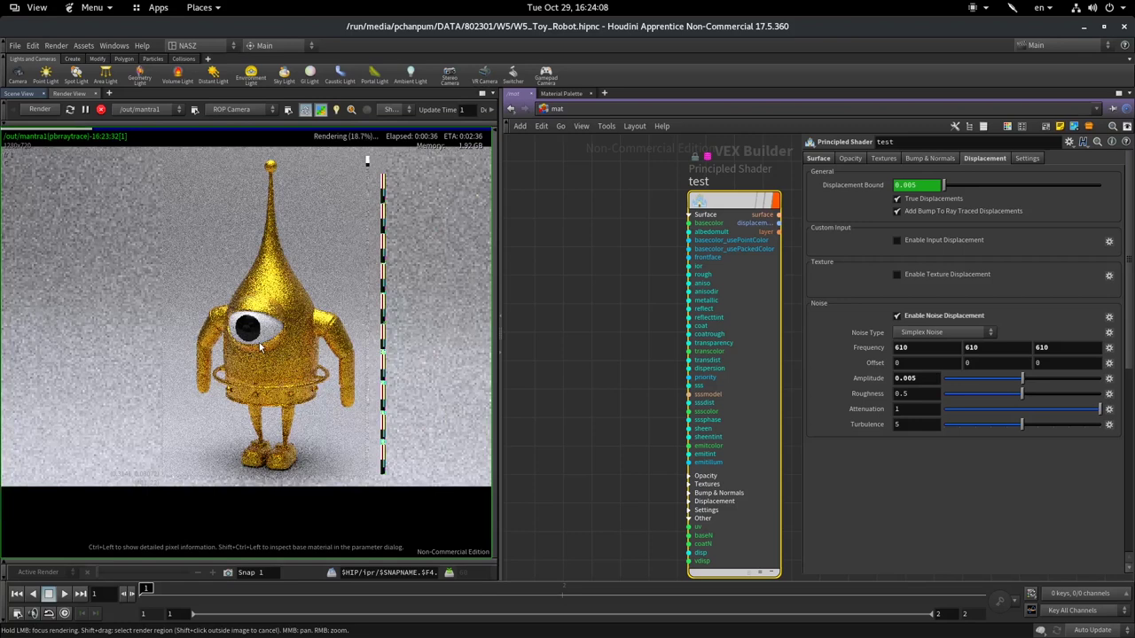
scroll(260, 347, up, 2)
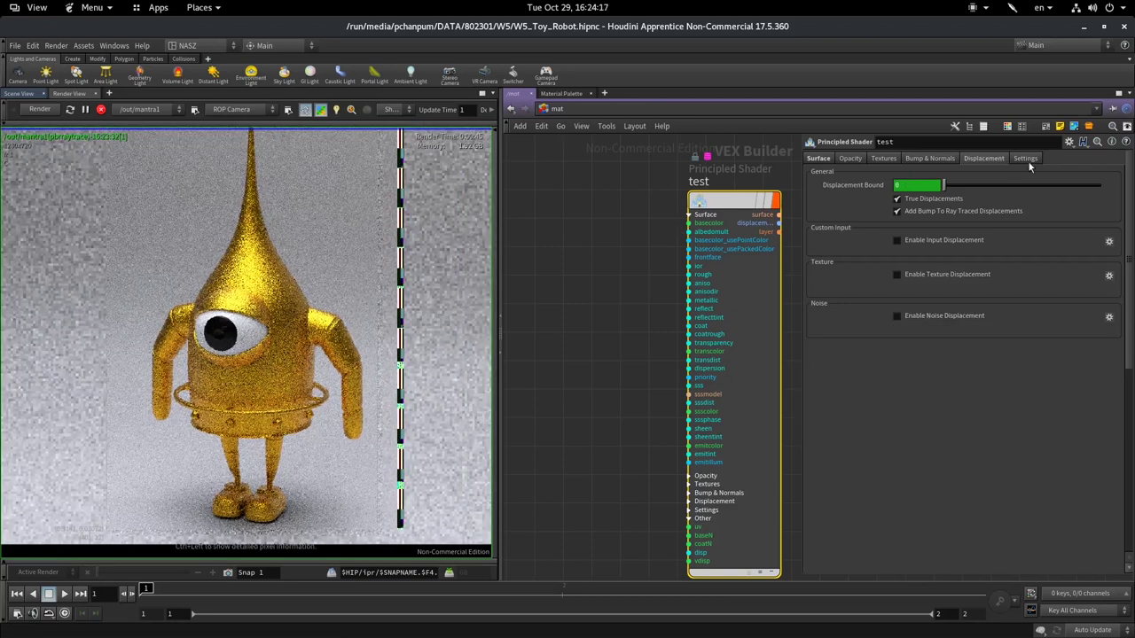
Step: Review the Settings and Surface tabs, then collapse the node's Surface and Other input groups
click(1027, 159)
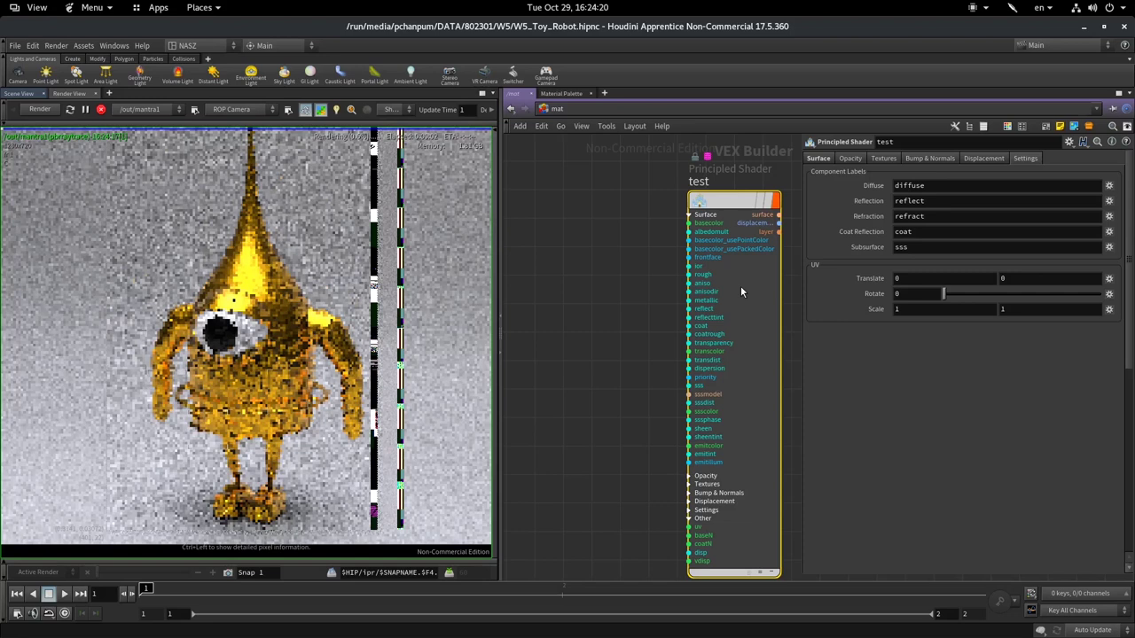
click(825, 159)
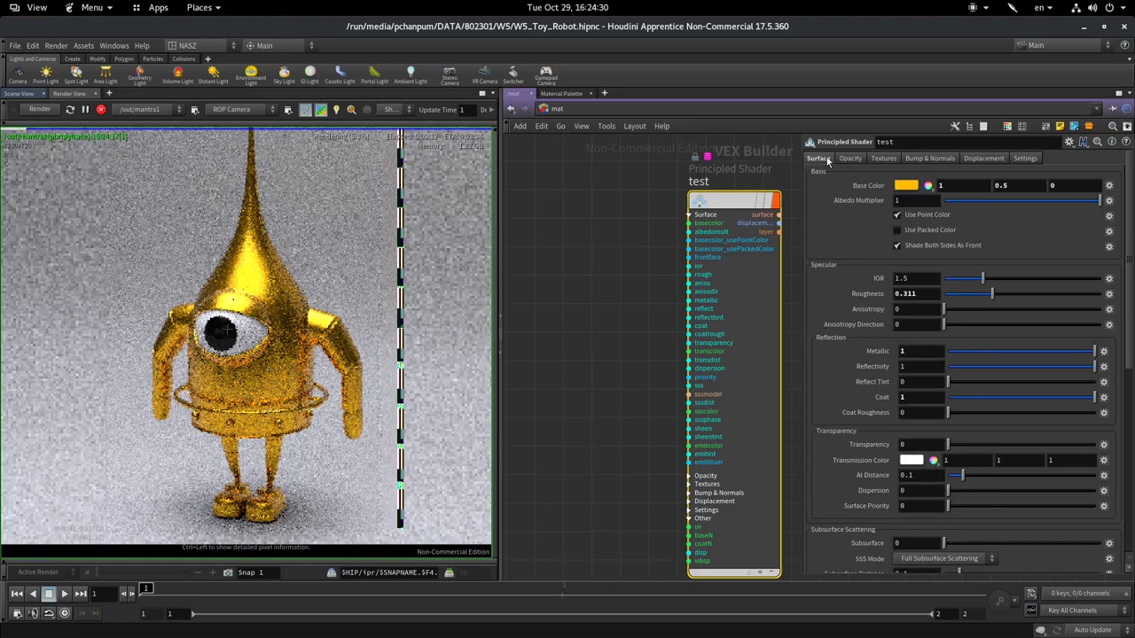
scroll(828, 161, down, 1)
scroll(681, 163, up, 2)
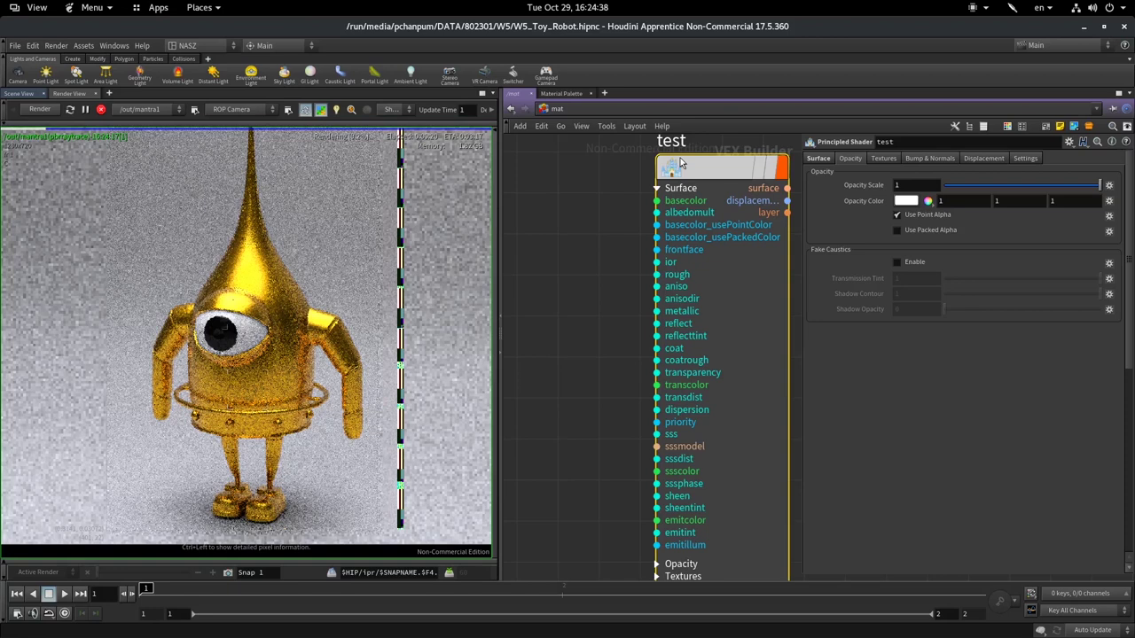
click(657, 188)
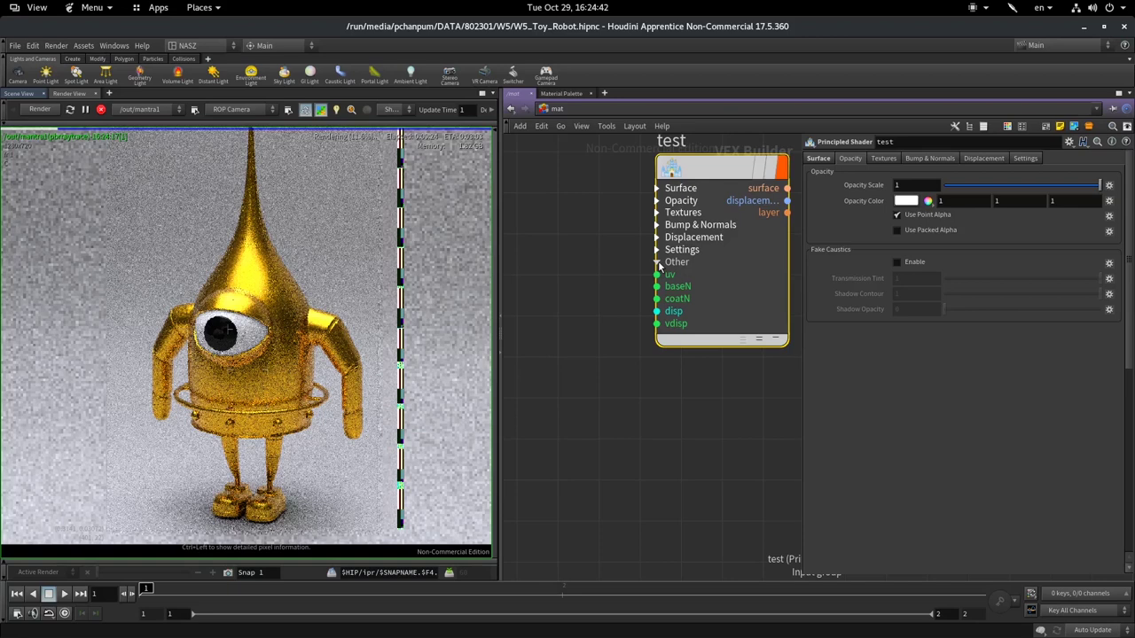
click(658, 264)
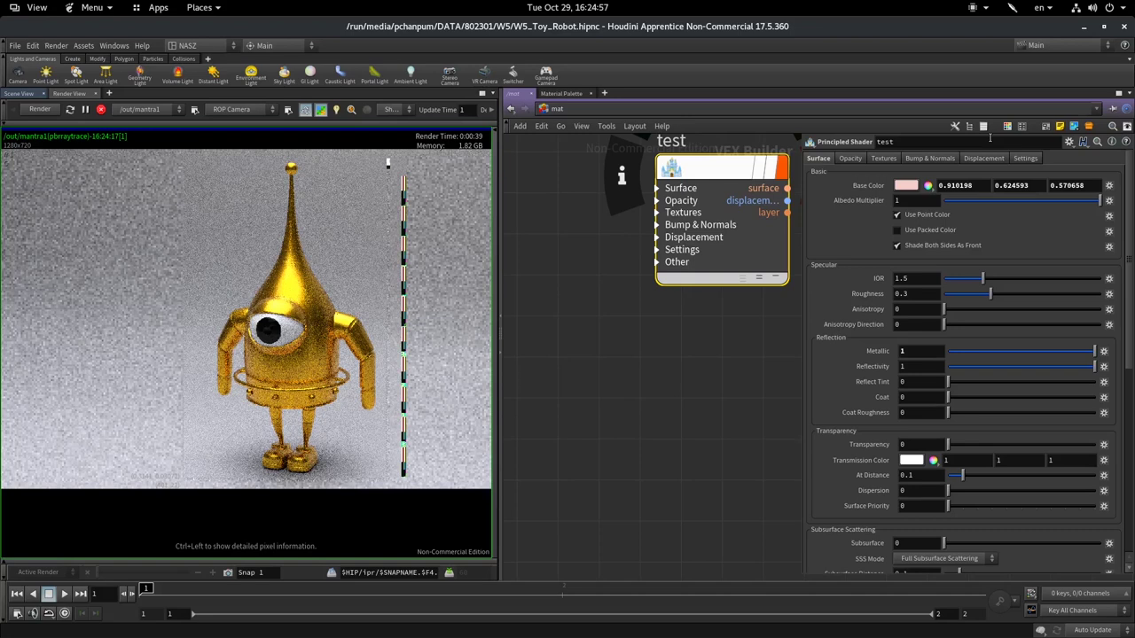
Step: Open the Color Editor for the test shader's Base Color
click(905, 185)
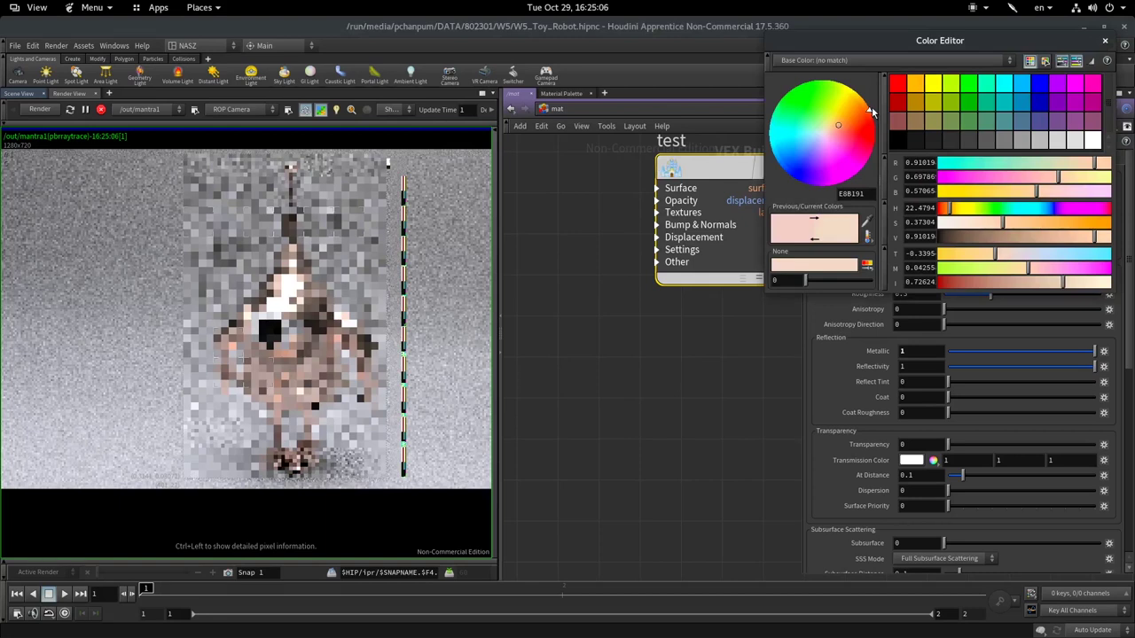
Step: Shift the base colour on the colour wheel to a warmer copper, E8A371
drag(871, 111, 876, 108)
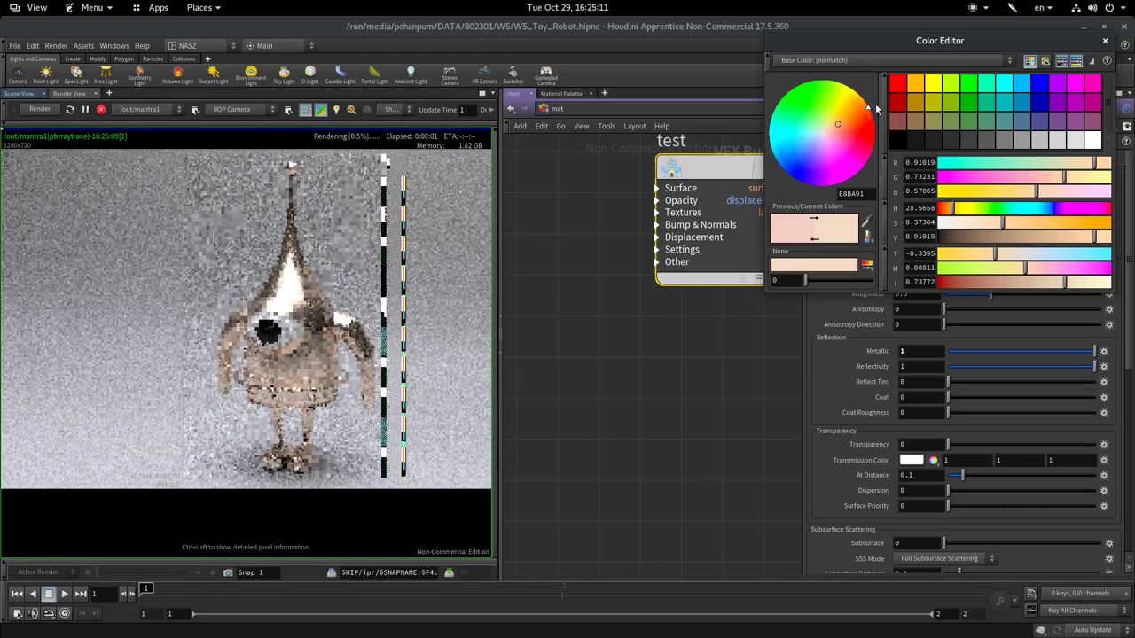
click(843, 123)
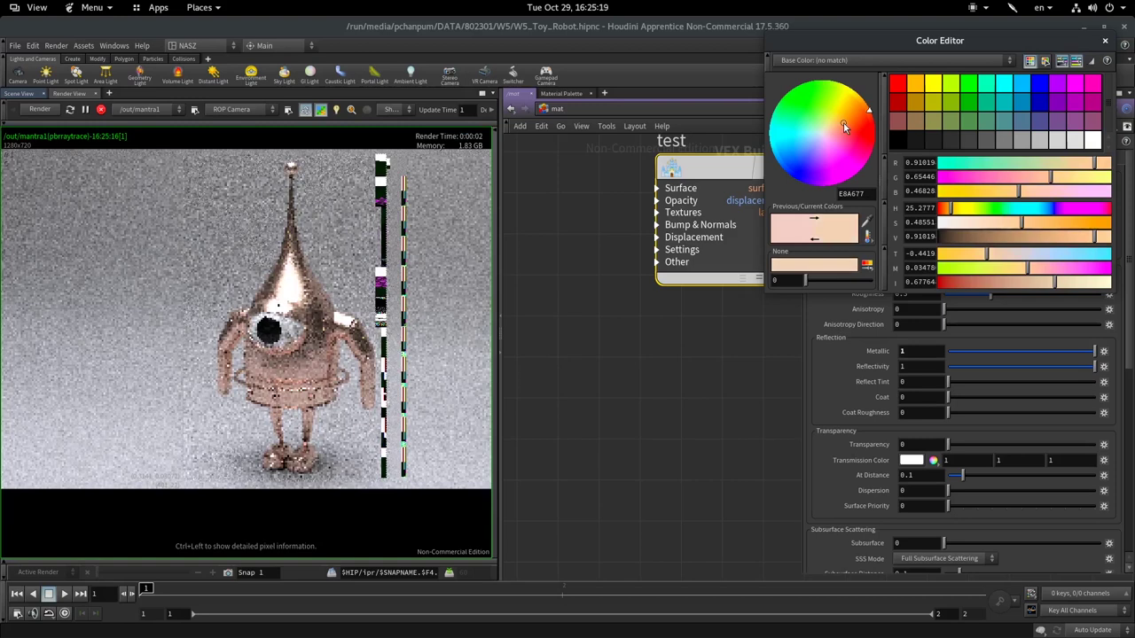
click(844, 122)
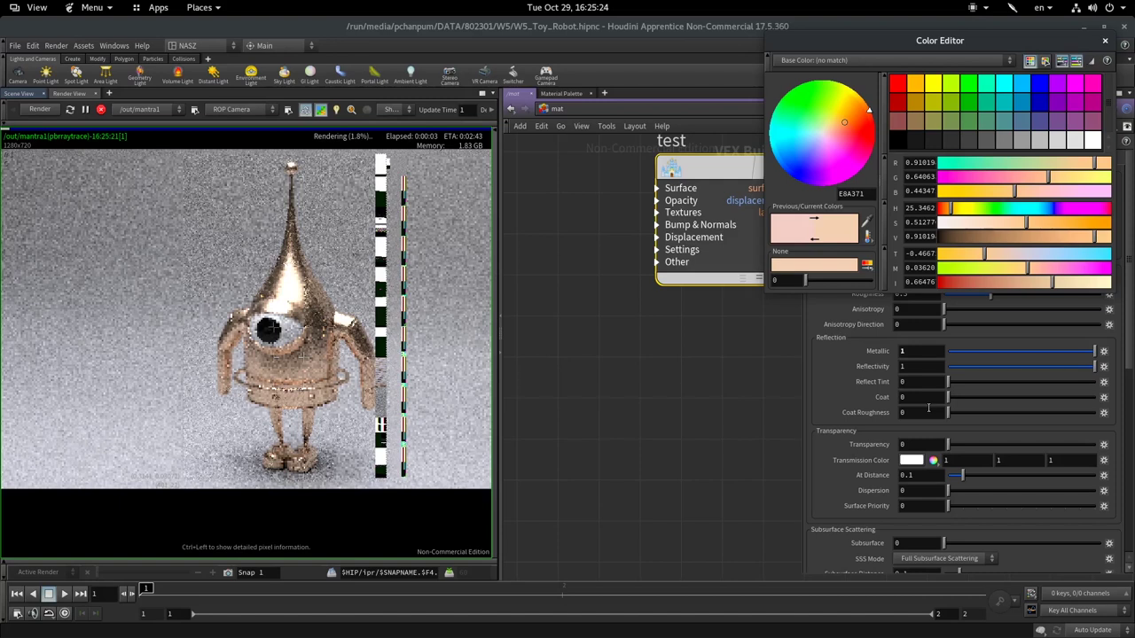
click(1069, 142)
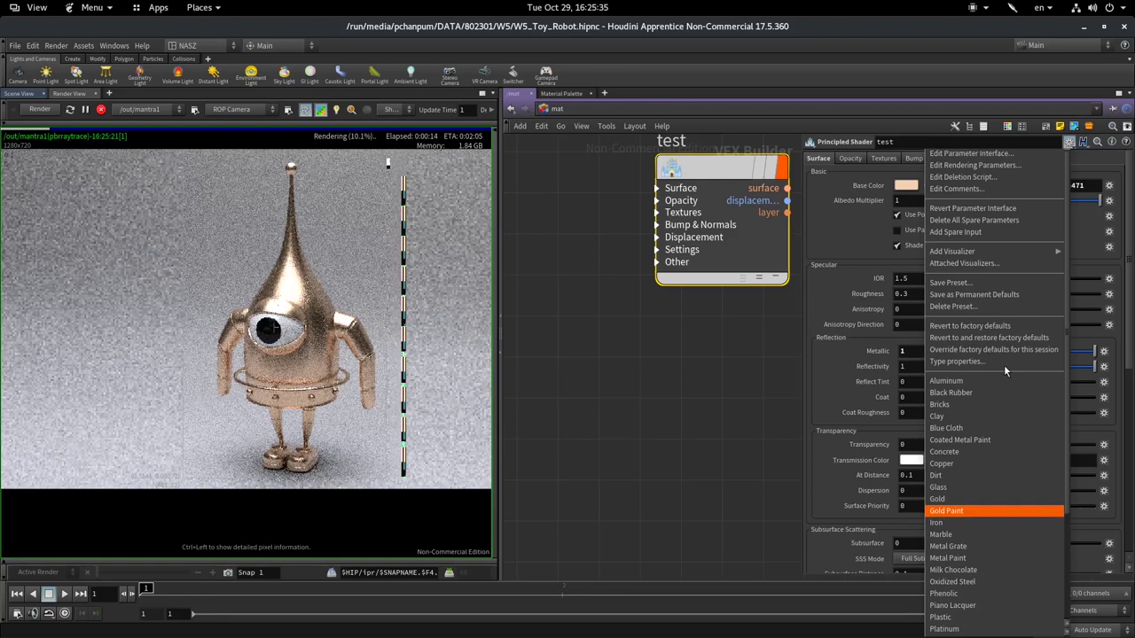
Step: Apply the green preset: base colour 0.0516, 0.4, 0.2258 with roughness 0.65
click(946, 489)
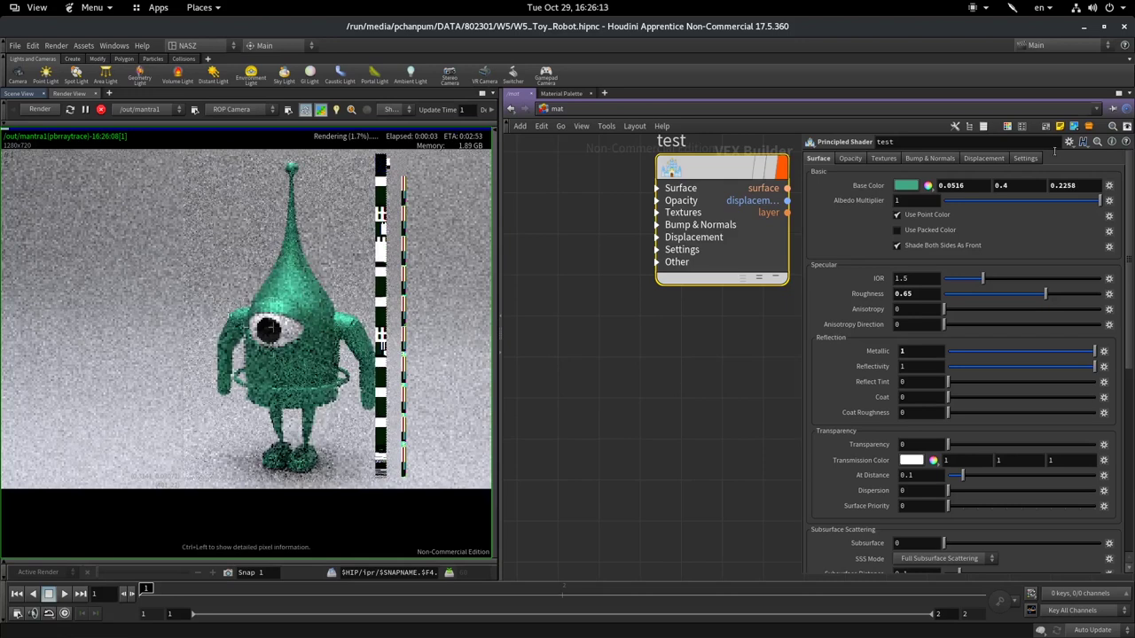
Step: Try the Phenolic preset, undo it, and pan the network to neighbouring material nodes
click(1070, 142)
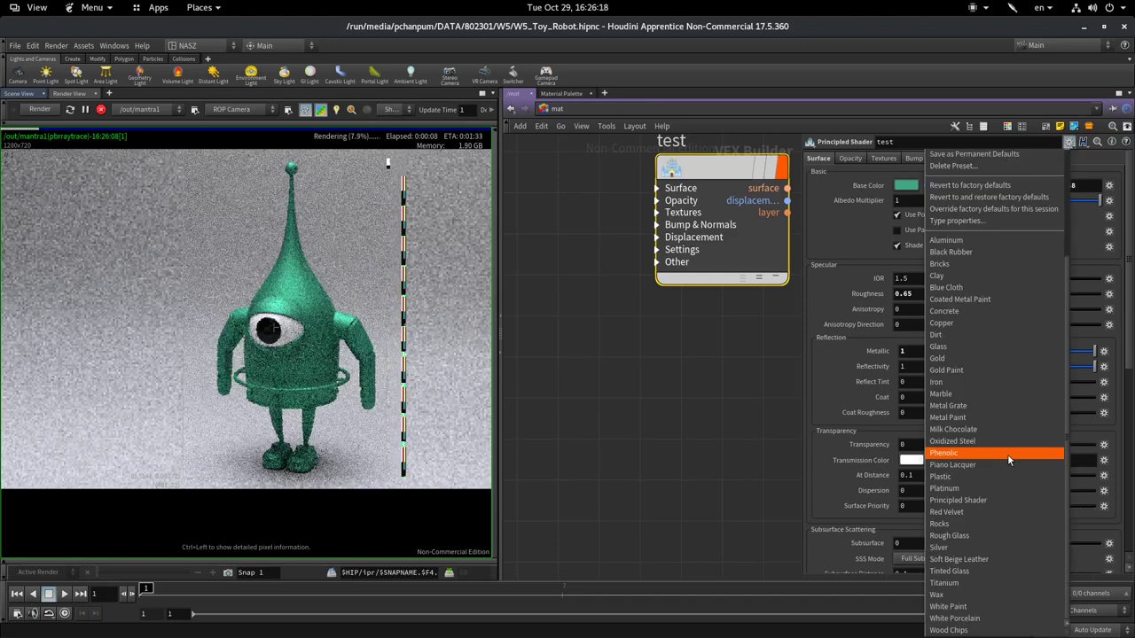
click(1007, 454)
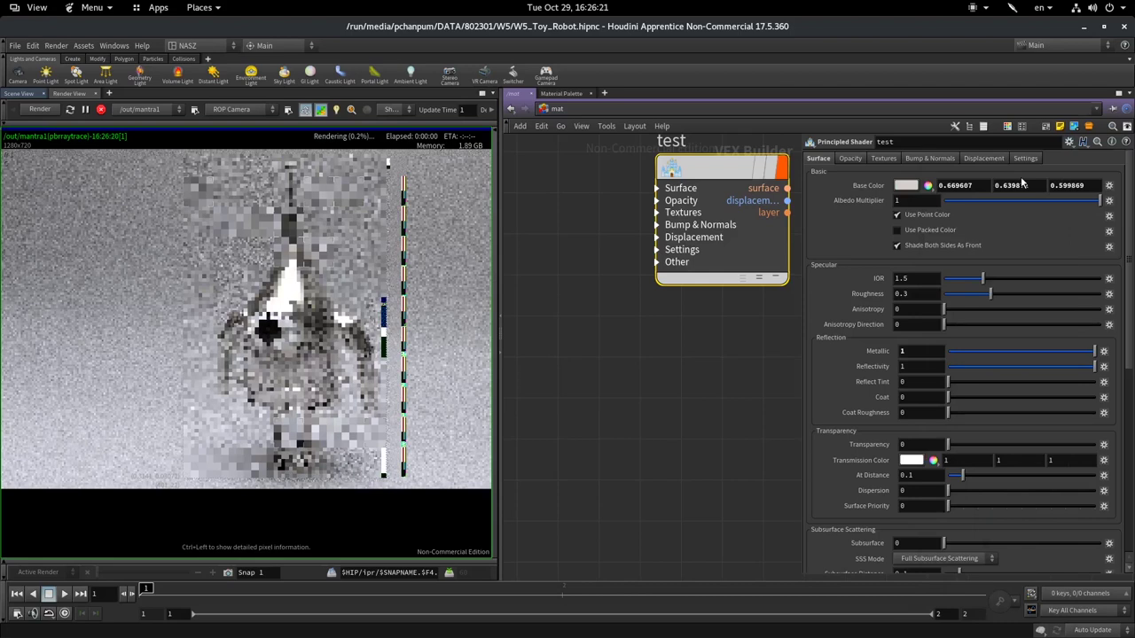
key(ctrl+z)
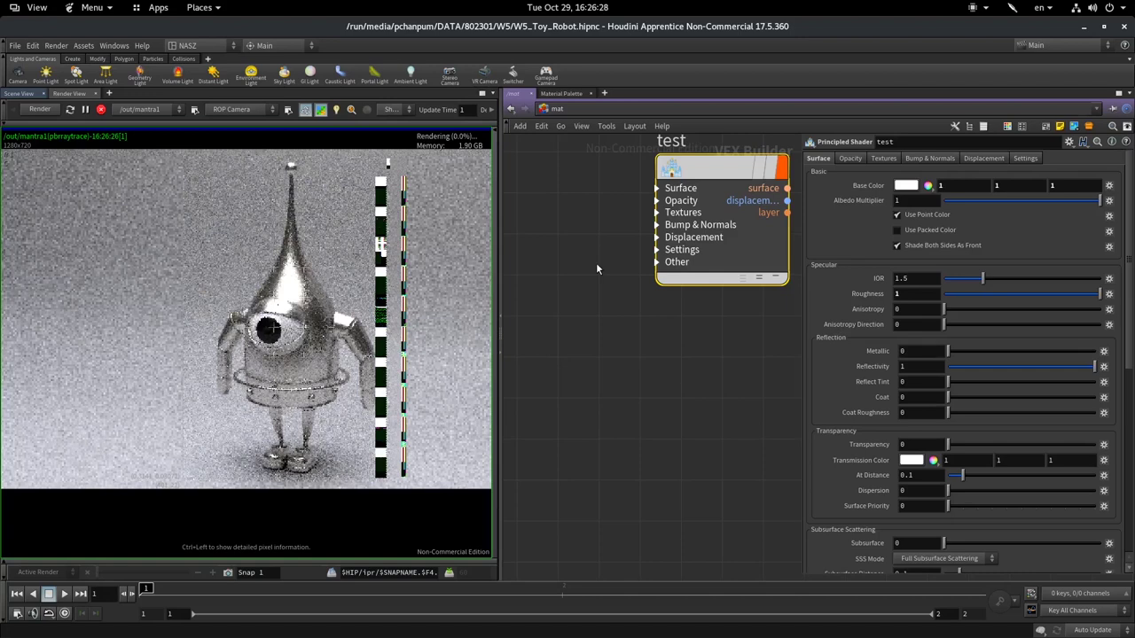
scroll(610, 395, down, 1)
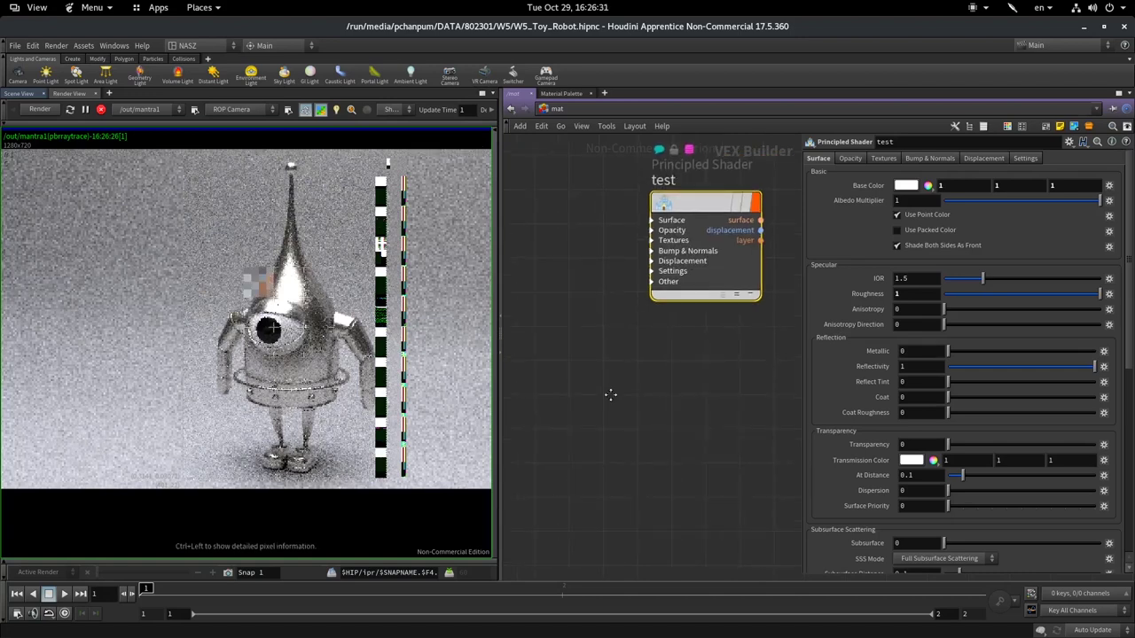
middle_drag(610, 394, 495, 474)
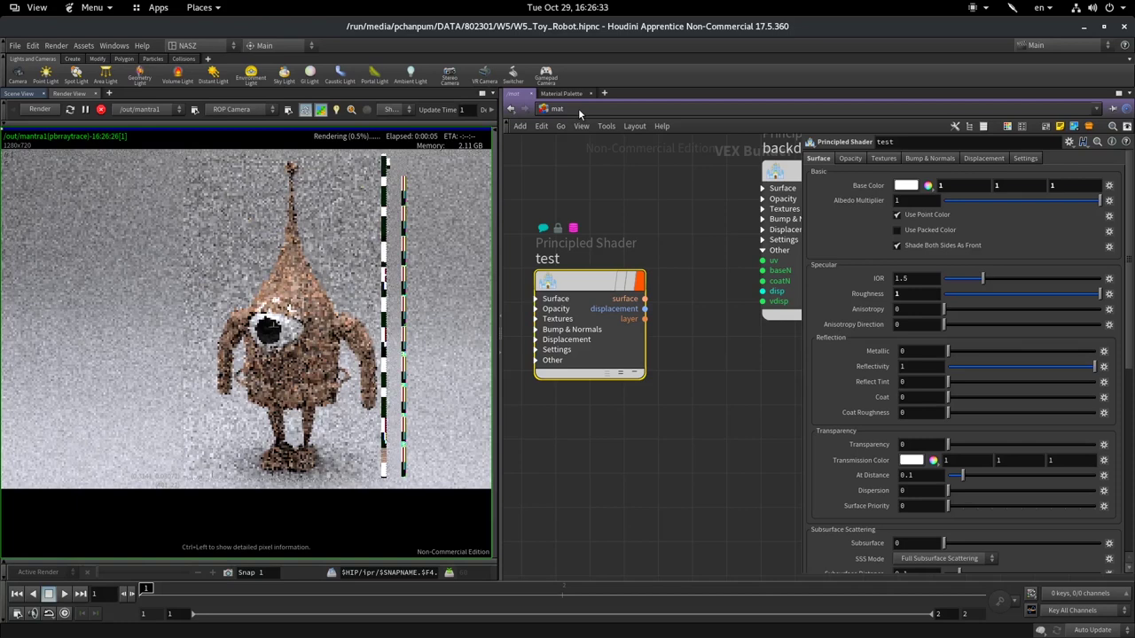
Step: Open the Material Palette and scroll through its gallery of material categories
click(561, 93)
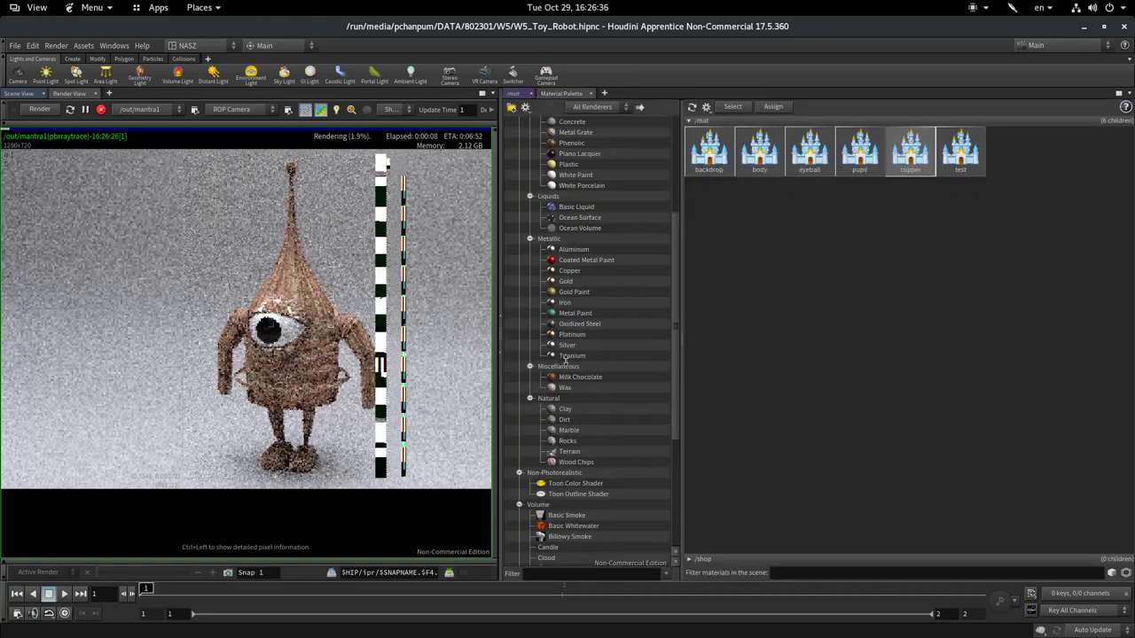
scroll(564, 358, up, 3)
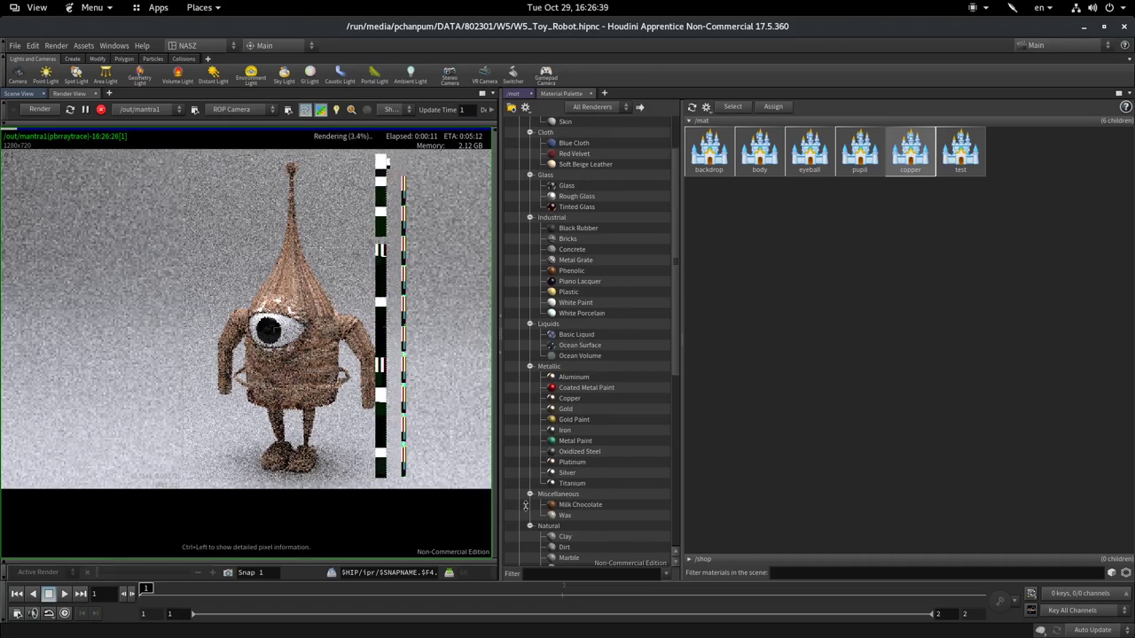
scroll(524, 505, down, 8)
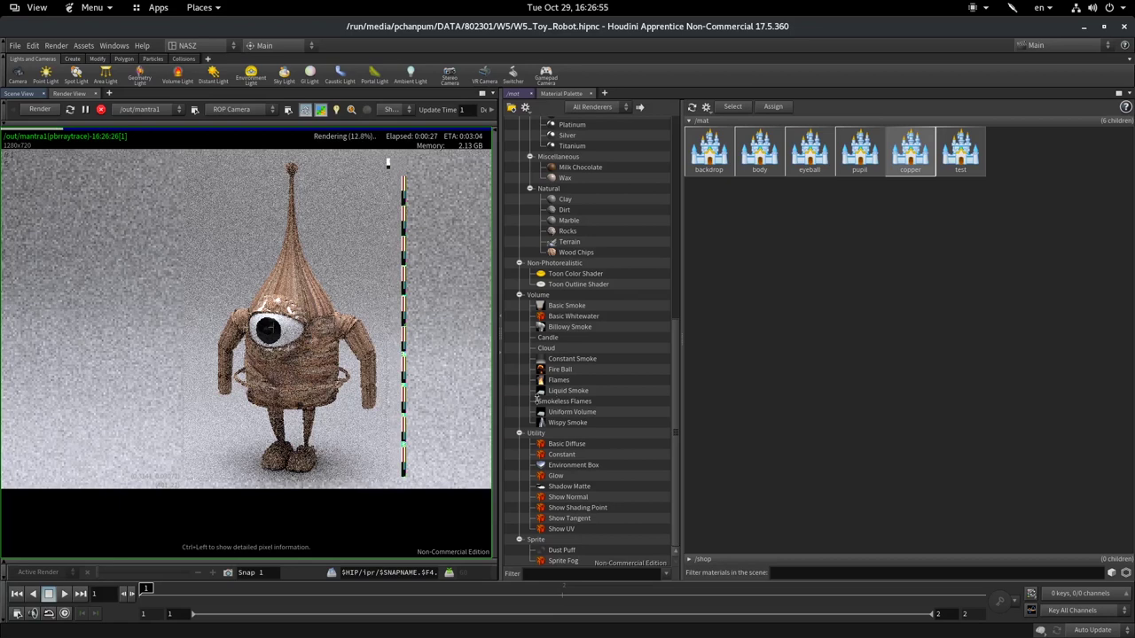
scroll(535, 401, up, 5)
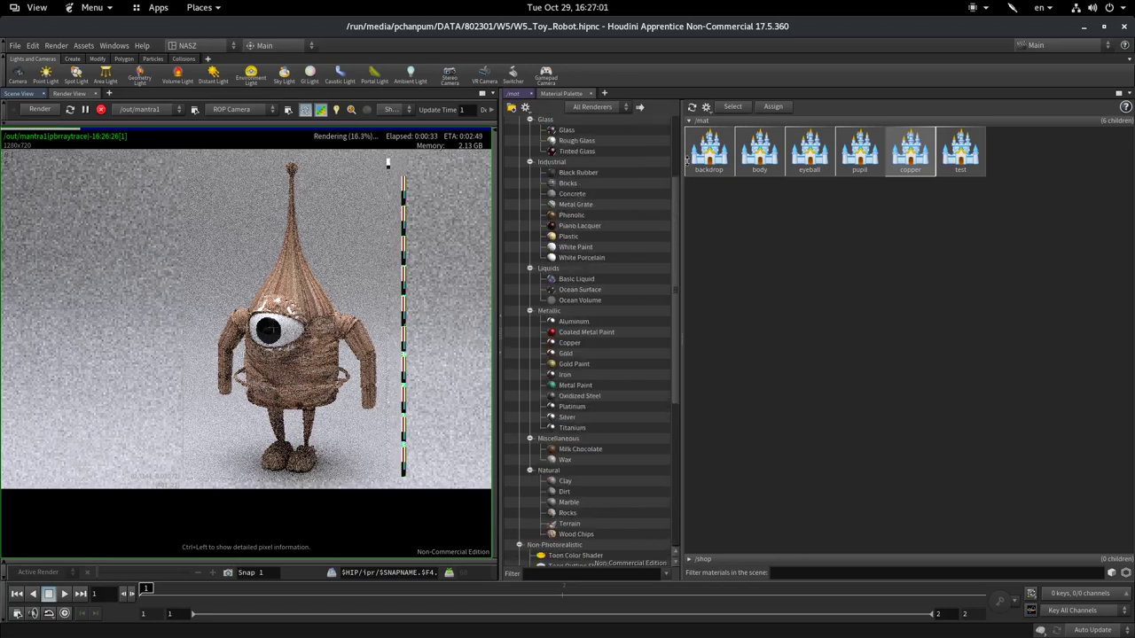
scroll(560, 187, up, 3)
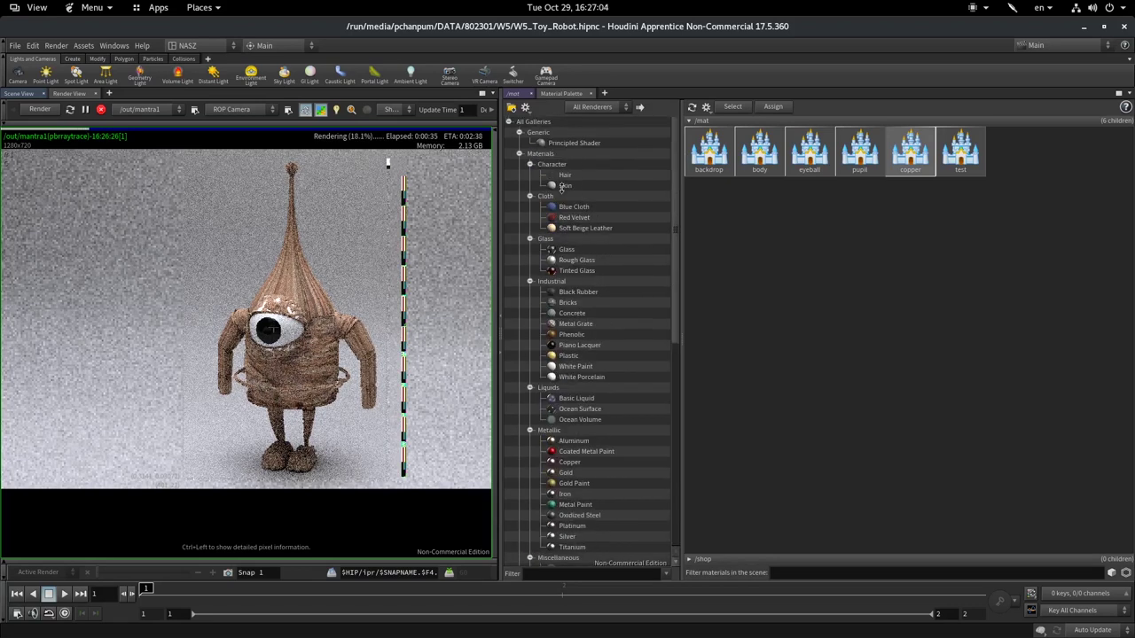